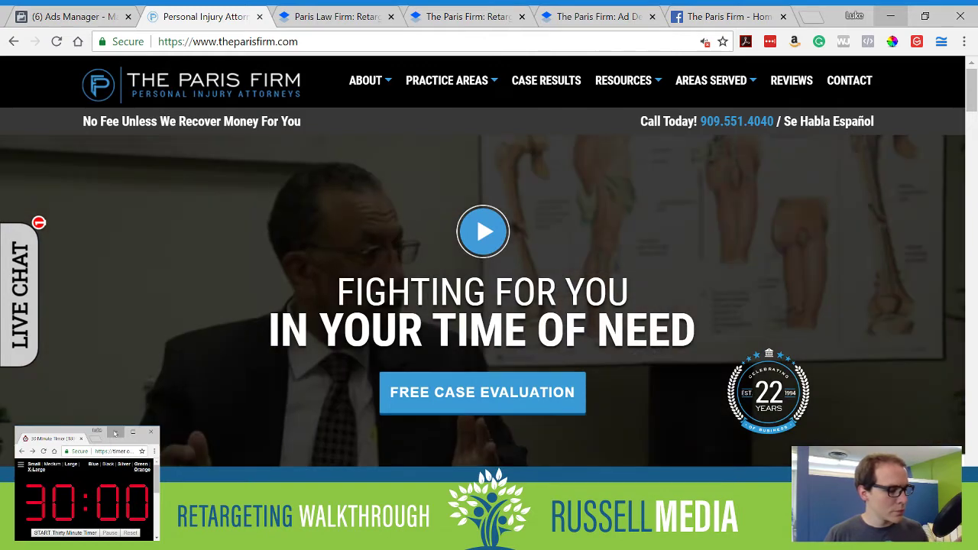
- Start the thirty-minute countdown timer
left_click(114, 433)
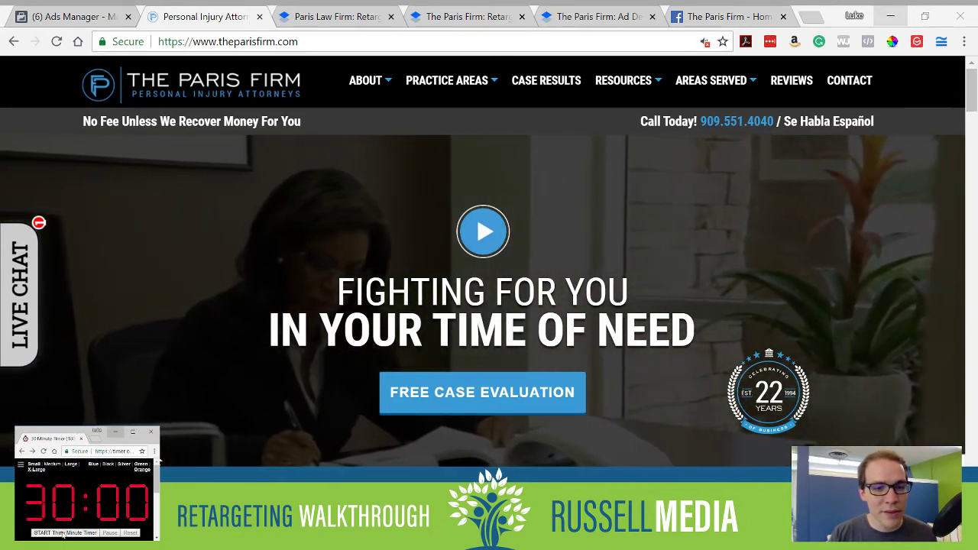
left_click(64, 533)
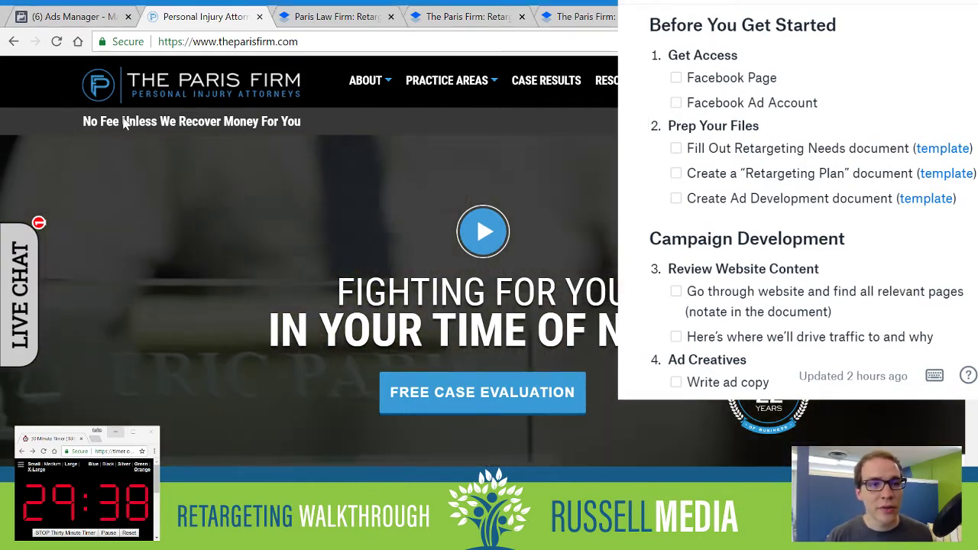
- Check the firm's ad account and Facebook page, and tick off Facebook Page and Facebook Ad Account under Get Access in the checklist
left_click(73, 16)
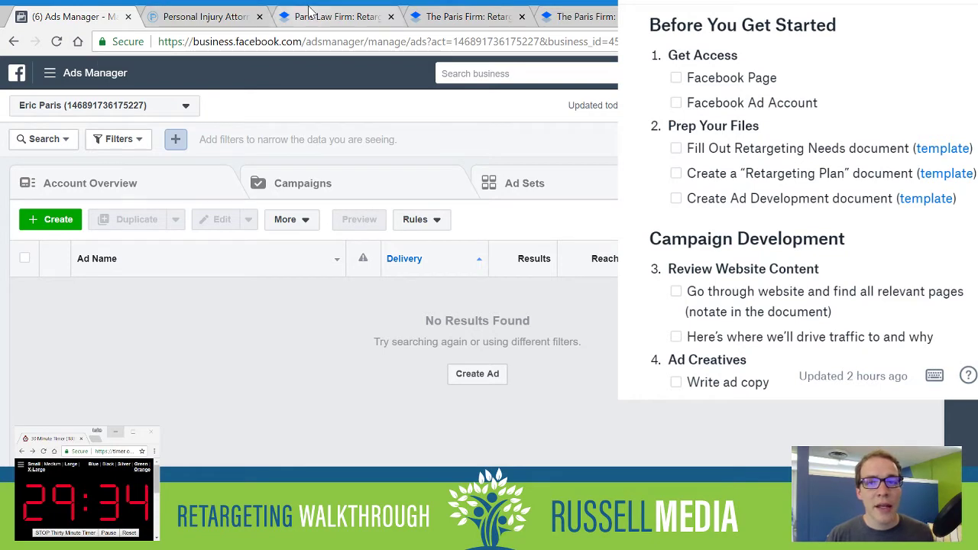
left_click(726, 16)
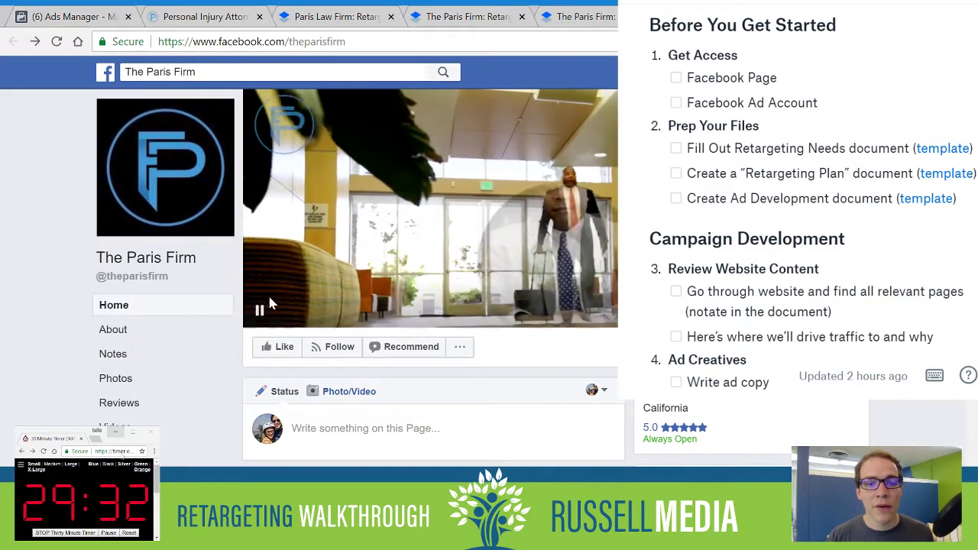
left_click(203, 17)
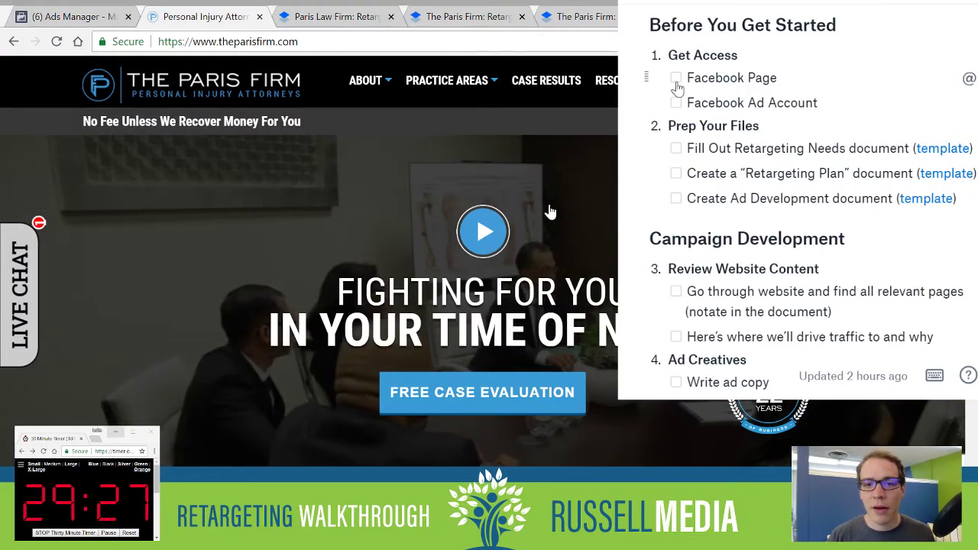
left_click(675, 78)
left_click(675, 102)
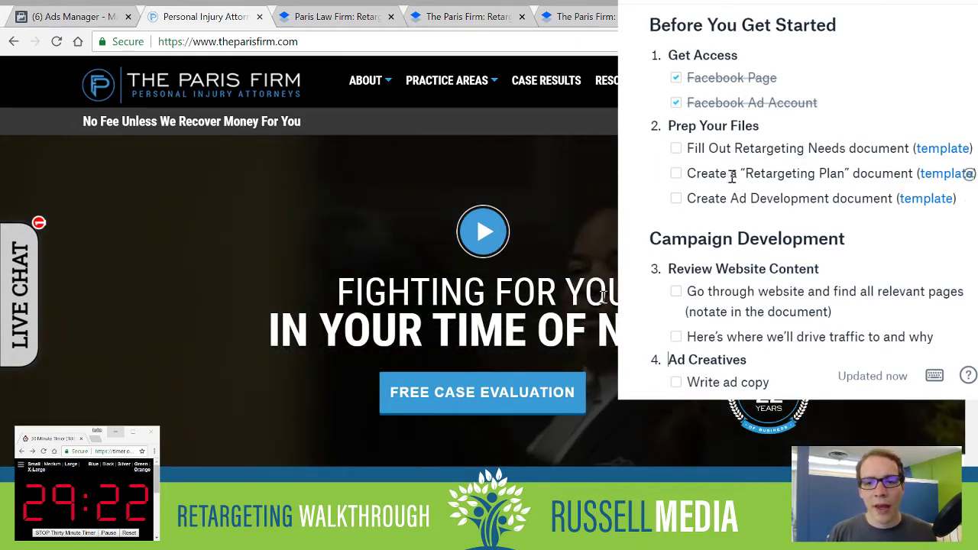
- Review the Retargeting Needs, Retargeting Plan and Ad Development documents, returning to the Messaging answers in Retargeting Needs
left_click(342, 16)
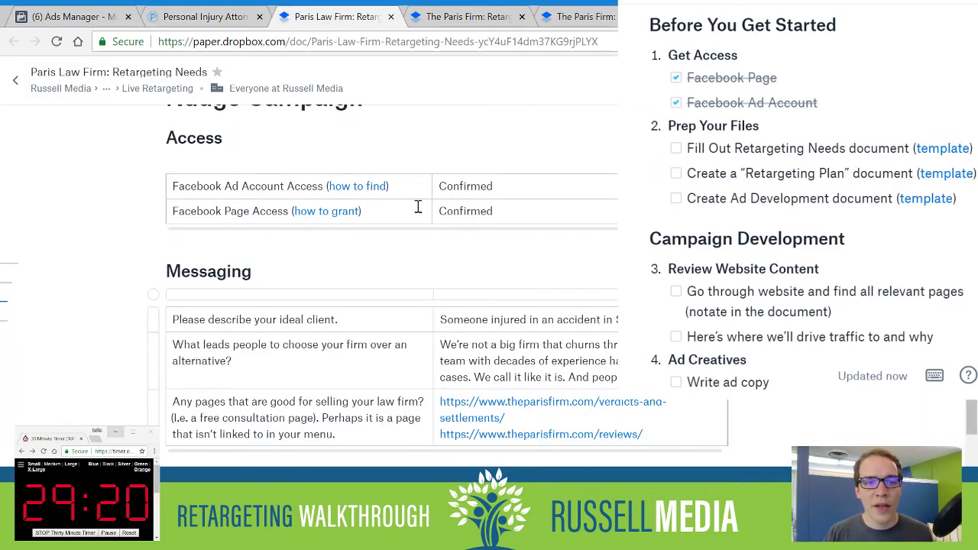
scroll(418, 206, "up", 3)
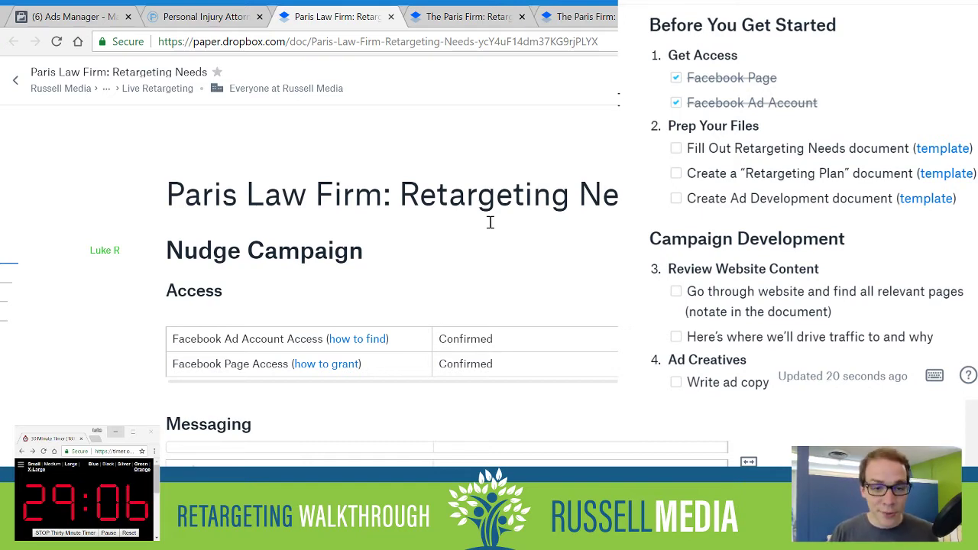
scroll(484, 305, "down", 2)
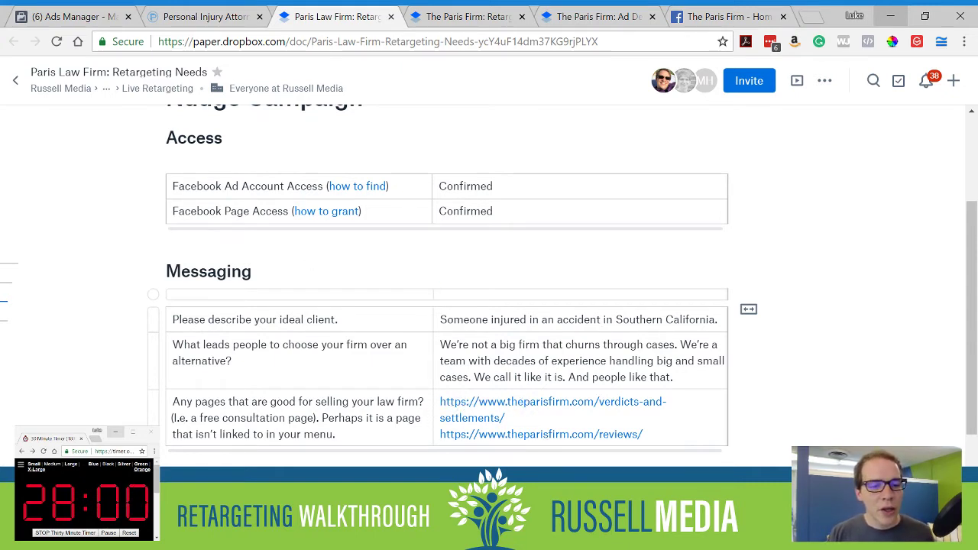
left_click(466, 20)
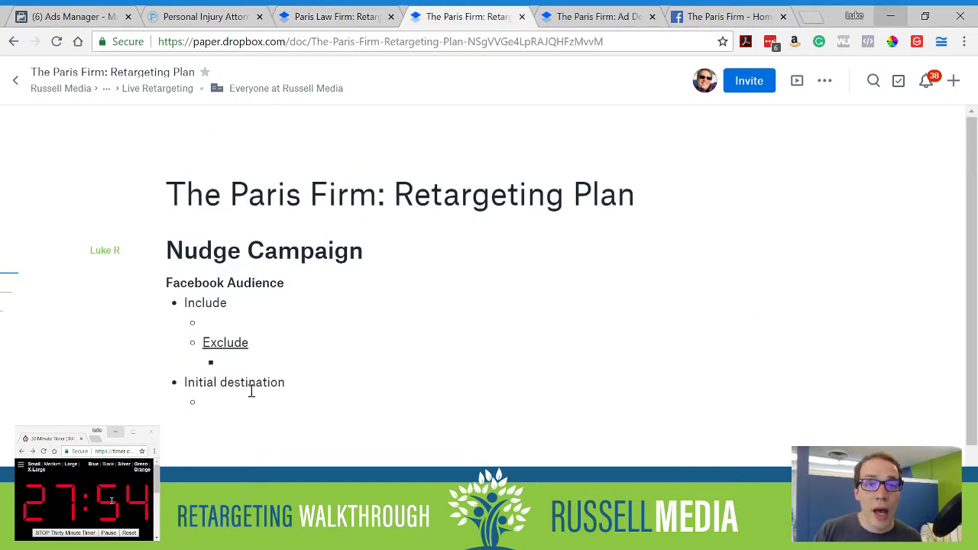
left_click(341, 21)
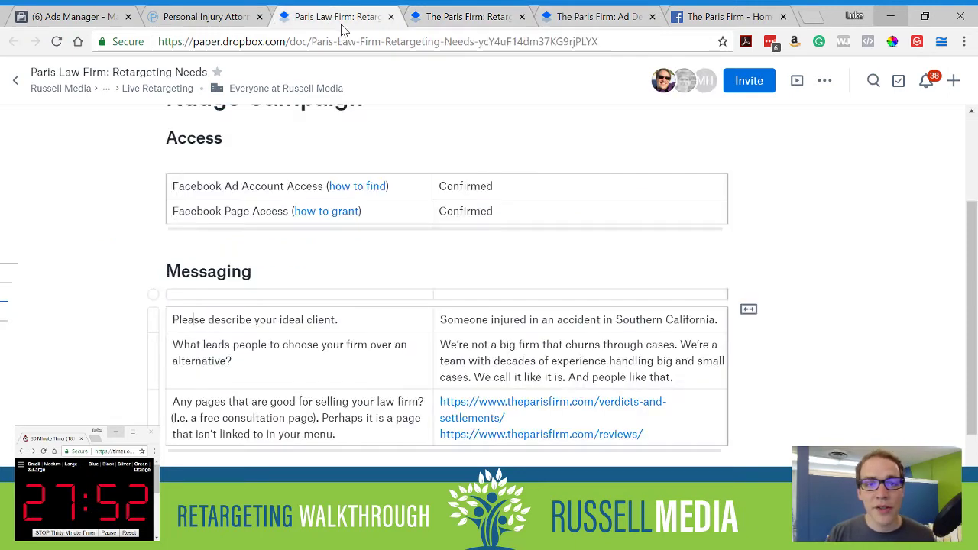
left_click(448, 24)
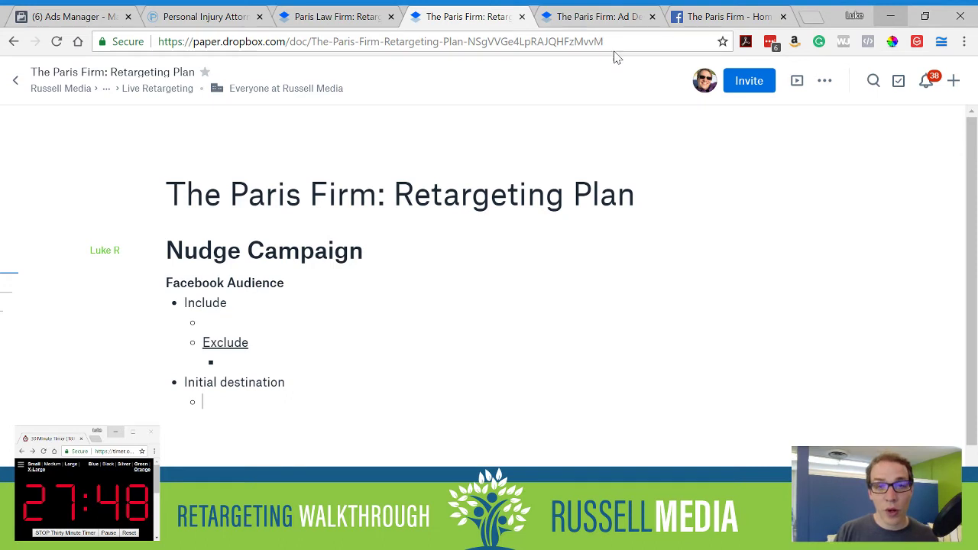
left_click(590, 23)
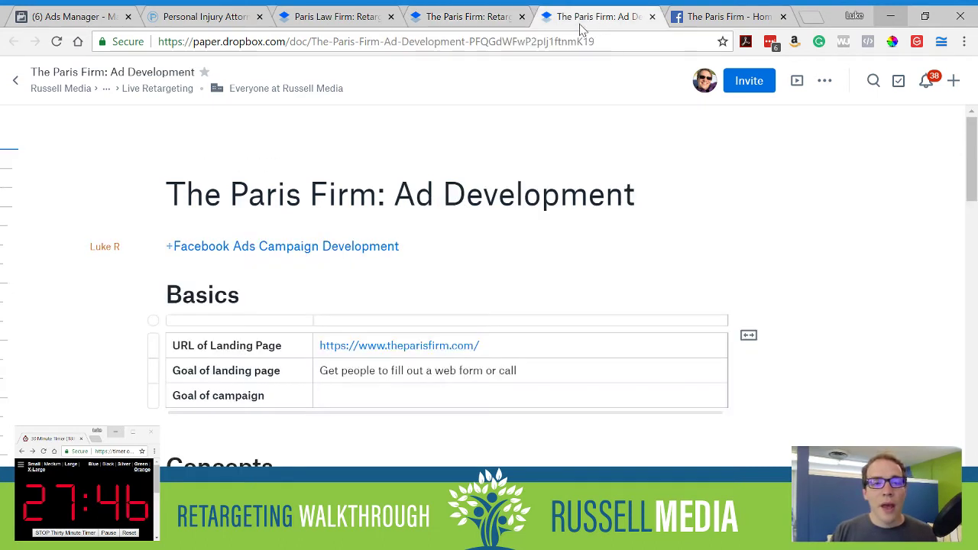
scroll(404, 379, "down", 5)
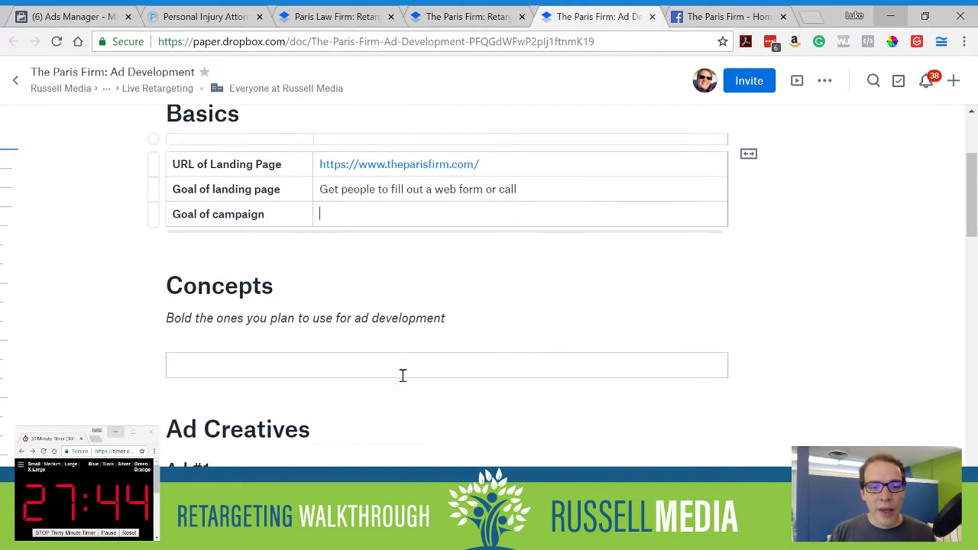
scroll(390, 305, "up", 4)
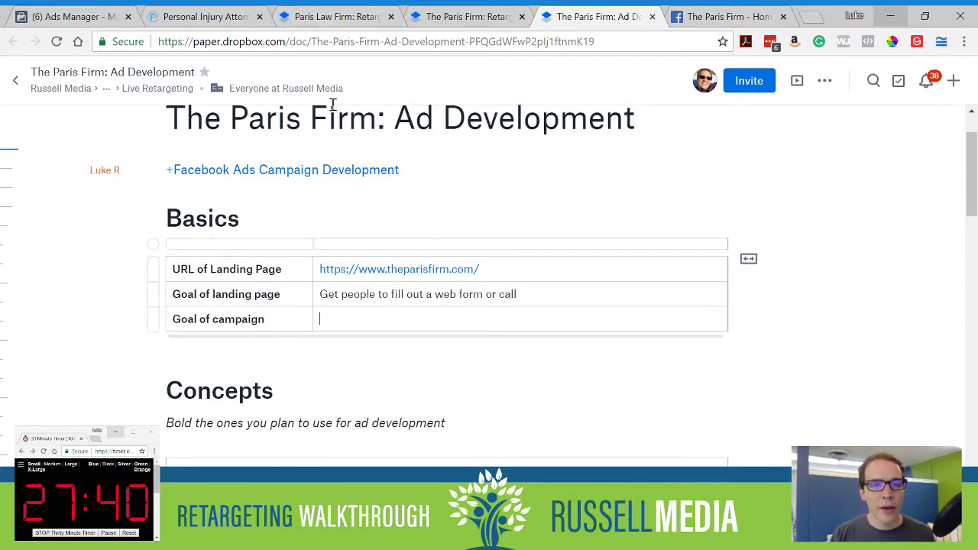
left_click(298, 21)
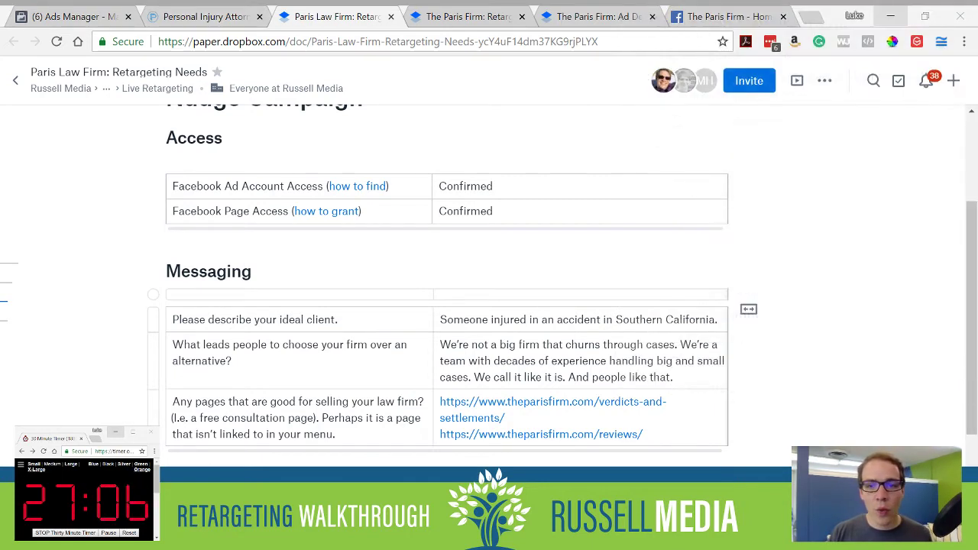
left_click(135, 422)
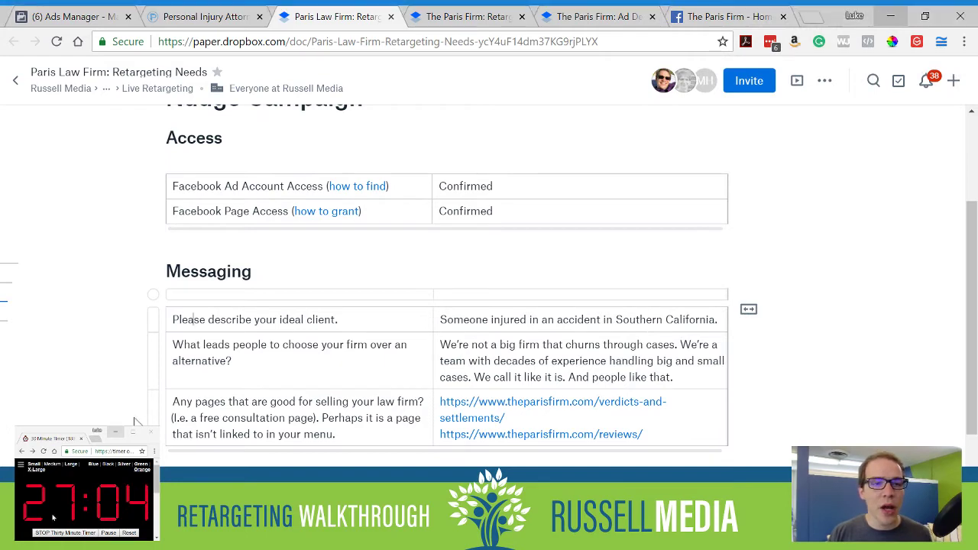
- Go to The Paris Firm's homepage, open its introductory video and close it again
left_click(203, 17)
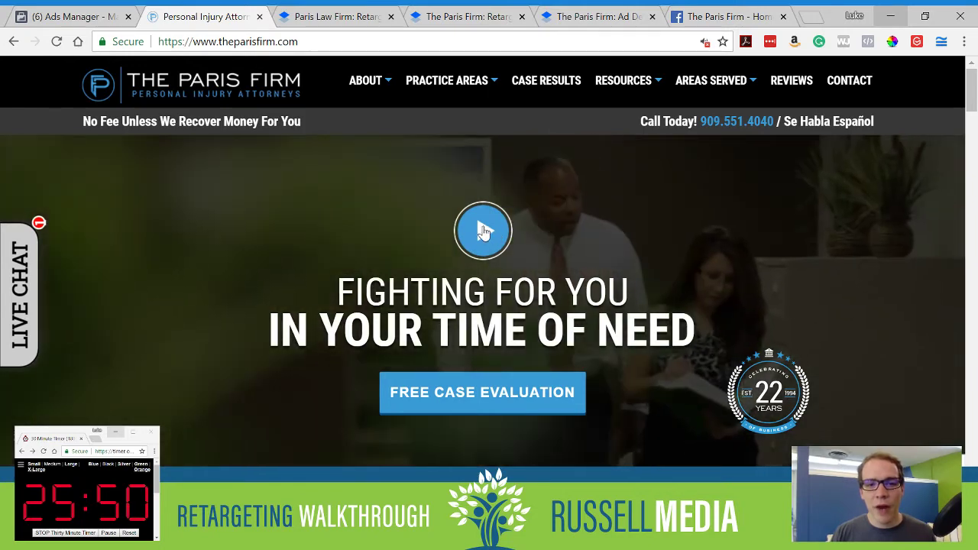
left_click(481, 231)
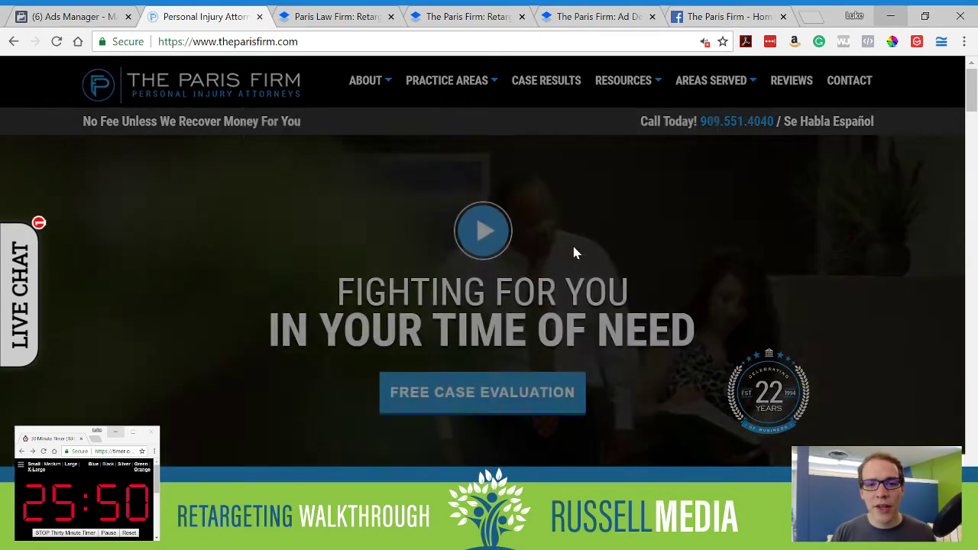
left_click(704, 120)
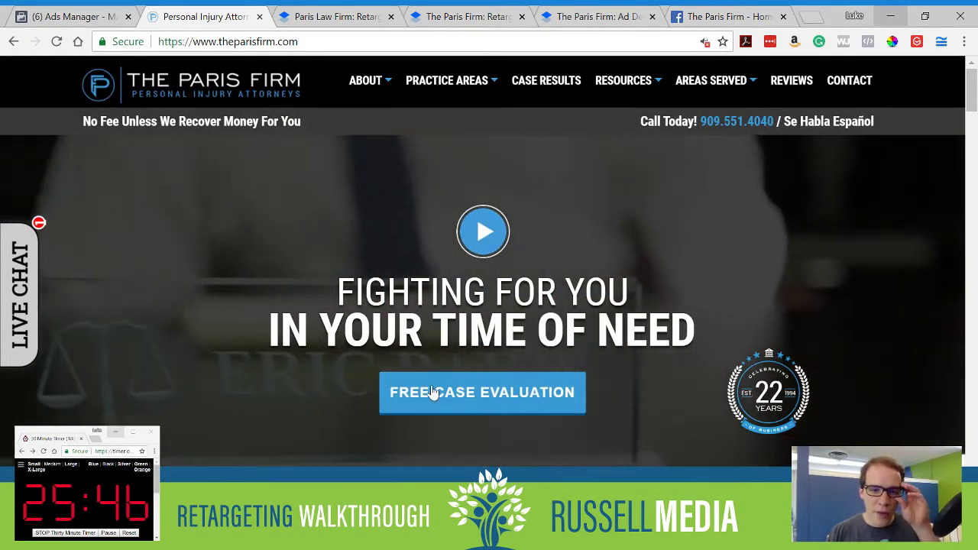
- Examine the homepage's case results, evaluation form, practice areas, client testimonials, reasons to choose the firm and accreditation logos, returning to its header
scroll(535, 365, "down", 1)
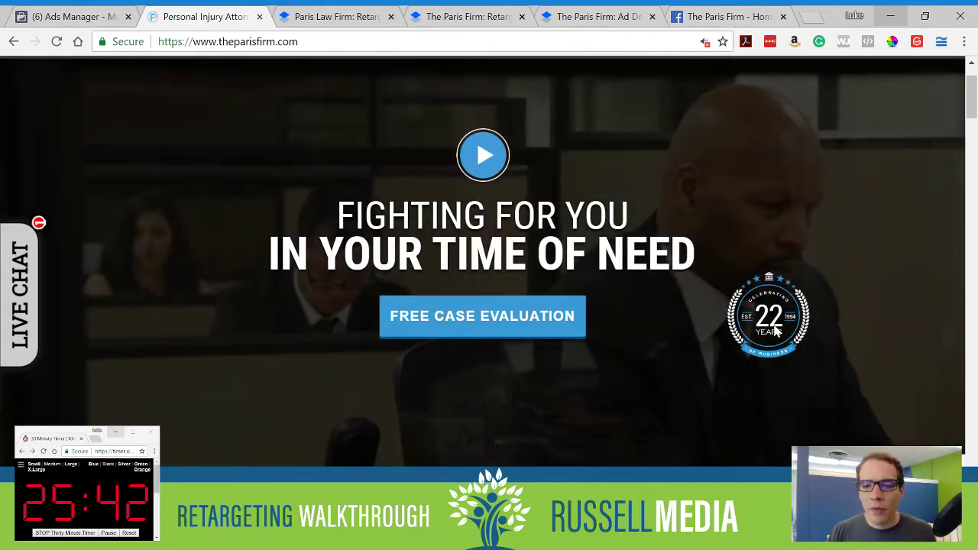
scroll(402, 289, "down", 4)
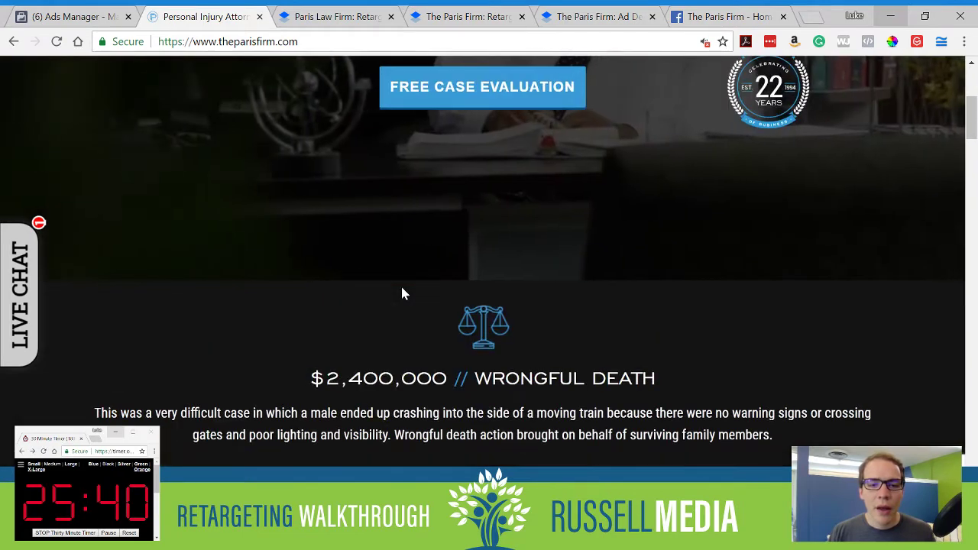
scroll(346, 297, "down", 1)
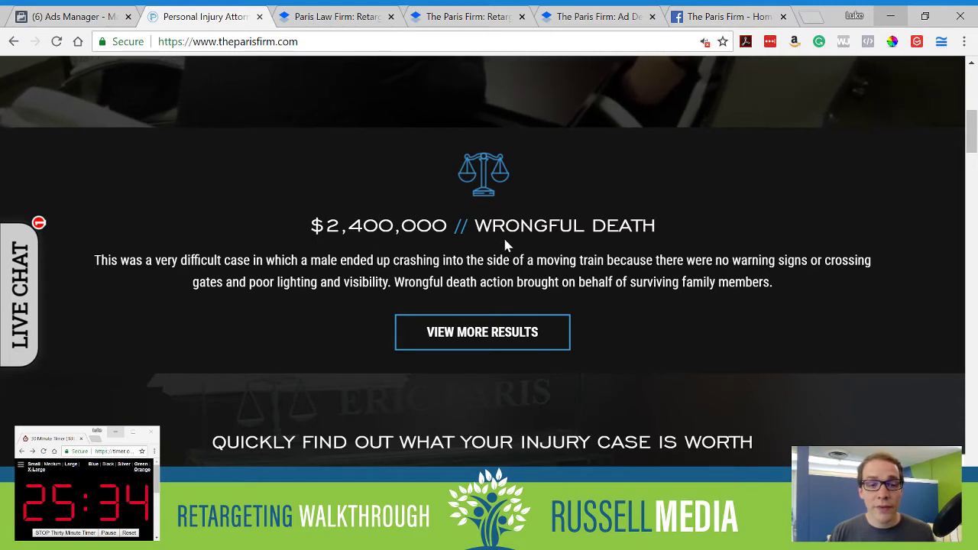
scroll(505, 243, "down", 2)
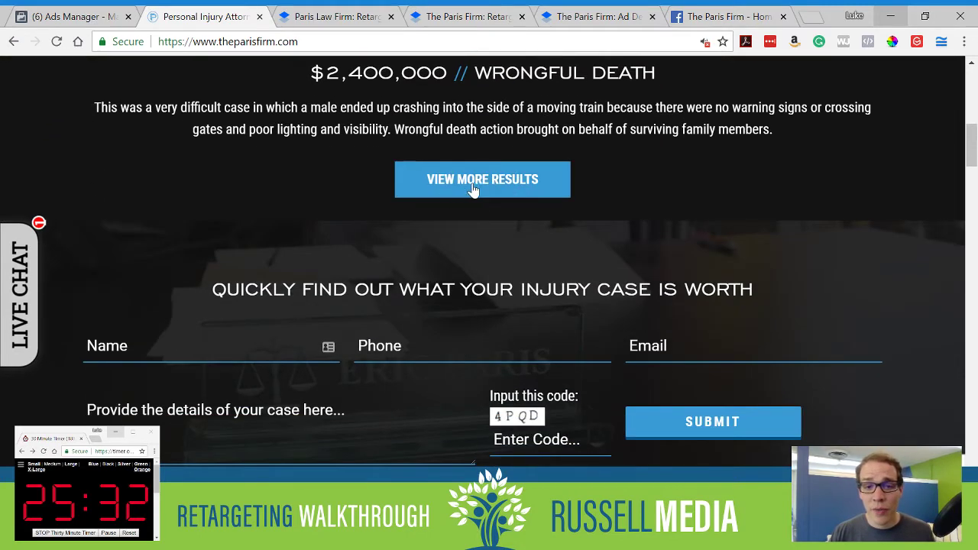
scroll(368, 314, "down", 1)
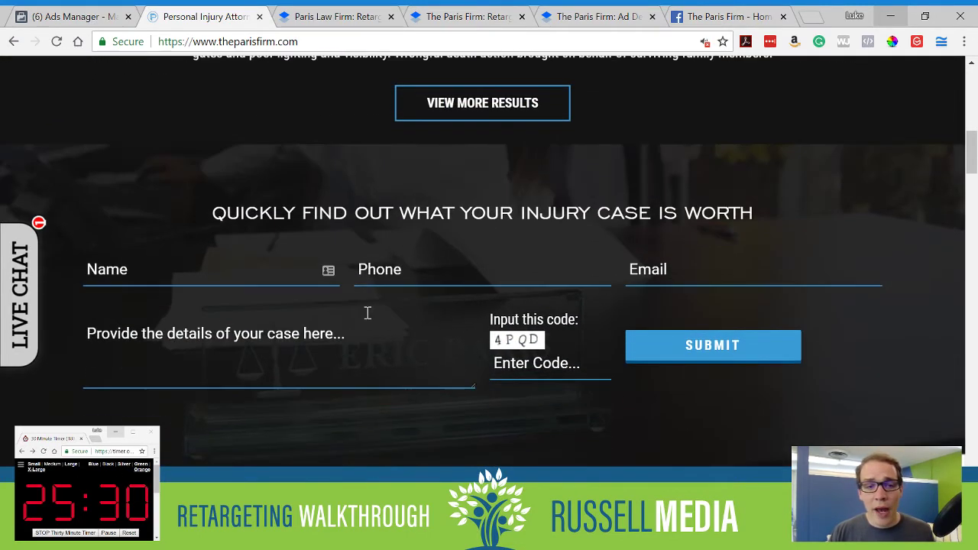
scroll(380, 298, "down", 7)
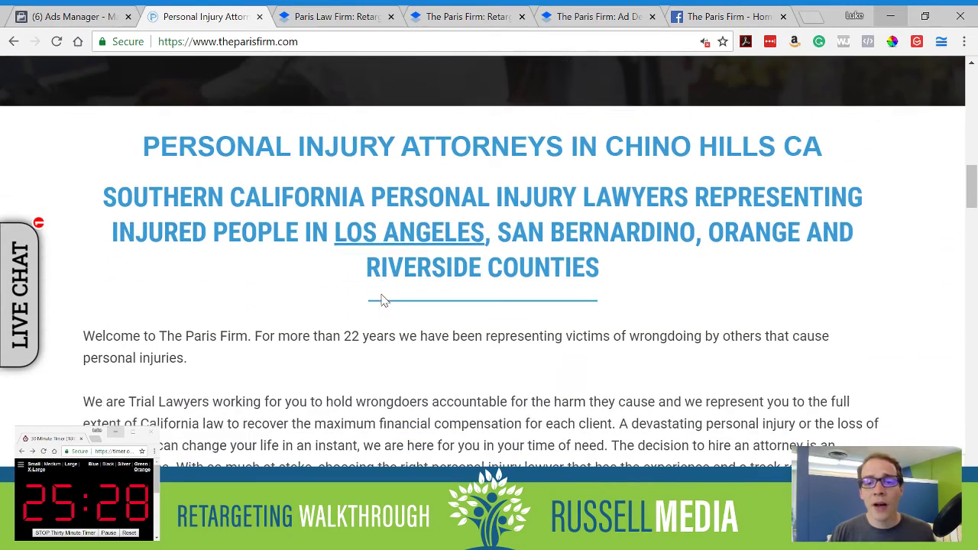
scroll(388, 292, "down", 4)
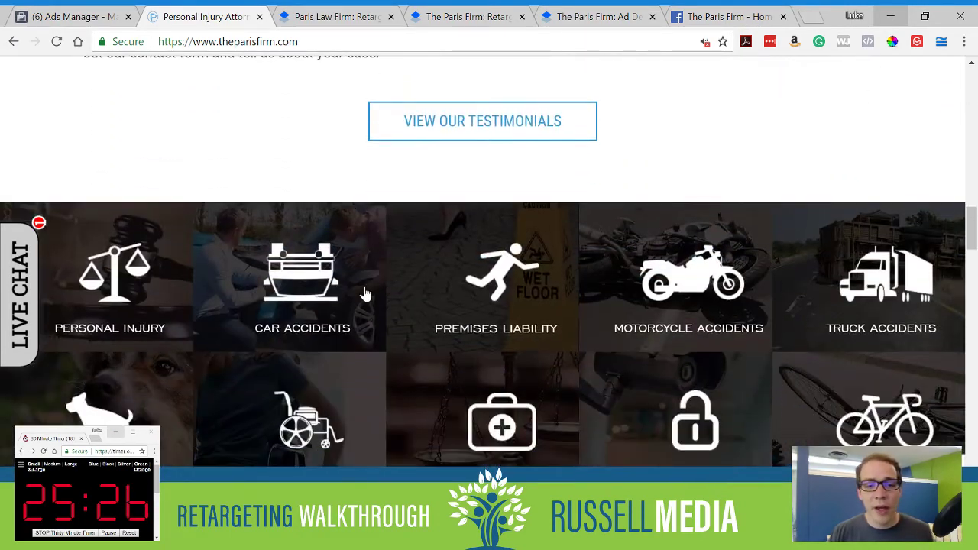
scroll(415, 306, "down", 5)
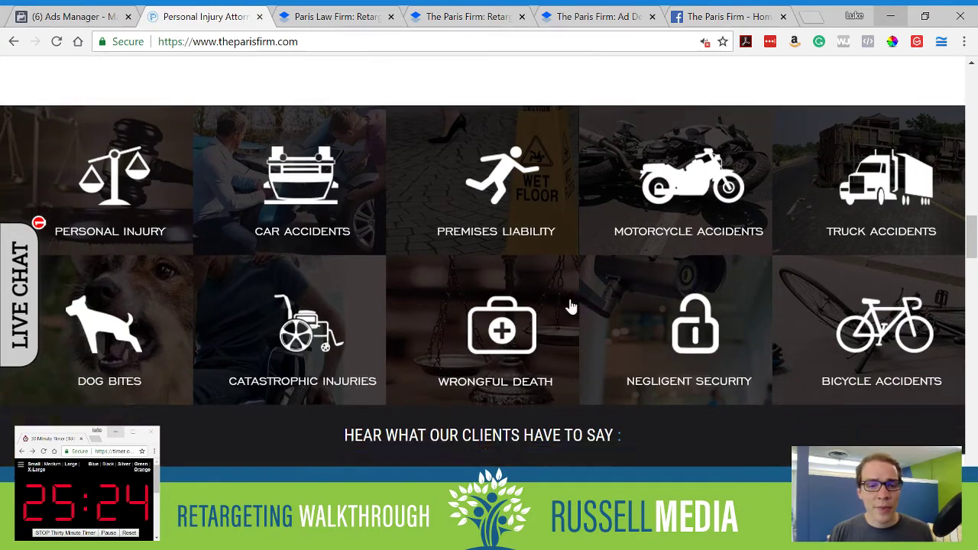
scroll(568, 299, "down", 1)
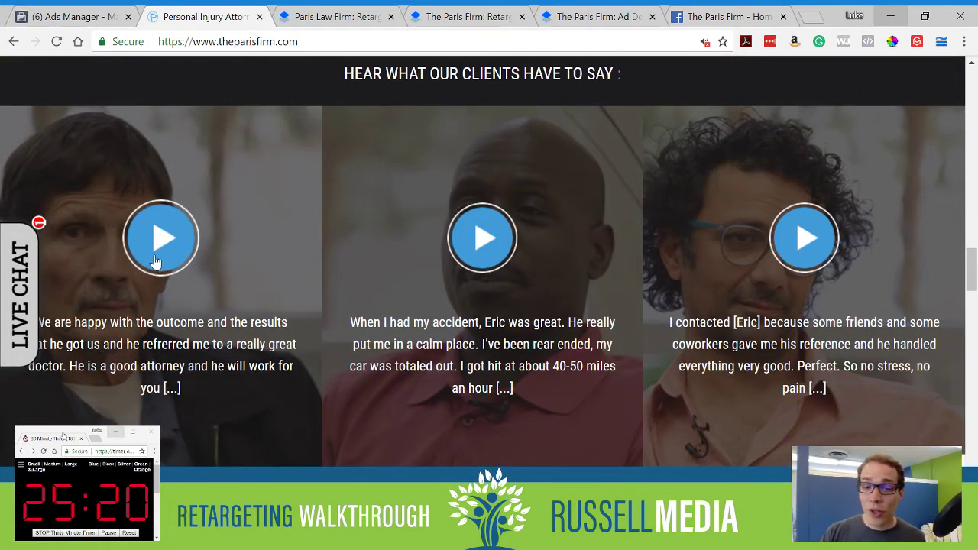
scroll(650, 248, "down", 5)
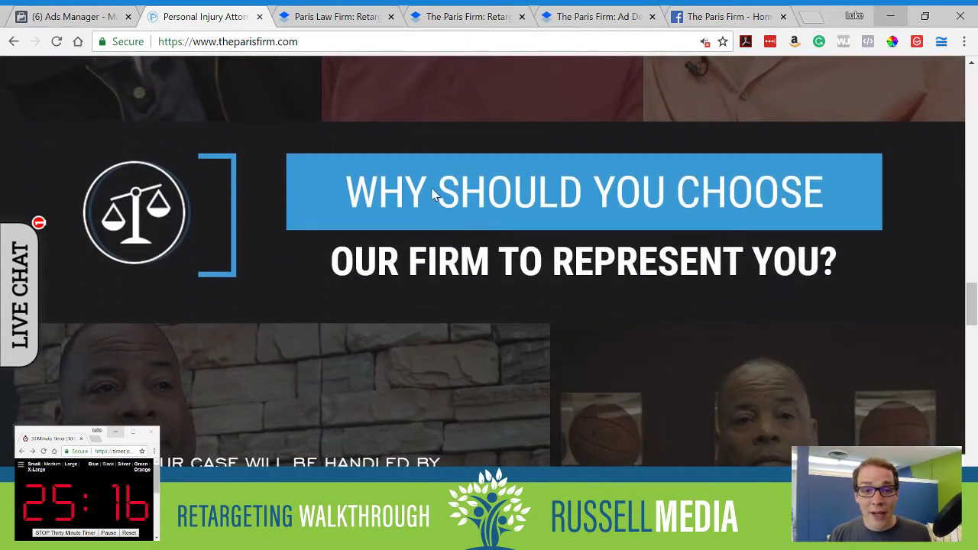
scroll(556, 197, "down", 2)
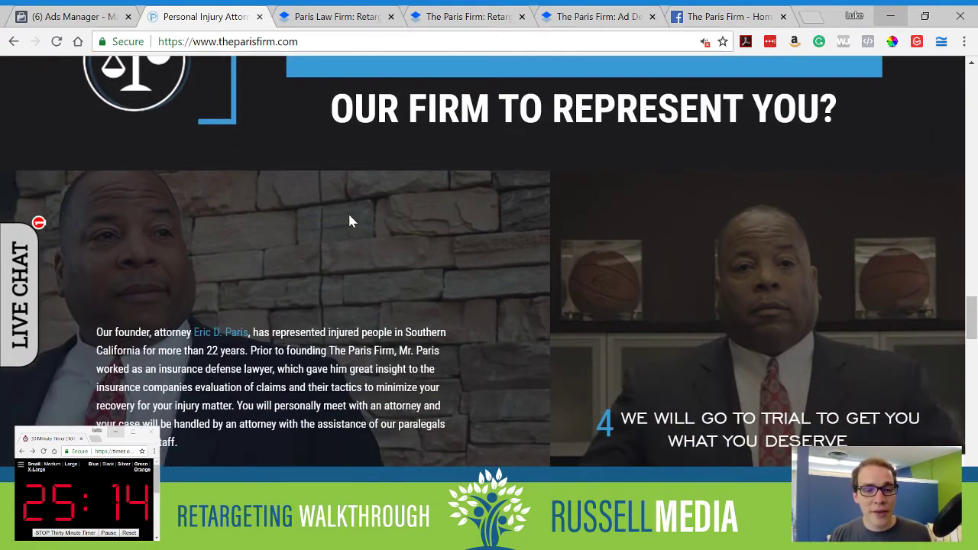
scroll(592, 214, "down", 3)
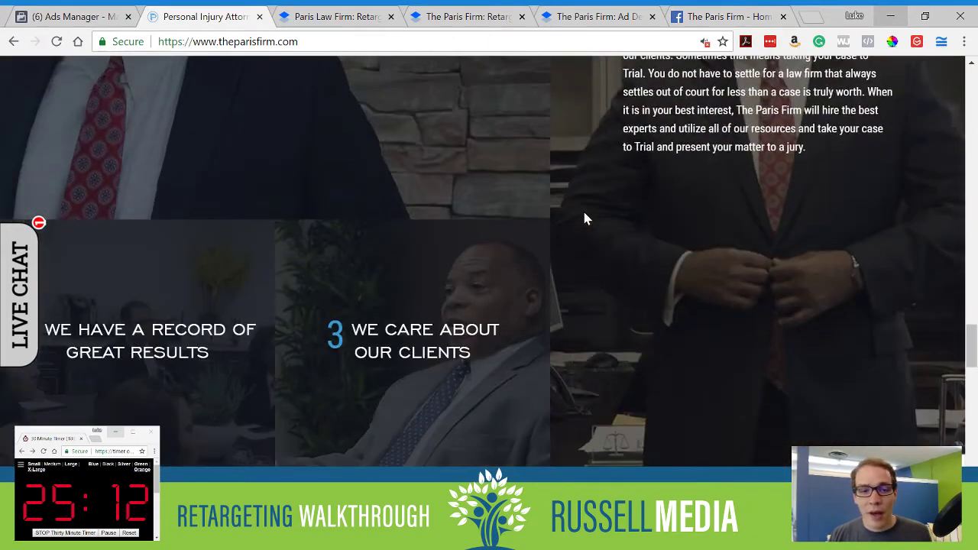
scroll(451, 220, "down", 3)
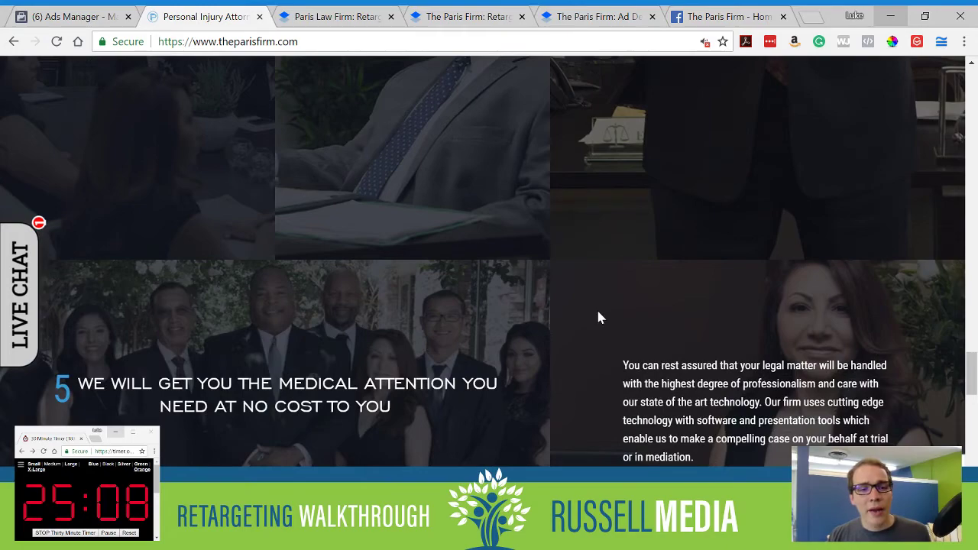
scroll(597, 312, "down", 9)
scroll(596, 313, "up", 18)
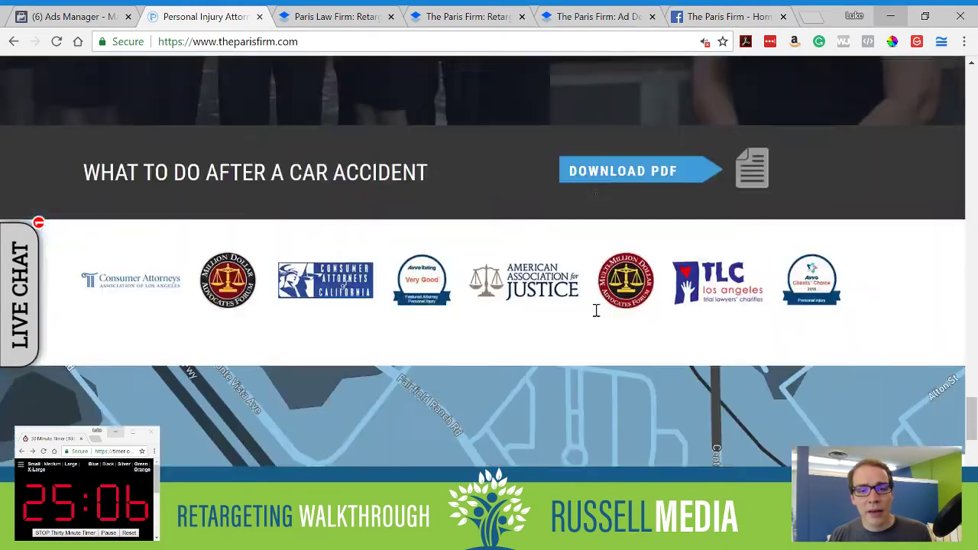
scroll(592, 317, "up", 15)
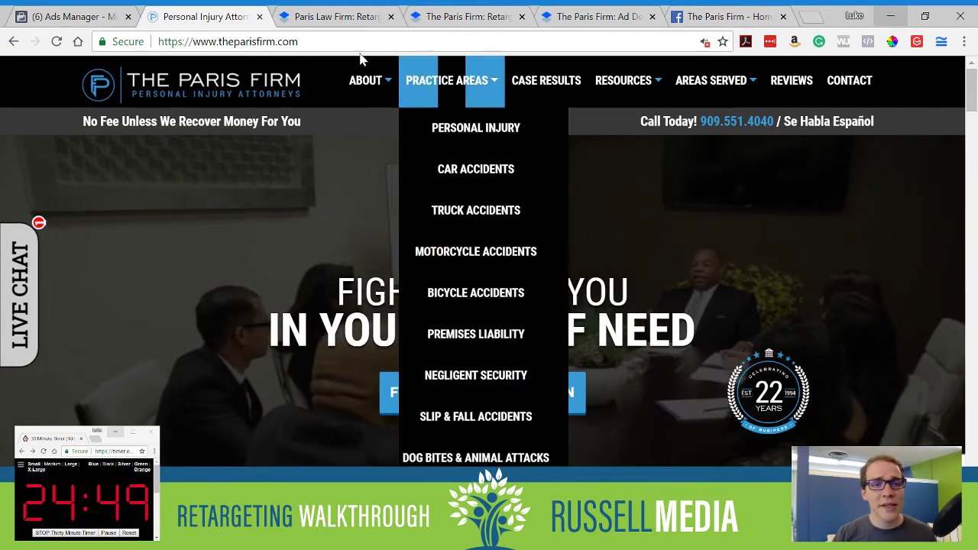
left_click(326, 46)
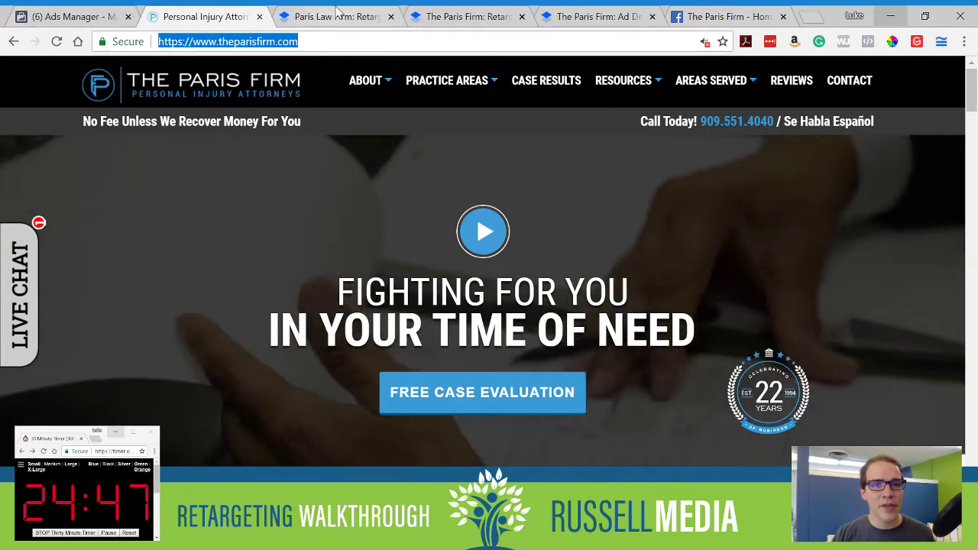
left_click(336, 16)
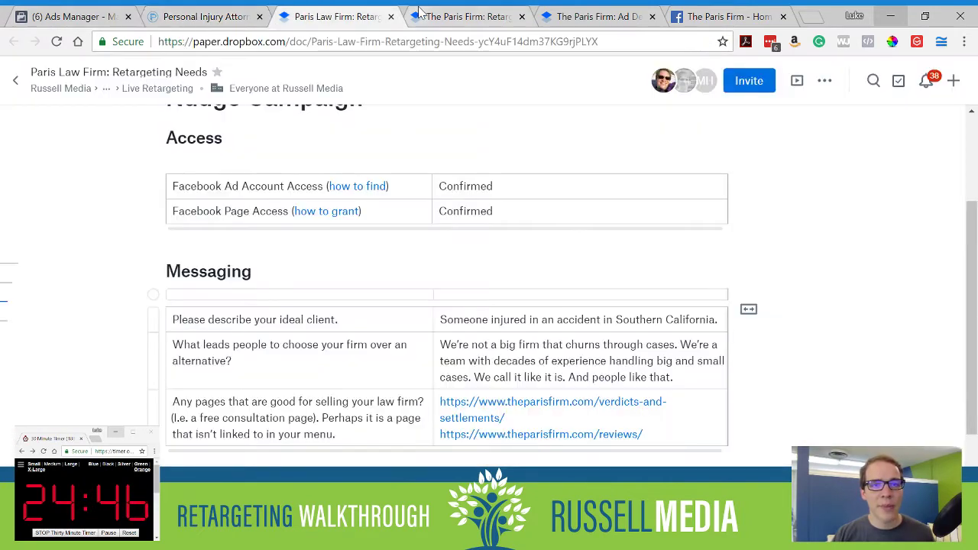
left_click_drag(419, 11, 322, 21)
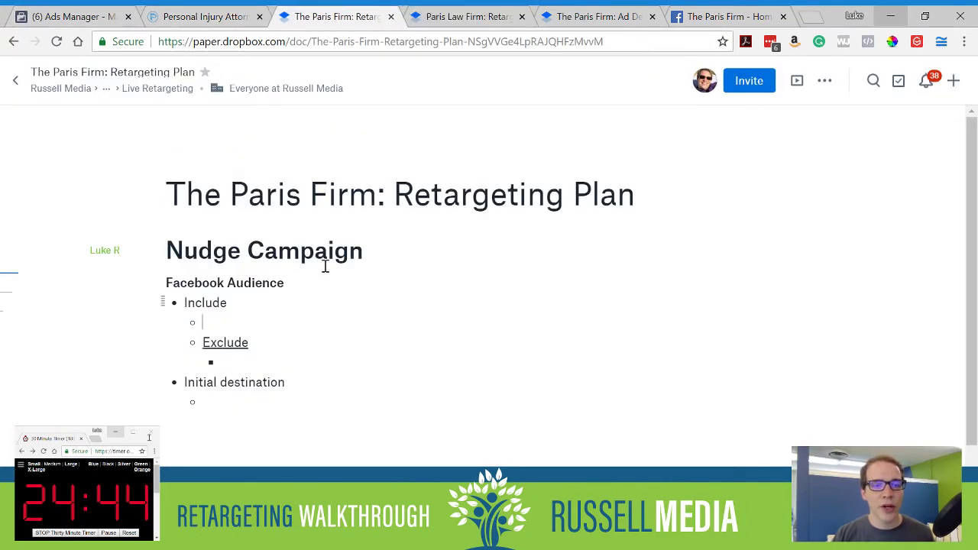
left_click(205, 16)
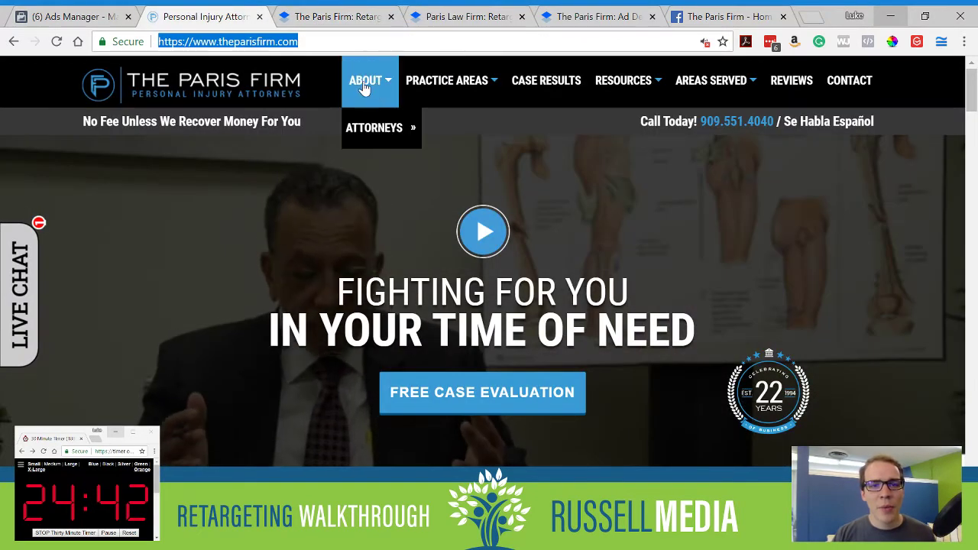
left_click(363, 82)
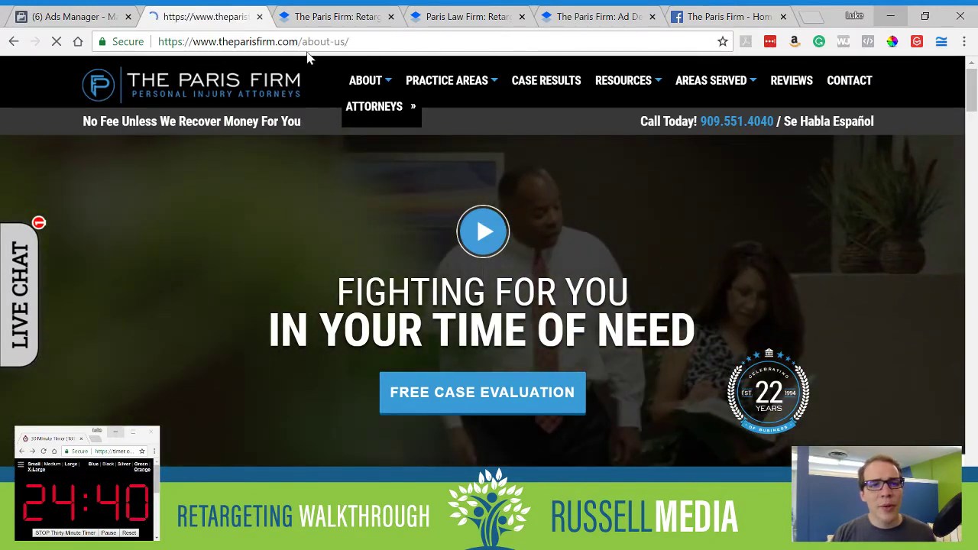
left_click(309, 44)
key("ctrl+c")
left_click(334, 16)
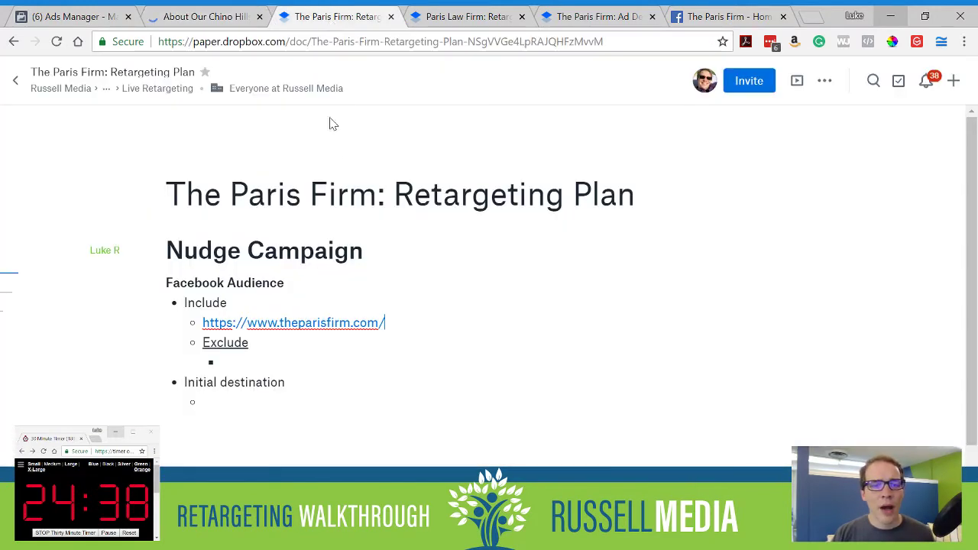
key("ctrl+v")
key("Return")
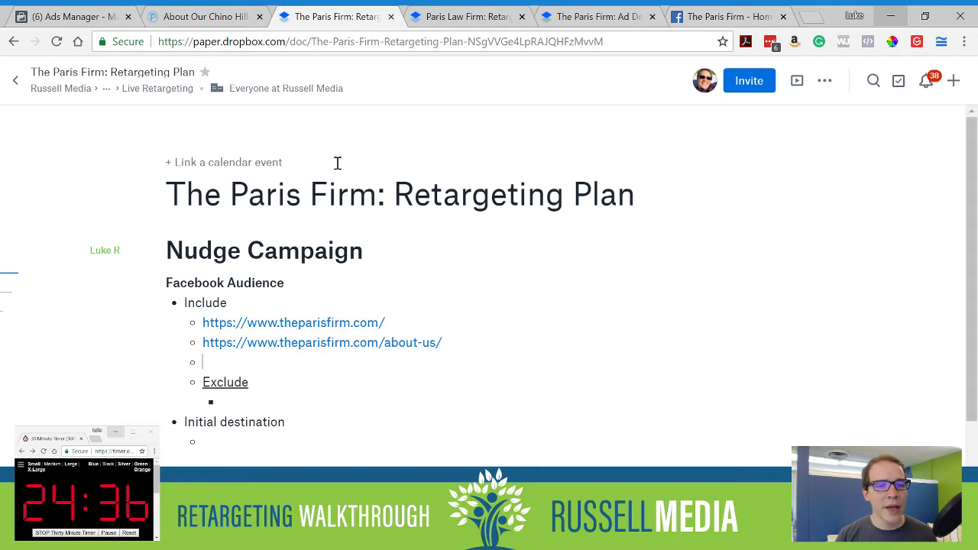
- Open the lead attorney's profile page from the About section and add its URL to the plan's Include list
left_click(169, 11)
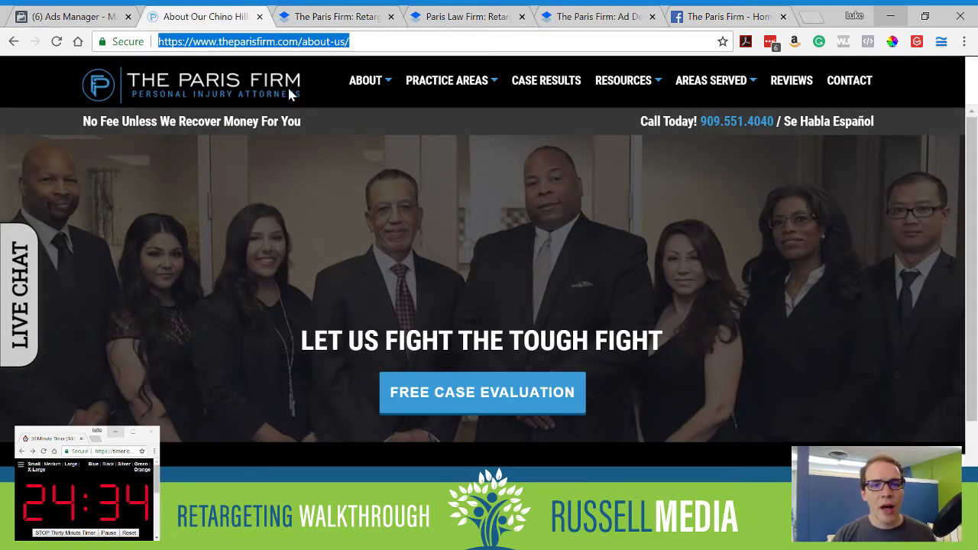
left_click(328, 72)
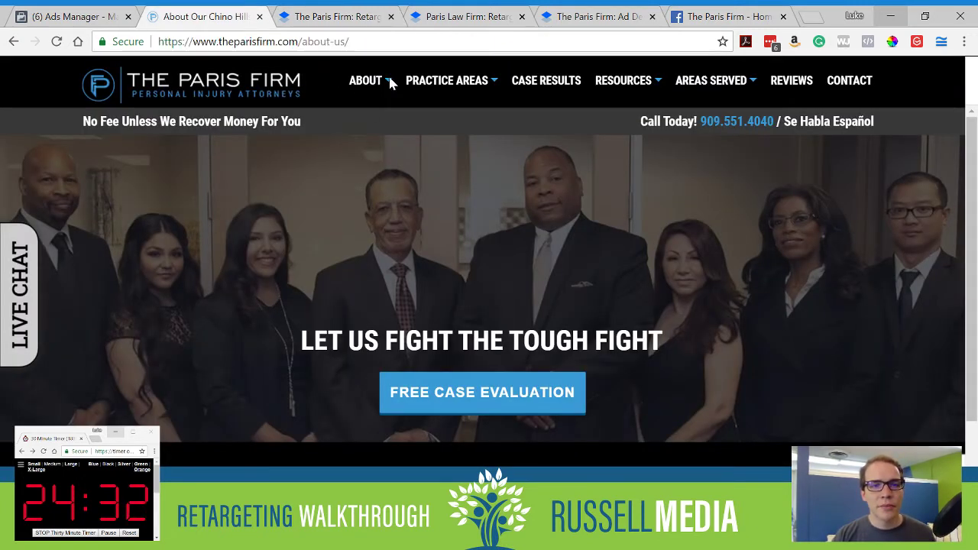
mouse_move(386, 88)
mouse_move(388, 127)
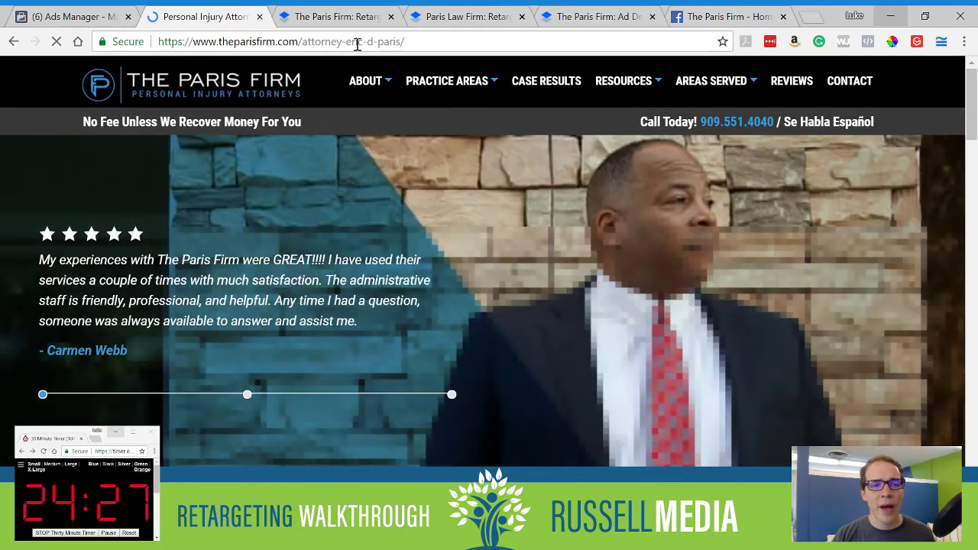
left_click(356, 42)
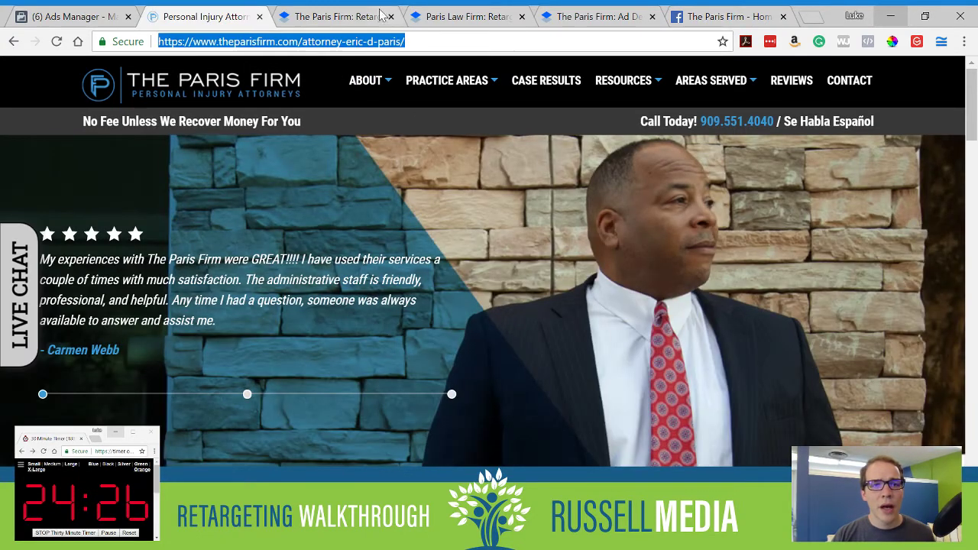
key("ctrl+c")
left_click(382, 16)
key("ctrl+v")
key("Return")
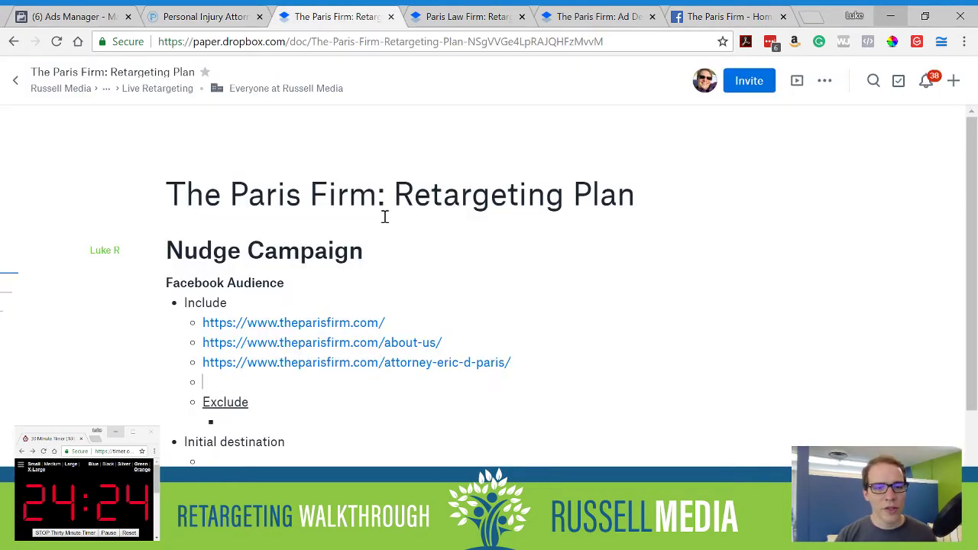
key("ctrl+shift+Tab")
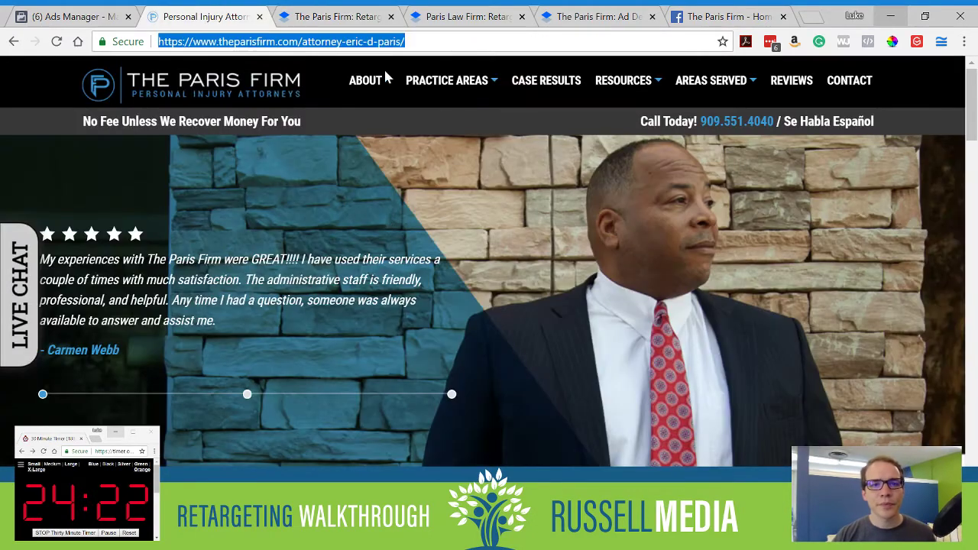
left_click(487, 92)
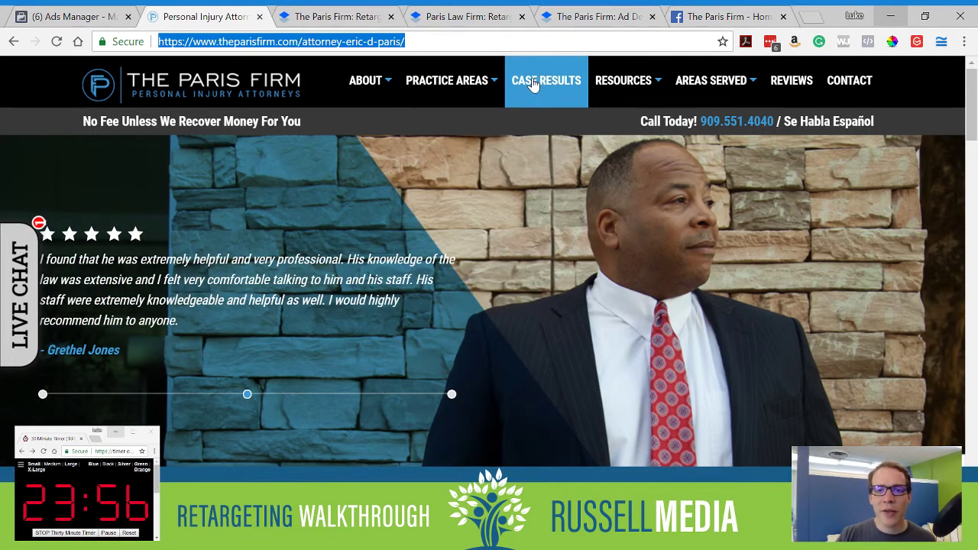
left_click(543, 84)
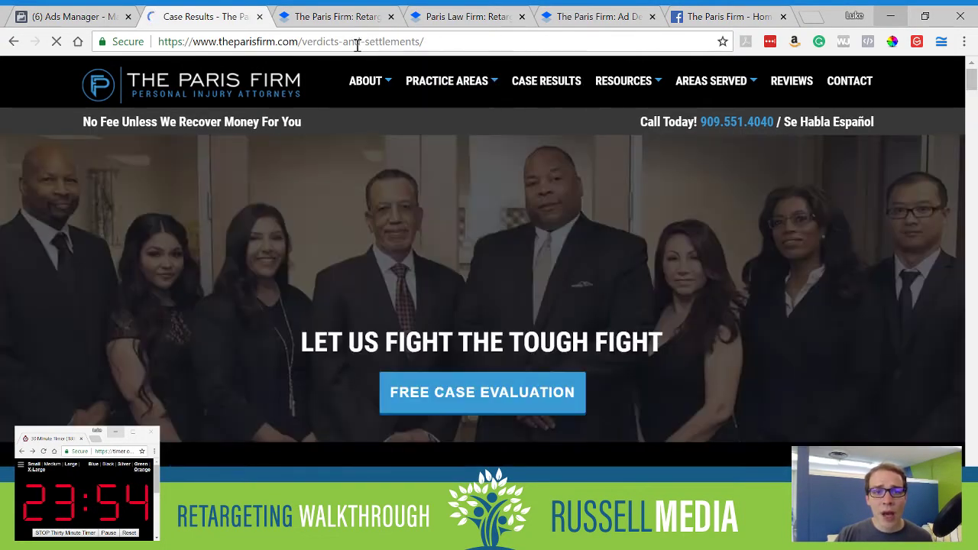
left_click(350, 42)
left_click(333, 17)
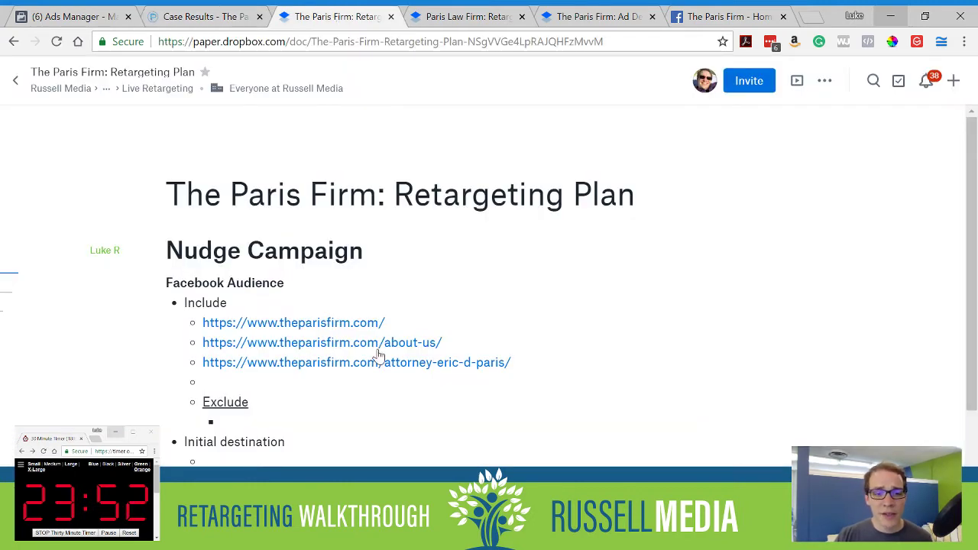
key("ctrl+v")
key("Return")
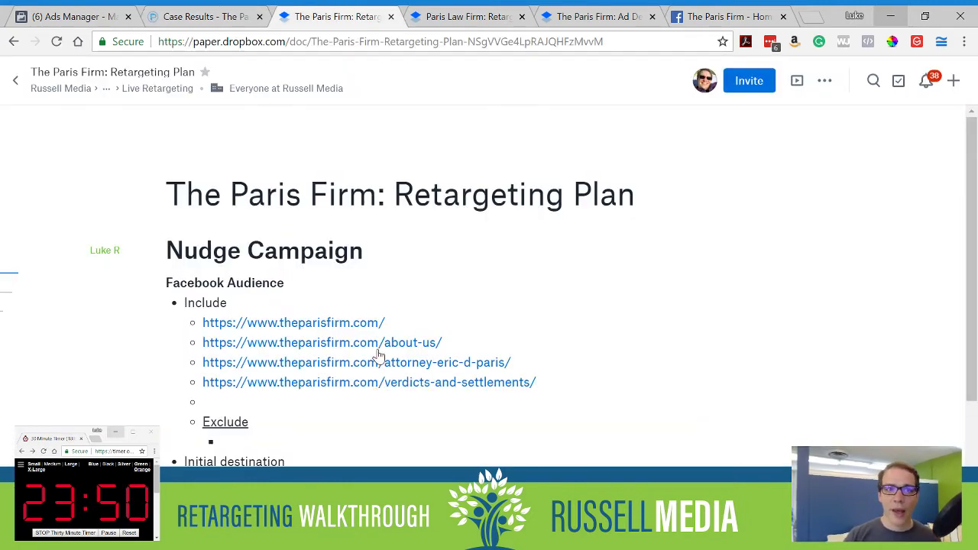
- Open the Los Angeles County page under Areas Served and add its URL, ending in /los-angeles-county-personal-injury-lawyer/, to the plan's Include list
key("ctrl+shift+Tab")
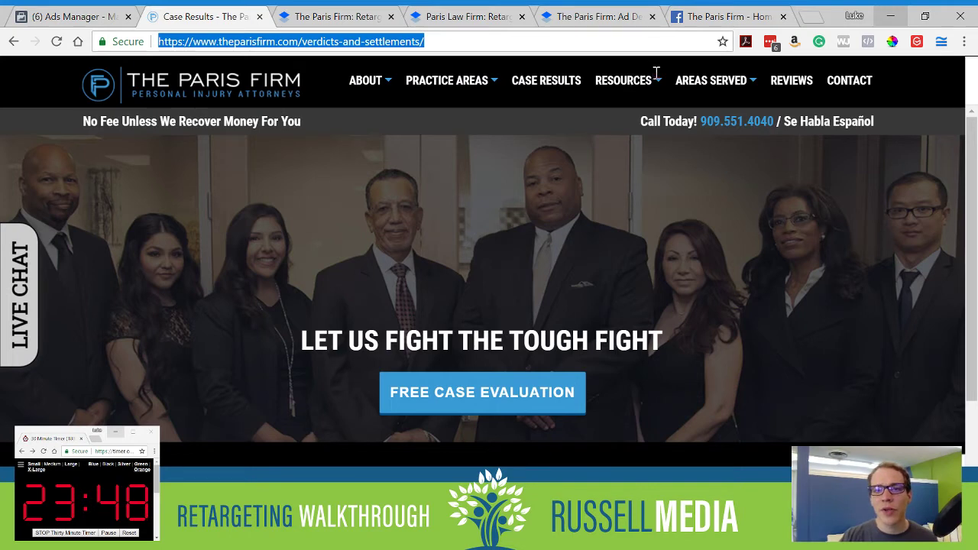
left_click(588, 121)
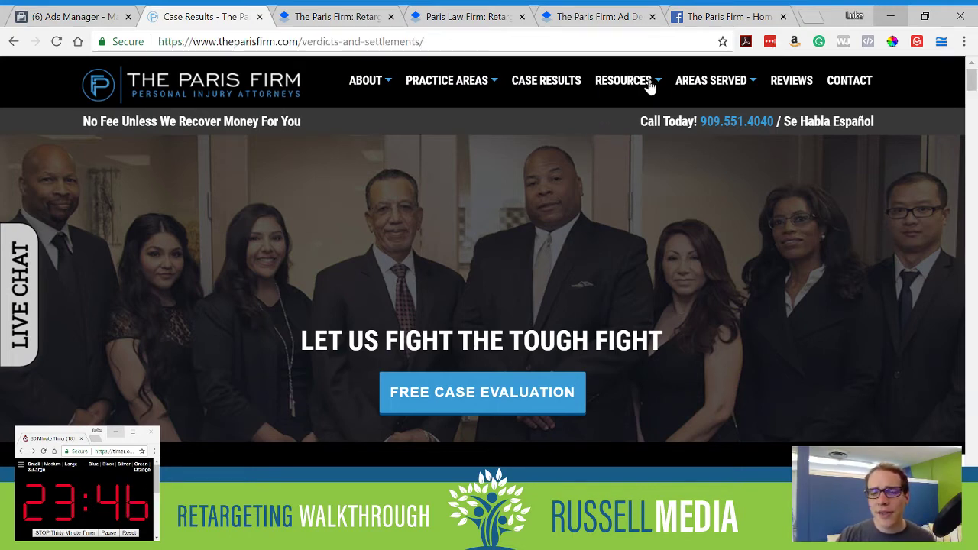
mouse_move(635, 94)
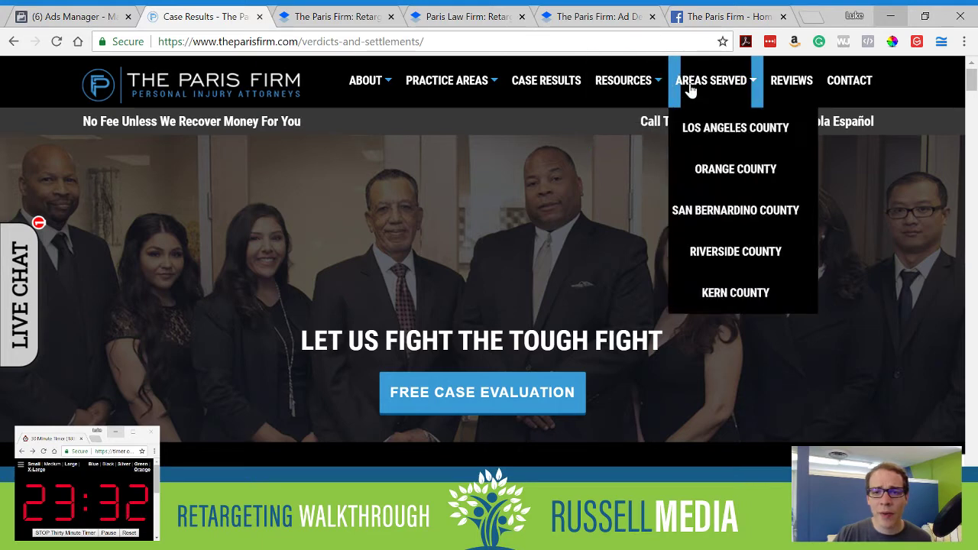
mouse_move(708, 88)
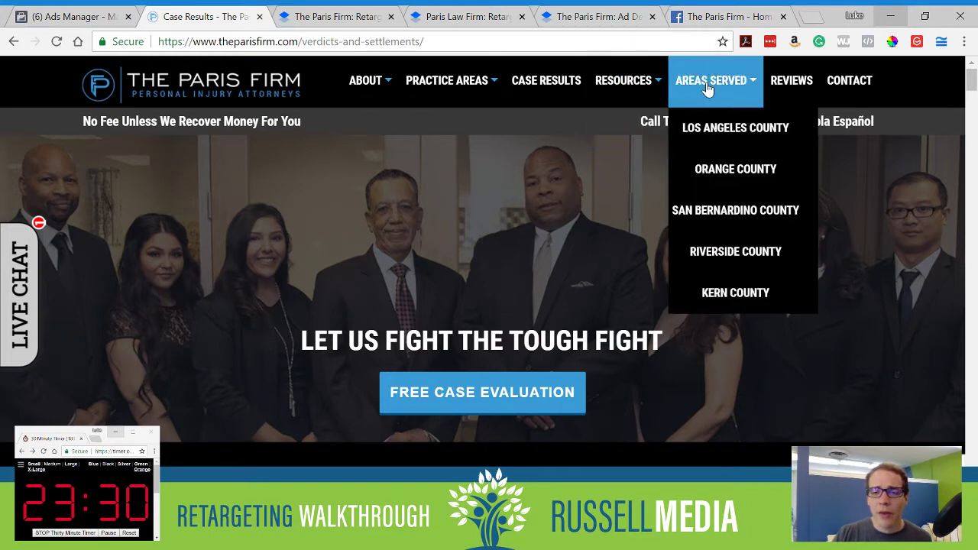
left_click(707, 130)
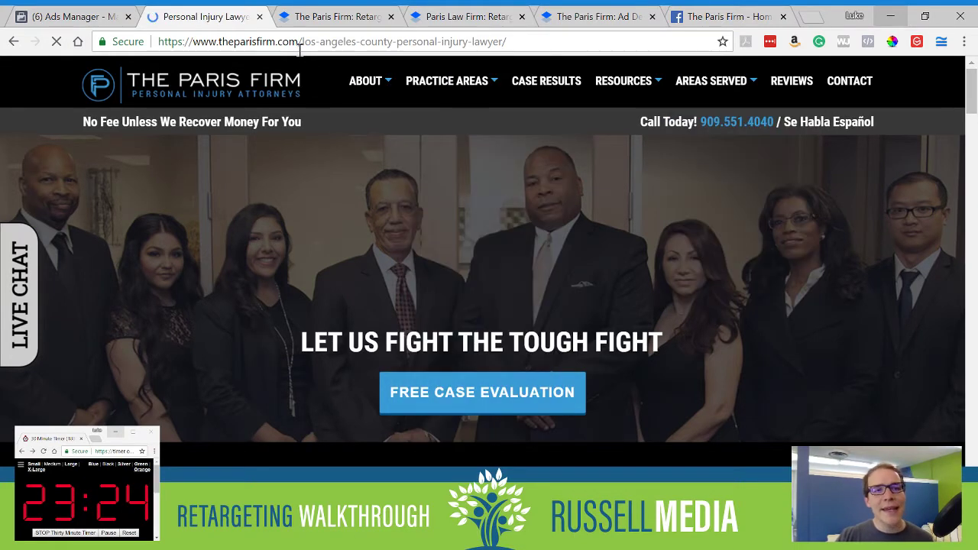
left_click(299, 44)
left_click(336, 16)
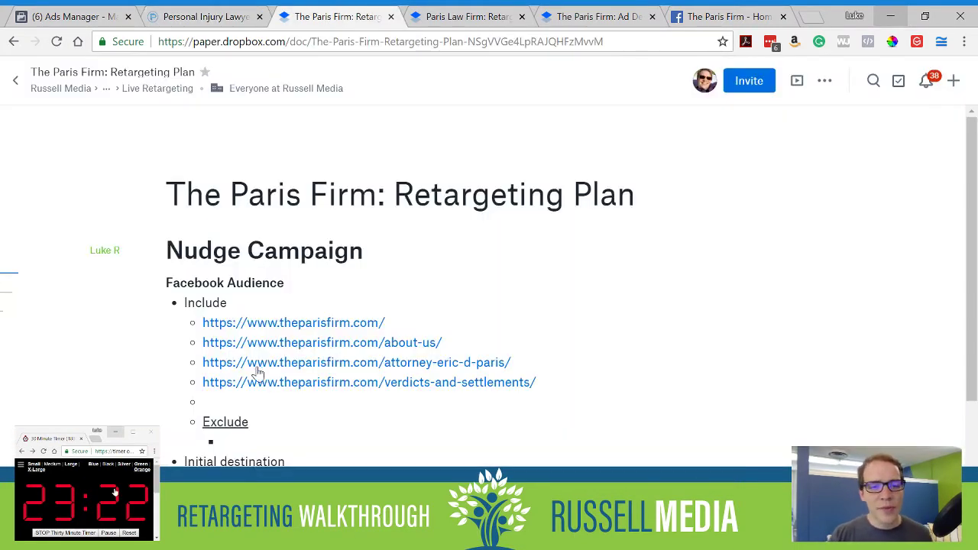
key("ctrl+v")
key("Return")
- Open the Orange County page under Areas Served and add its URL, ending in /orange-county-personal-injury-lawyers/, to the plan's Include list
key("ctrl+shift+Tab")
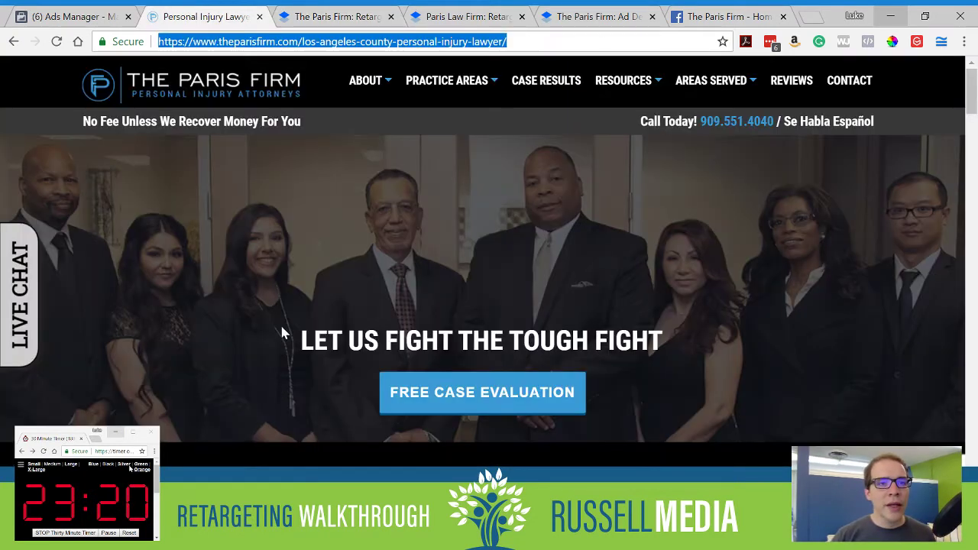
left_click(721, 90)
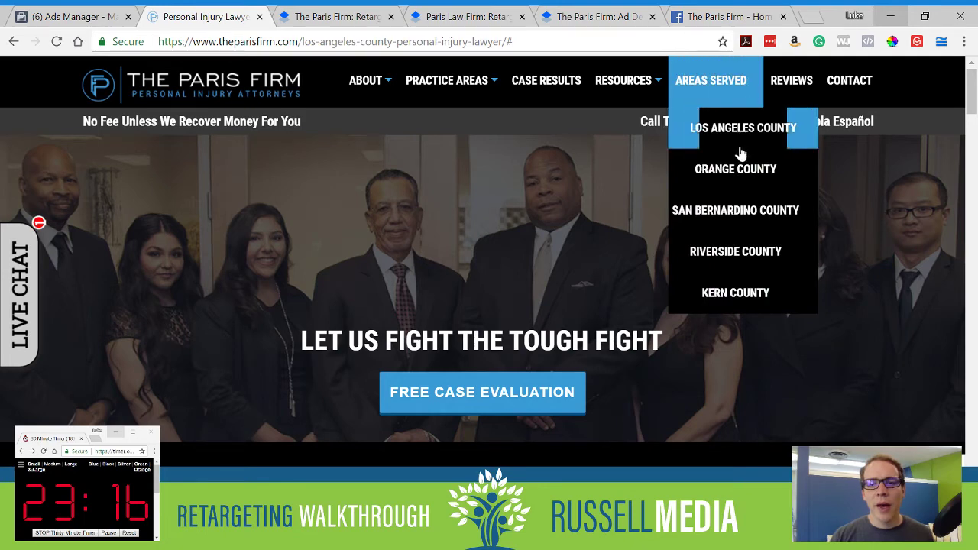
left_click(742, 169)
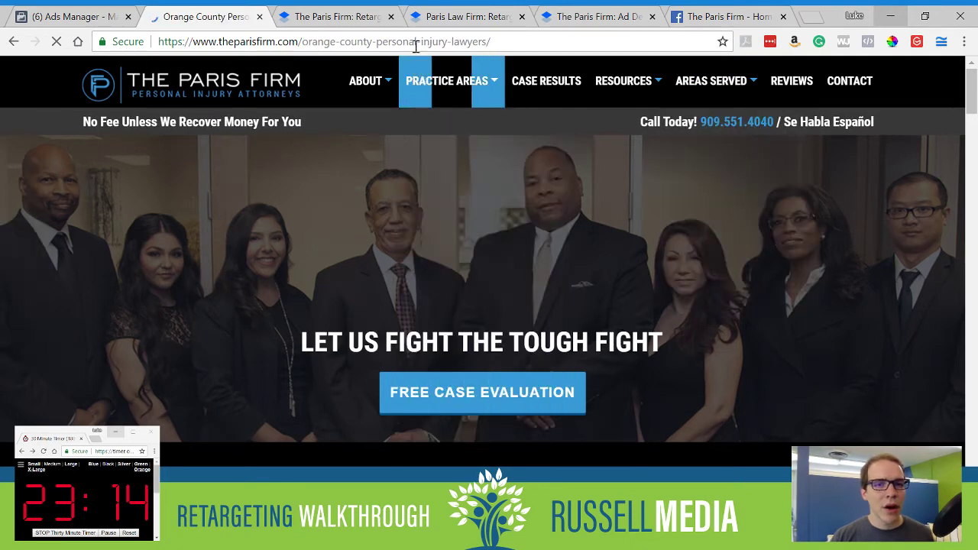
left_click(415, 46)
key("ctrl+c")
key("ctrl+Tab")
key("ctrl+v")
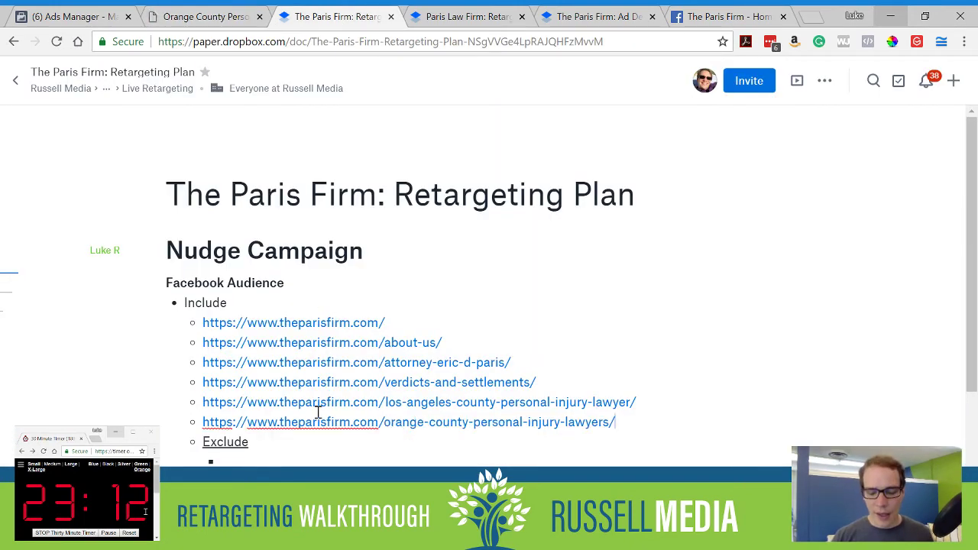
key("Return")
- Open the San Bernardino County page under Areas Served and add its URL, ending in /san-bernardino-county-personal-injury-lawyer/, to the plan's Include list
key("ctrl+shift+Tab")
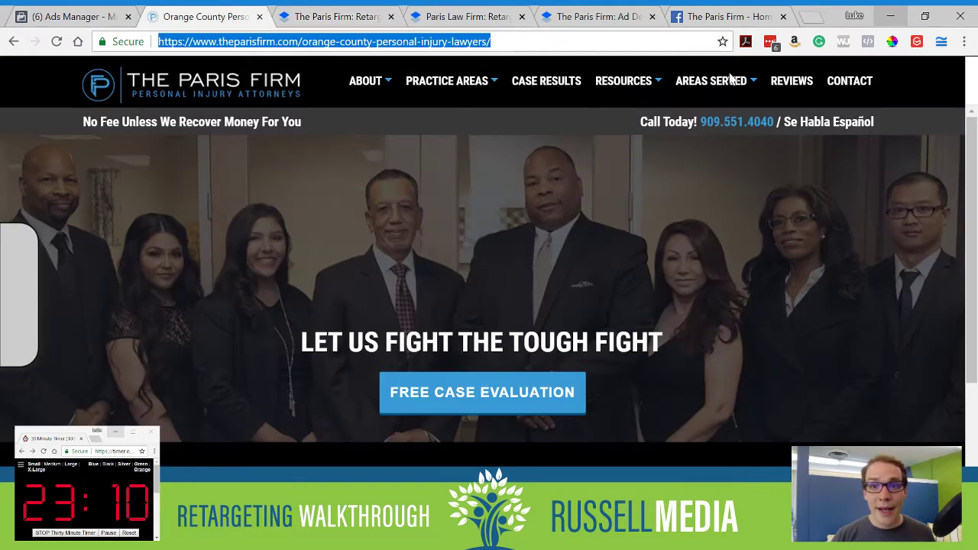
left_click(716, 93)
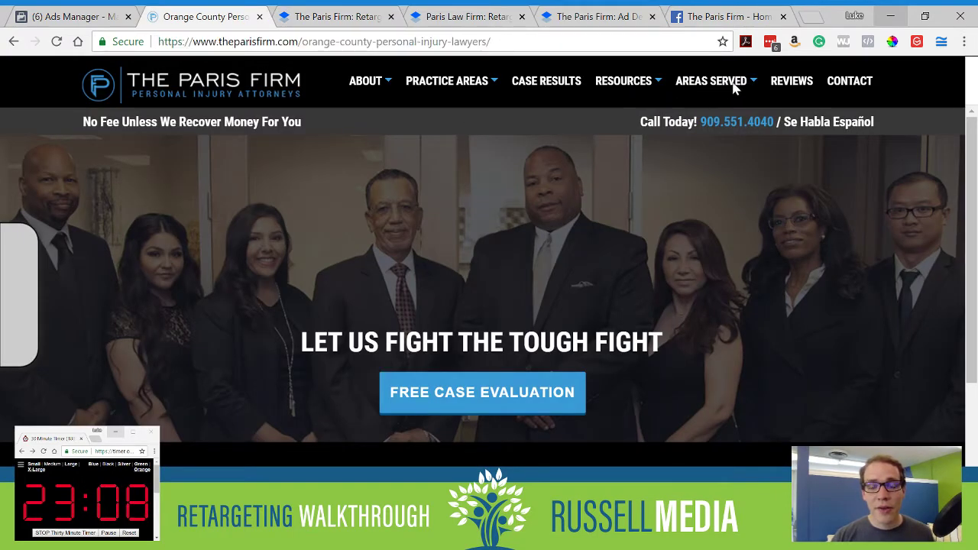
left_click(743, 90)
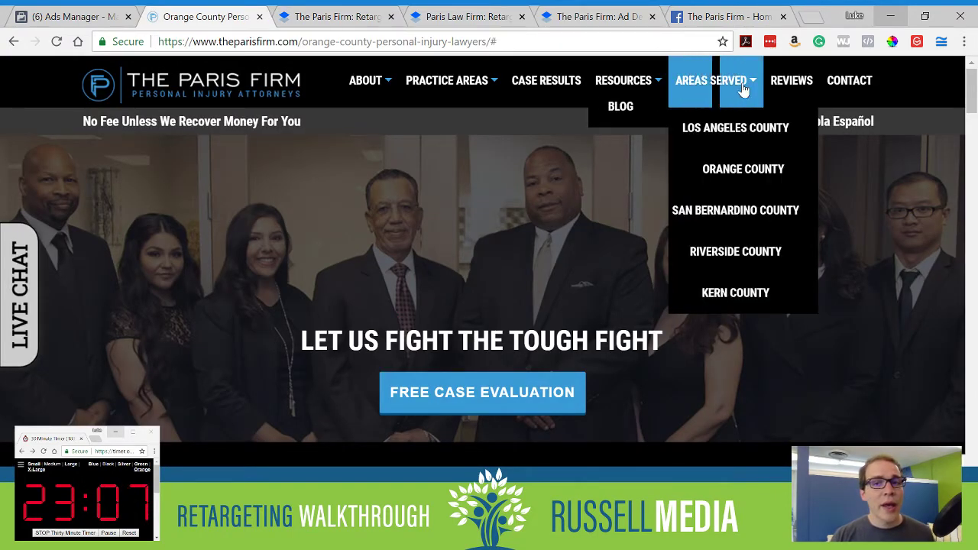
left_click(724, 210)
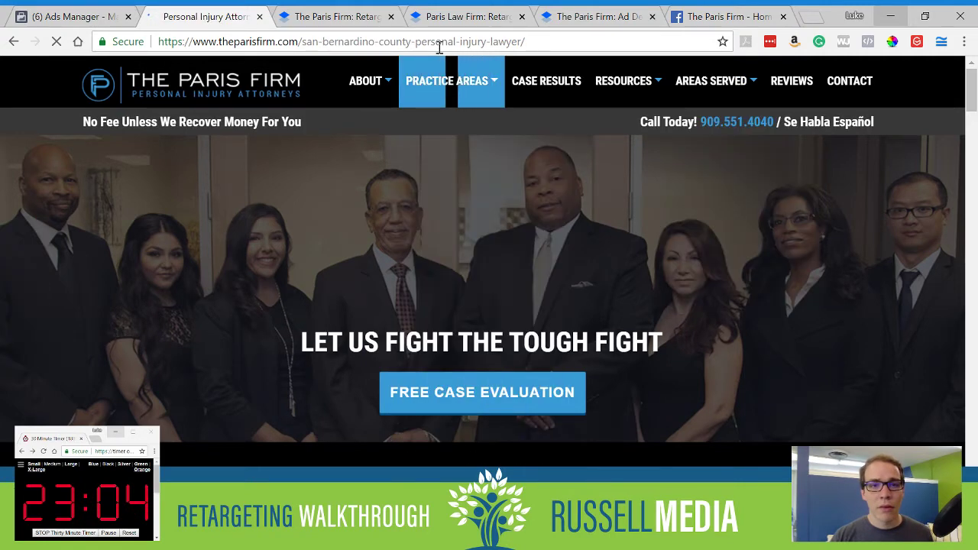
left_click(439, 47)
key("ctrl+c")
key("ctrl+Tab")
key("ctrl+v")
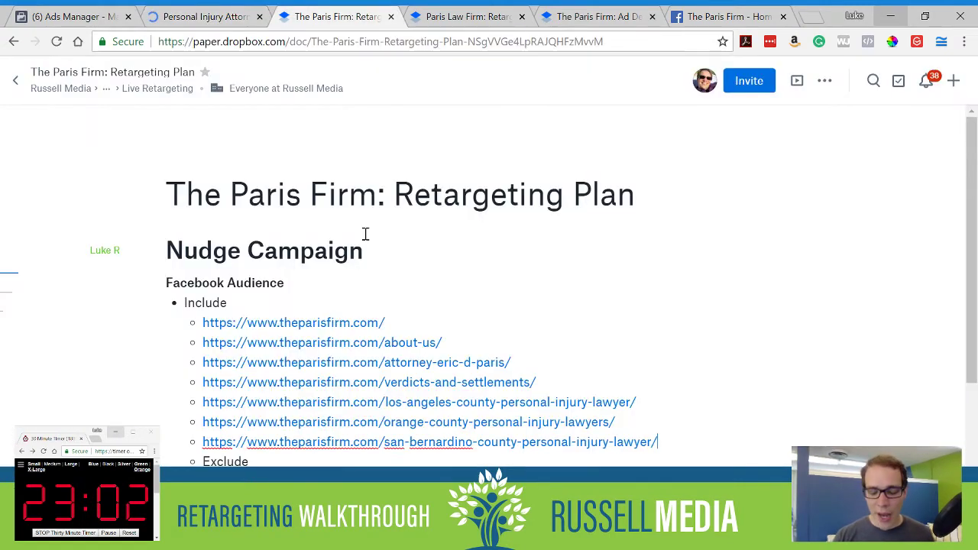
key("Return")
- Open the Riverside County page under Areas Served and add its URL, ending in /riverside-county-personal-injury-lawyer/, to the plan's Include list
key("ctrl+shift+Tab")
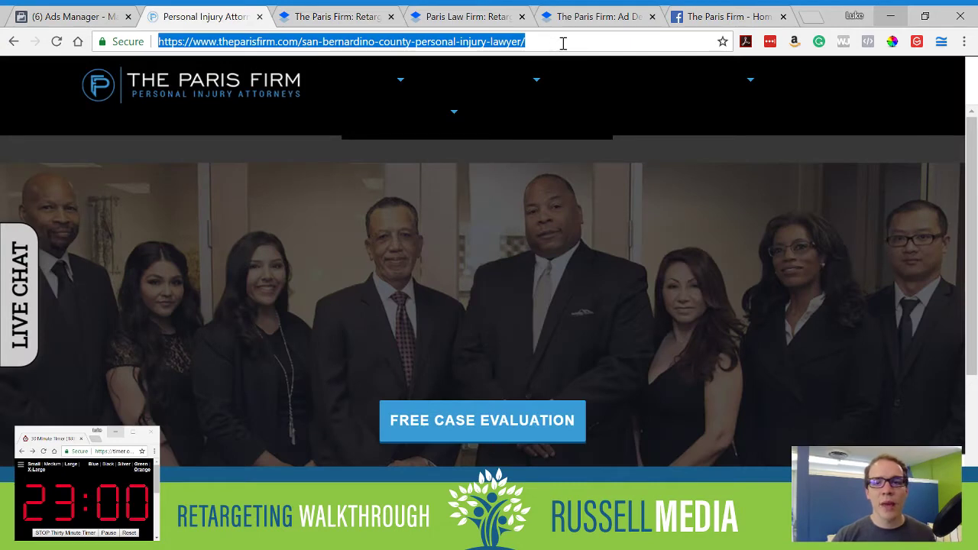
left_click(698, 194)
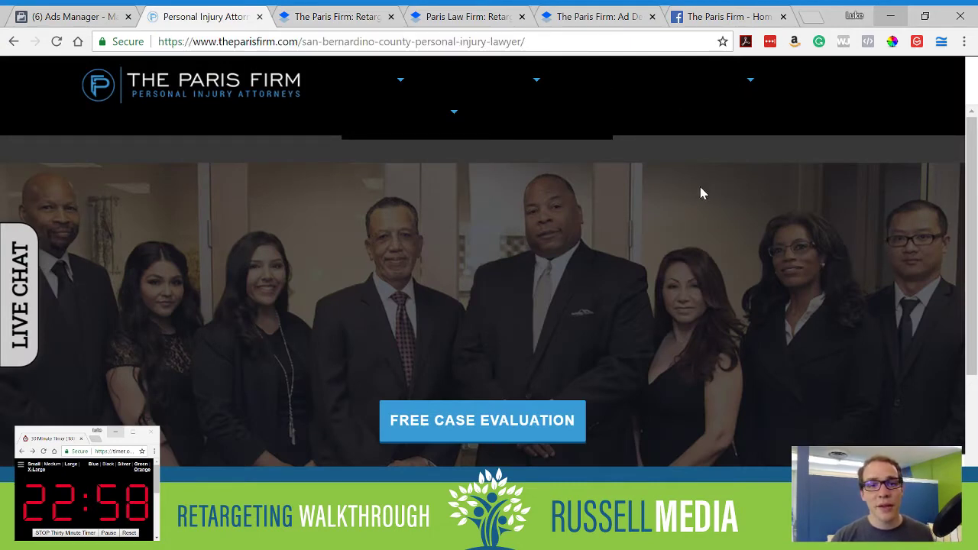
mouse_move(751, 81)
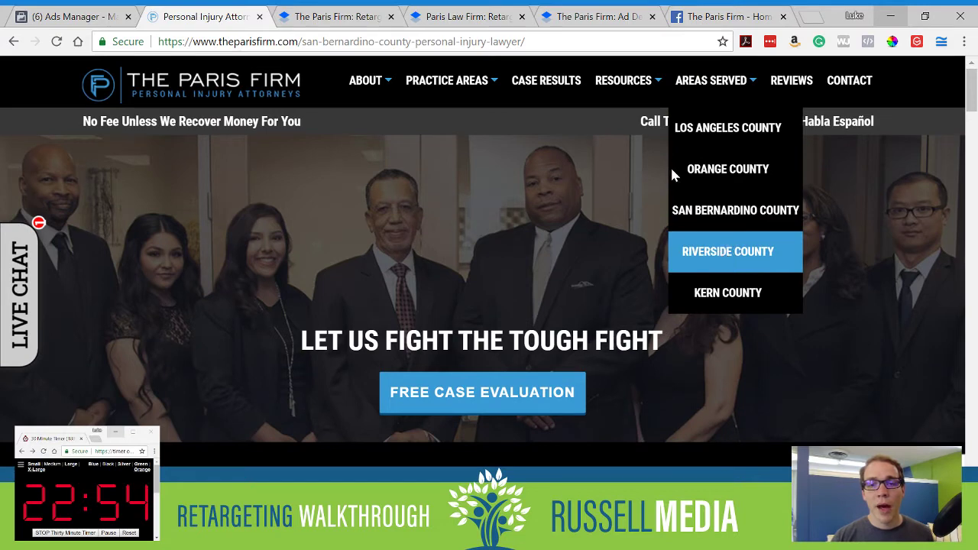
left_click(699, 252)
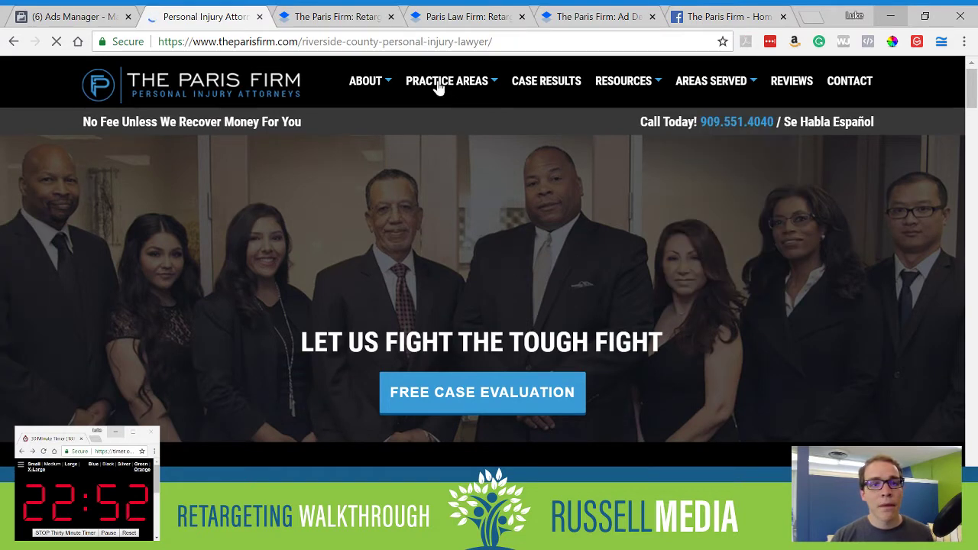
left_click(416, 44)
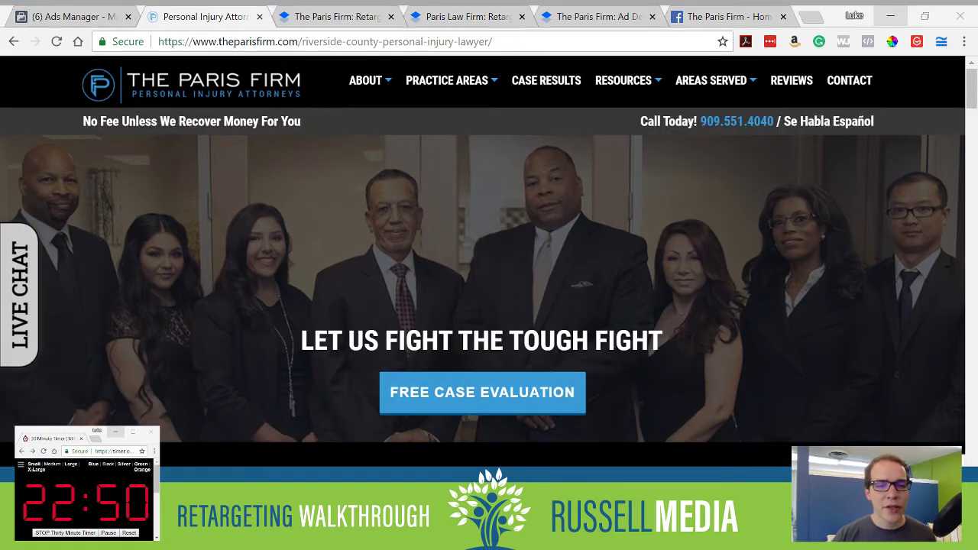
key("alt+Tab")
key("ctrl+c")
key("ctrl+Tab")
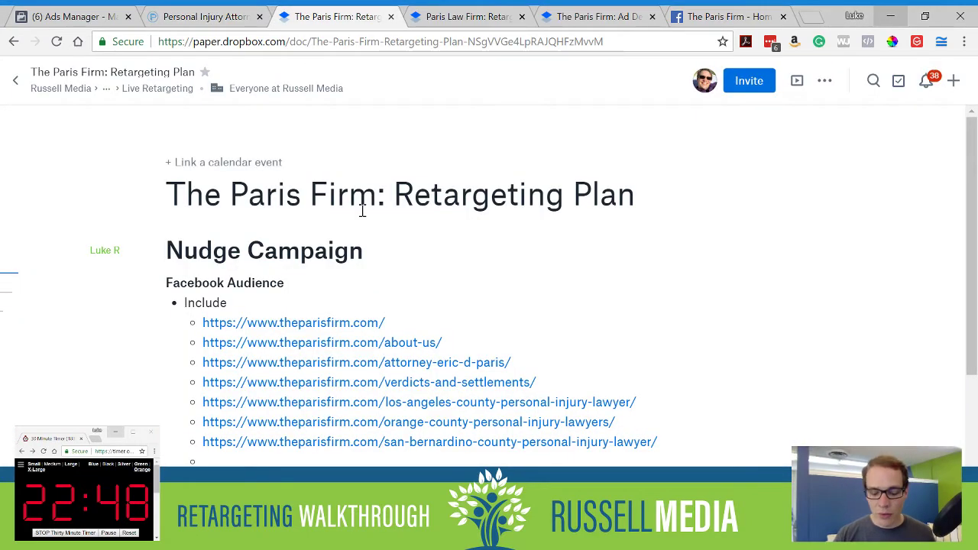
key("ctrl+v")
- Open the Kern County page under Areas Served and add its URL, ending in /kern-county-personal-injury-attorney/, to the plan's Include list
key("ctrl+shift+Tab")
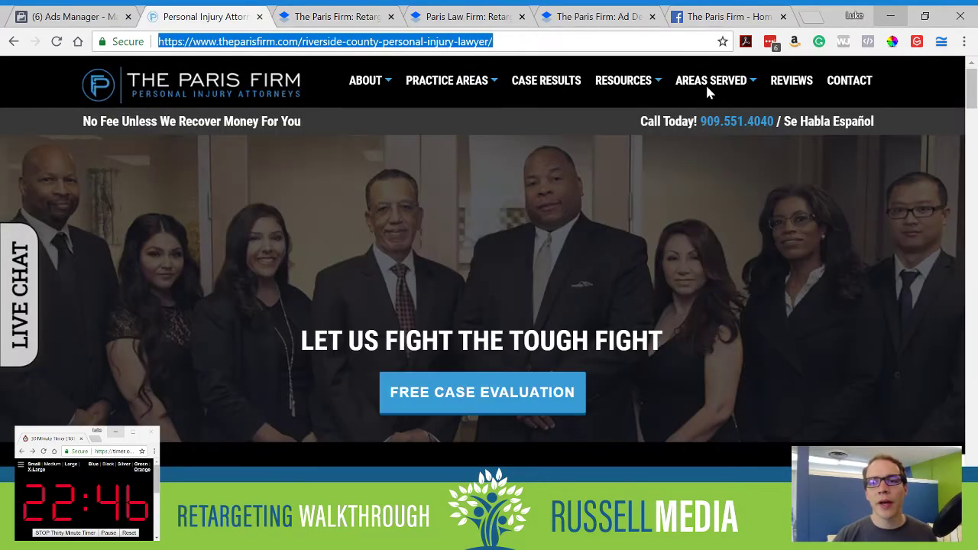
mouse_move(709, 95)
left_click(718, 295)
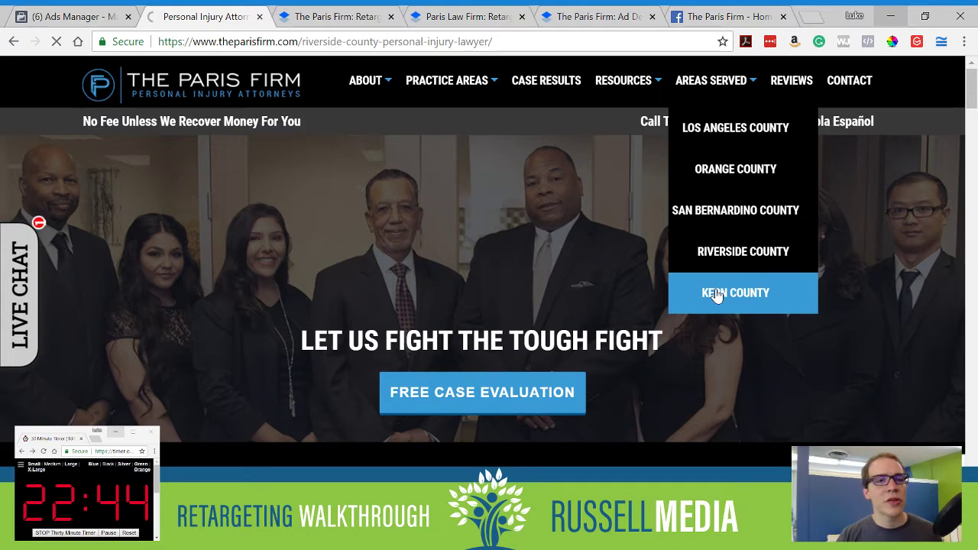
left_click(432, 43)
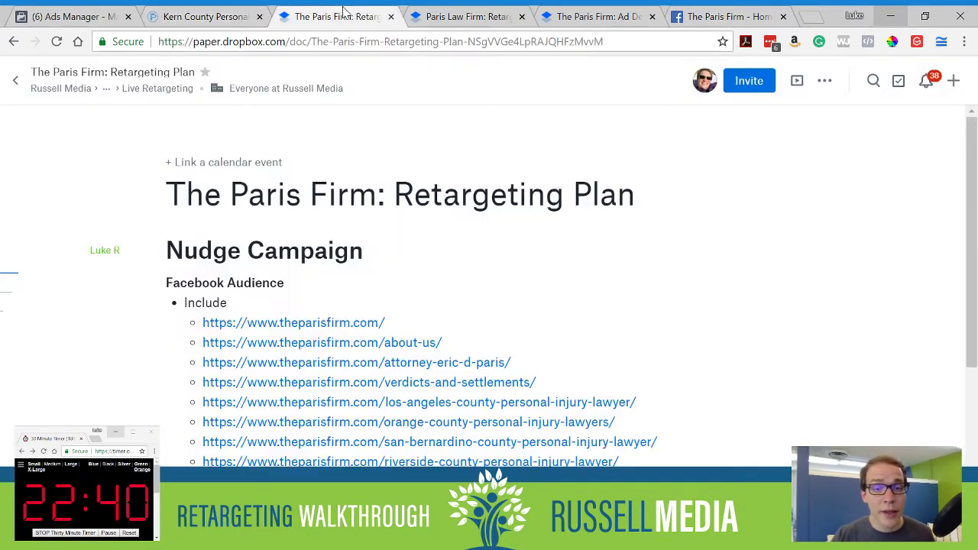
left_click(342, 15)
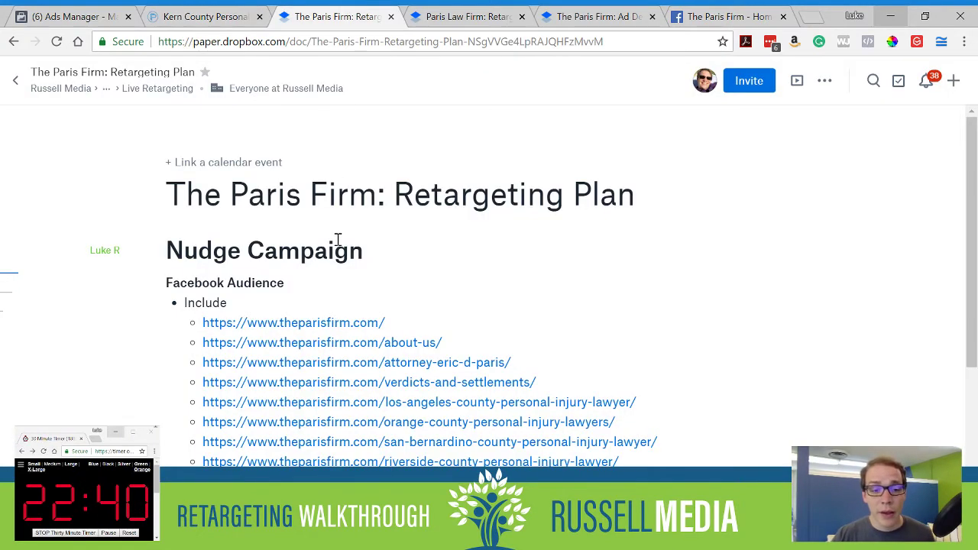
scroll(337, 240, "down", 1)
key("ctrl+shift+Tab")
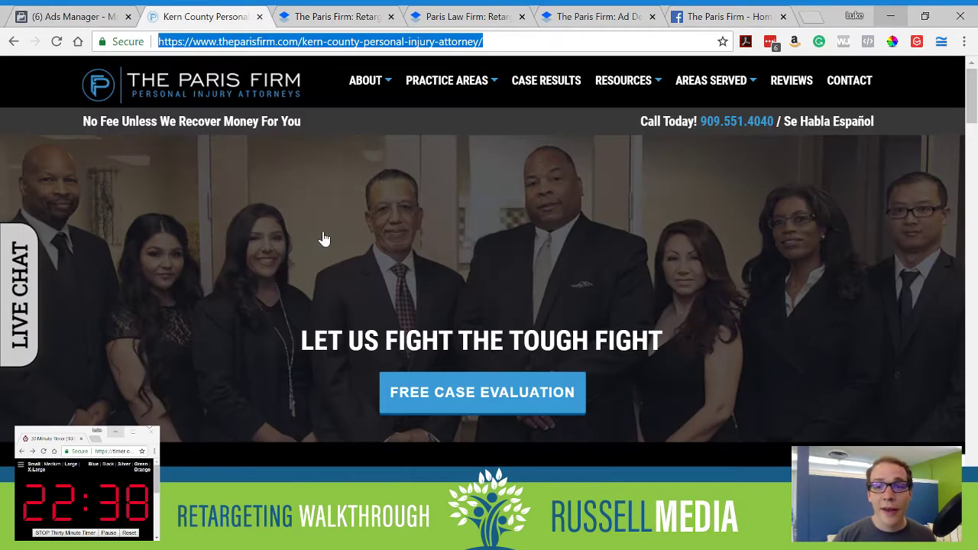
left_click(799, 84)
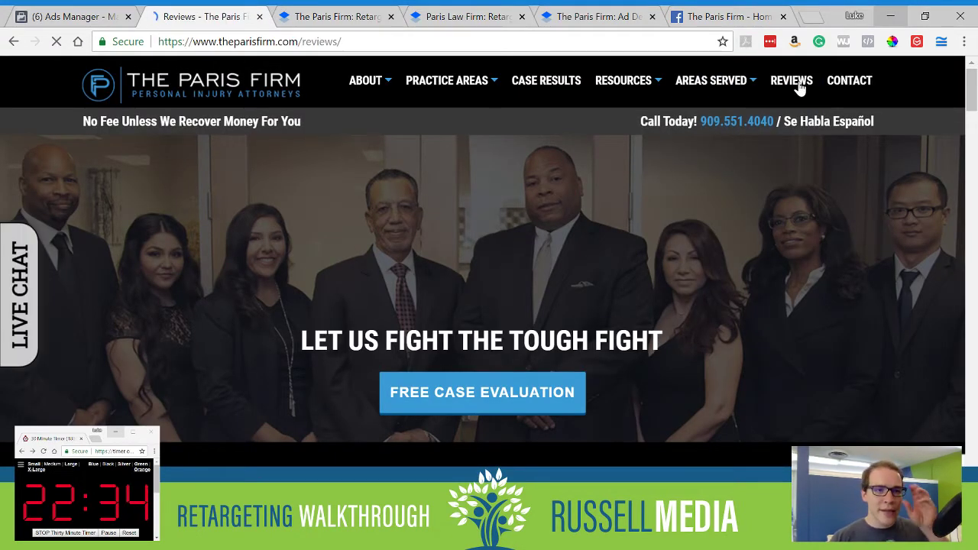
left_click(679, 45)
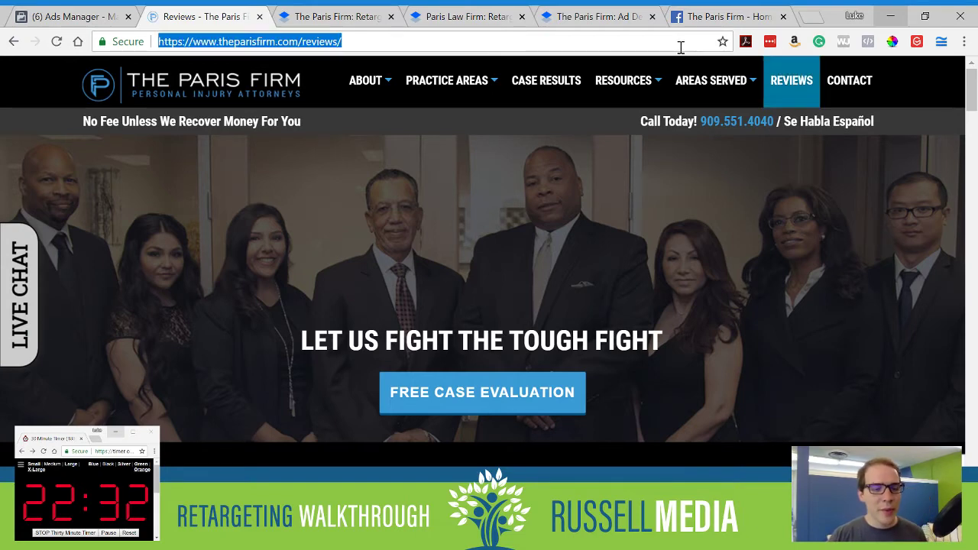
left_click(343, 16)
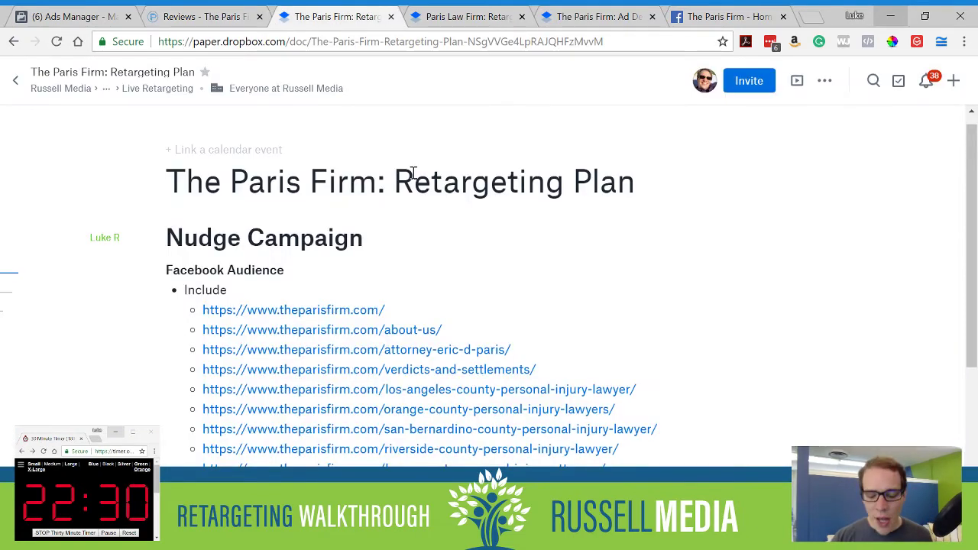
scroll(412, 172, "down", 1)
key("ctrl+shift+Tab")
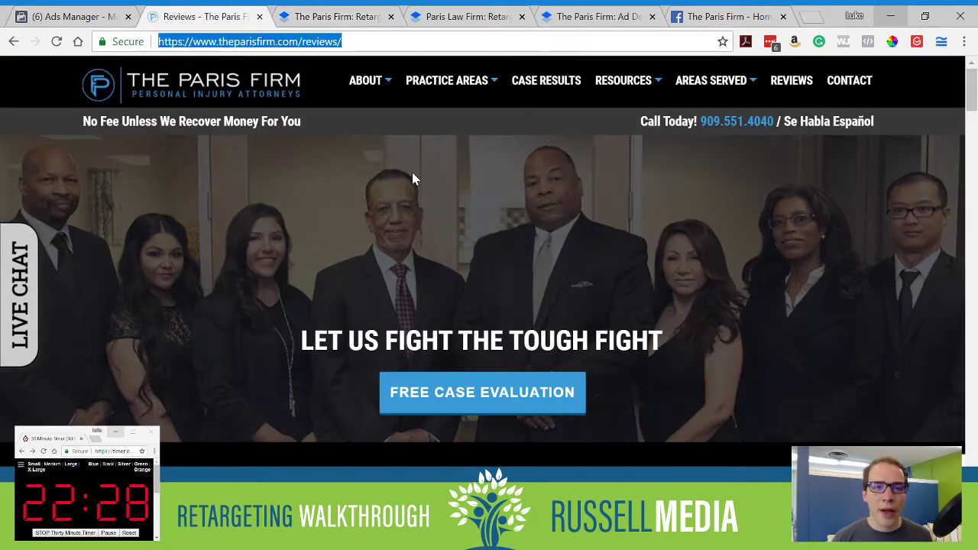
left_click(848, 81)
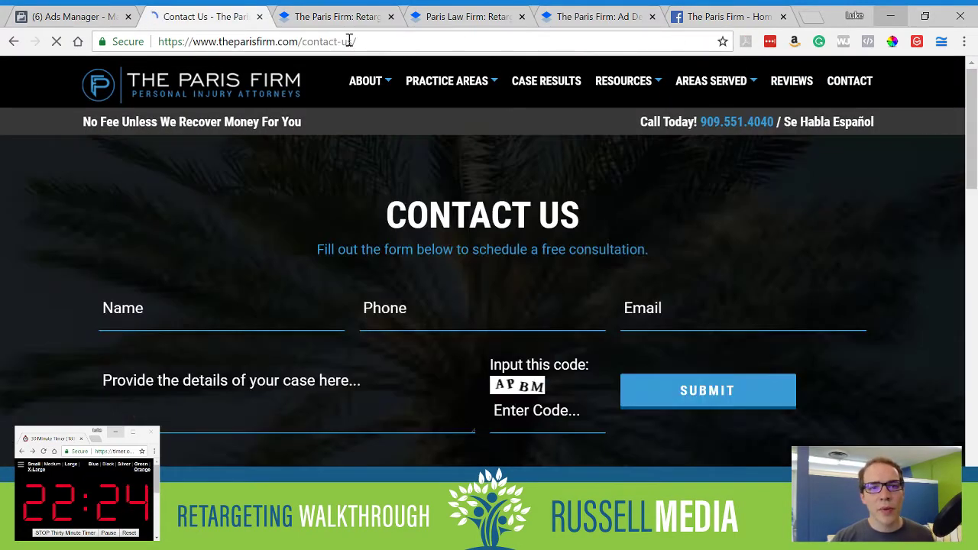
left_click(348, 42)
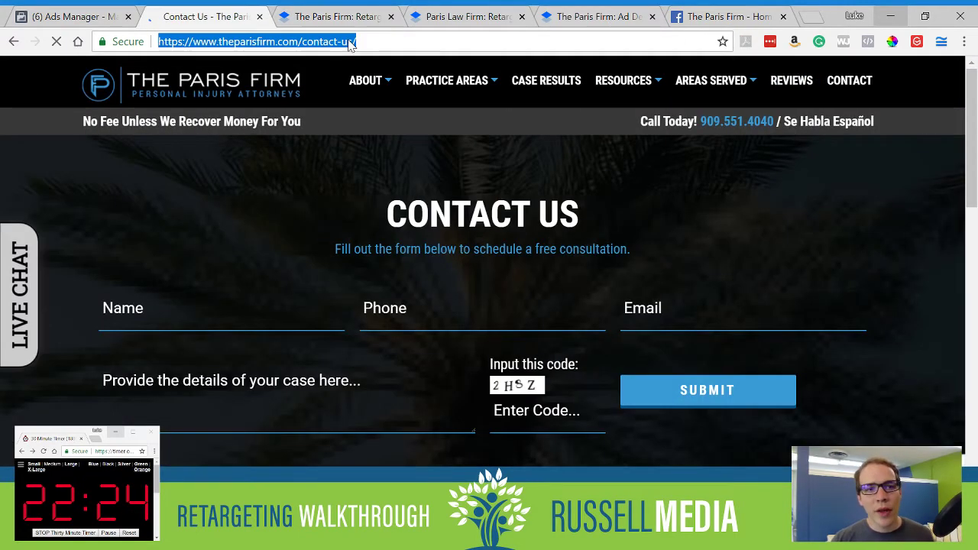
key("ctrl+Tab")
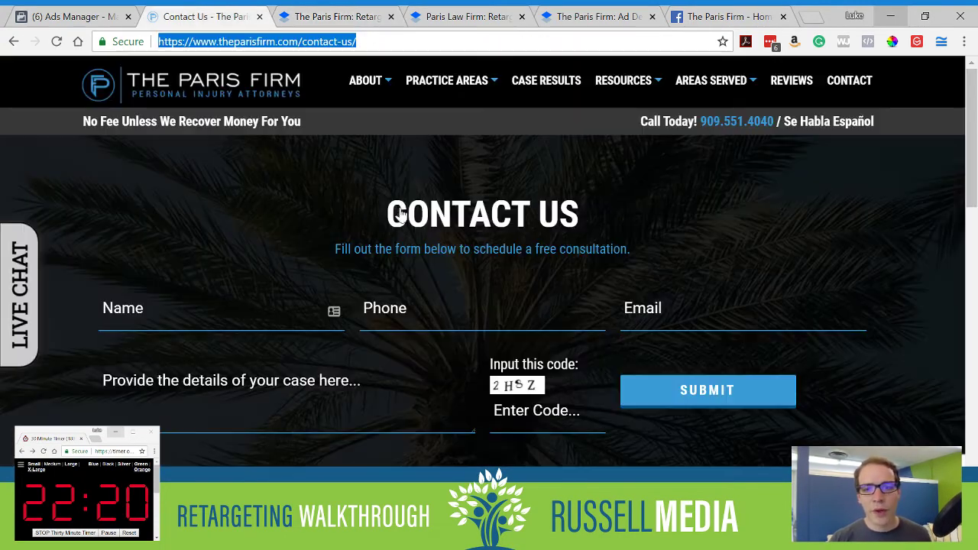
- Open the website's homepage, dismiss the live chat offer and examine the case results, practice areas, client testimonials and reasons to choose the firm
key("ctrl+shift+Tab")
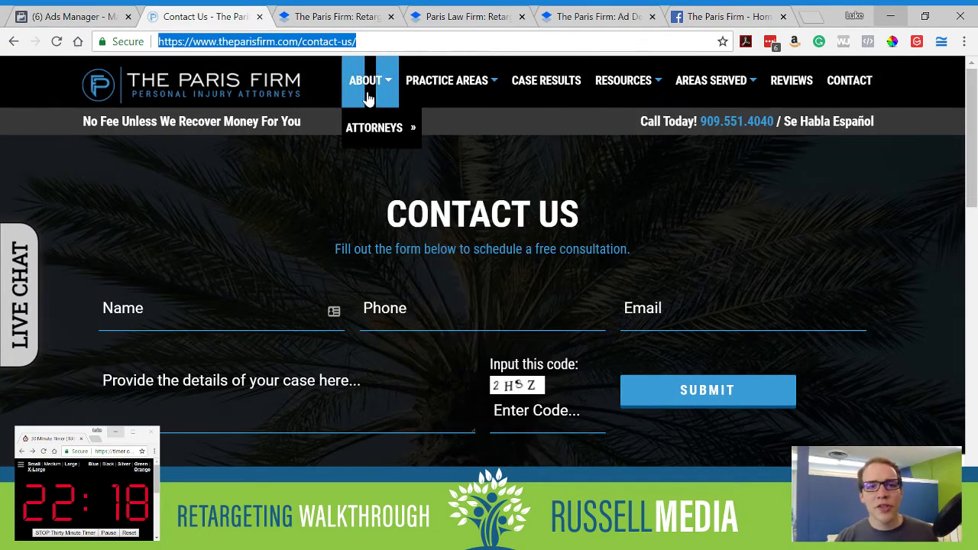
left_click(257, 94)
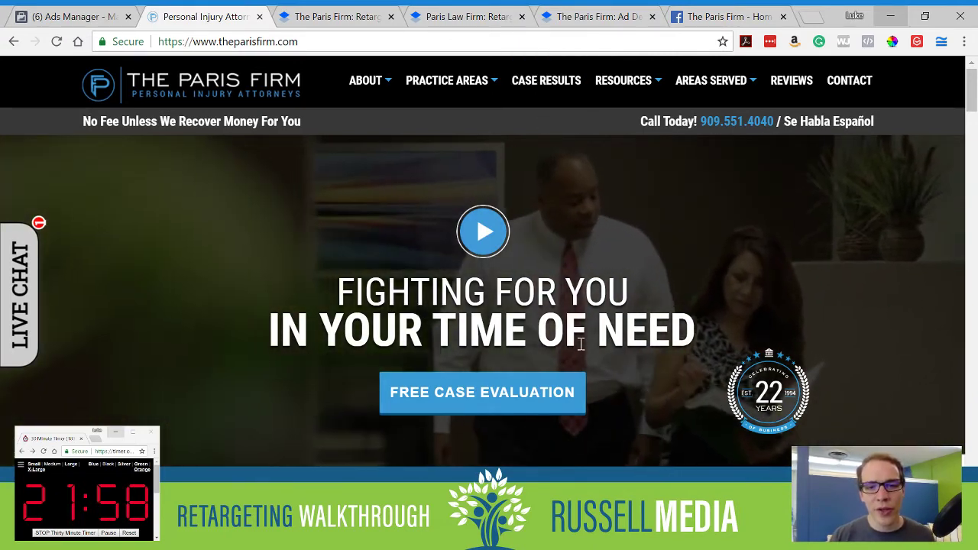
scroll(554, 336, "down", 3)
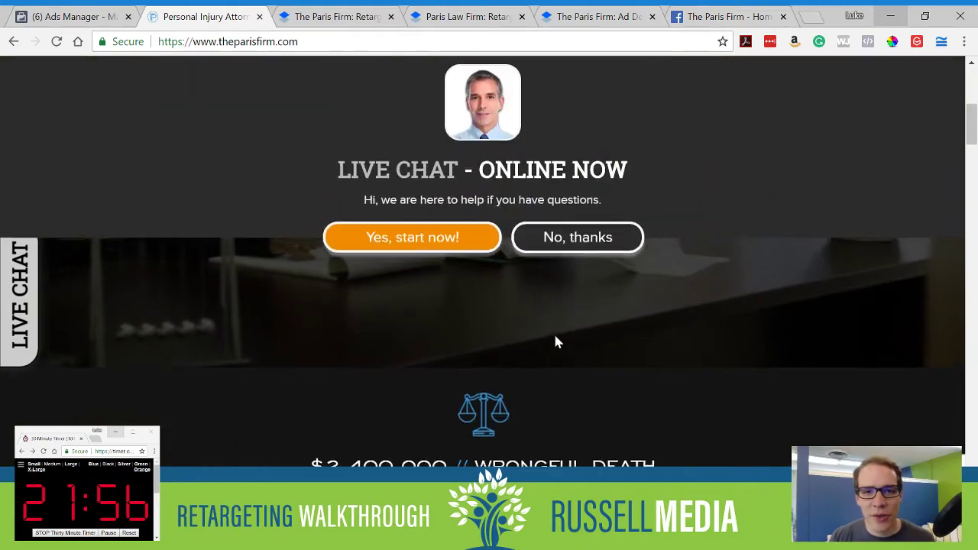
scroll(555, 342, "up", 3)
left_click(582, 240)
scroll(555, 258, "down", 3)
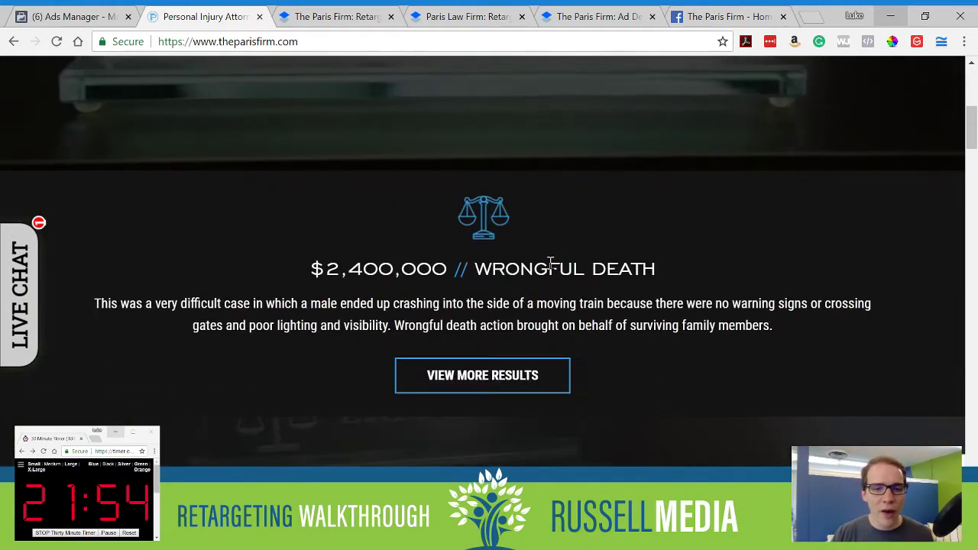
scroll(550, 263, "down", 7)
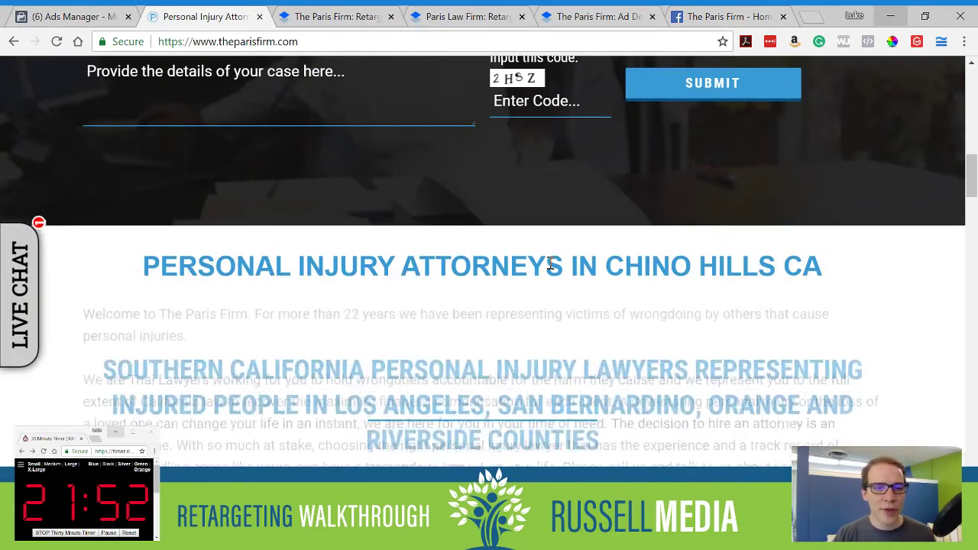
scroll(550, 264, "down", 10)
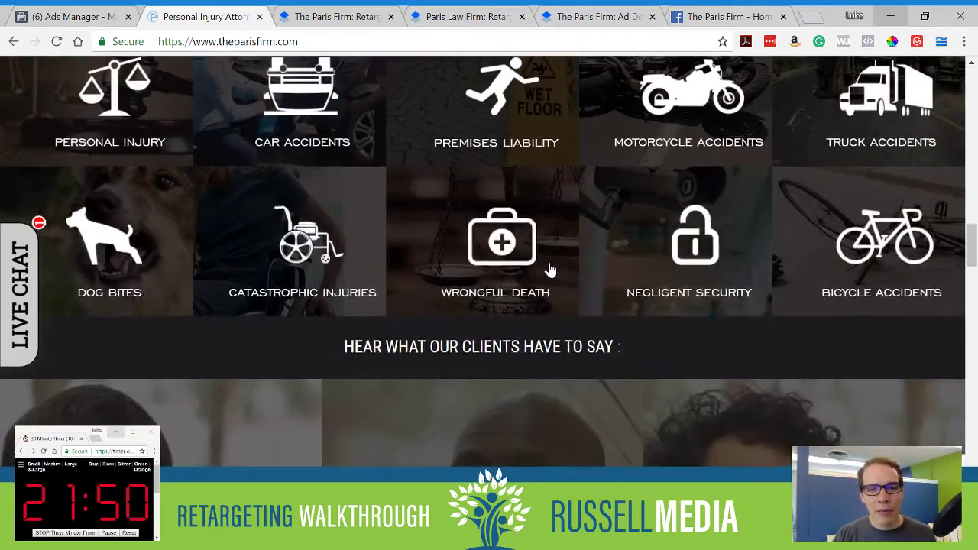
scroll(551, 269, "down", 5)
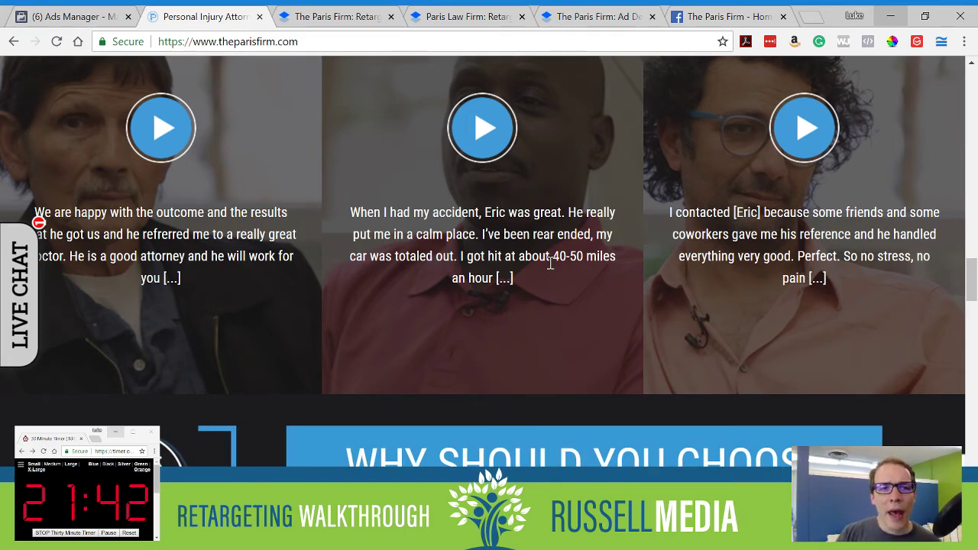
left_click(353, 48)
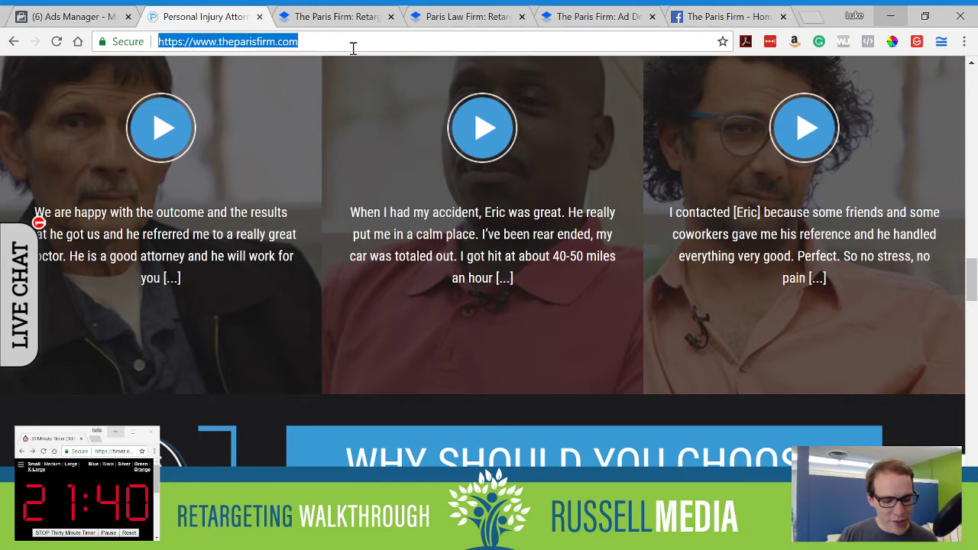
left_click(263, 375)
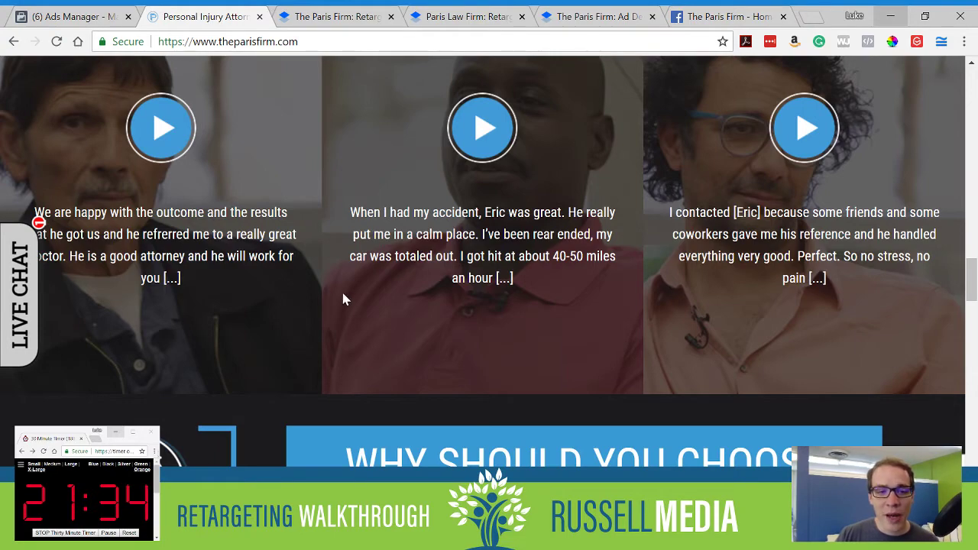
scroll(442, 258, "down", 5)
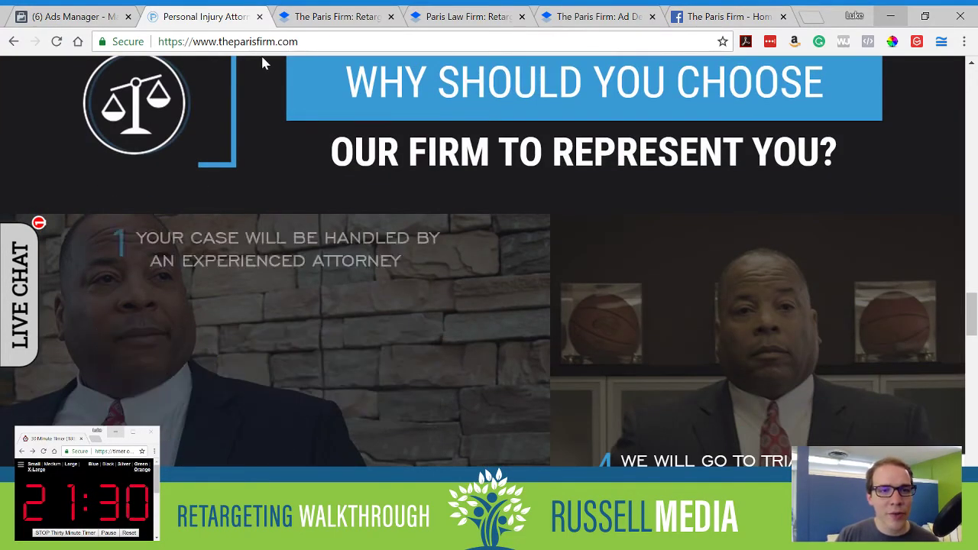
- Return to the Retargeting Plan and check off both Review Website Content tasks in the Campaign Development checklist
left_click(336, 16)
scroll(366, 376, "down", 1)
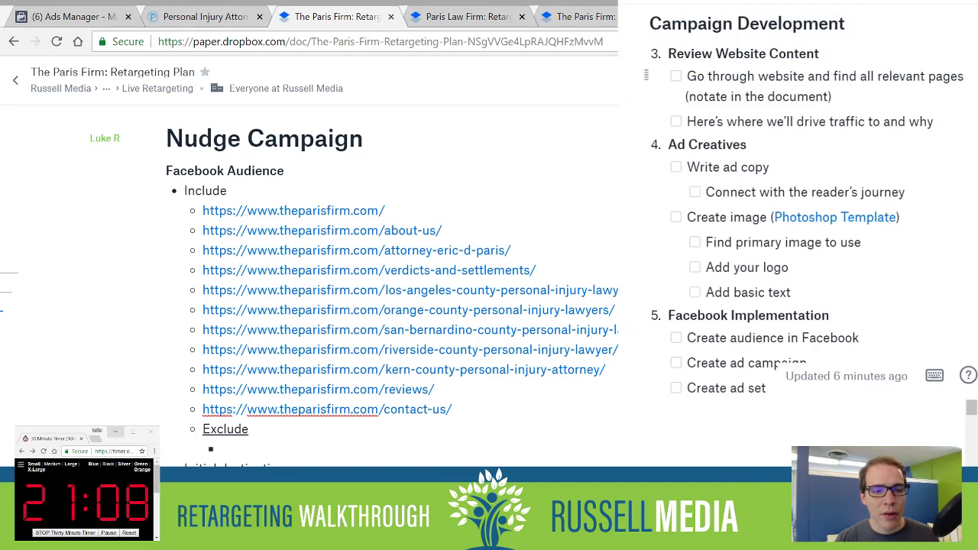
left_click(677, 77)
left_click(675, 122)
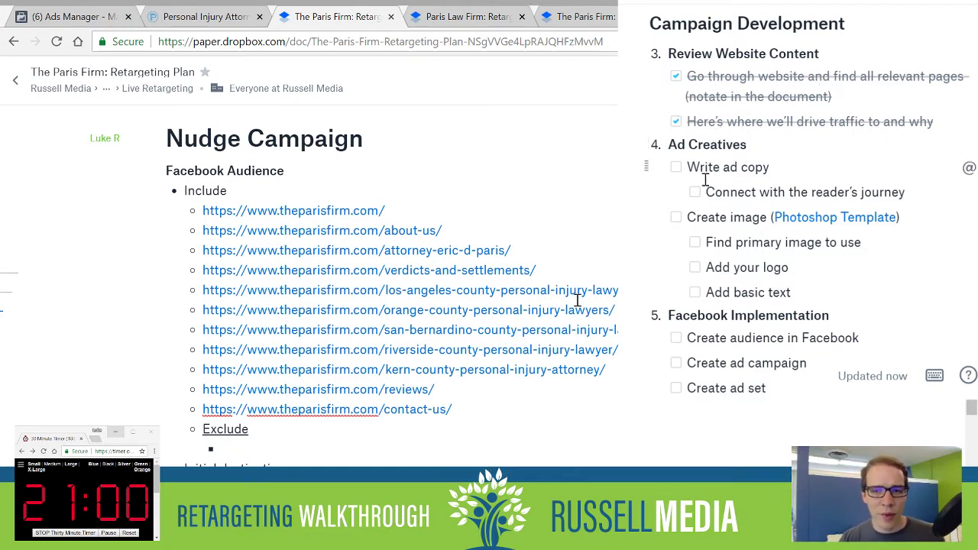
scroll(705, 179, "down", 1)
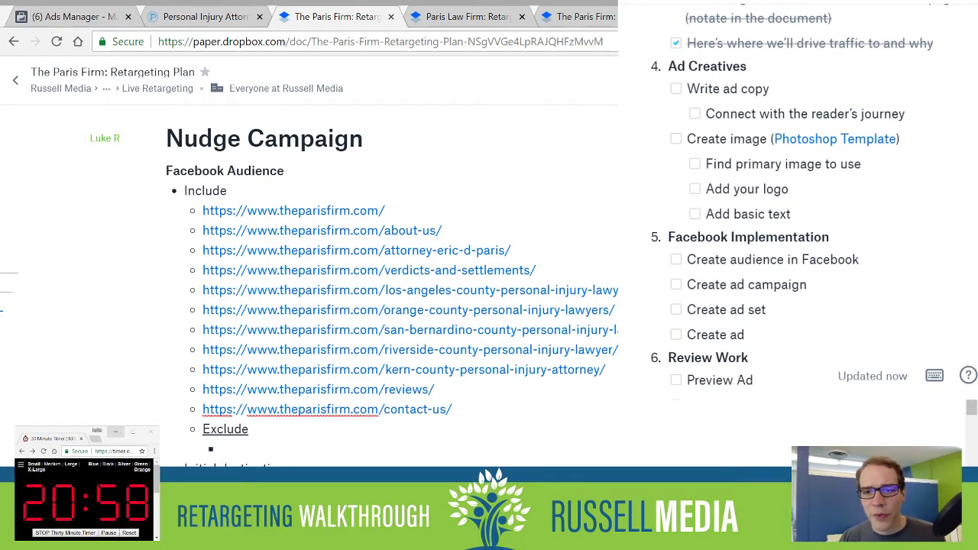
scroll(704, 213, "down", 1)
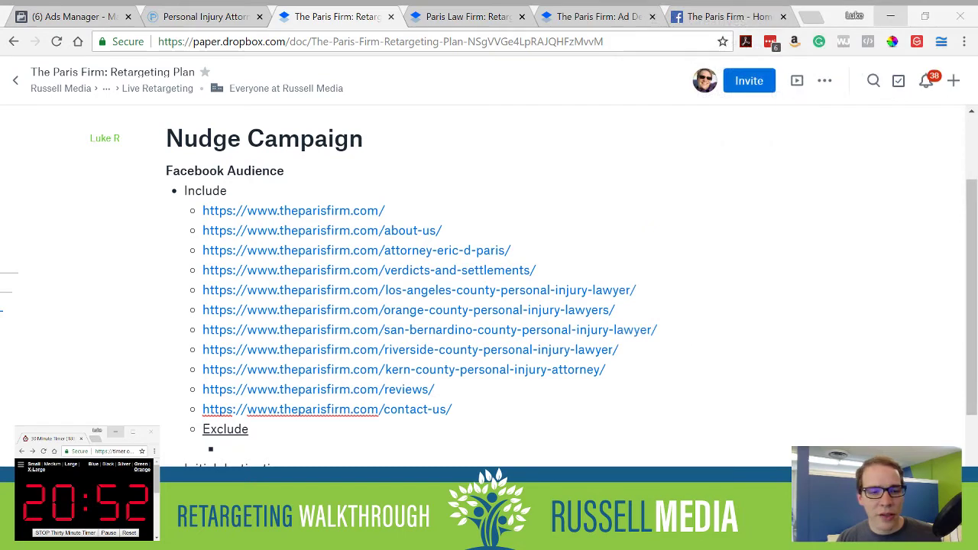
- Read the firm's reasons to choose it on the website homepage and copy the paragraph about developing personal relationships with clients
left_click(221, 449)
left_click(176, 16)
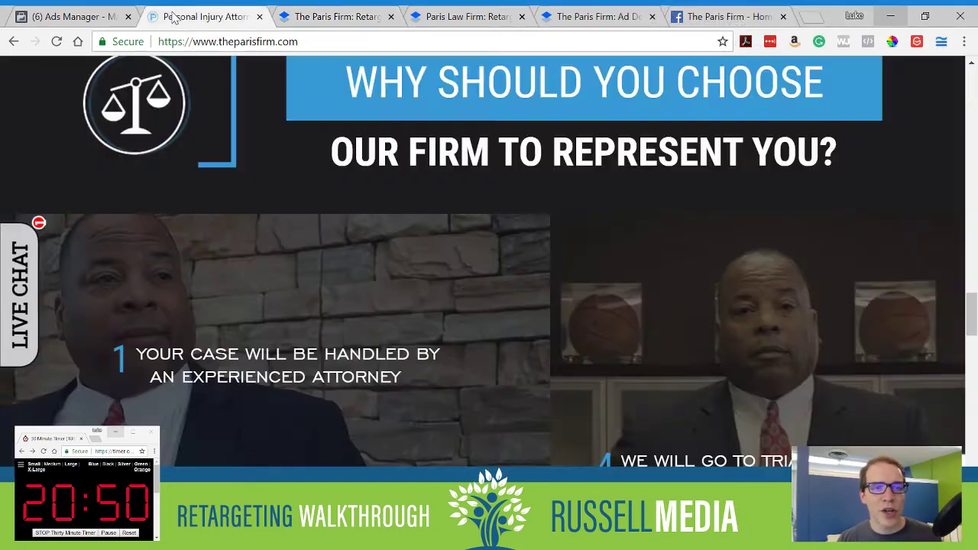
scroll(450, 176, "down", 1)
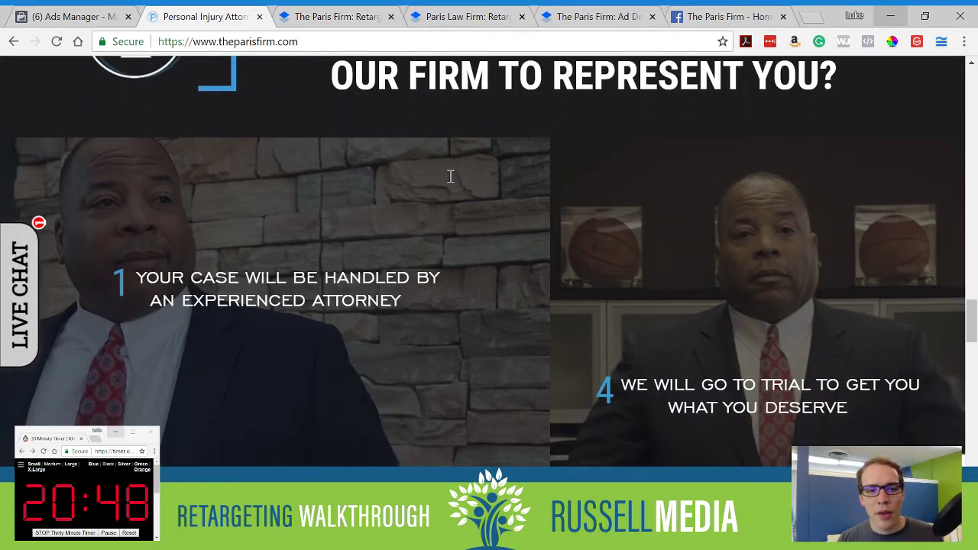
scroll(449, 181, "up", 2)
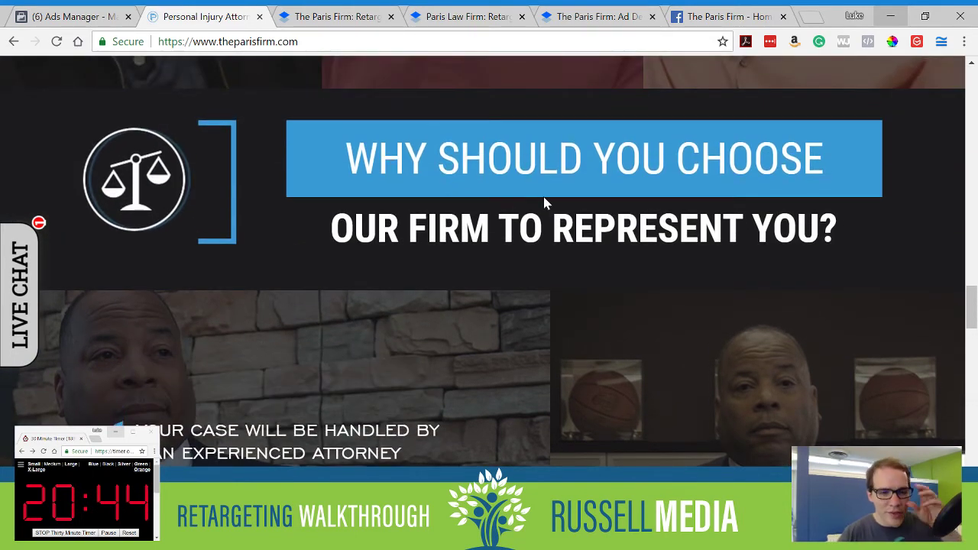
scroll(544, 201, "down", 2)
mouse_move(441, 233)
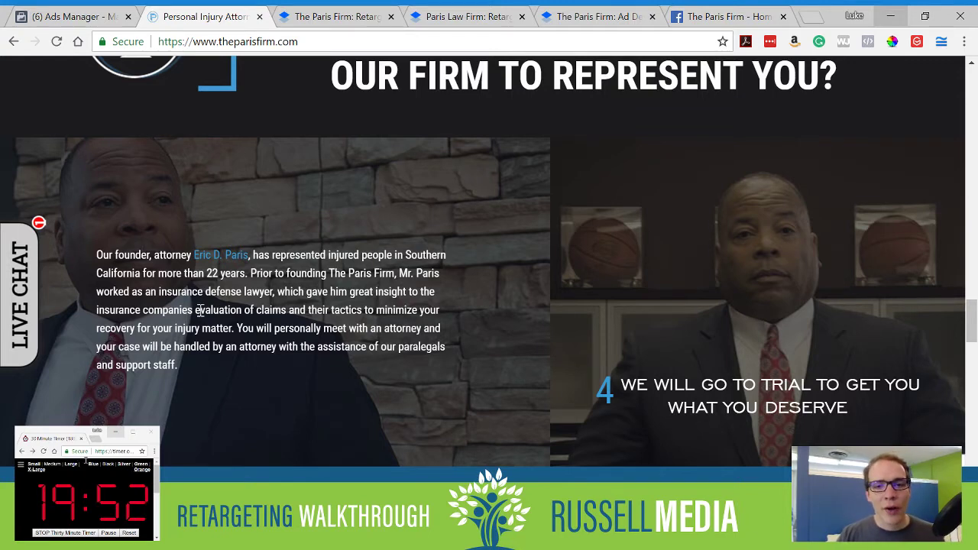
scroll(251, 286, "down", 2)
scroll(252, 286, "down", 2)
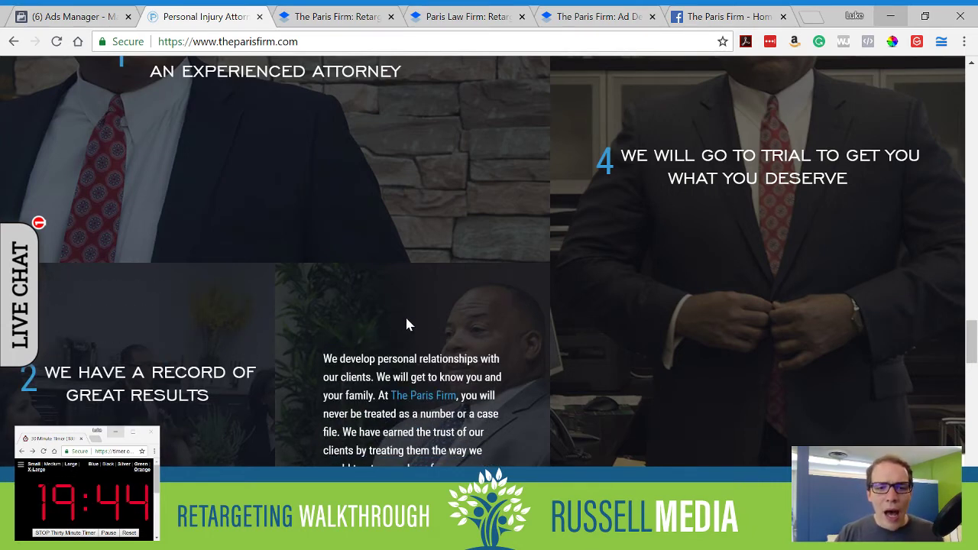
scroll(406, 321, "down", 1)
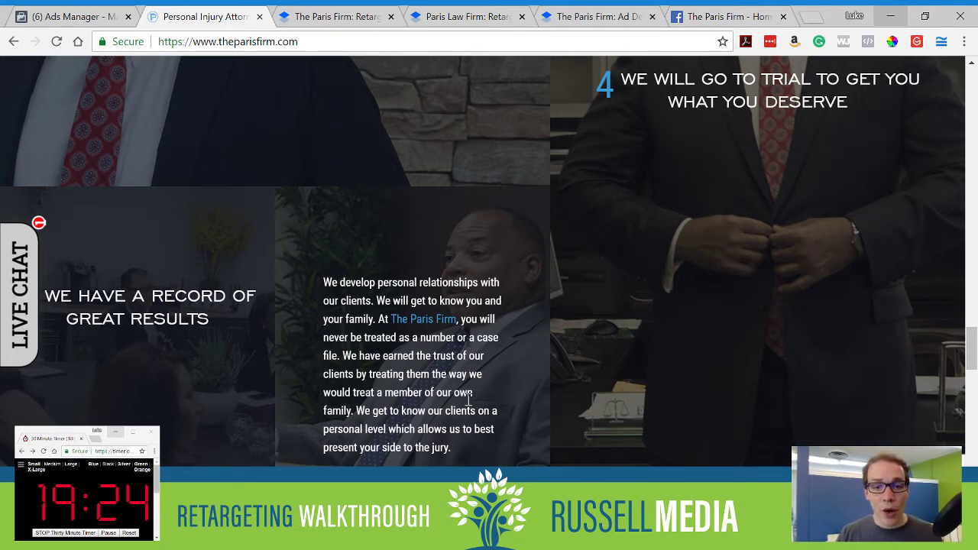
left_click_drag(451, 446, 326, 283)
key("ctrl+c")
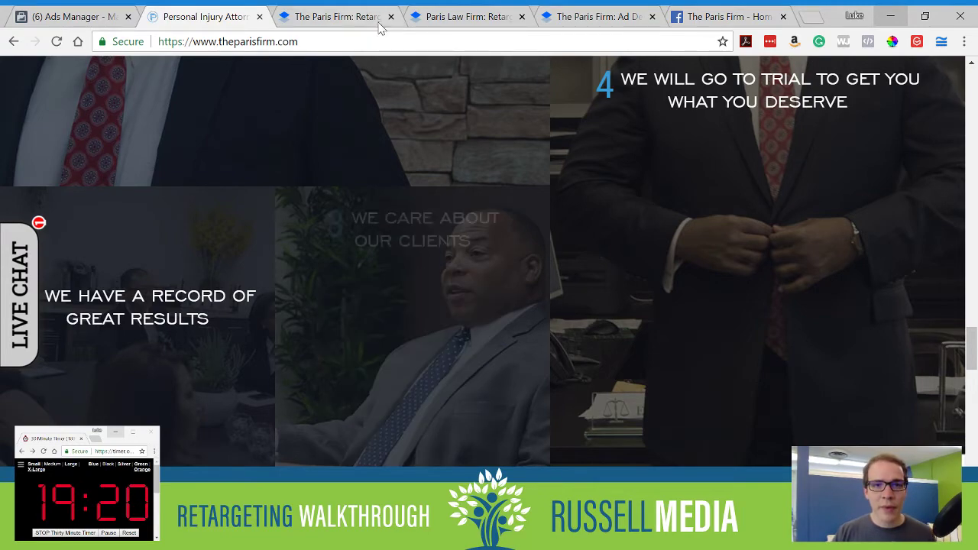
- Open the Ad Development document, reorder its browser tab to directly follow the firm's website, and review the Basics and Concepts sections
left_click(338, 18)
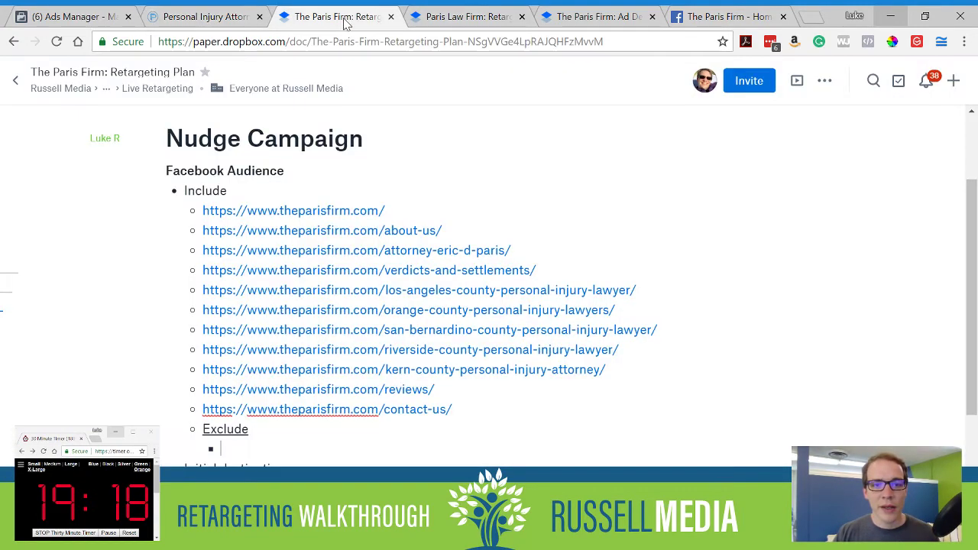
left_click(463, 18)
left_click_drag(588, 16, 321, 16)
left_click(392, 321)
scroll(338, 319, "down", 1)
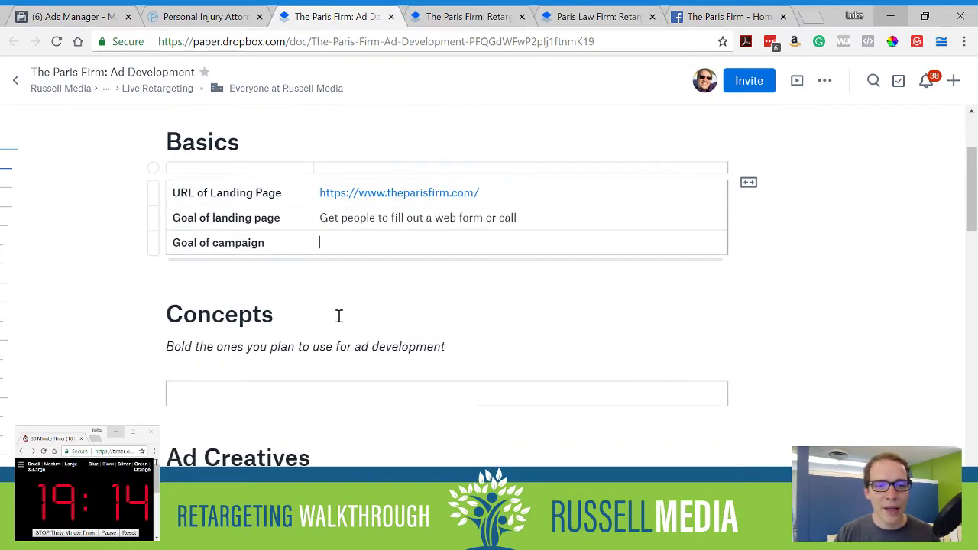
scroll(399, 270, "up", 2)
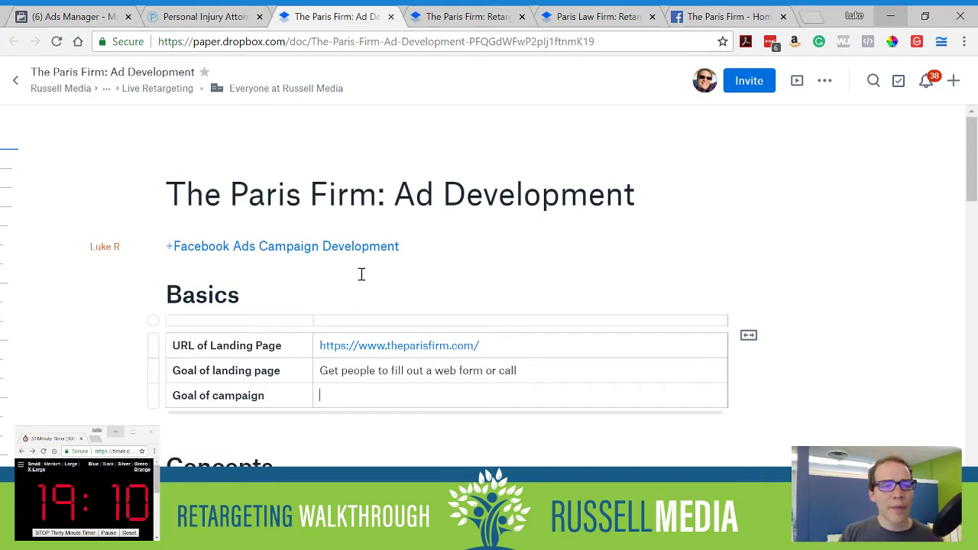
scroll(362, 274, "down", 3)
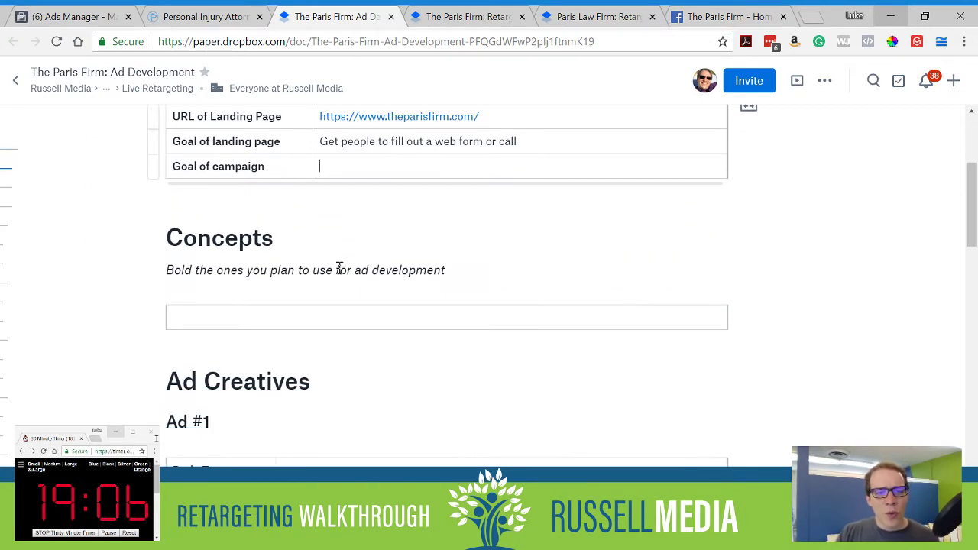
- Paste the copied client-relationships paragraph into Ad #1's Body Text and add a blank line below it
left_click(217, 313)
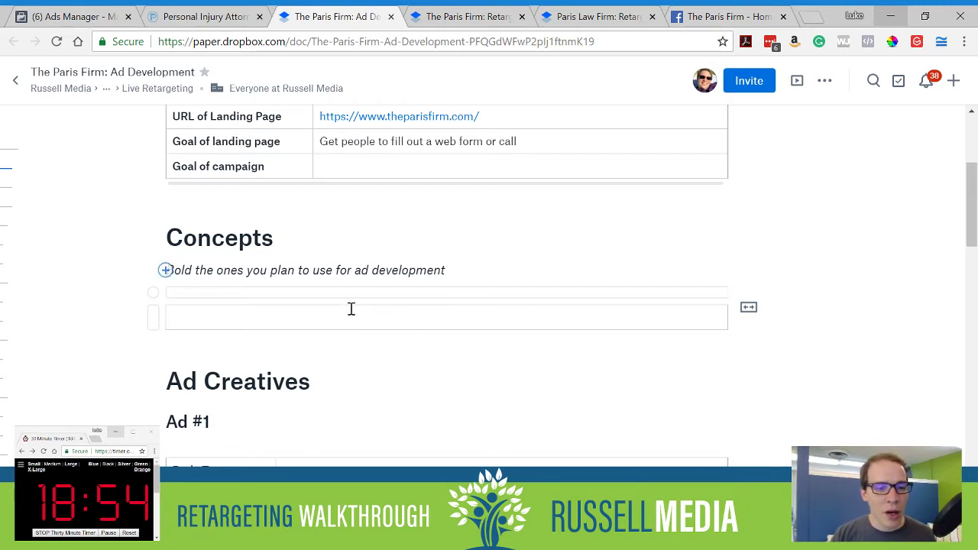
scroll(350, 329, "down", 1)
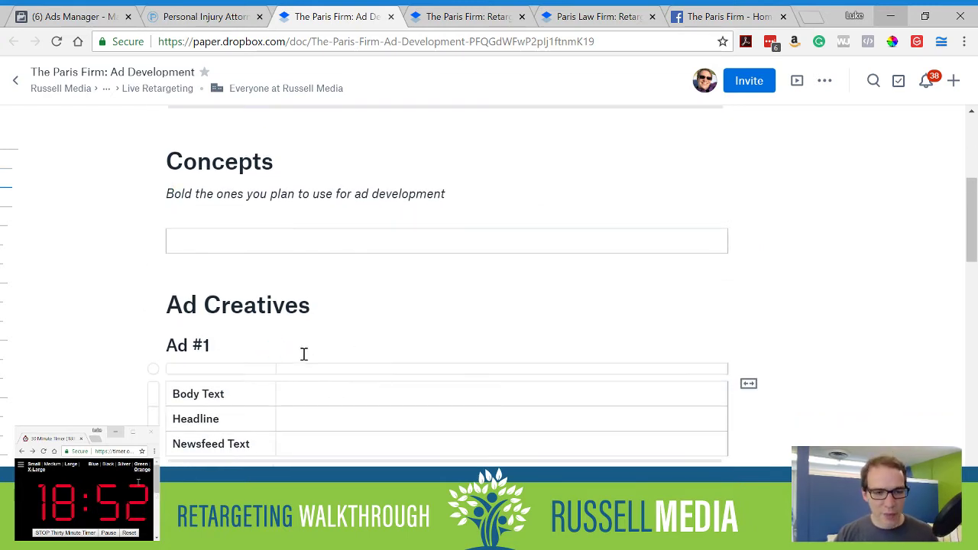
scroll(302, 348, "down", 1)
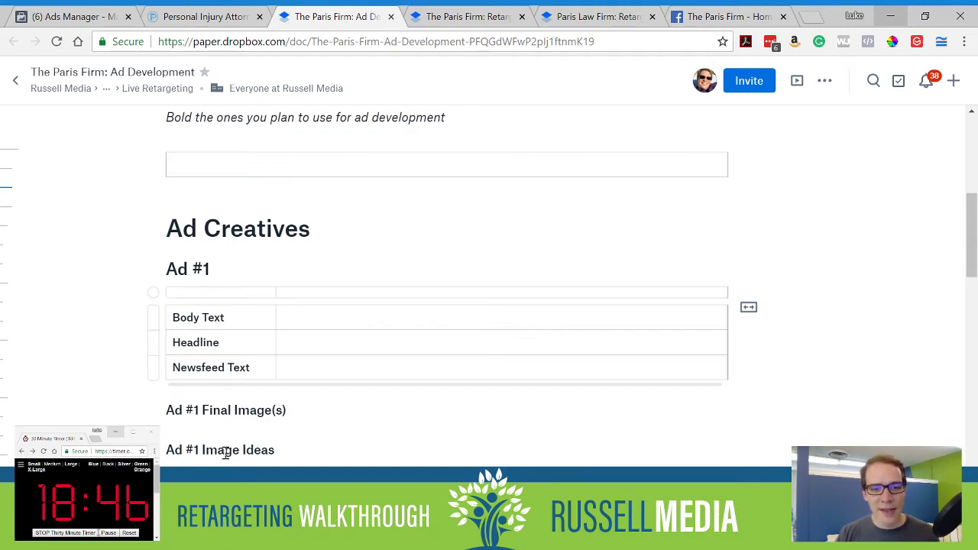
key("ctrl+v")
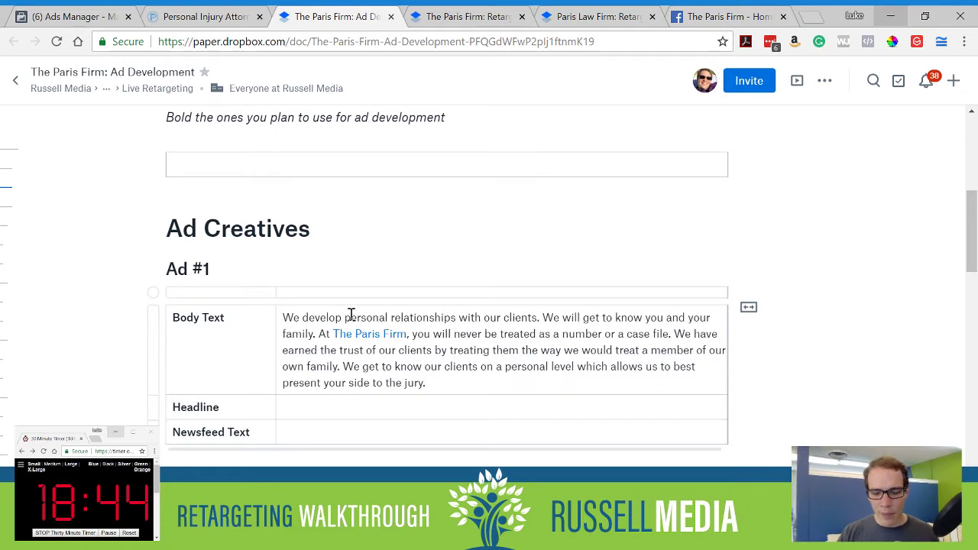
key("Return")
key("Return")
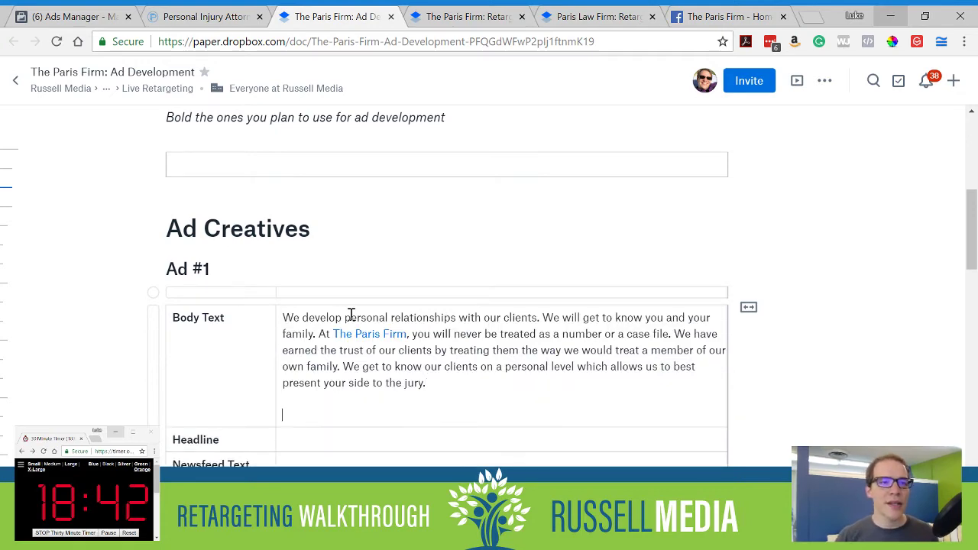
- Copy the homepage paragraph about medical care with no out-of-pocket expense into Ad #1's Body Text, below the client-relationships paragraph
left_click(205, 16)
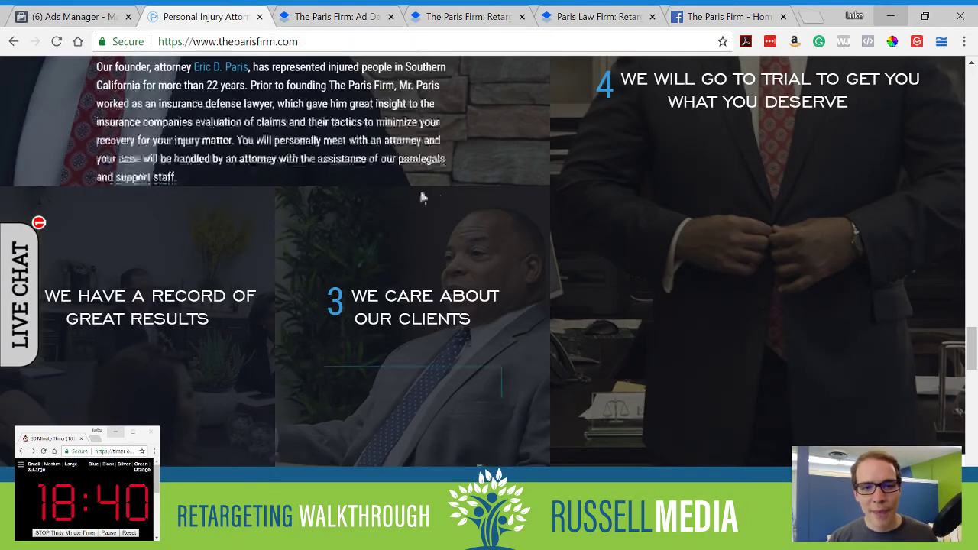
scroll(423, 198, "up", 3)
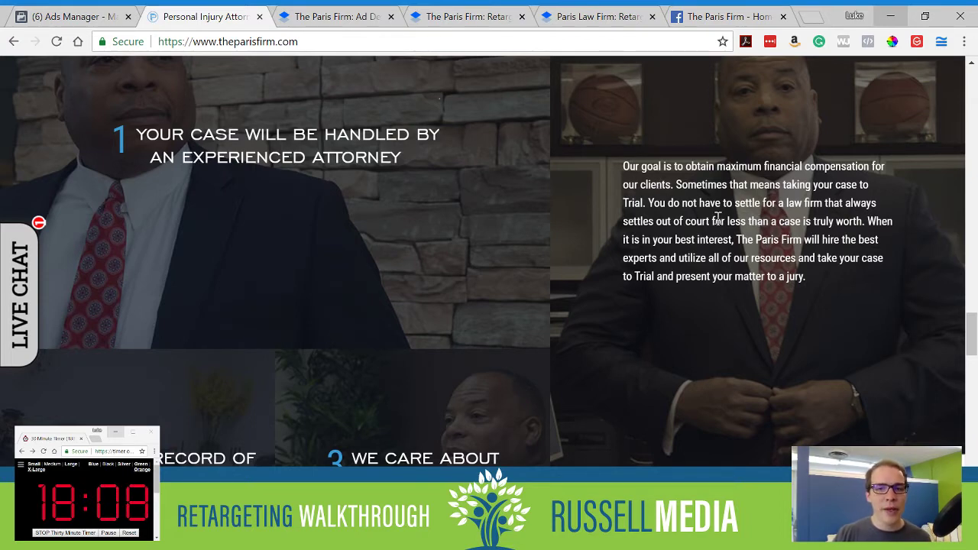
mouse_move(526, 218)
scroll(526, 218, "down", 10)
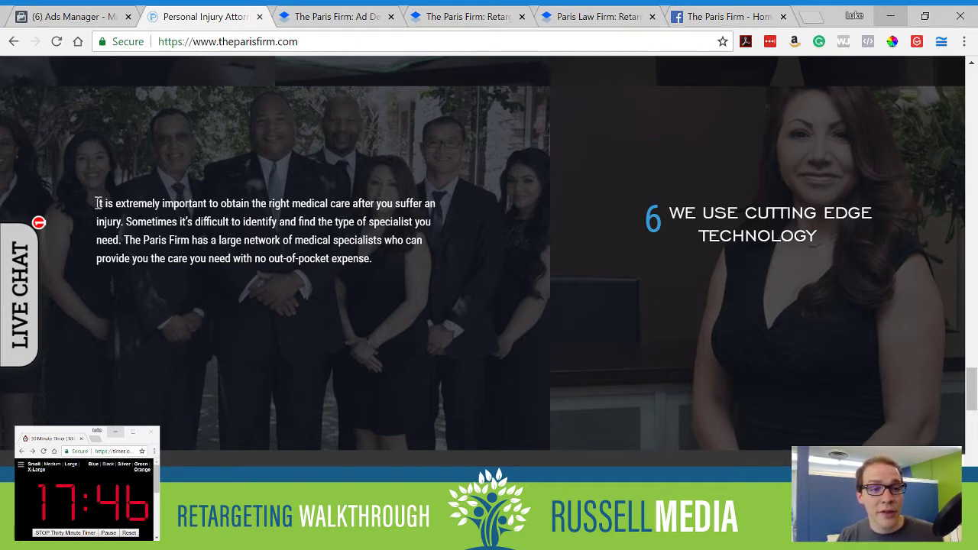
left_click_drag(98, 204, 391, 255)
key("ctrl+c")
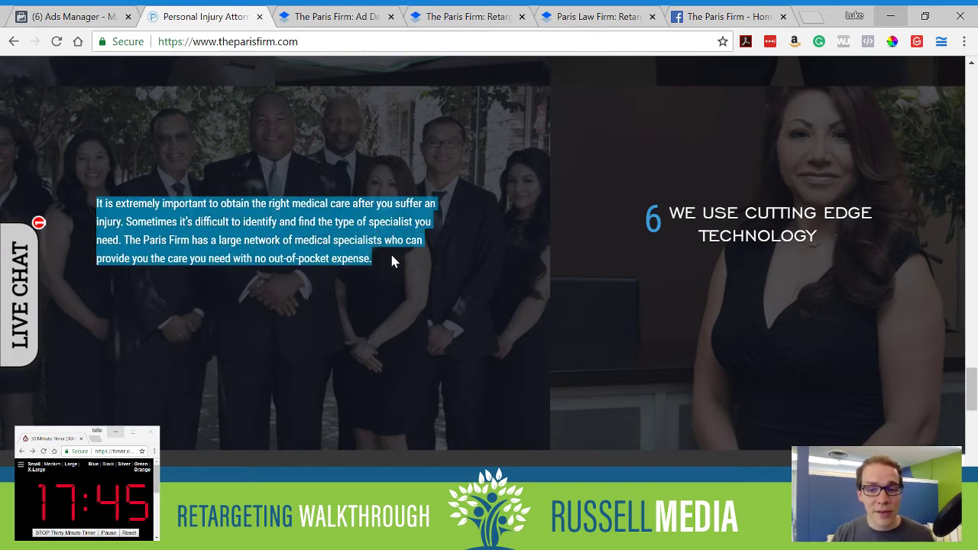
left_click(333, 17)
key("ctrl+v")
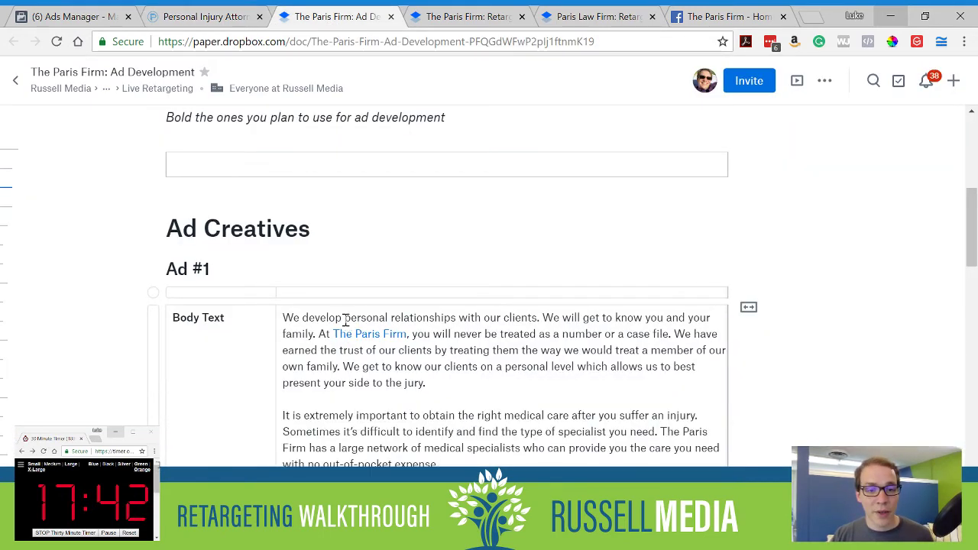
- Read the homepage's cutting edge technology paragraph, and in Ad #1 move the client-relationships paragraph from Body Text to Newsfeed Text, removing the leftover blank lines
left_click(206, 17)
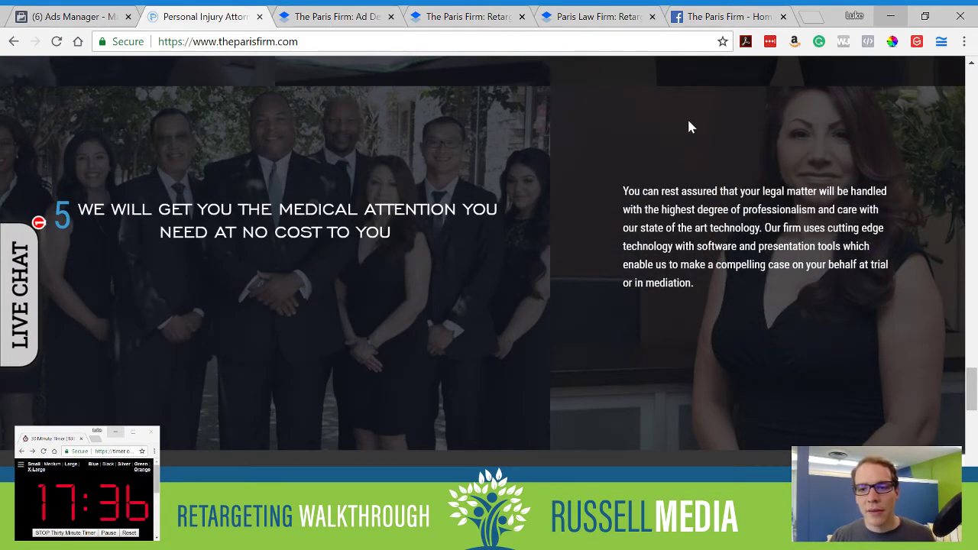
left_click(337, 16)
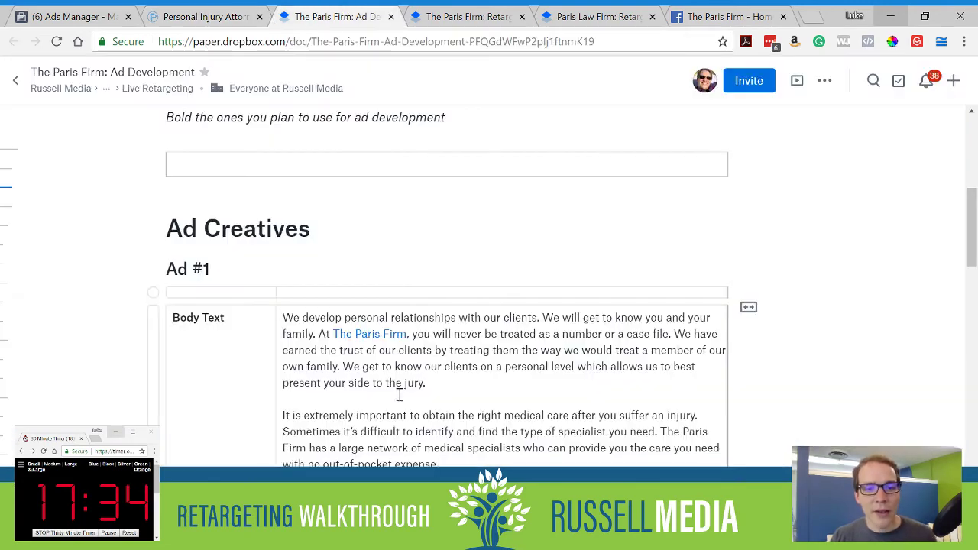
scroll(398, 372, "down", 1)
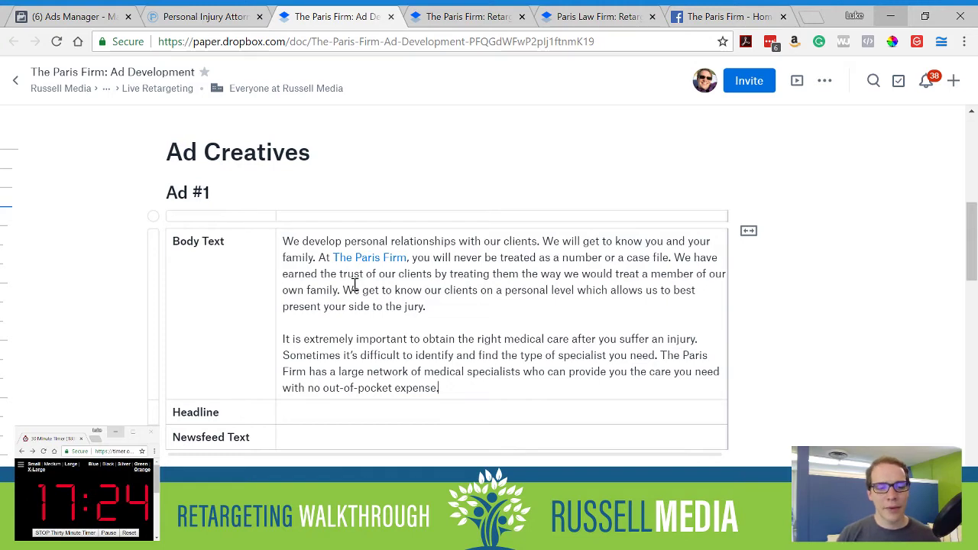
key("alt+Tab")
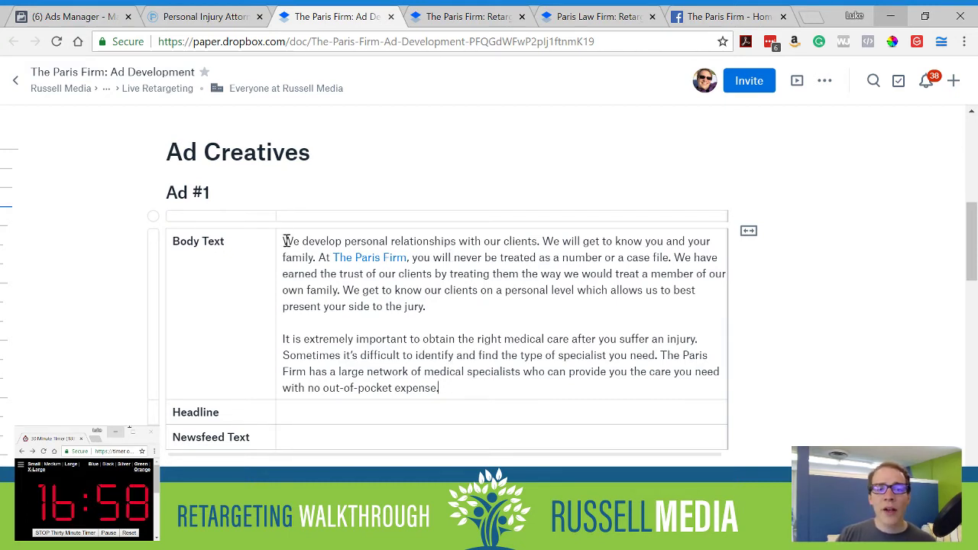
left_click_drag(284, 241, 464, 303)
key("ctrl+c")
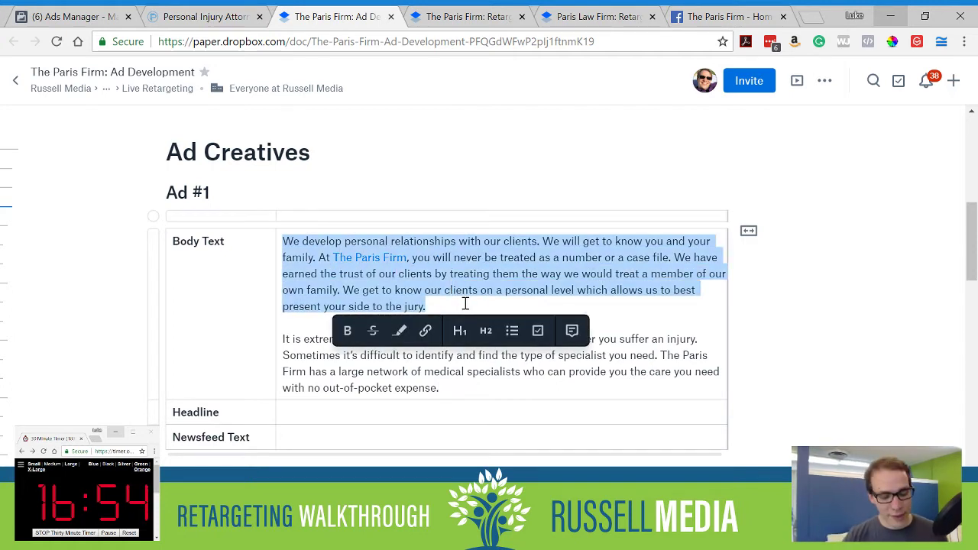
key("BackSpace")
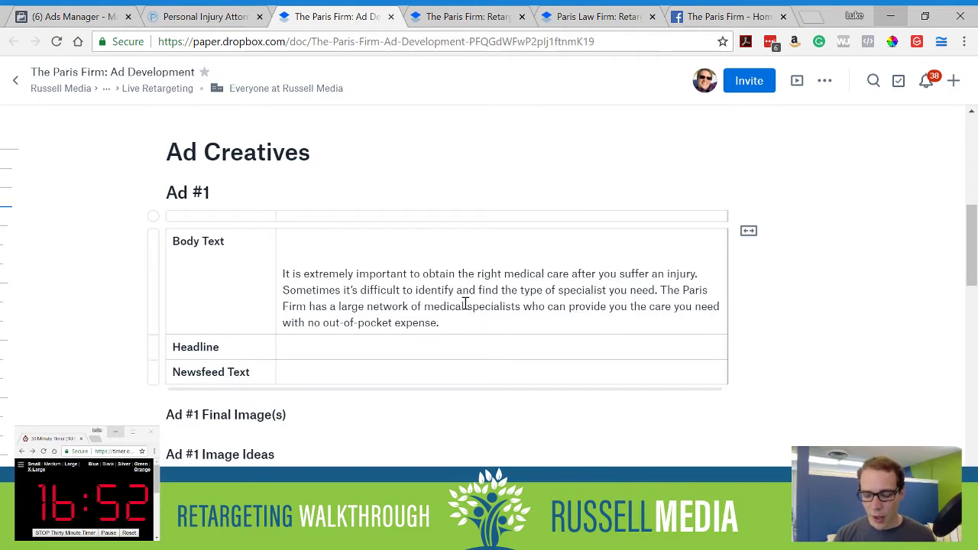
key("Delete")
key("Delete")
left_click(385, 337)
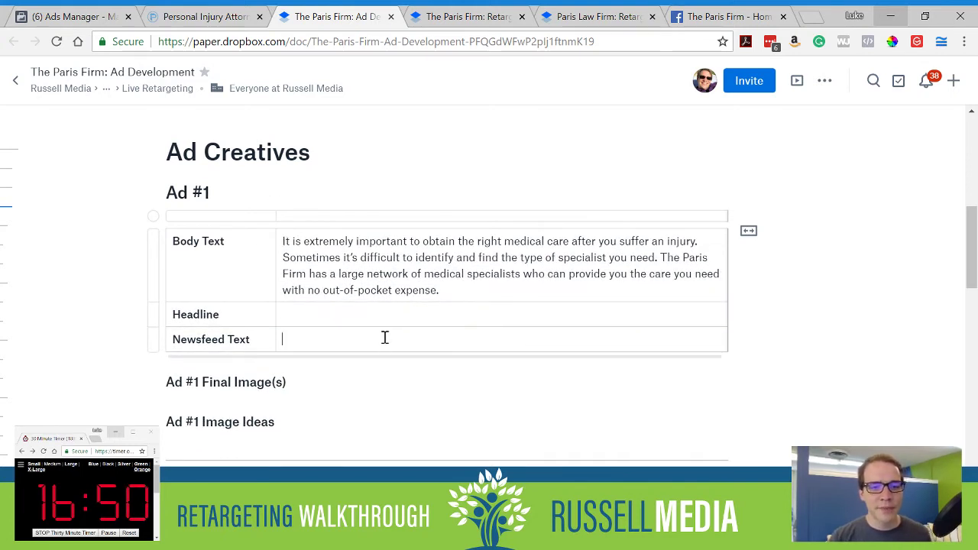
key("ctrl+v")
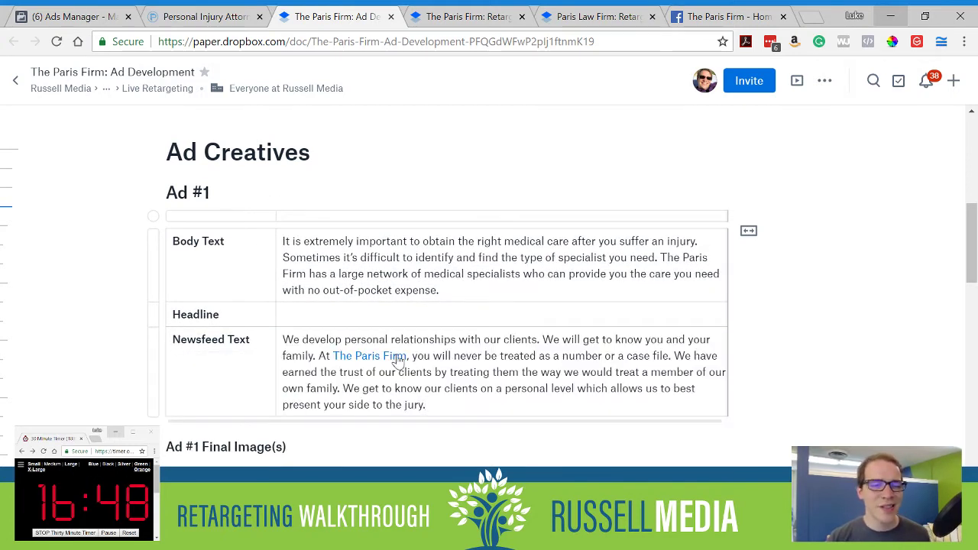
- Enter "Free Case Evaluation" as Ad #1's headline, checking the wording against the call to action on the firm's homepage
mouse_move(395, 359)
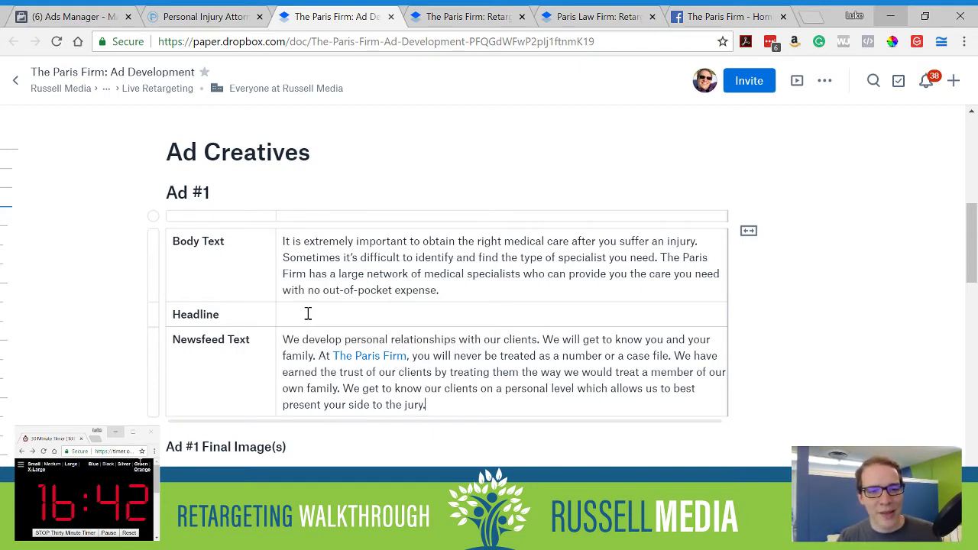
left_click(344, 315)
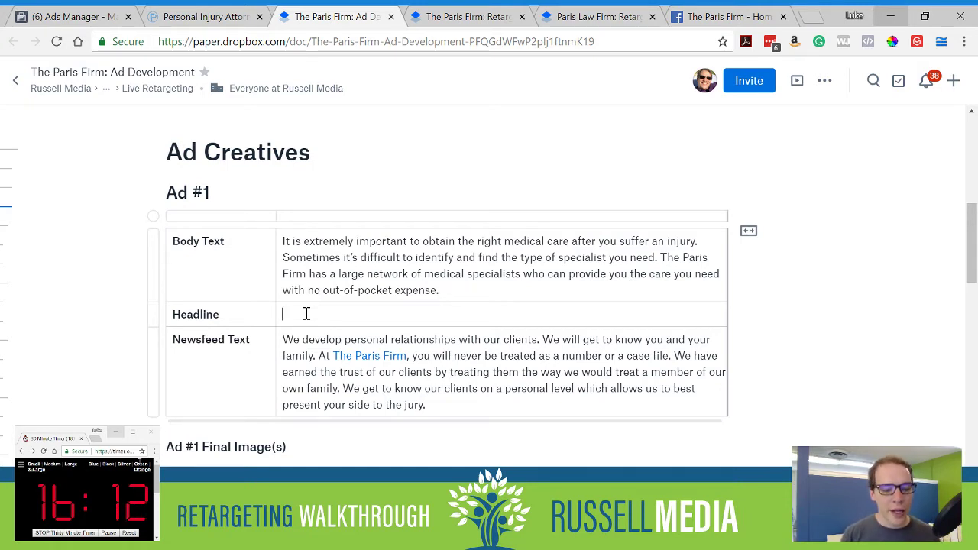
type("Fre")
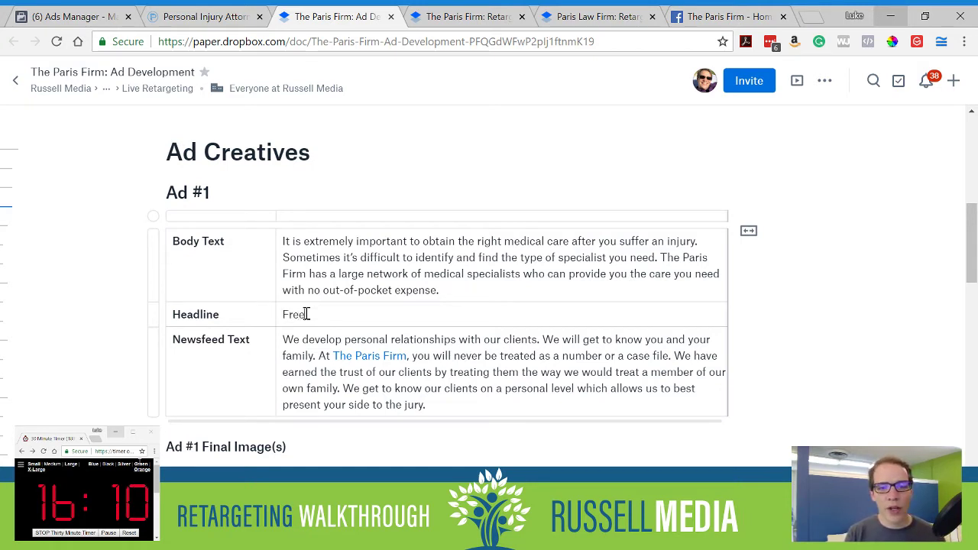
type("e")
key("ctrl+shift+Tab")
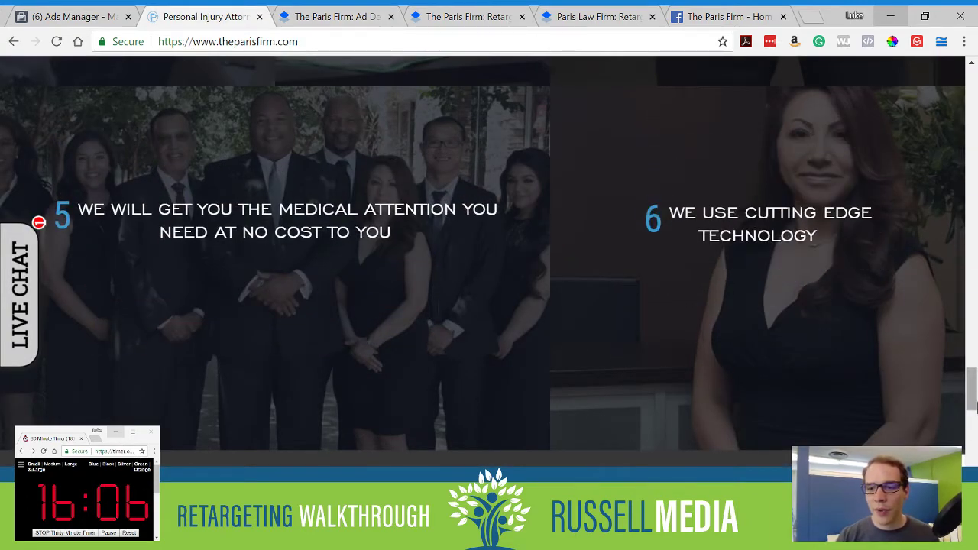
left_click_drag(970, 390, 975, 93)
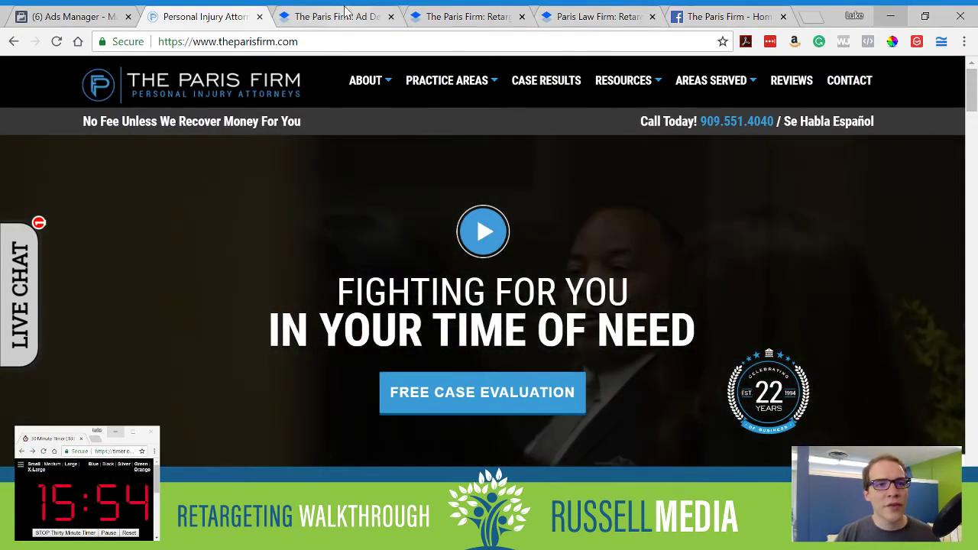
left_click(336, 16)
type("Case ")
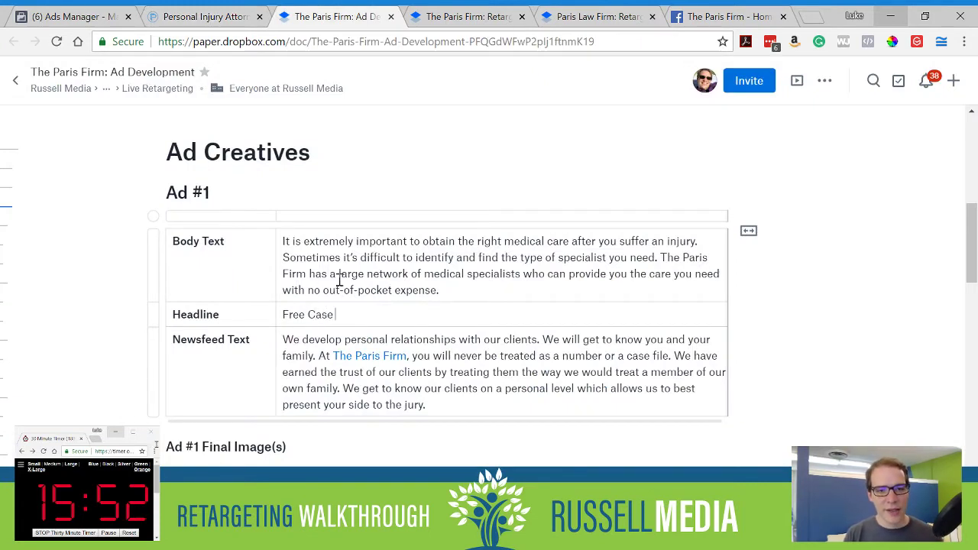
type("Evaluation")
- Add the alternative headlines "Find Out What Your Case Is Worth" and "Get the Medical Help You Need" on separate lines below the first
key("Return")
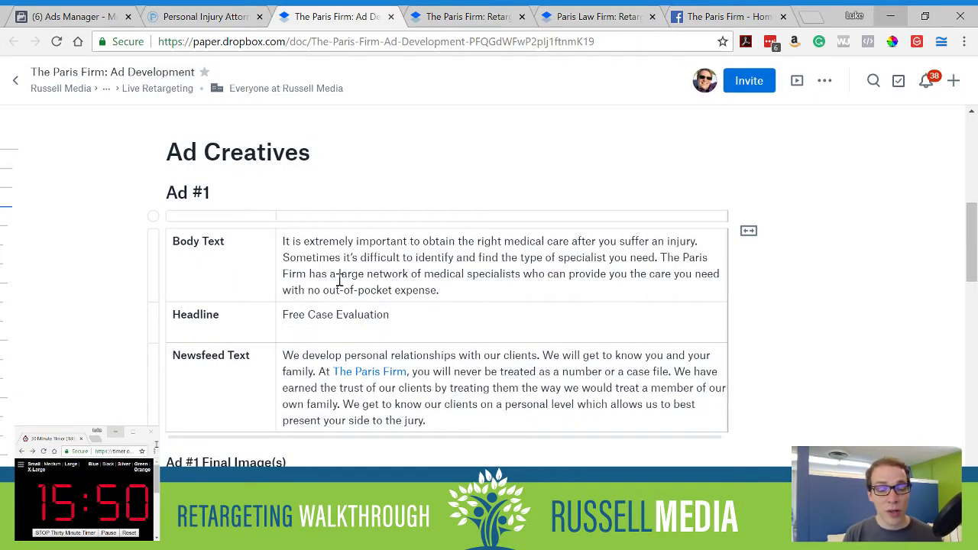
type("Case Evaluation Find Out What Y")
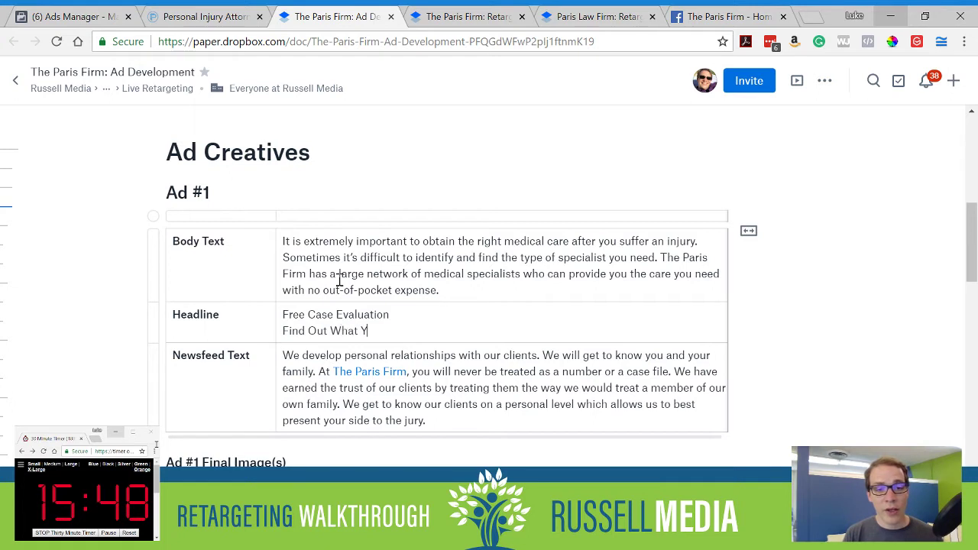
type("our Case Is Worth")
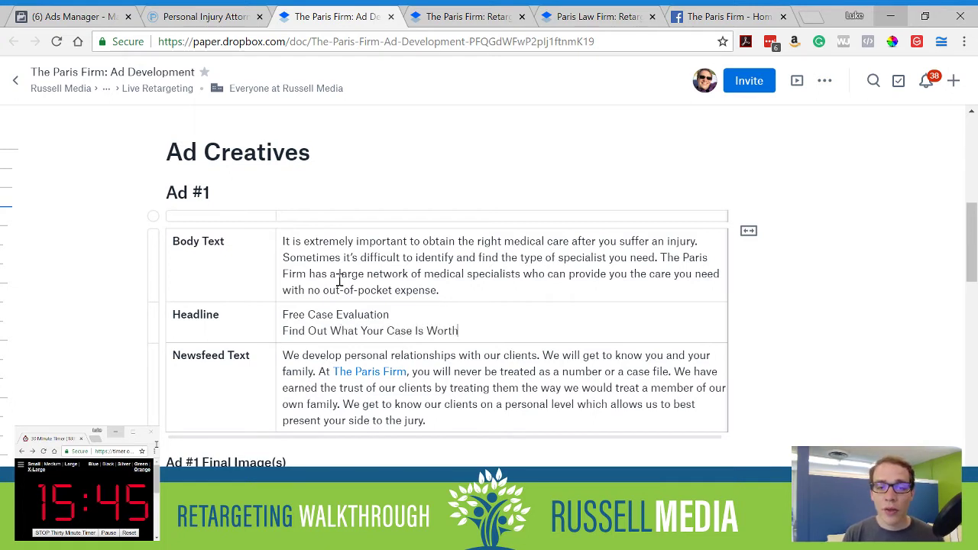
key("Return")
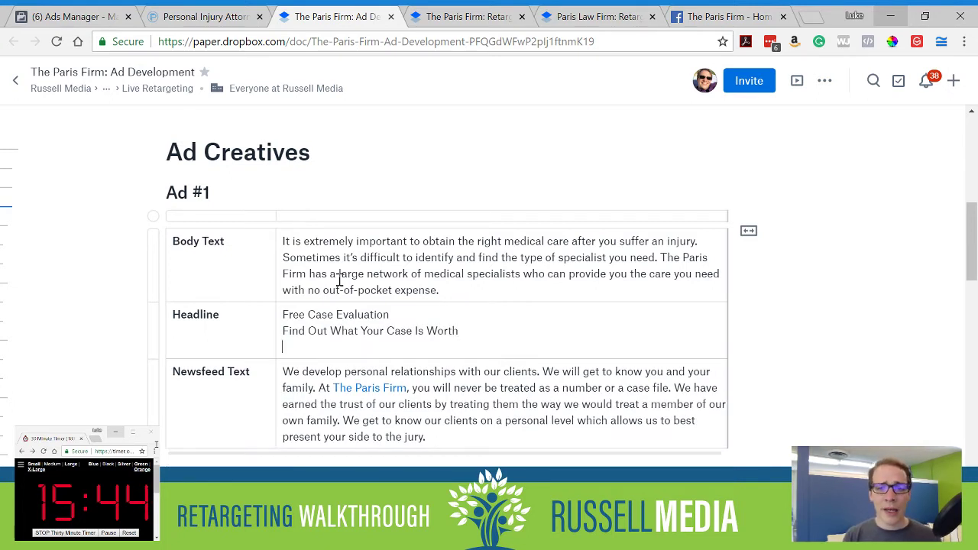
type("Get the Medical")
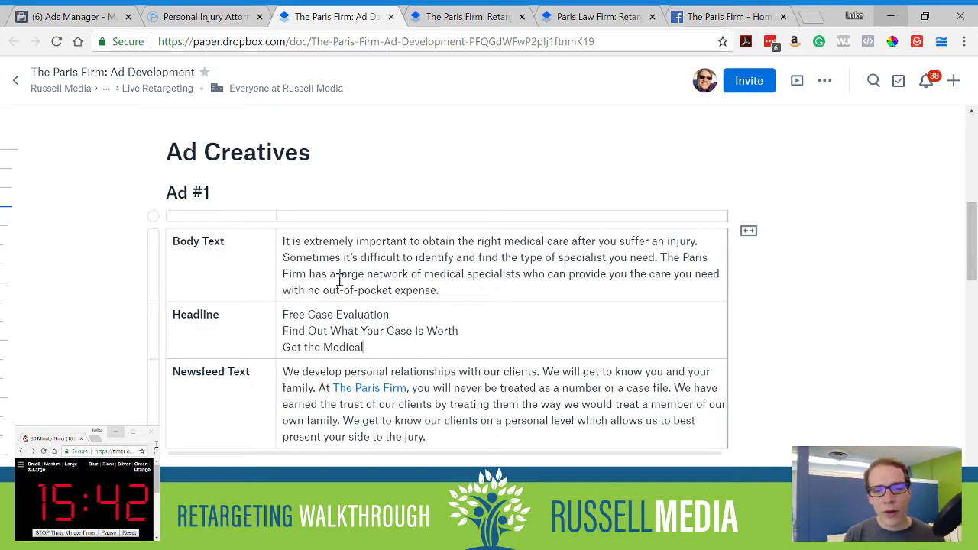
type(" Help You Need")
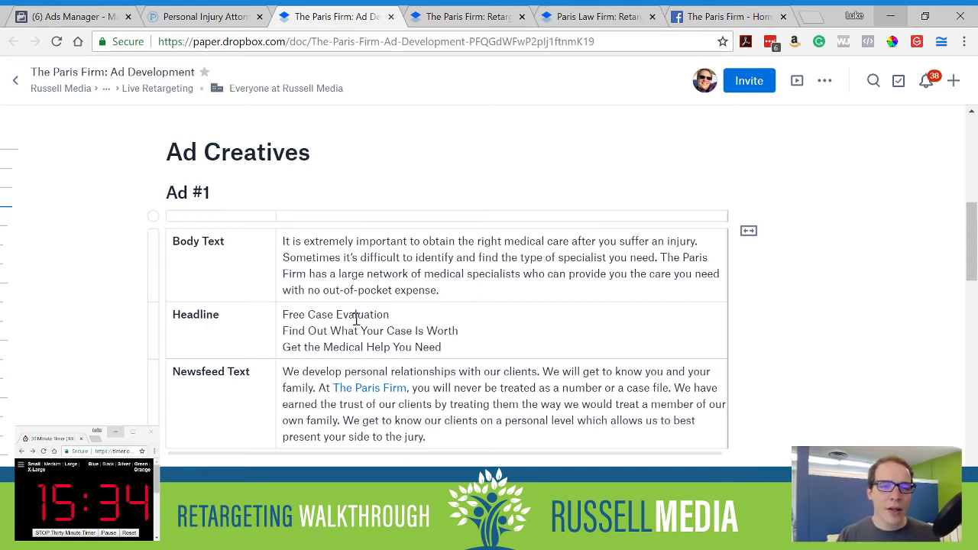
- Compare the Free Case Evaluation headline with the firm's homepage, and check off "Write ad copy" and "Connect with the reader's journey" in the checklist
left_click_drag(282, 314, 392, 314)
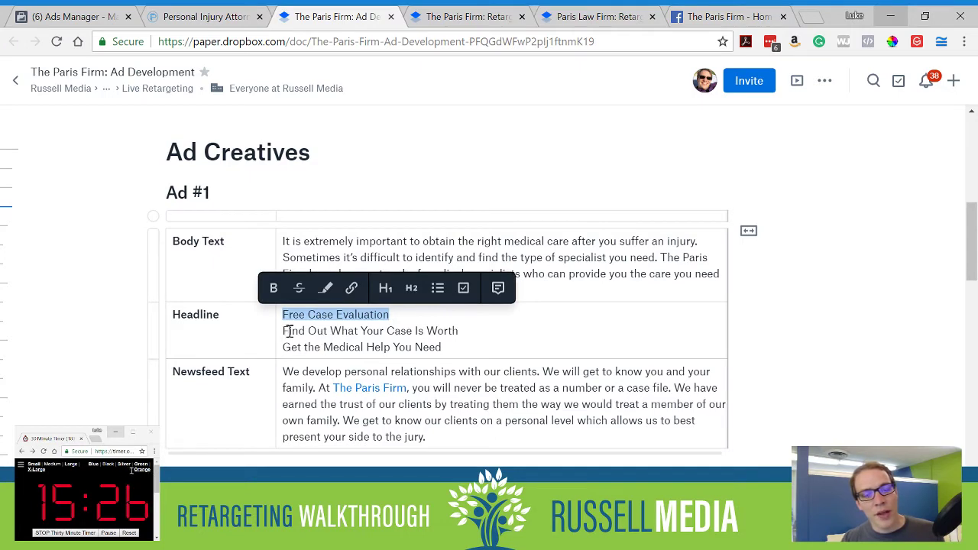
left_click(212, 22)
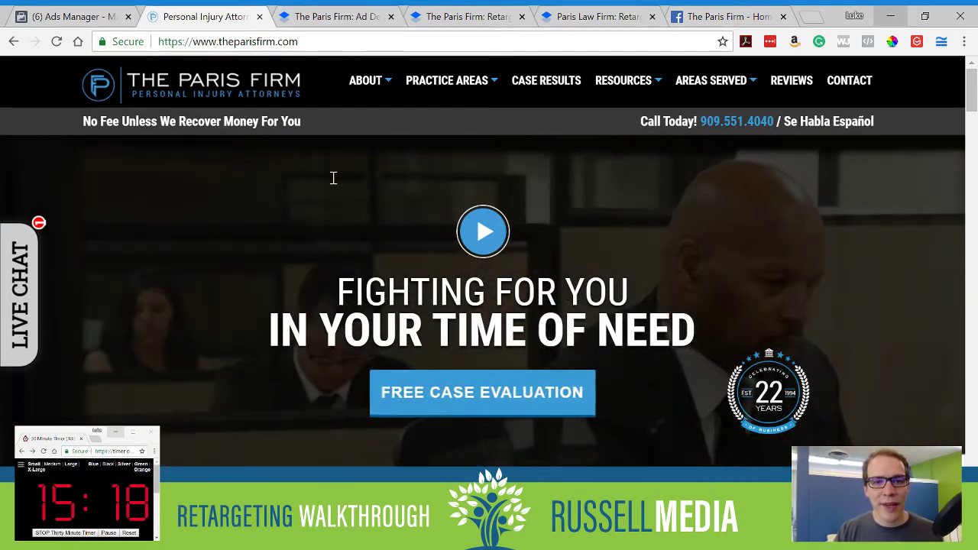
left_click(341, 16)
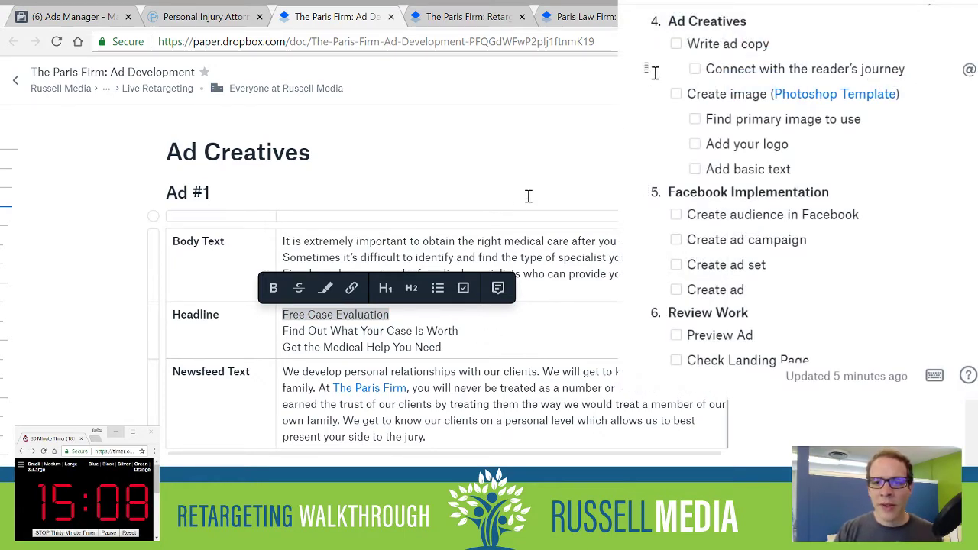
left_click(676, 44)
left_click(695, 69)
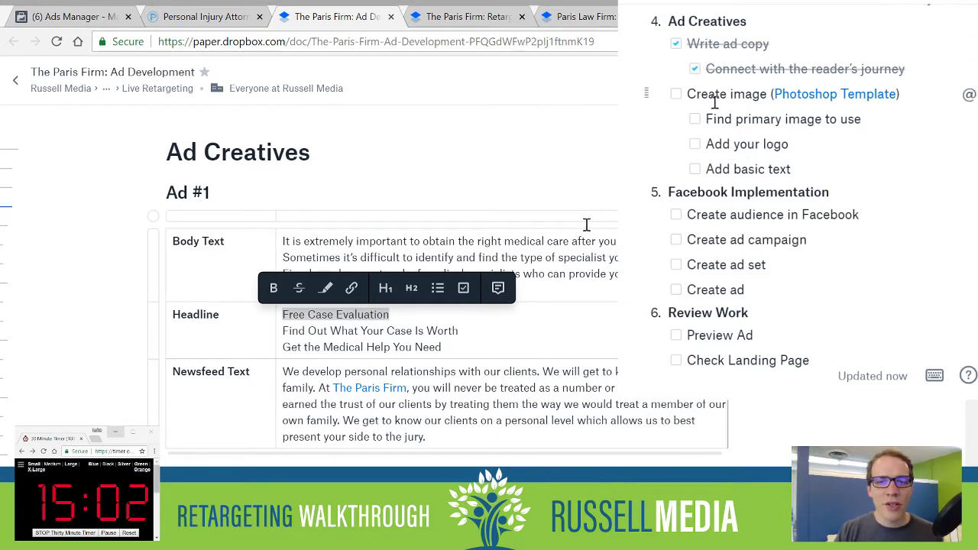
- Look at the Paris Law Firm.psd template in Photoshop, and open the video on the firm's homepage full screen to find a primary image
mouse_move(831, 98)
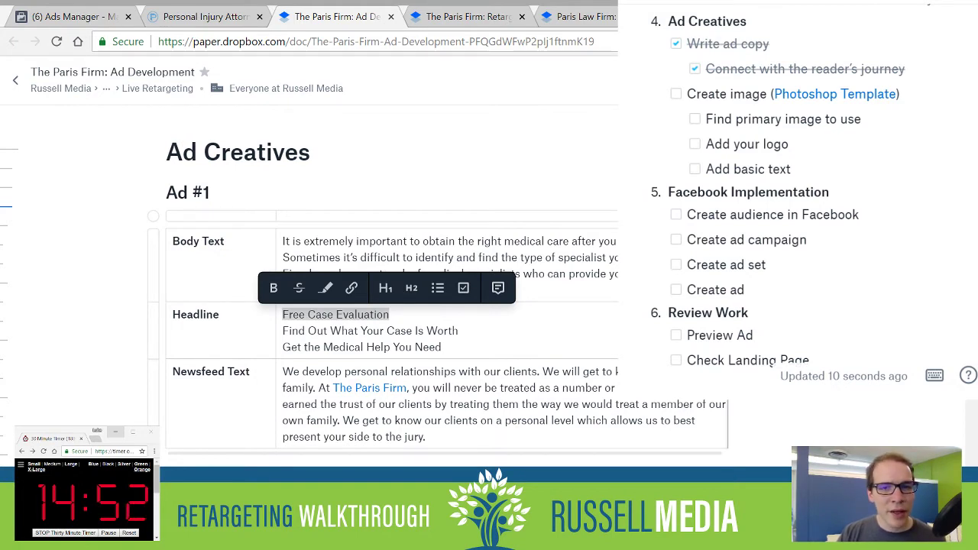
key("alt+Tab")
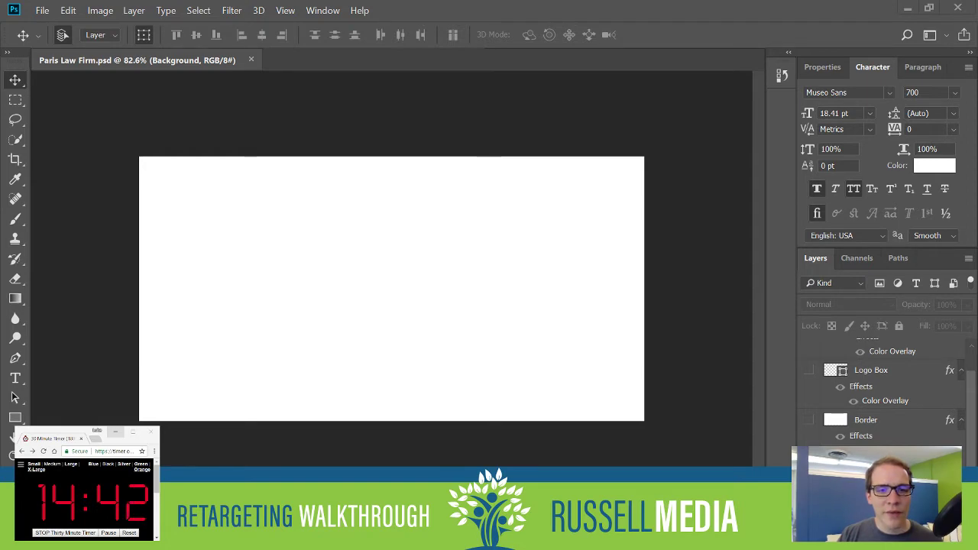
key("alt+Tab")
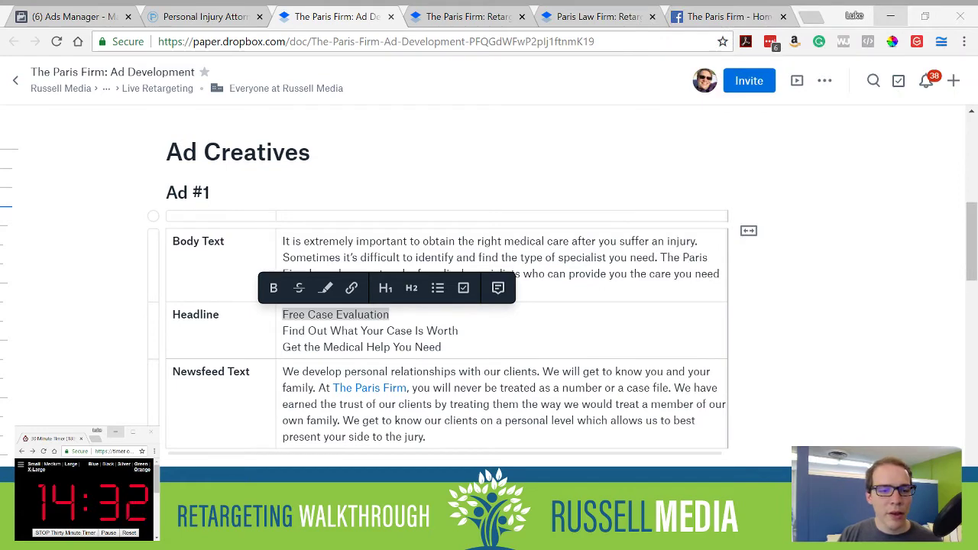
left_click(205, 16)
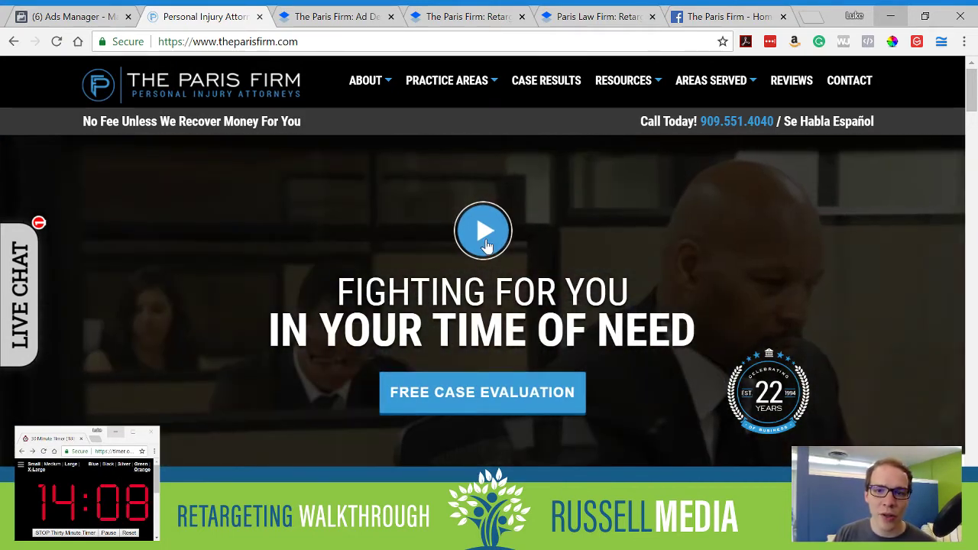
left_click(484, 237)
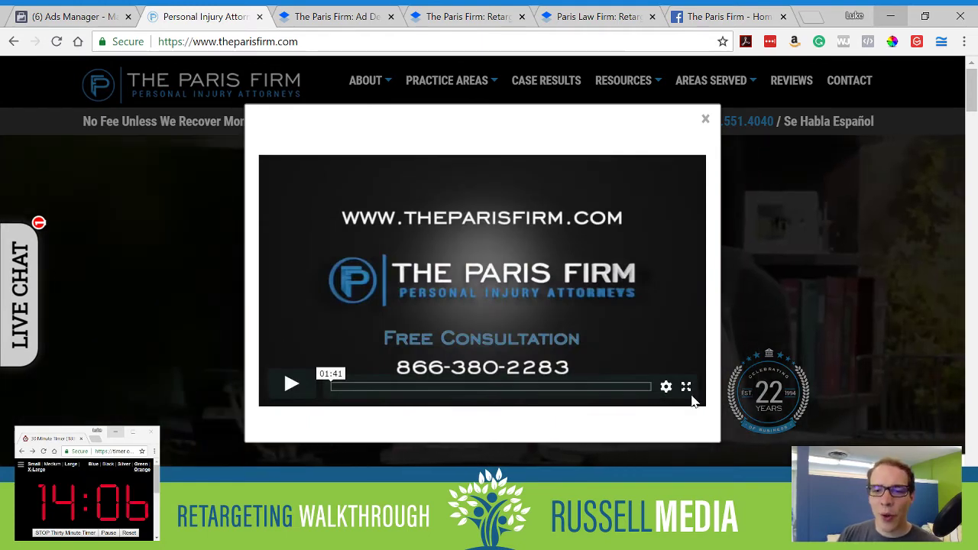
left_click(685, 388)
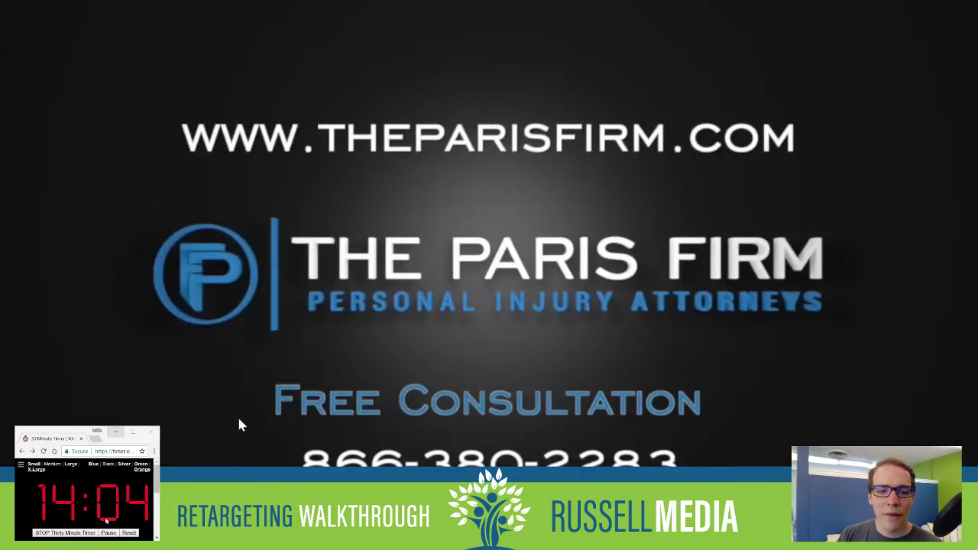
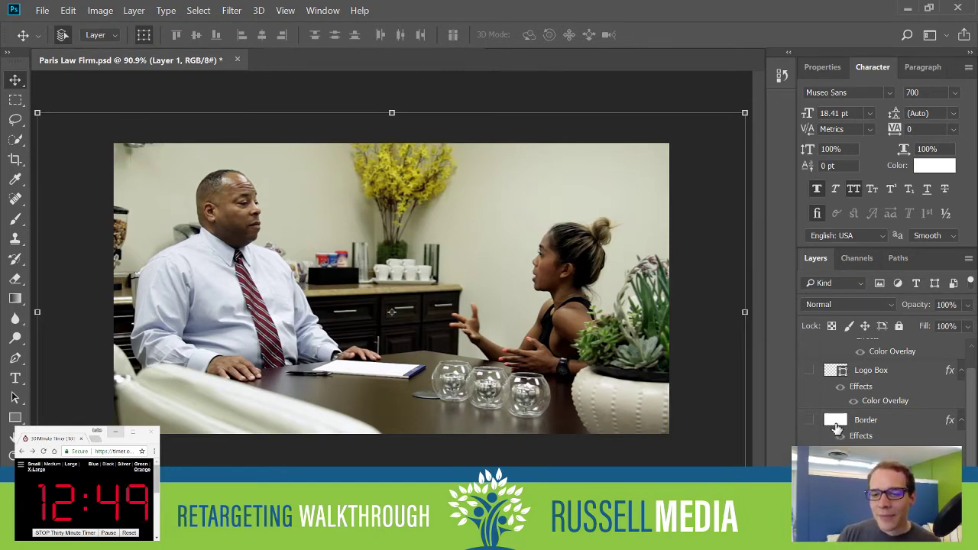
- In Photoshop, scale down and place the the-paris-firm-thumbnail logo, and move it over the plant in the photo's lower-right area
scroll(852, 416, "up", 1)
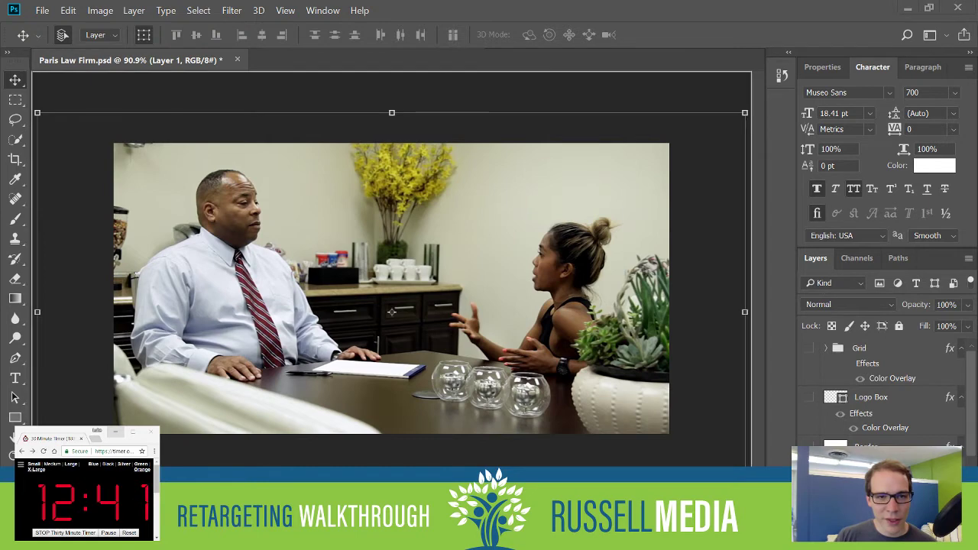
left_click_drag(247, 140, 456, 351)
key("Return")
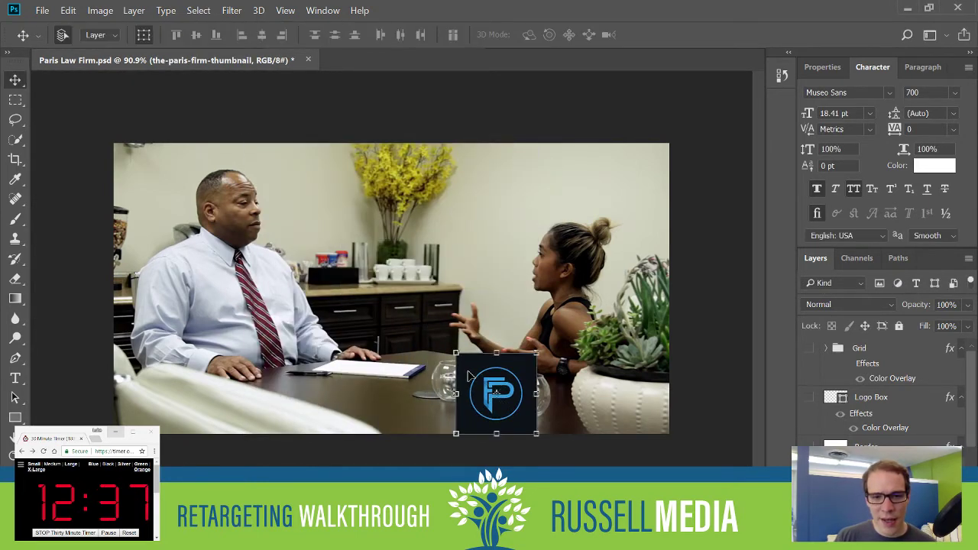
left_click_drag(473, 412, 585, 396)
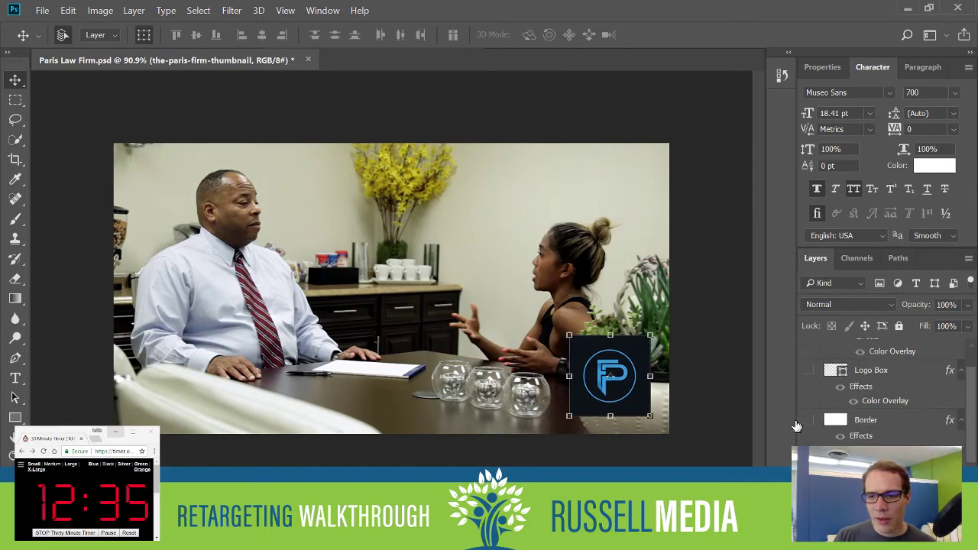
- Put the logo layer directly above the Border layer, show the border, and align the logo with the border's lower-right corner
left_click_drag(871, 435, 869, 416)
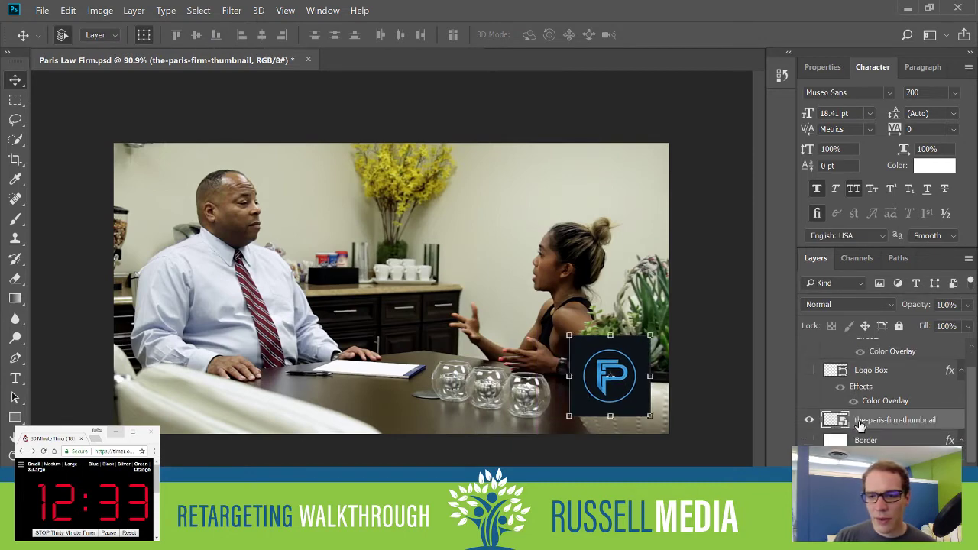
left_click(809, 441)
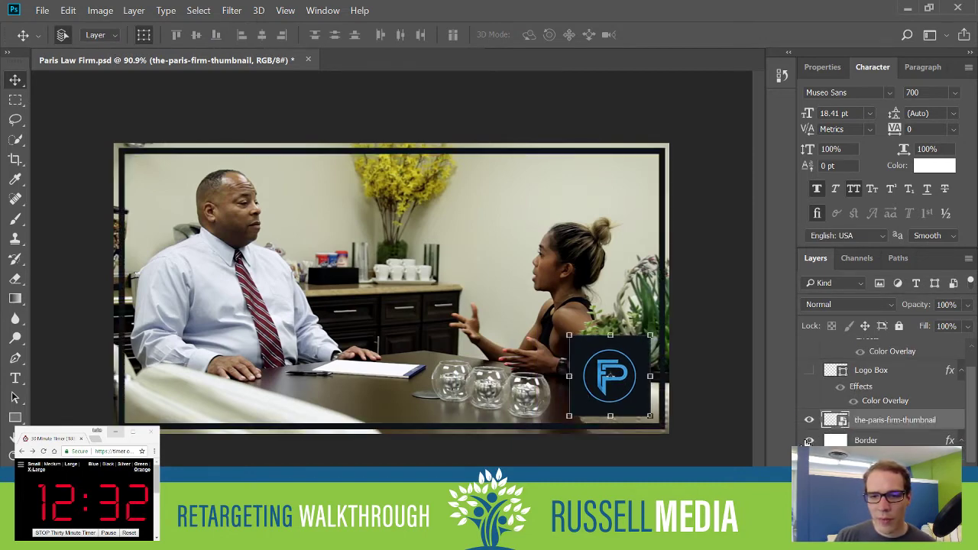
left_click(851, 440)
left_click(854, 420)
left_click_drag(627, 405, 642, 419)
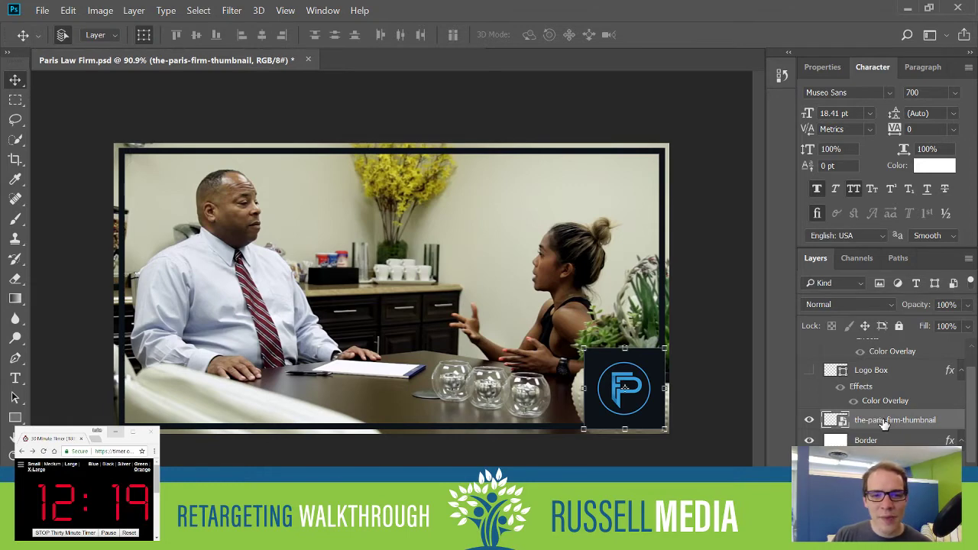
- Add the white text "FREE CASE EVALUATION" above the Logo Box layer and position it along the photo's lower edge, left of the logo
left_click(876, 380)
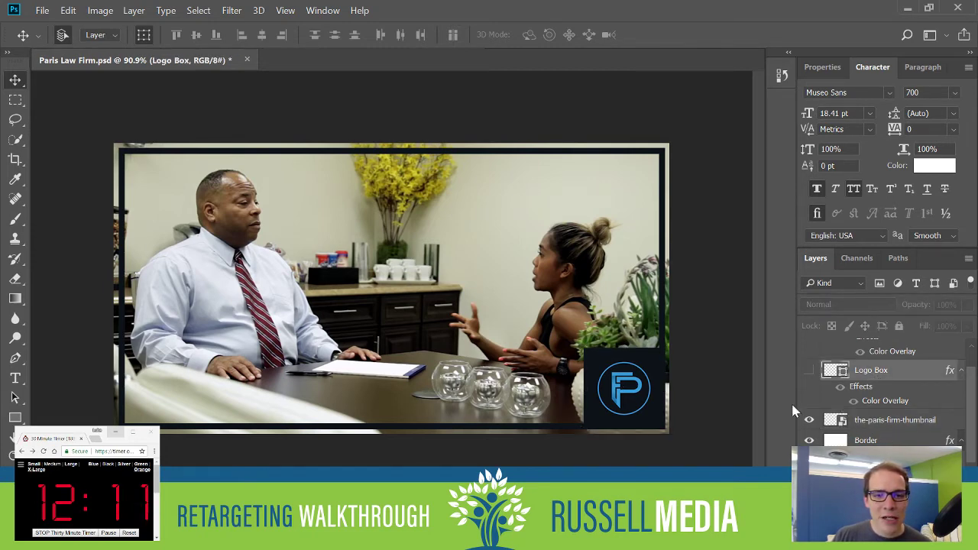
left_click(15, 378)
left_click(258, 380)
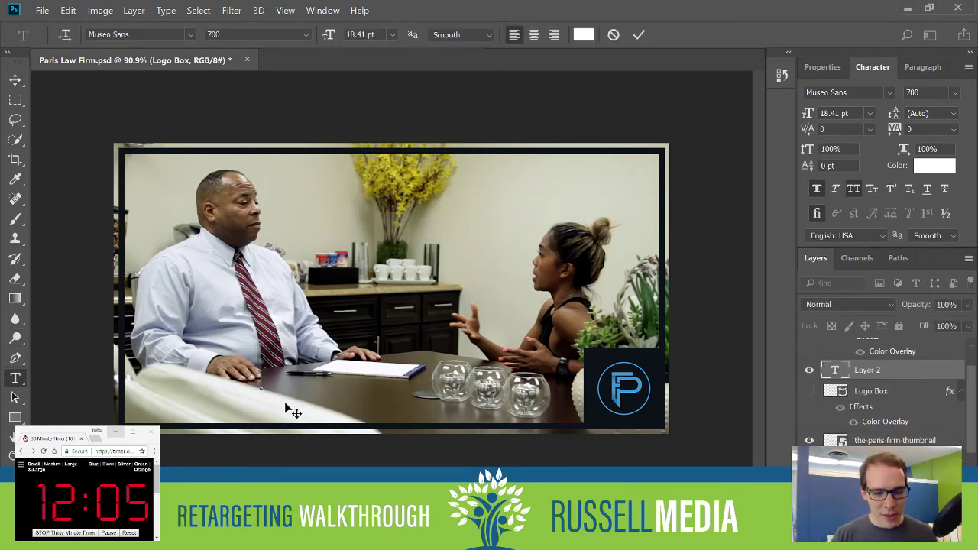
type("FREE")
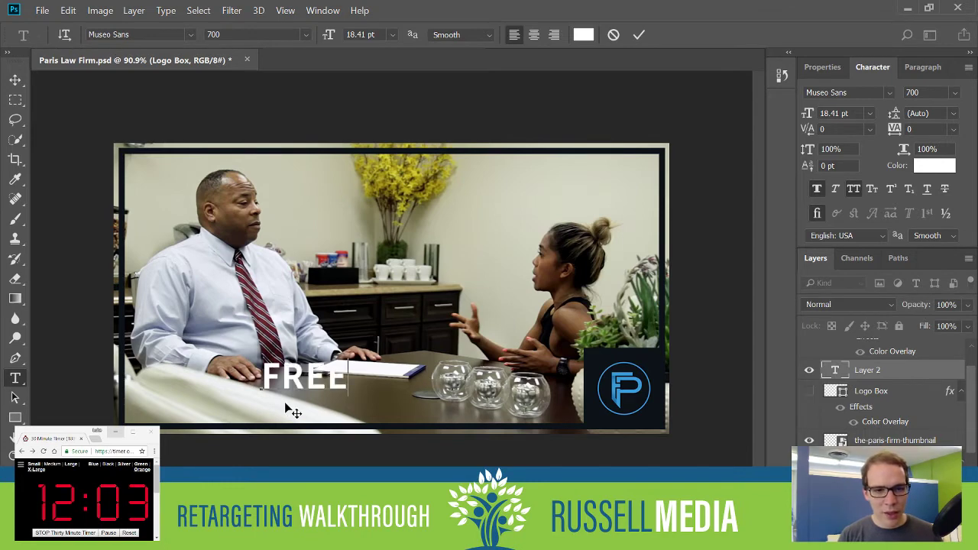
type(" CASE EVALUATION")
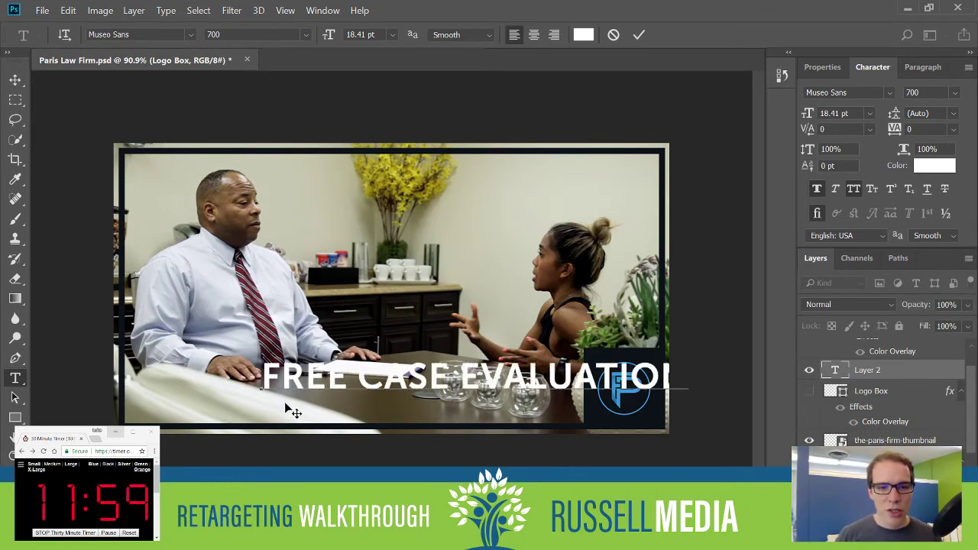
left_click(15, 80)
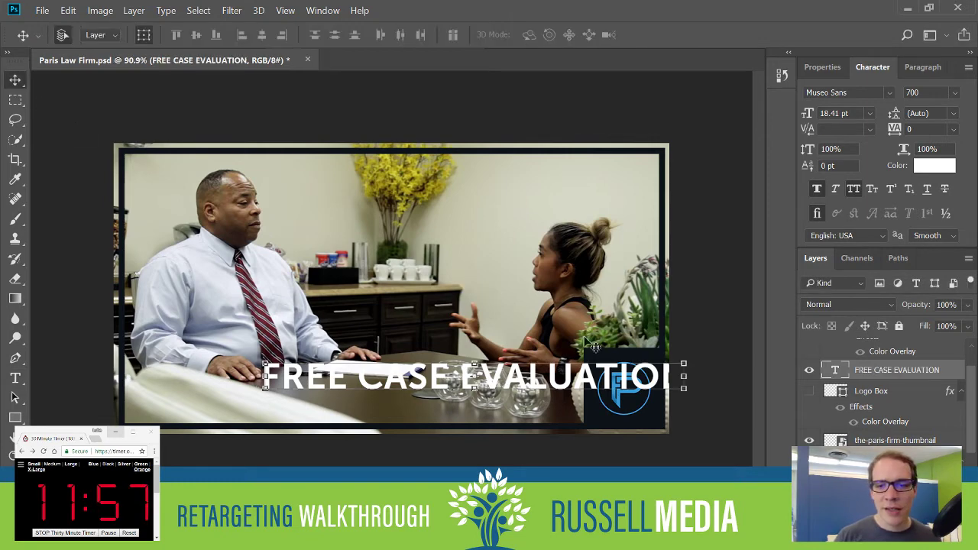
left_click_drag(570, 380, 447, 393)
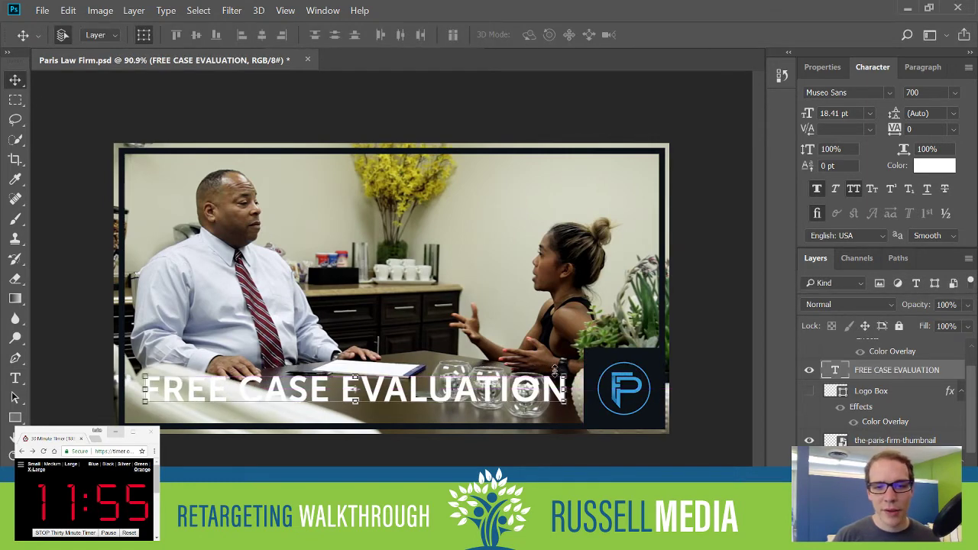
- Scale the "FREE CASE EVALUATION" text down to 14.89 pt
left_click_drag(563, 376, 489, 388)
key("Return")
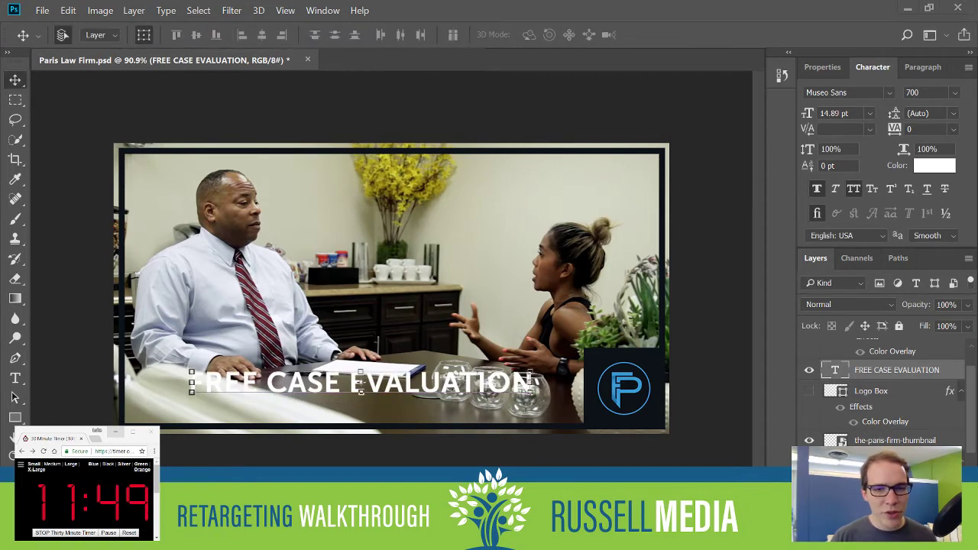
- Switch to the browser, close the homepage video, and examine the blue Free Case Evaluation button's style and color with the color picker extension
key("alt+Tab")
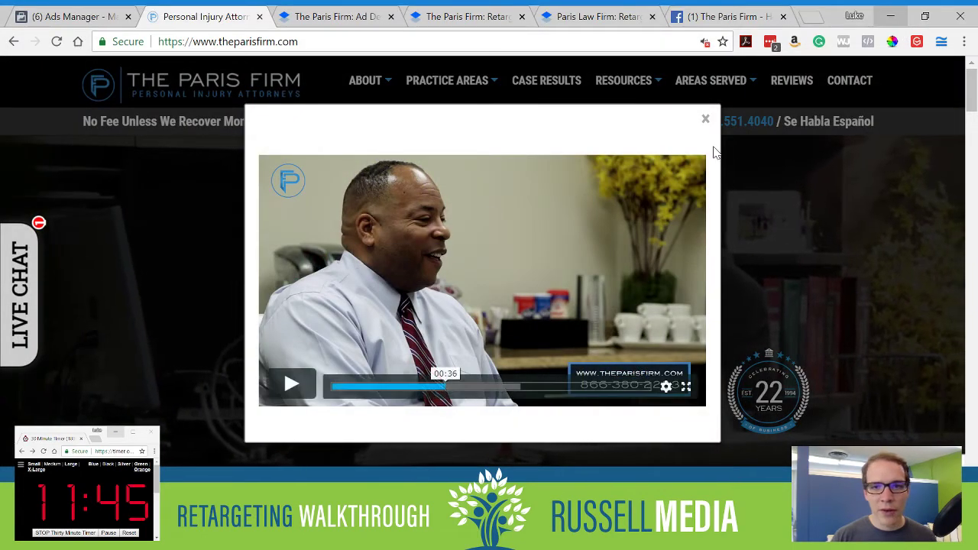
left_click(705, 119)
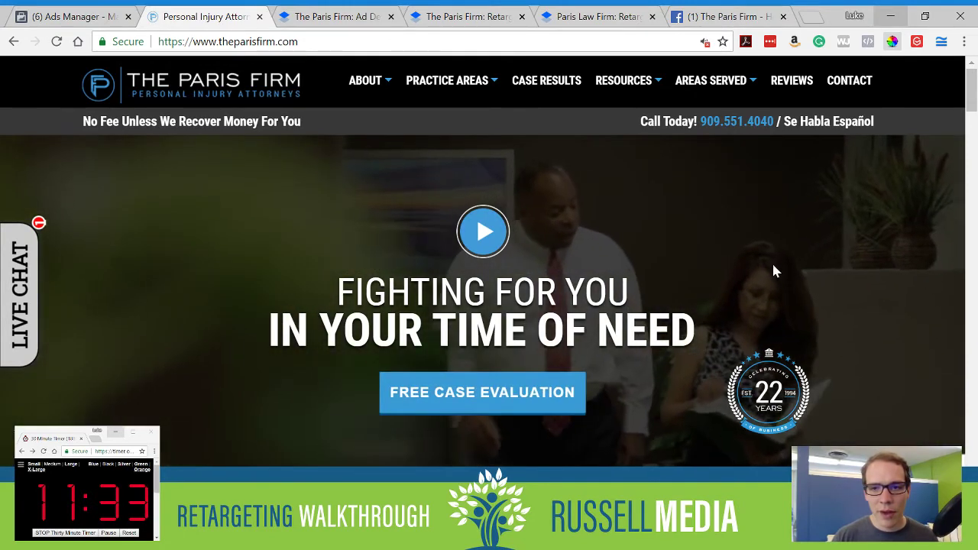
scroll(562, 391, "down", 10)
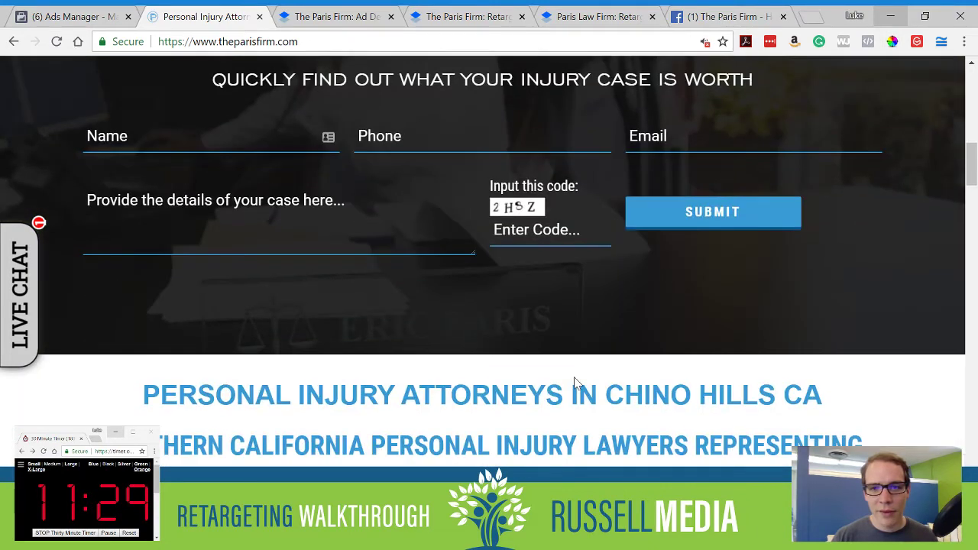
scroll(571, 372, "up", 10)
left_click(891, 42)
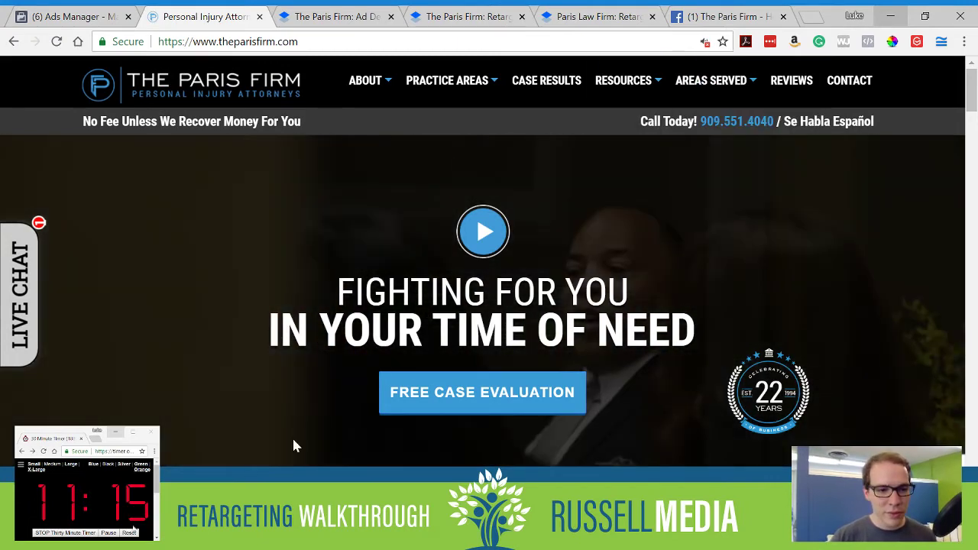
key("alt+Tab")
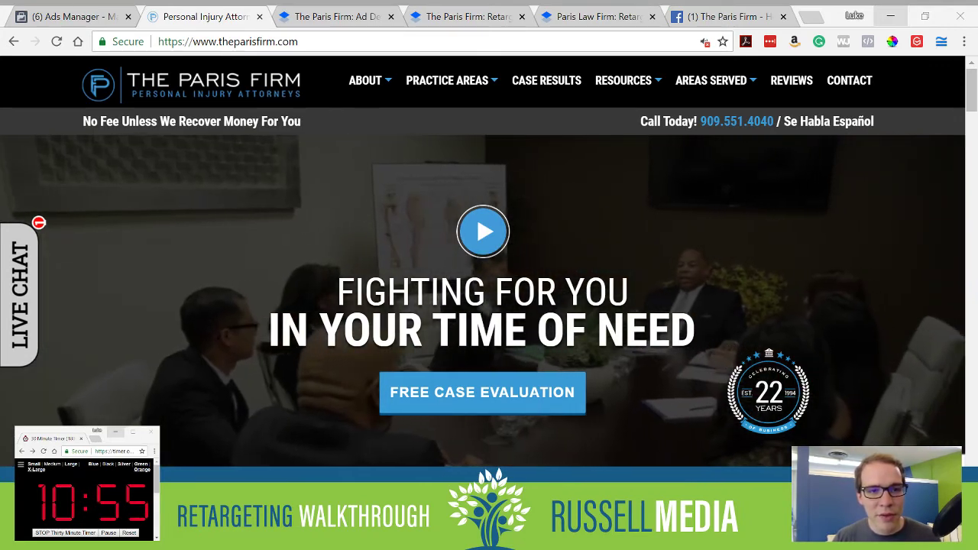
- Back in Photoshop, draw a rounded rectangle about 829 × 117 px with 10 px corners behind the "FREE CASE EVALUATION" text
key("alt+Tab")
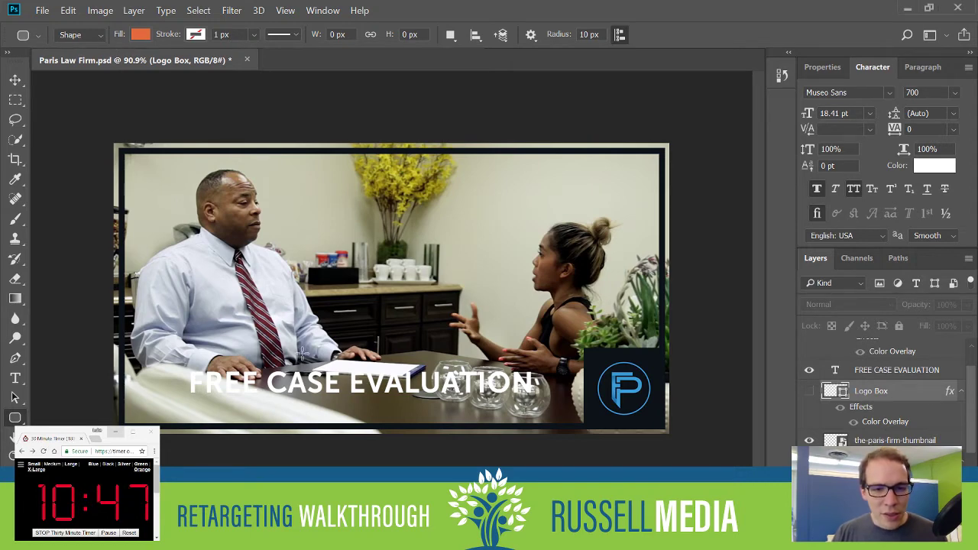
left_click_drag(165, 356, 554, 409)
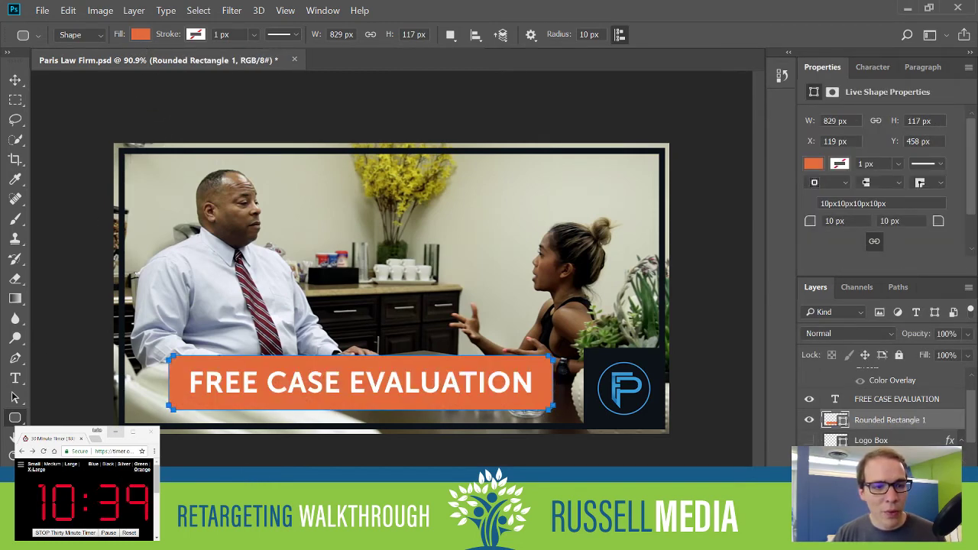
- Add a color overlay to the rounded rectangle in the light blue of the firm's logo and website button
key("i")
key("u")
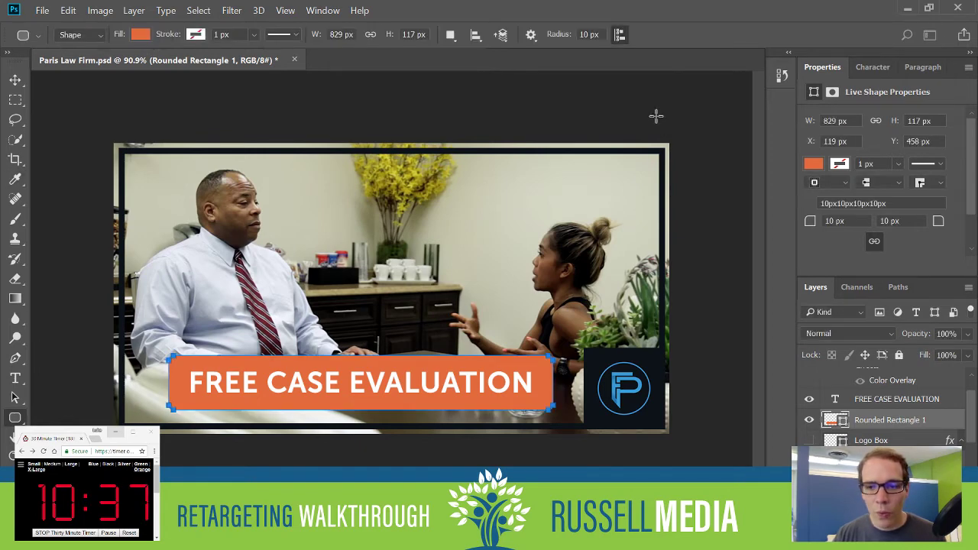
key("i")
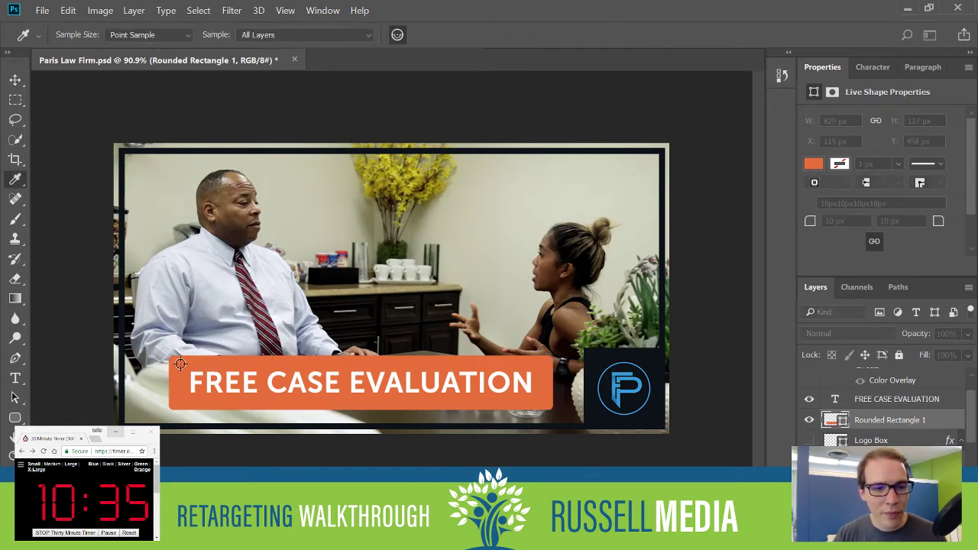
key("u")
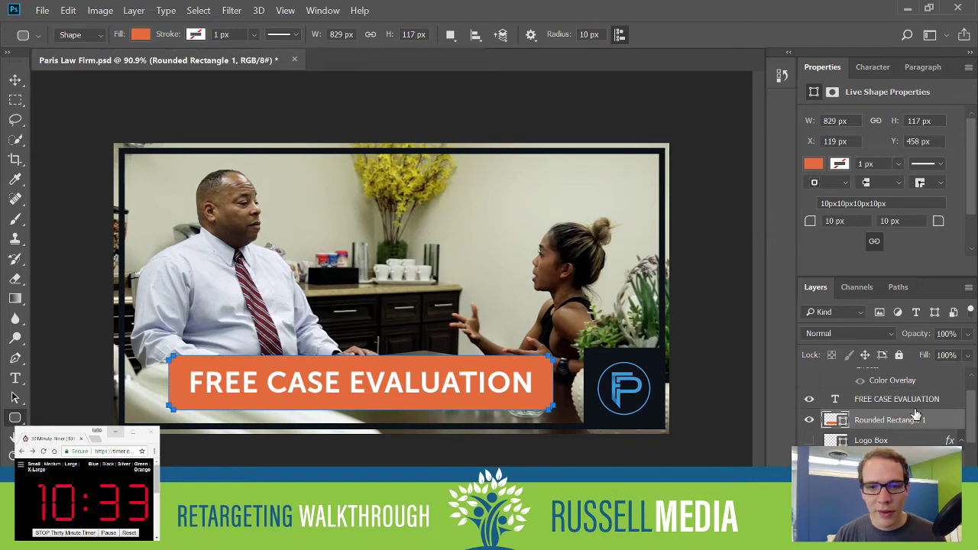
key("h")
key("ctrl+z")
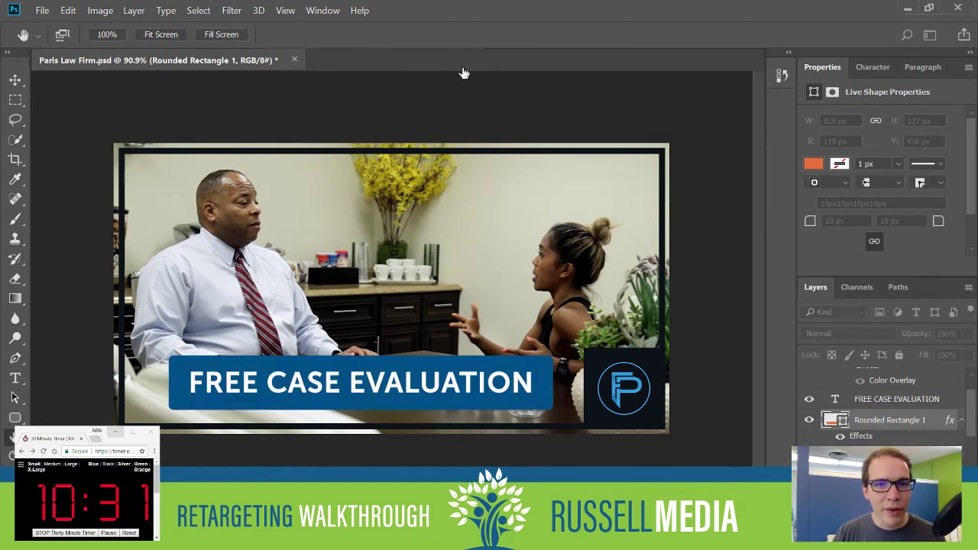
key("i")
key("ctrl+z")
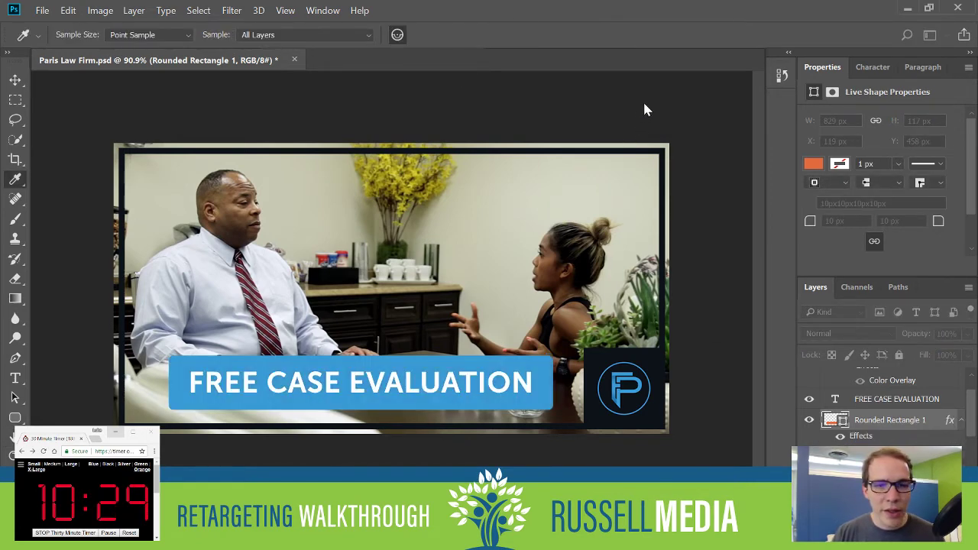
key("h")
key("u")
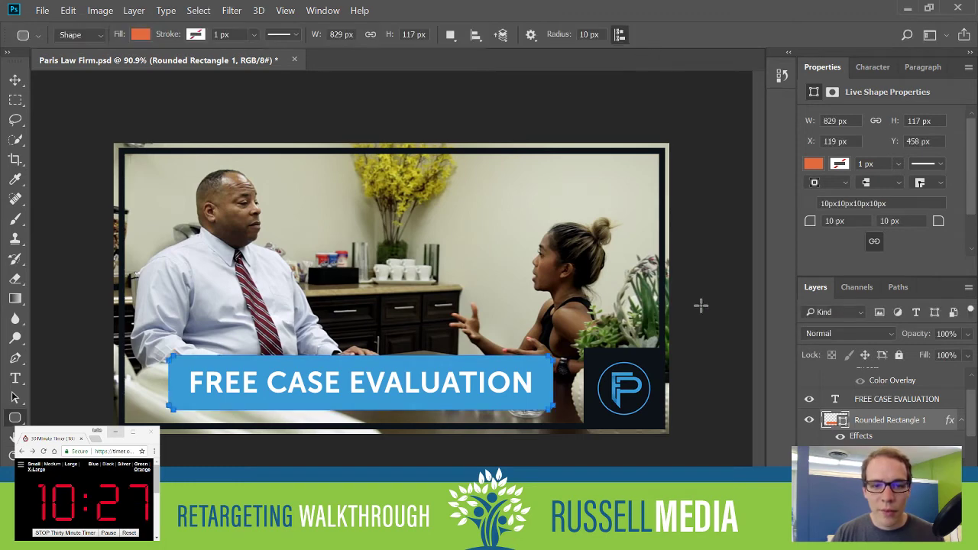
- Shrink the blue rounded rectangle to 817 × 104 px so it fits more closely around the text
left_click(17, 80)
left_click_drag(165, 408, 172, 400)
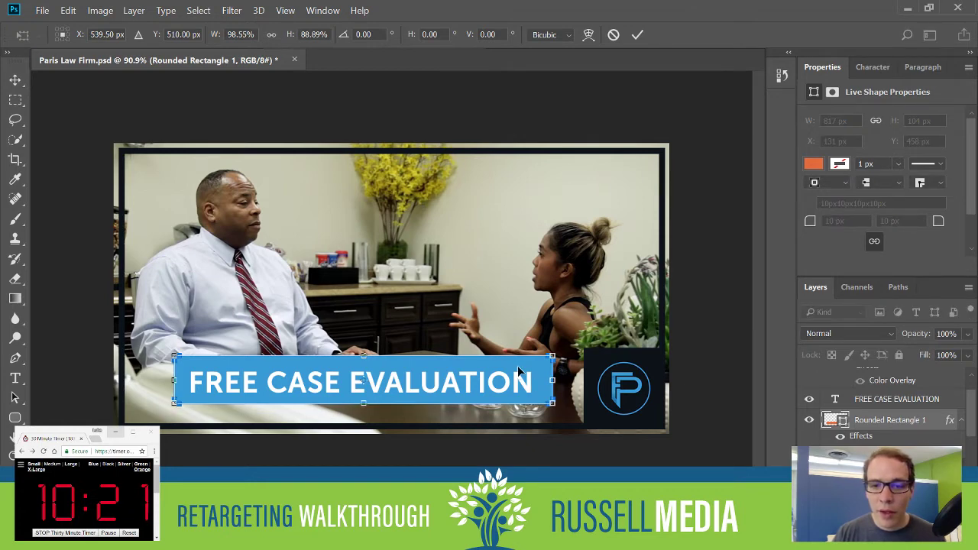
key("Return")
- Center the text and rounded rectangle on each other, and move both to about X 116 px, Y 477 px
left_click(882, 402, "shift")
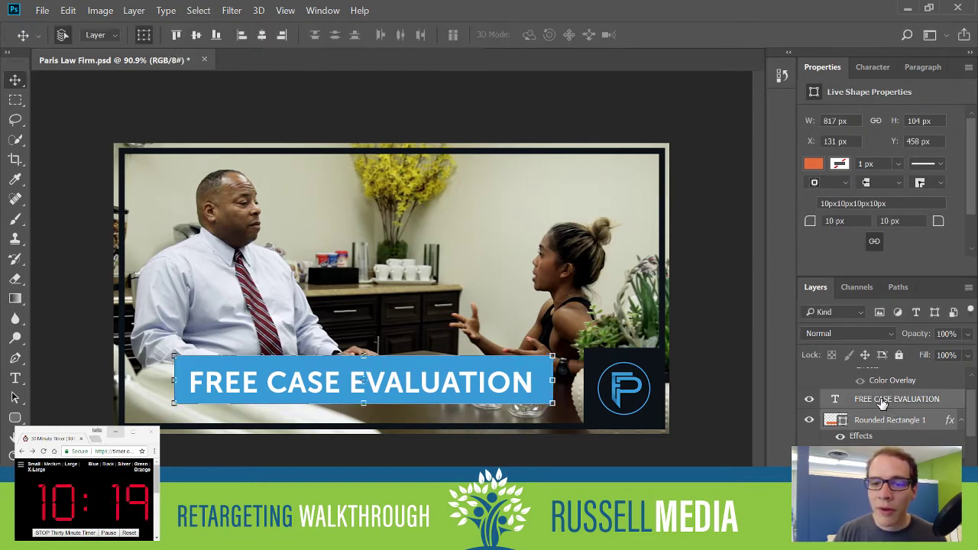
left_click(259, 36)
left_click(196, 35)
left_click_drag(468, 380, 450, 403)
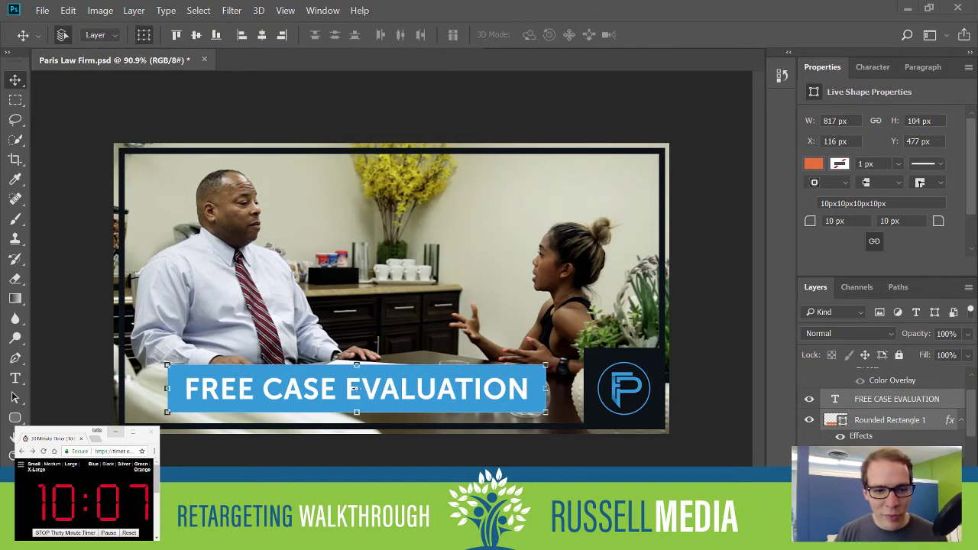
- Duplicate the blue rounded rectangle and shift the original beneath it down about 7 px to form a button edge
left_click(889, 421)
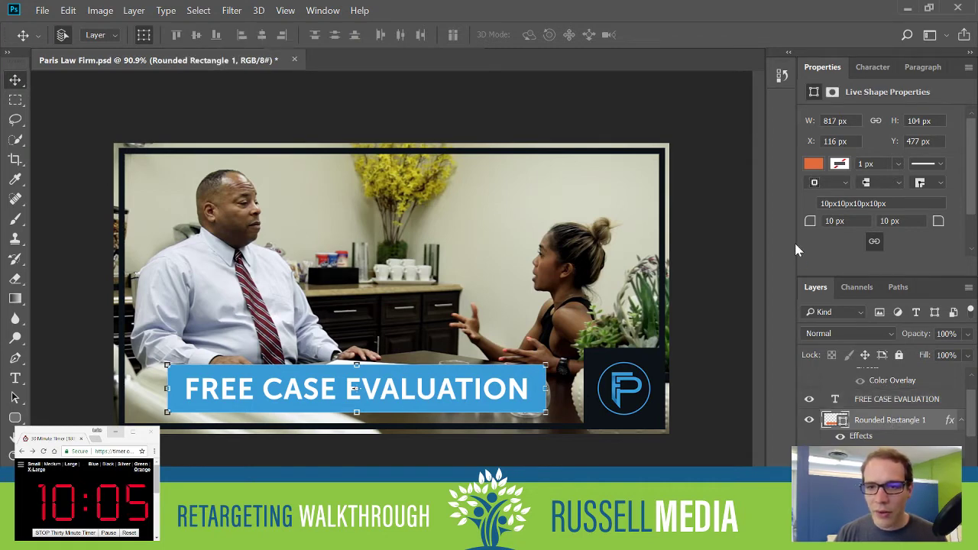
key("ctrl+j")
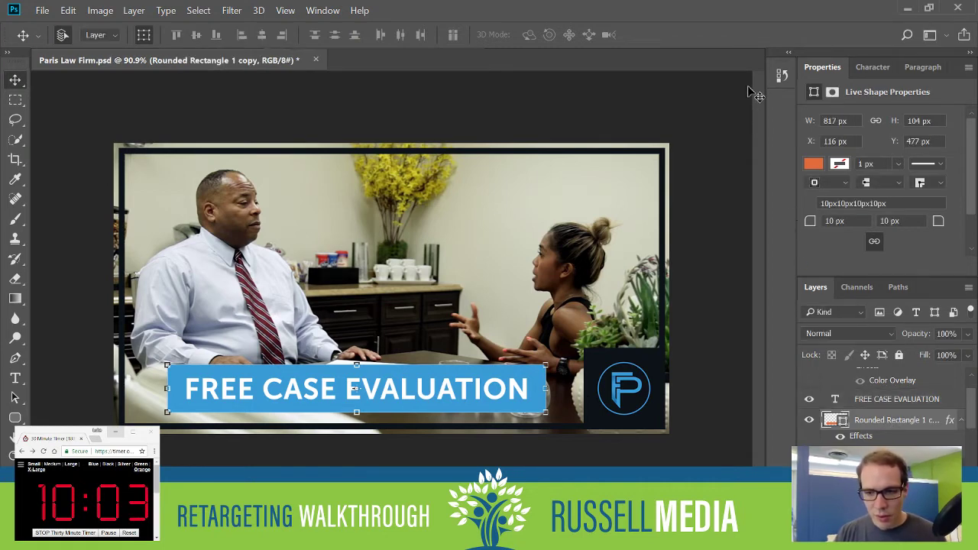
left_click(890, 459)
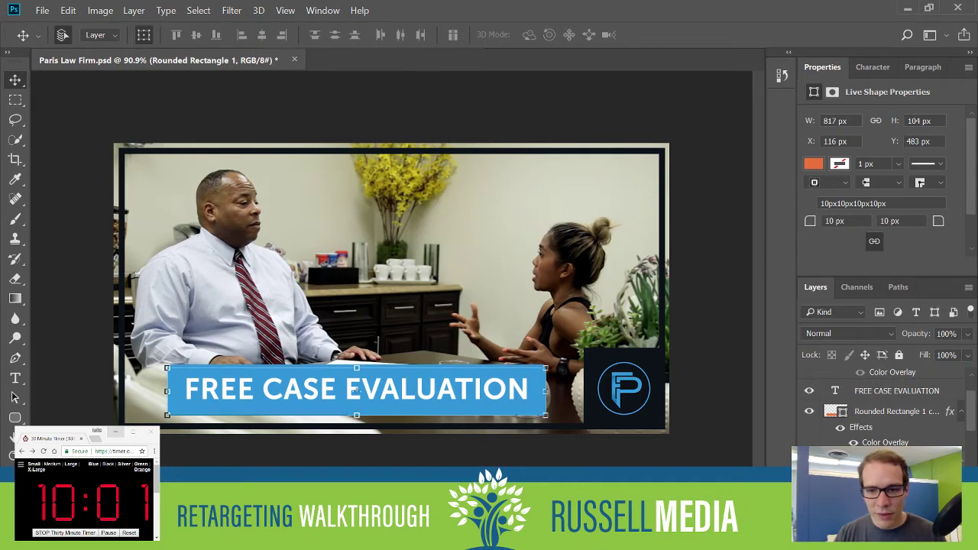
- Change the lower rounded rectangle's color overlay to a darker blue
key("h")
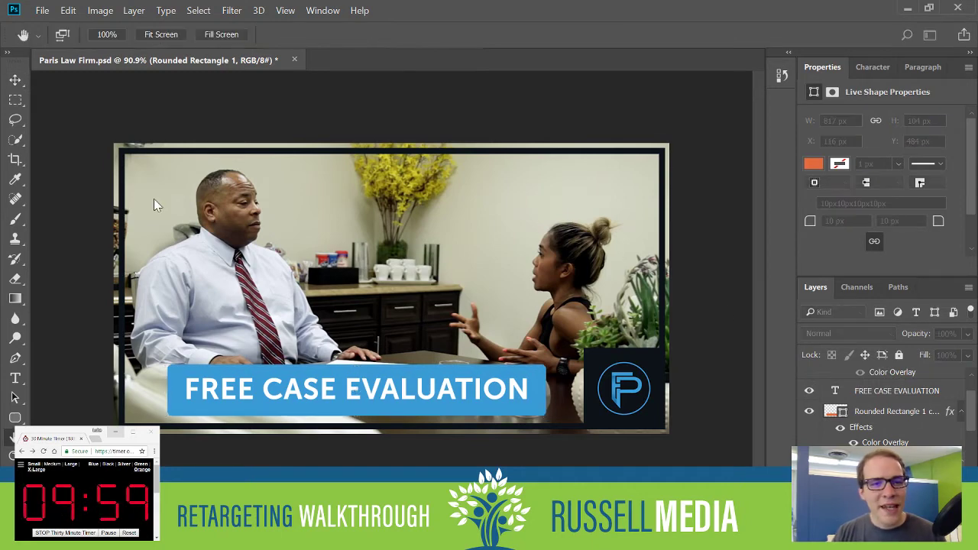
key("i")
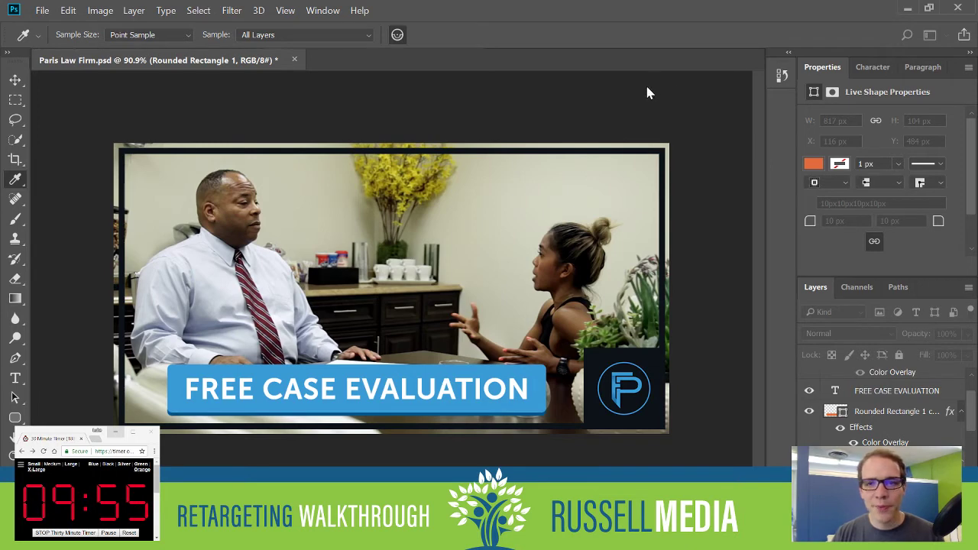
key("h")
key("v")
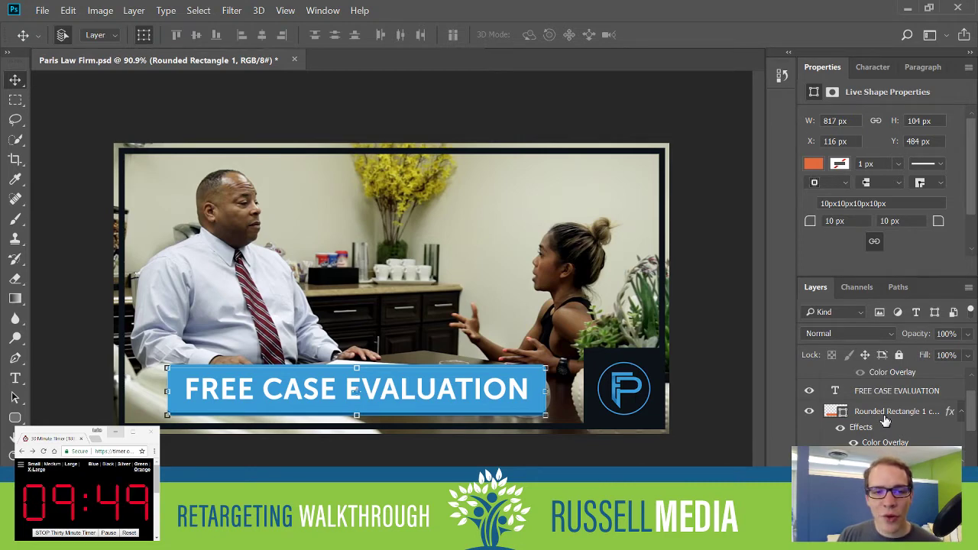
- On the photo's Layer 1, marquee-select the full-width lower strip of the photo with a 70 px feather
scroll(887, 405, "down", 3)
left_click(894, 450)
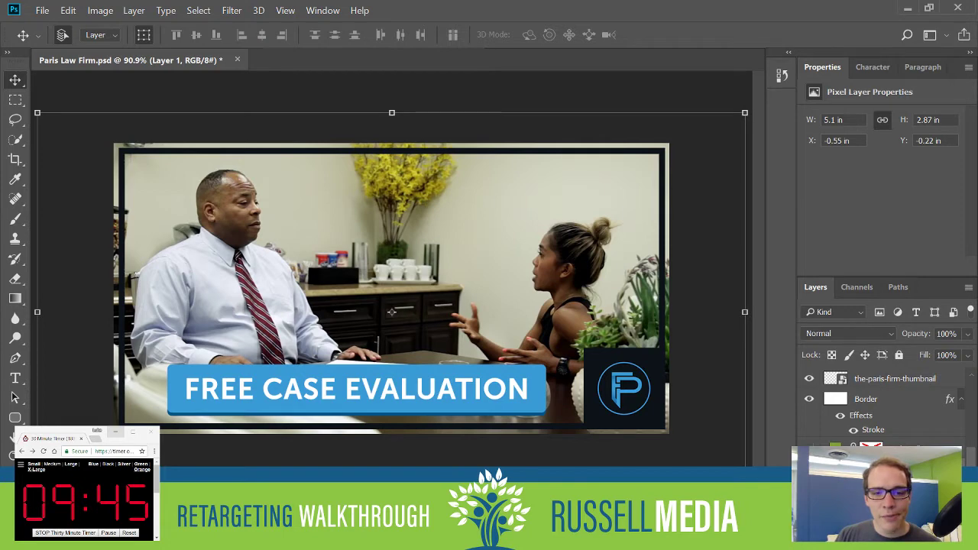
left_click(21, 100)
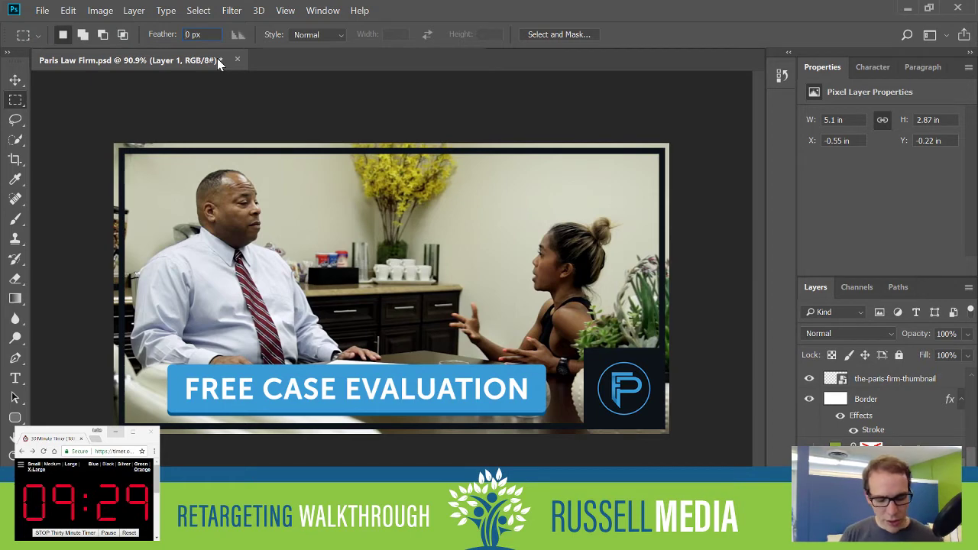
type("70")
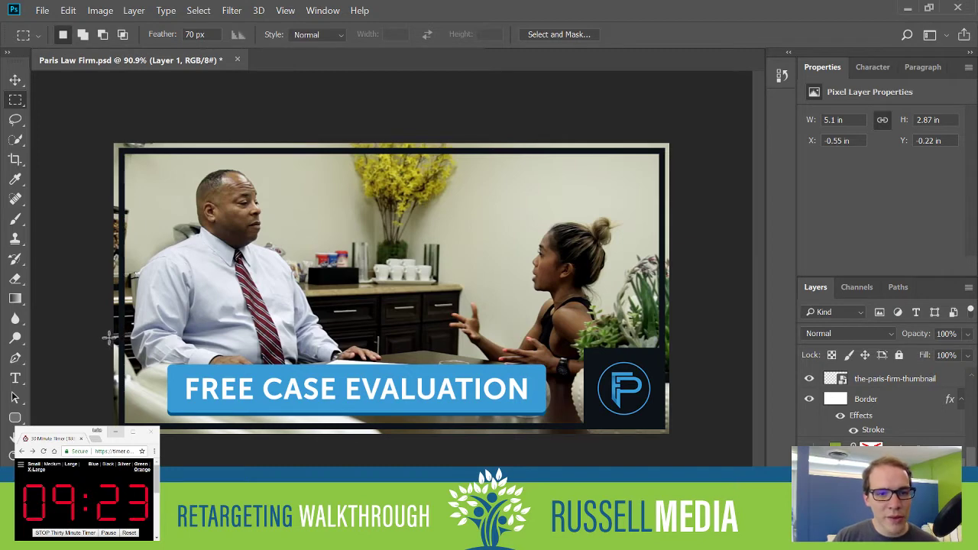
left_click_drag(112, 346, 682, 457)
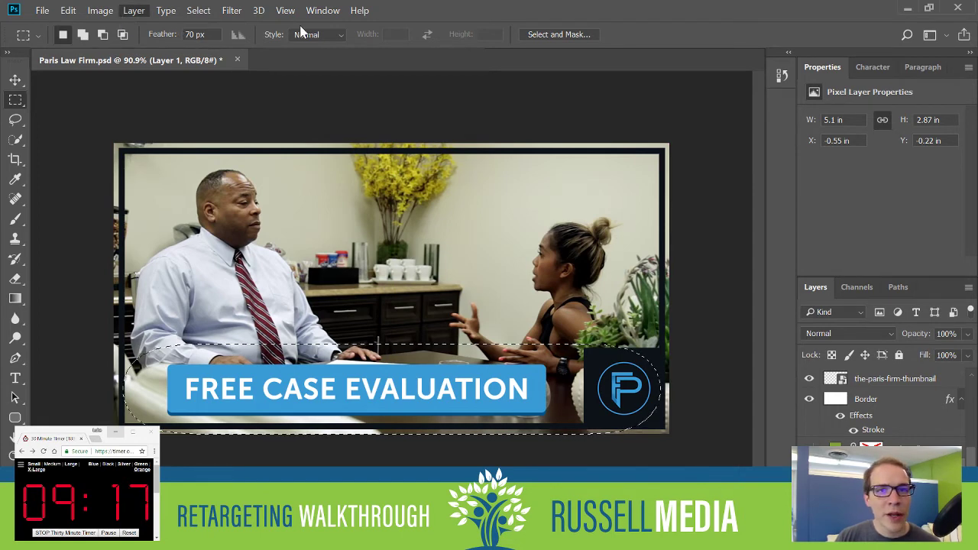
- Copy the feathered selection of the photo to a new layer
left_click(337, 25)
key("Return")
key("ctrl+z")
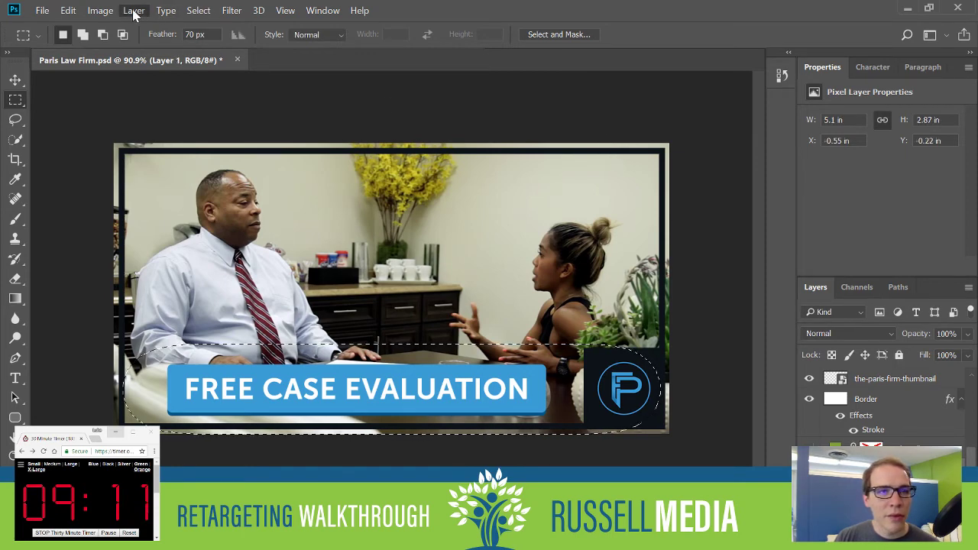
left_click(378, 131)
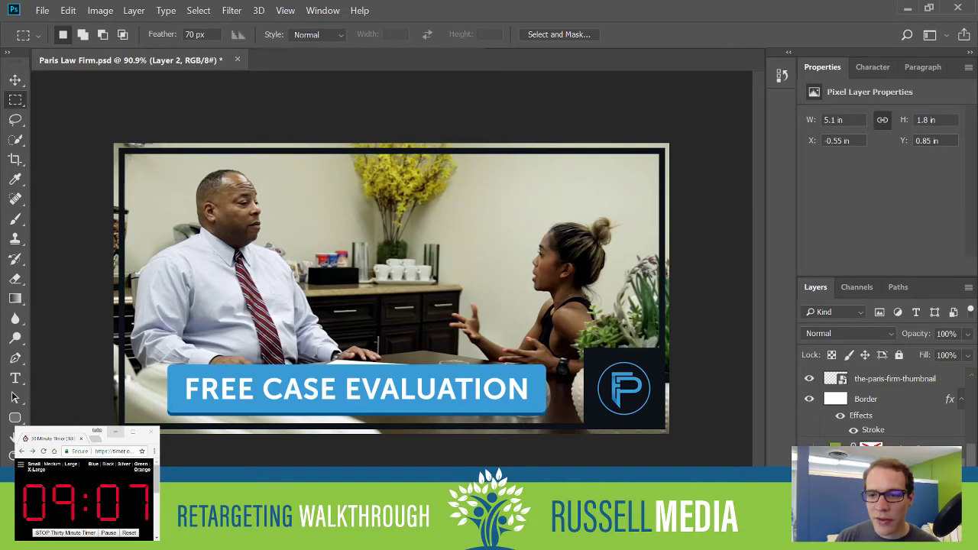
- Add a near-black color overlay to Layer 2 to darken the lower part of the photo behind the button
key("space")
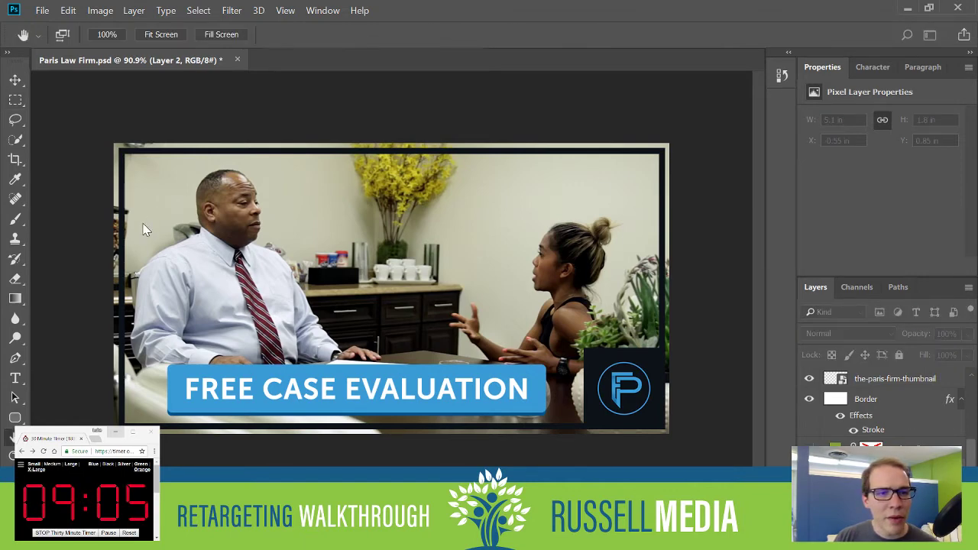
left_click(145, 230)
key("i")
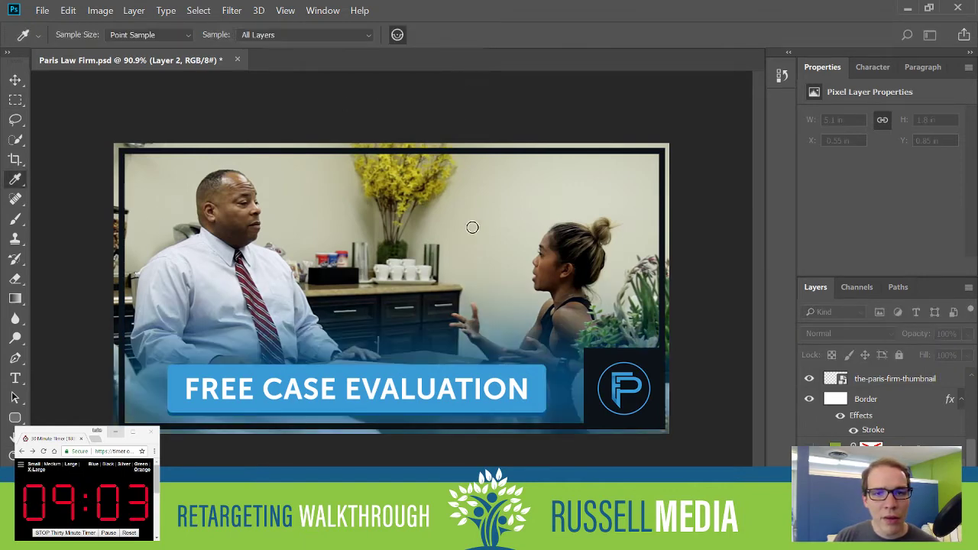
left_click(464, 347)
key("h")
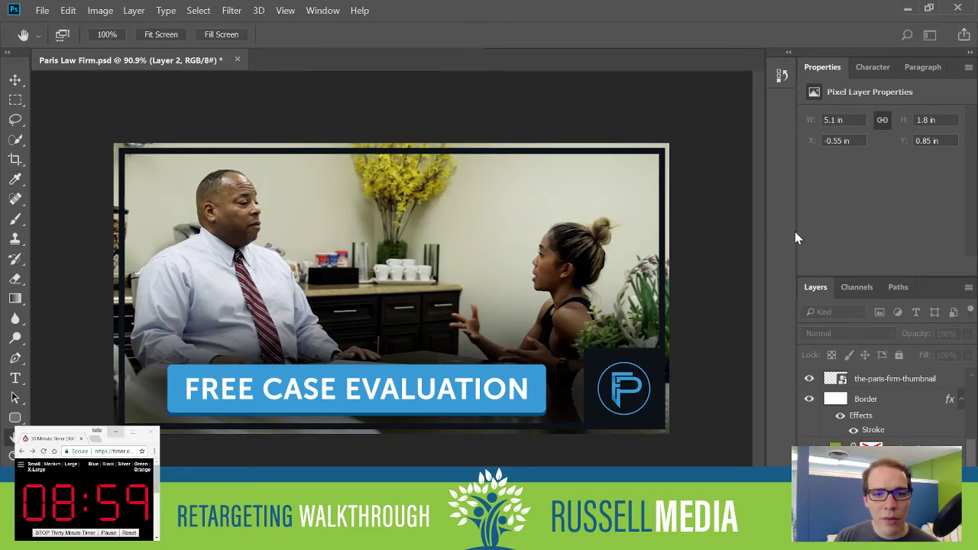
key("m")
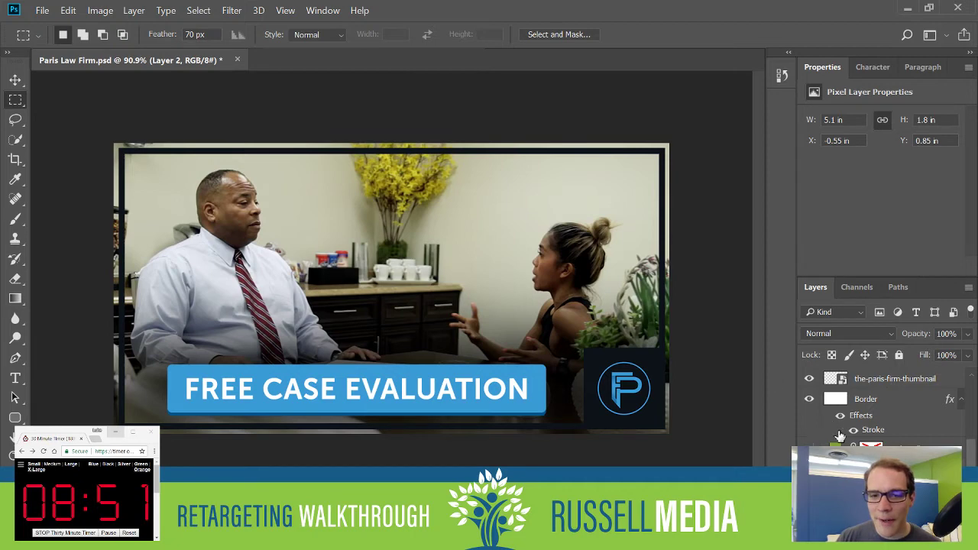
- Hide and show the photo's Layer 1 again to examine the dark gradient of Layer 2 by itself
scroll(838, 427, "down", 2)
left_click(810, 469)
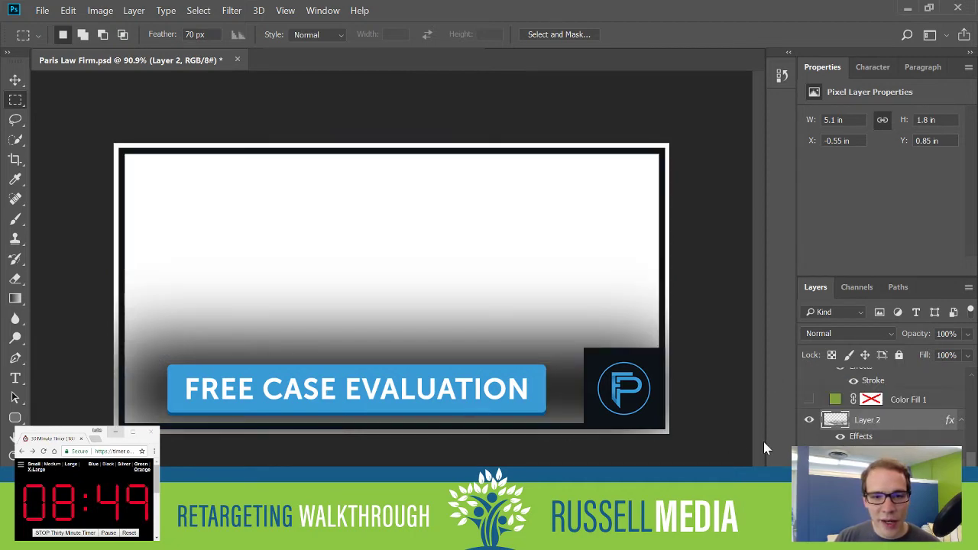
left_click(810, 469)
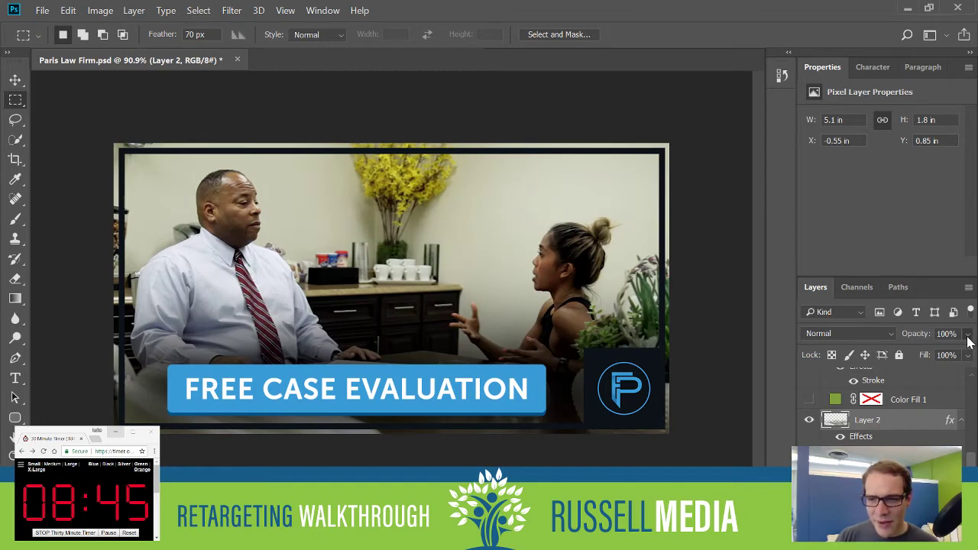
- Reduce Layer 2's opacity to 50% and toggle its visibility to compare the photo with and without the dark gradient
left_click_drag(950, 351, 938, 350)
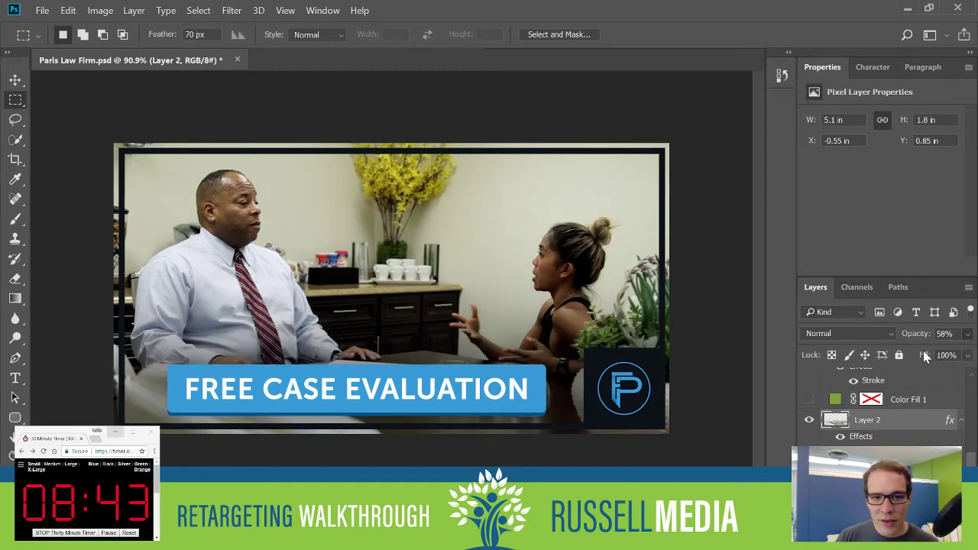
key("5")
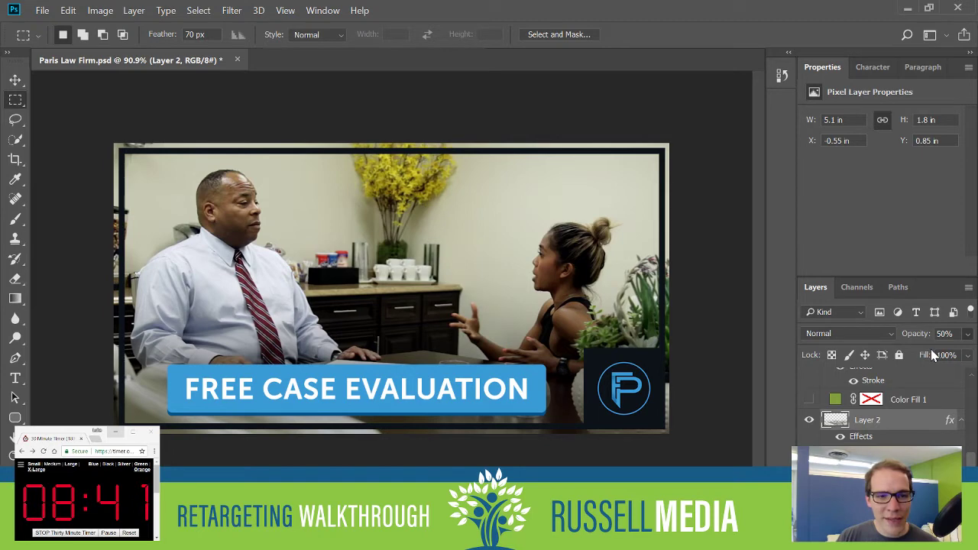
left_click(810, 425)
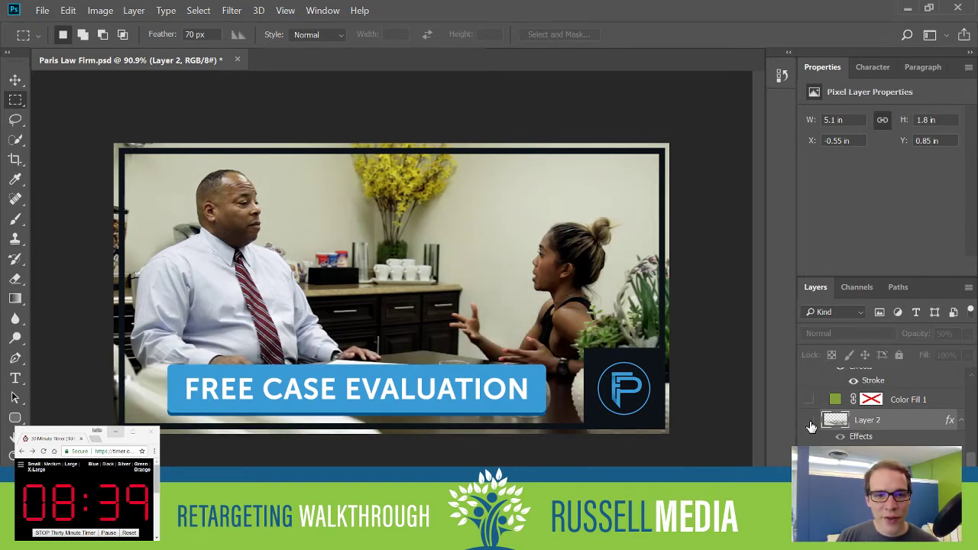
left_click(810, 425)
left_click(811, 425)
left_click(811, 425)
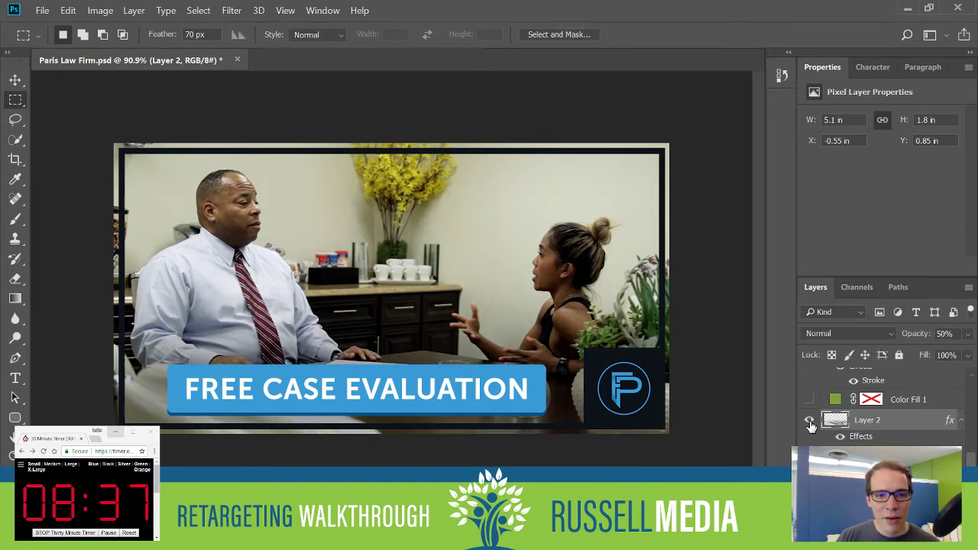
left_click(810, 425)
left_click(811, 425)
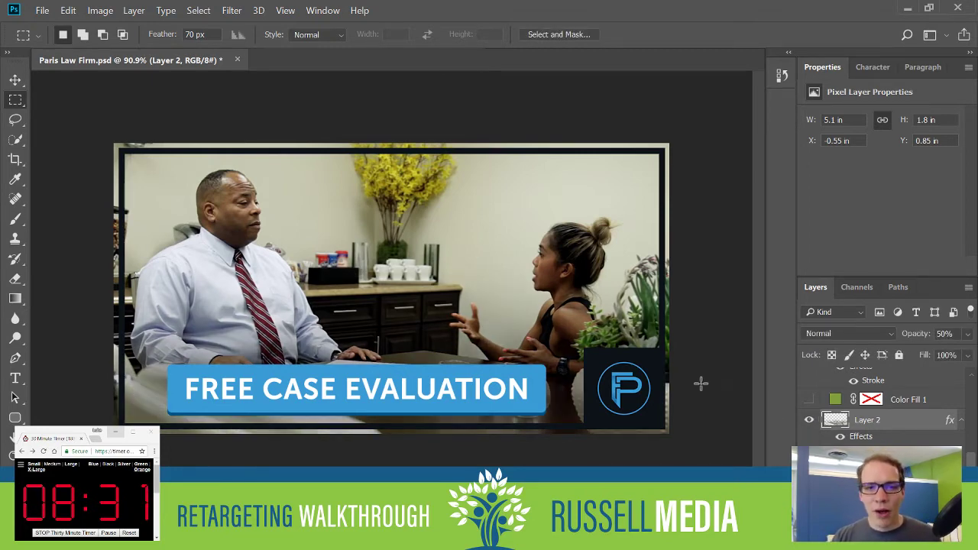
- Hide the Border layer, comparing the ad image with and without the frame
scroll(879, 416, "up", 3)
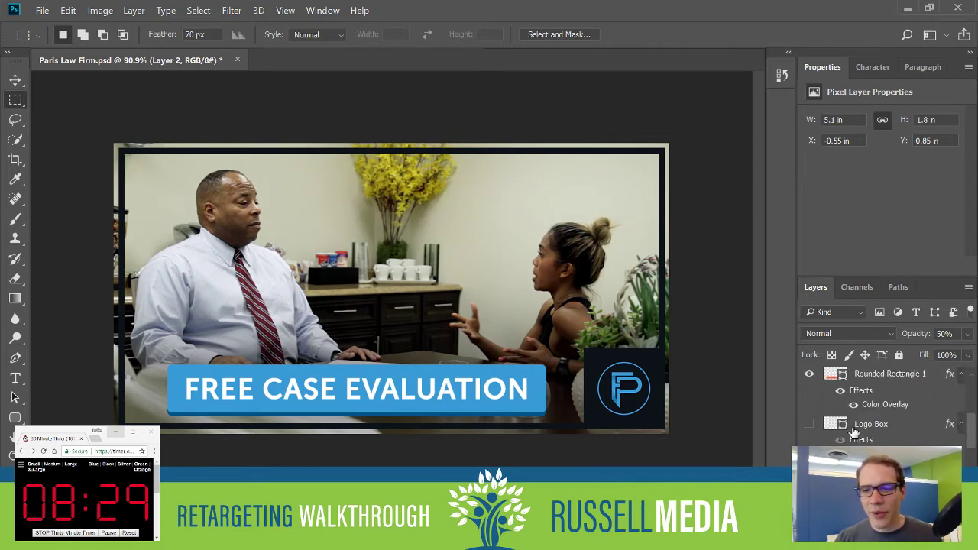
key("Delete")
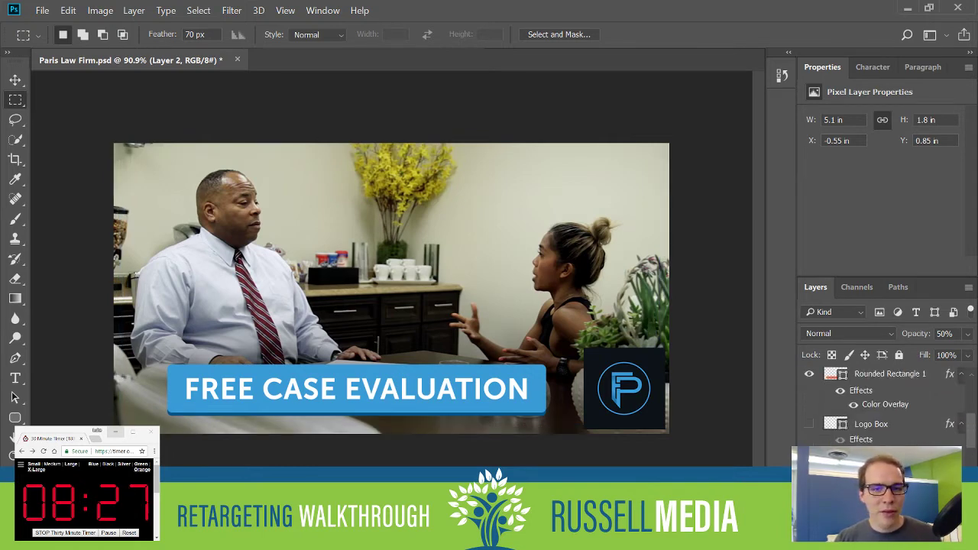
key("ctrl+z")
key("ctrl+z")
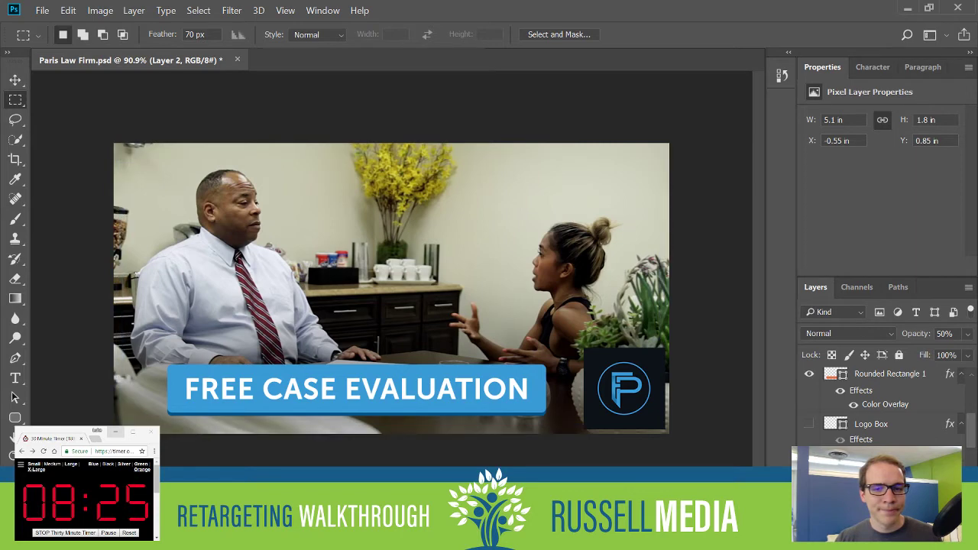
key("ctrl+z")
key("ctrl+z")
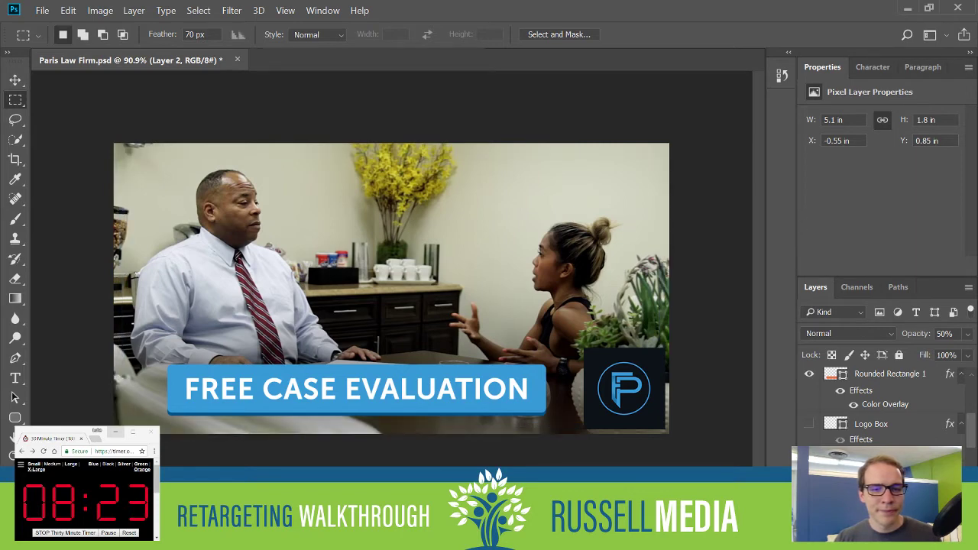
- Raise the opacity of the dark gradient on Layer 2 to 88%
scroll(887, 405, "down", 3)
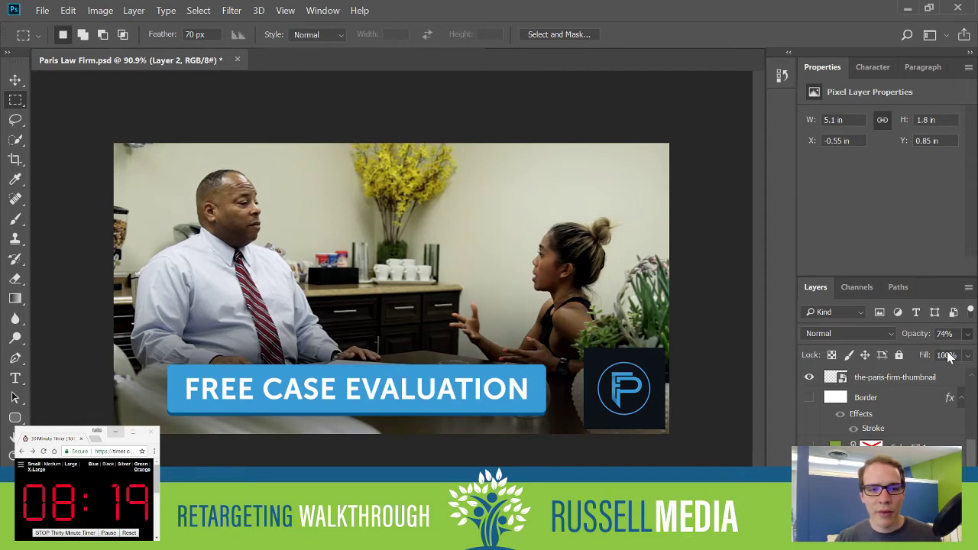
key("8")
key("8")
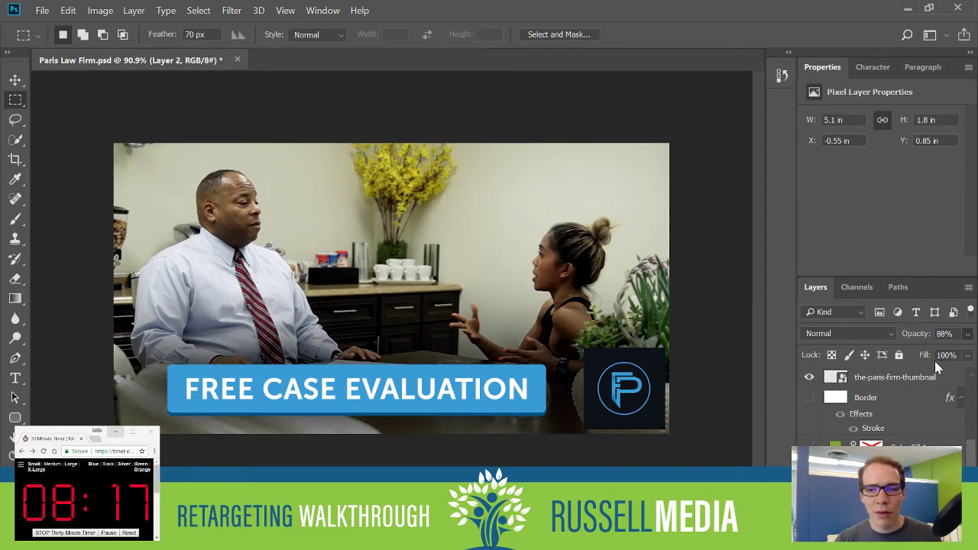
- Nudge the FREE CASE EVALUATION text together with its rounded rectangles left and slightly down, to X 95 px and Y 479 px
scroll(913, 430, "up", 3)
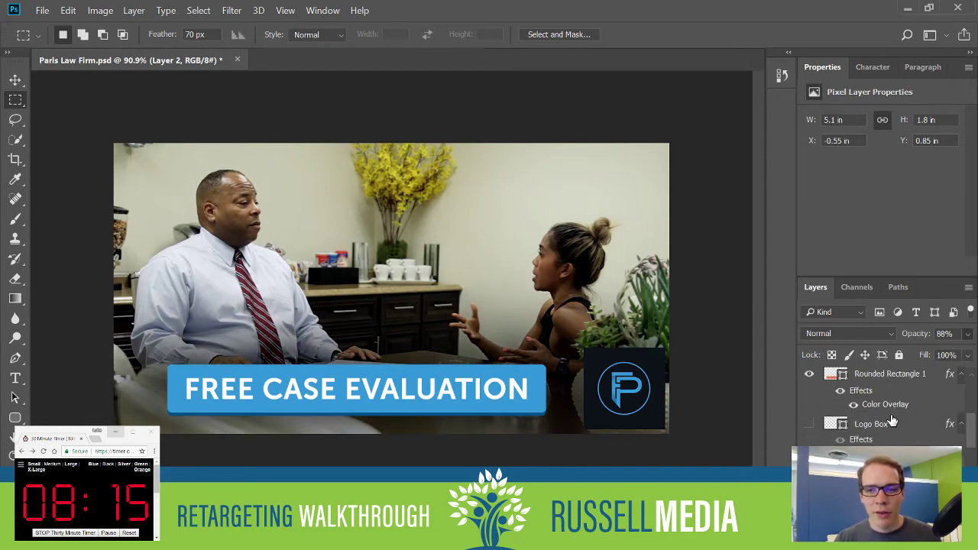
left_click(886, 422)
left_click(879, 402, "shift")
left_click(15, 80)
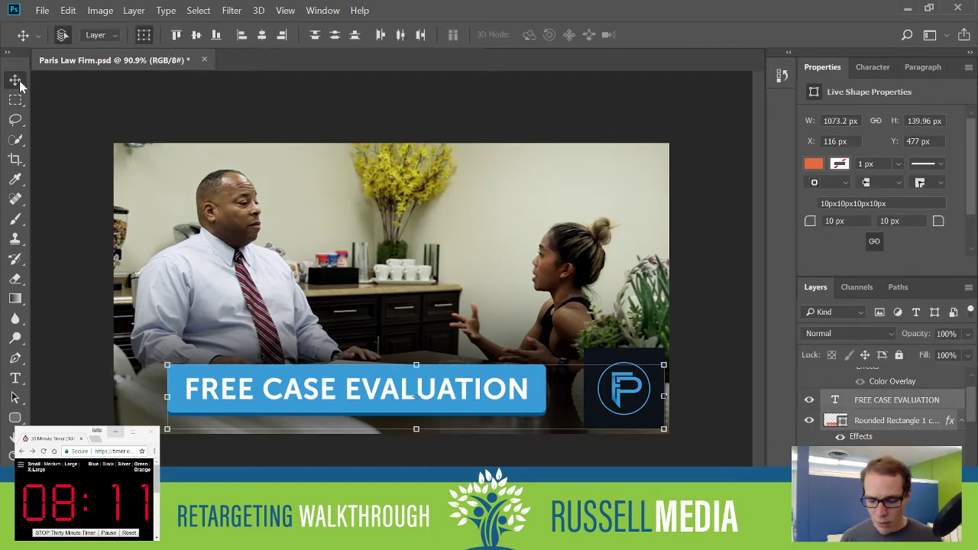
key("Left")
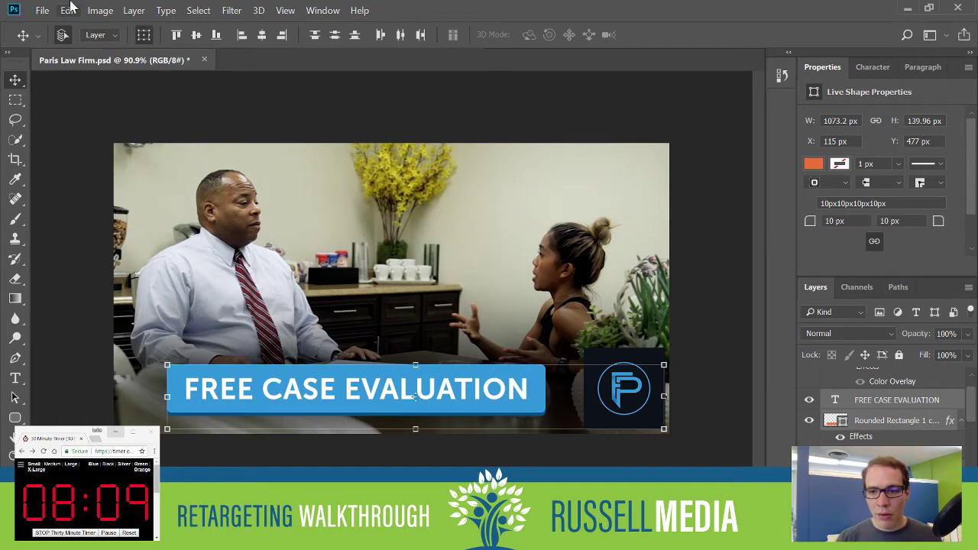
scroll(850, 434, "down", 3)
scroll(876, 423, "up", 3)
left_click(876, 422)
key("Left")
key("Left")
key("Left")
key("Left")
key("Left")
key("Left")
key("Left")
key("Left")
key("Left")
key("Left")
key("Left")
key("Left")
key("Left")
key("Left")
key("Left")
key("Left")
key("Left")
key("Left")
key("Down")
key("Down")
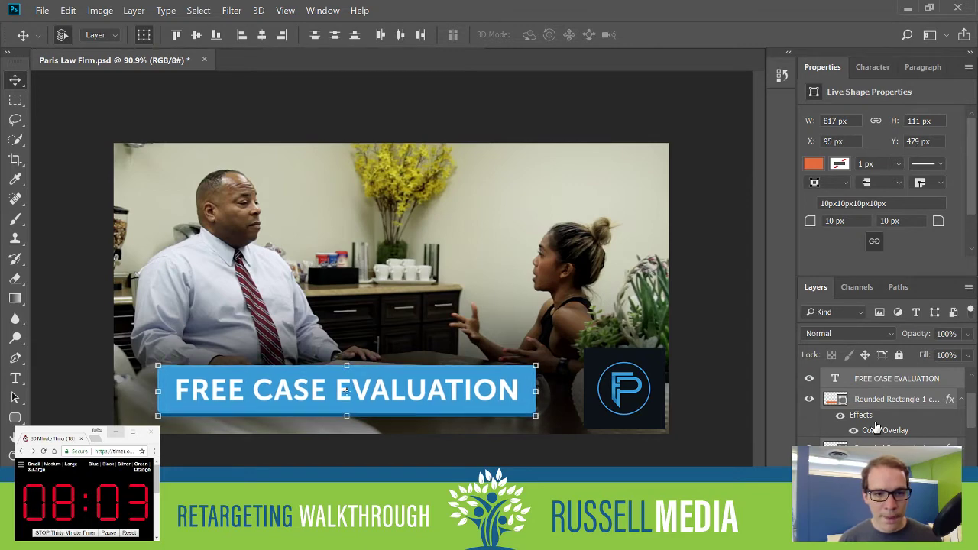
key("h")
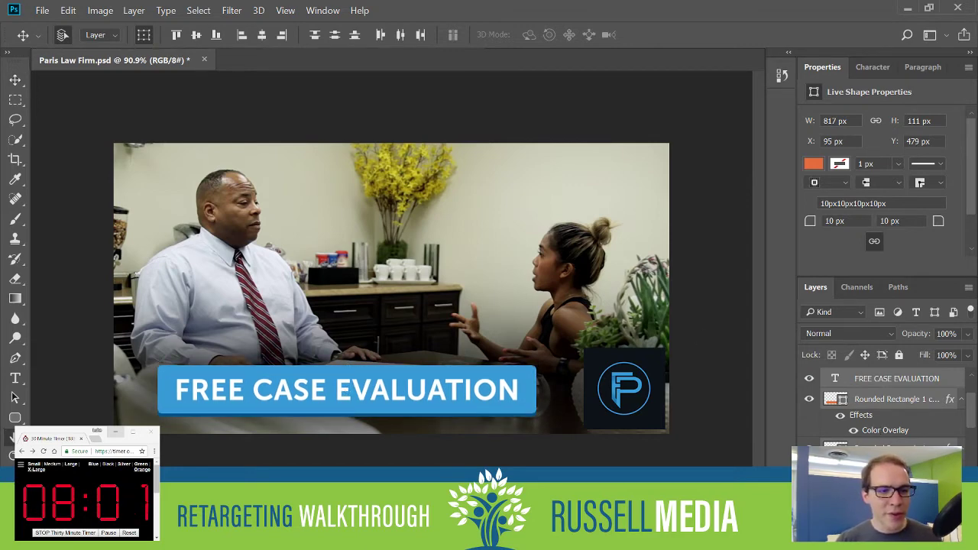
- Save the finished ad image in Paris Law Firm.psd
key("ctrl+s")
left_click(42, 15)
left_click(105, 168)
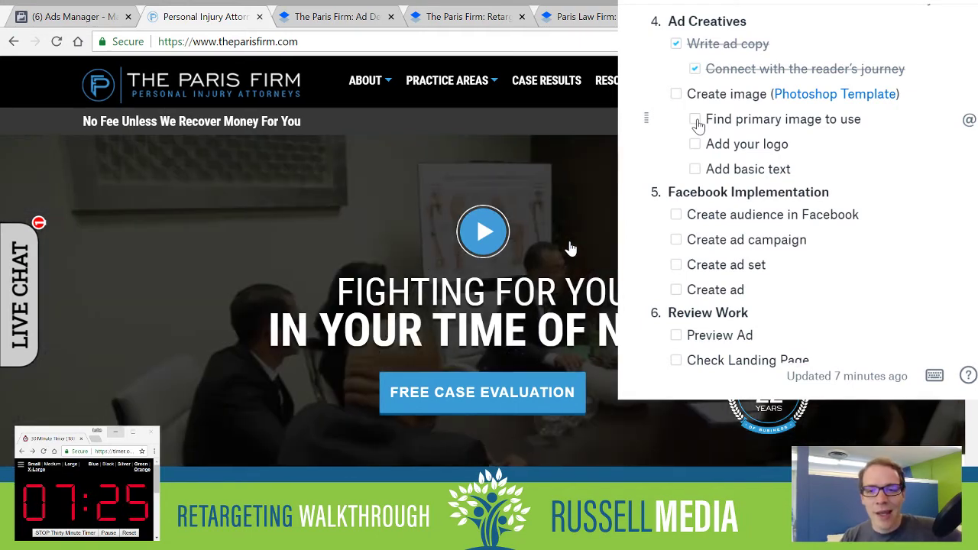
- Mark the primary image, logo, basic text and Create image tasks as done in the Ad Creatives checklist
left_click(695, 121)
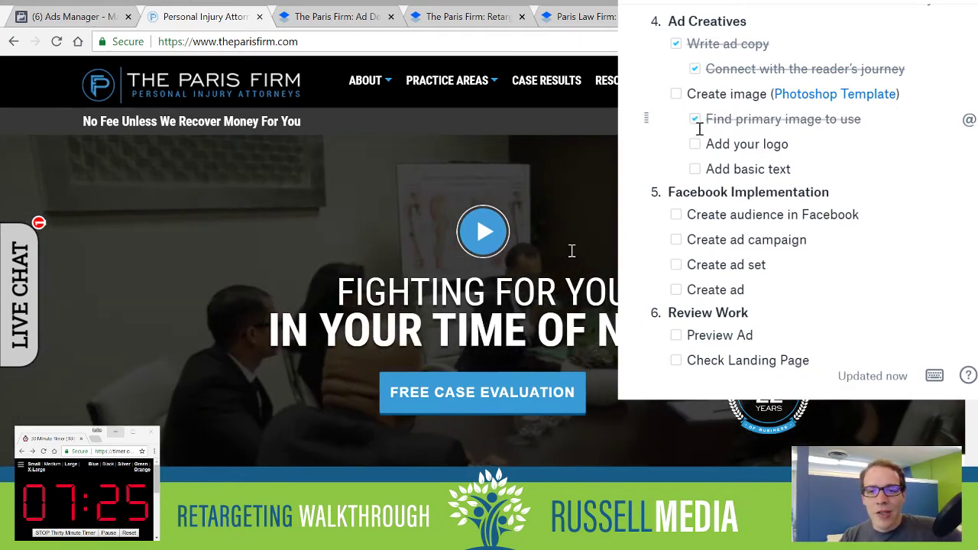
left_click(695, 145)
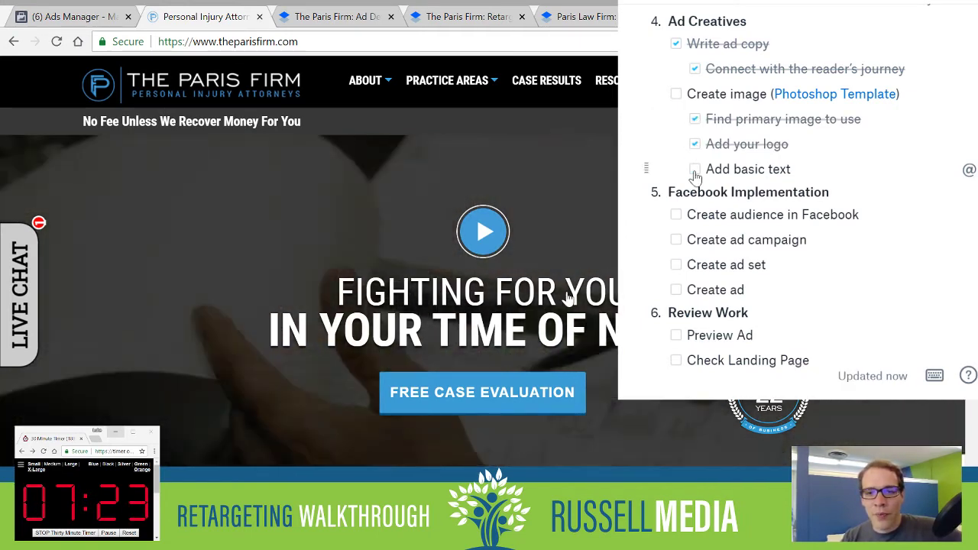
left_click(695, 169)
left_click(676, 94)
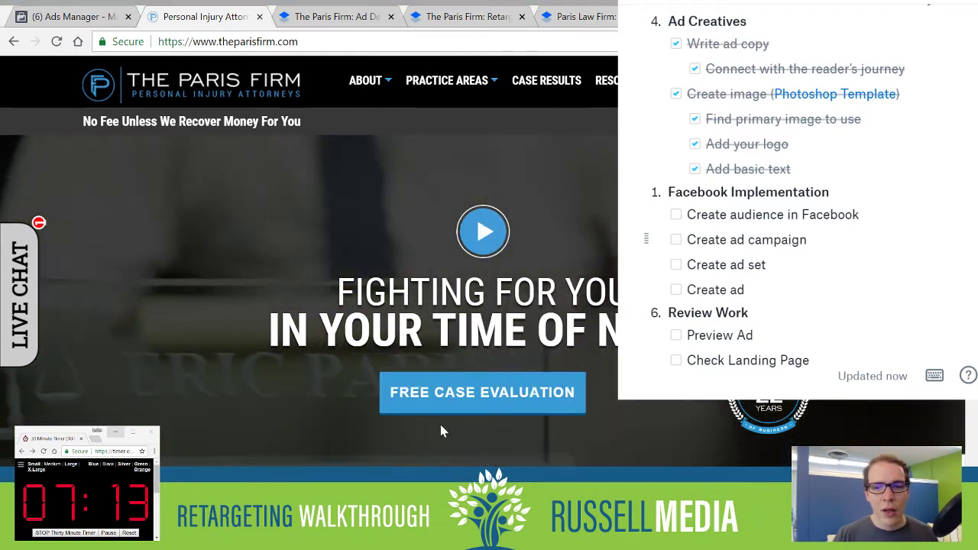
- Switch to Facebook Ads Manager and open the account's Audiences page
scroll(753, 166, "down", 1)
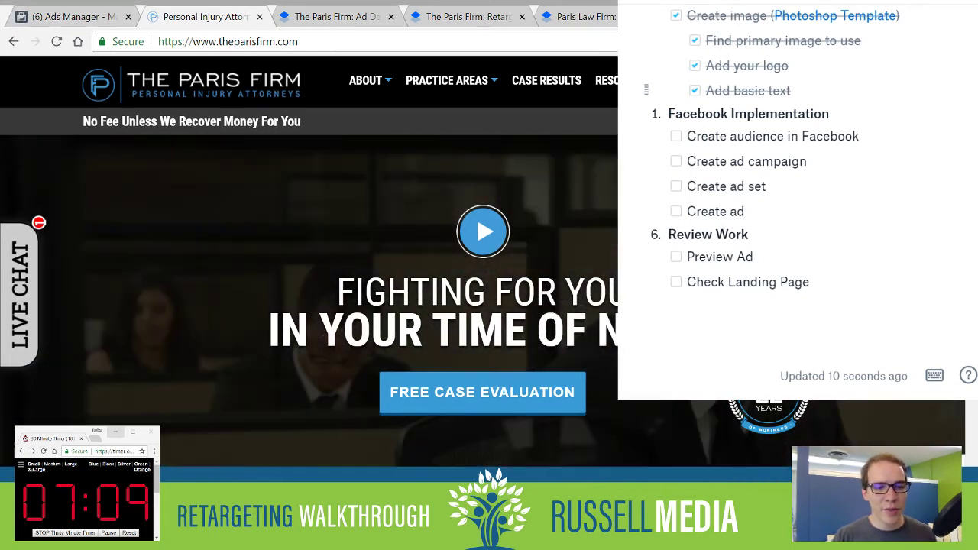
left_click(93, 13)
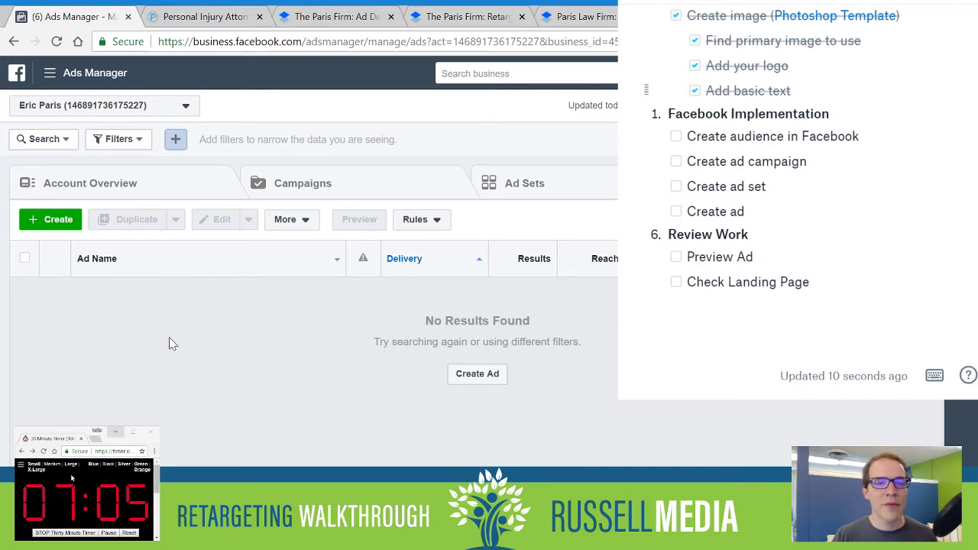
left_click(49, 73)
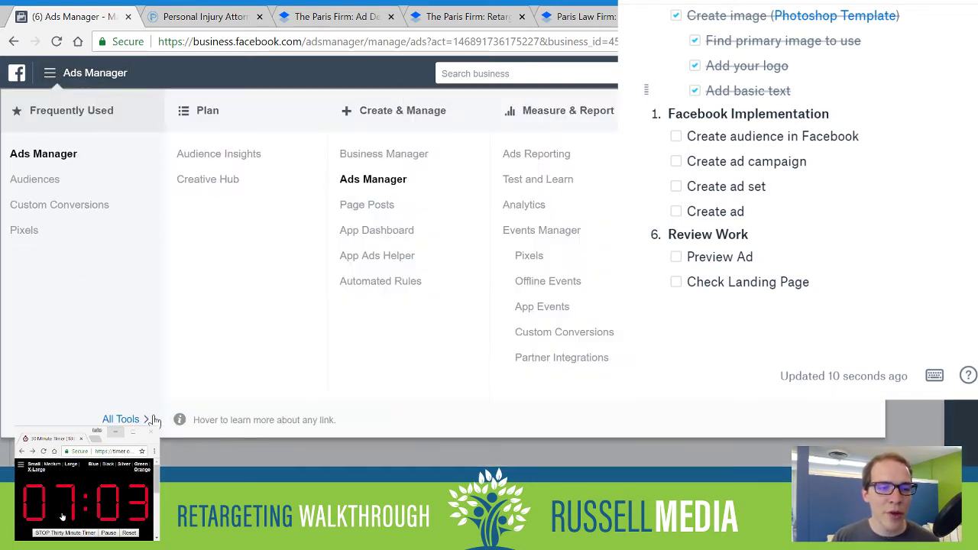
left_click(35, 181)
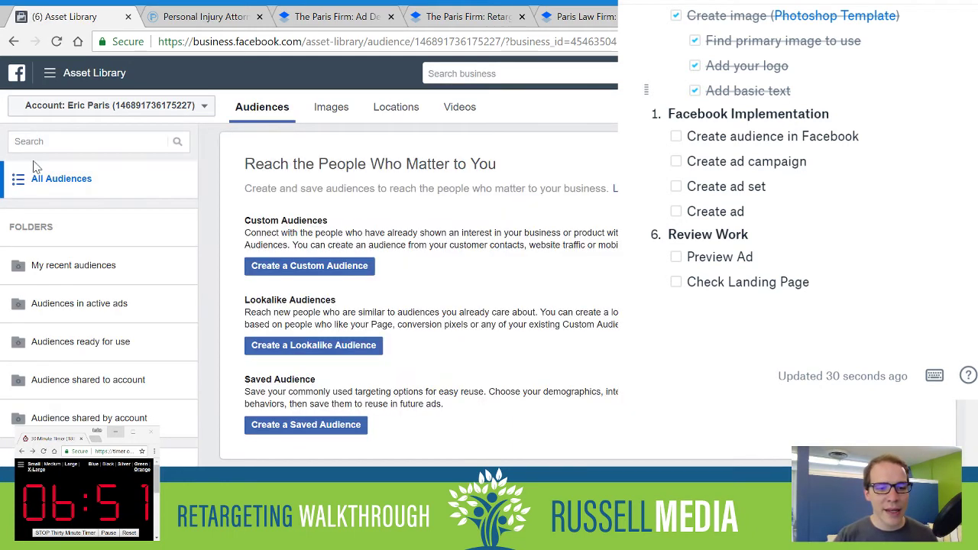
- Bring up The Paris Firm: Retargeting Plan document and move its browser tab next to the Asset Library tab
left_click(356, 14)
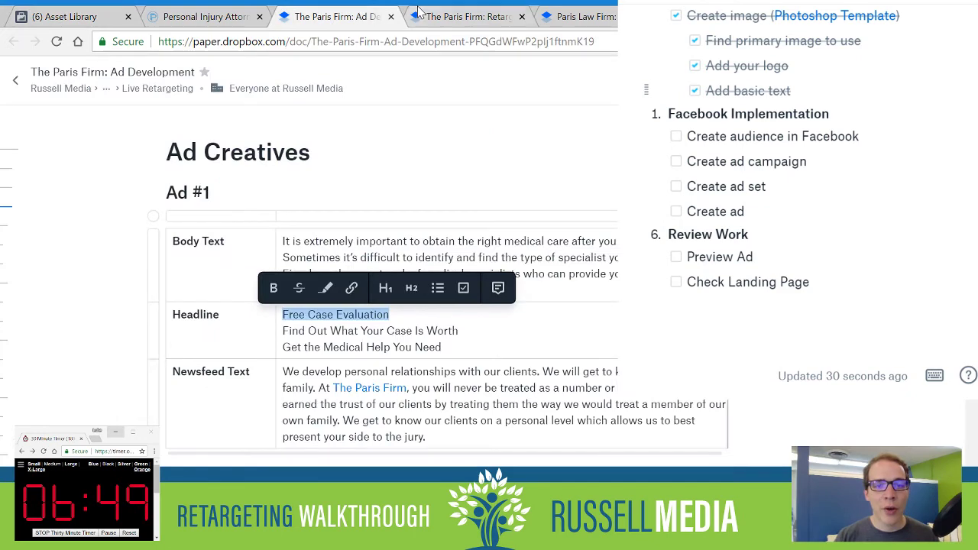
left_click(421, 14)
left_click_drag(451, 17, 191, 17)
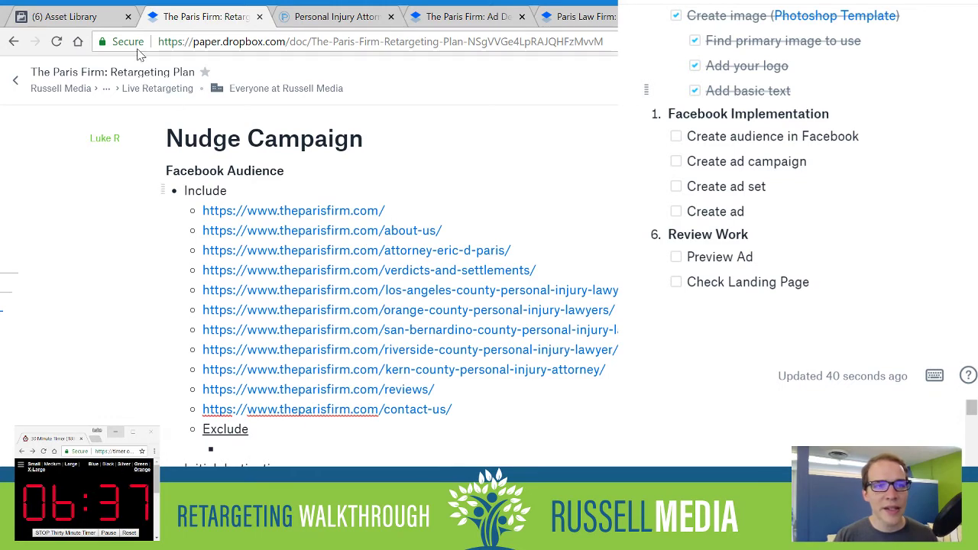
- Start a custom audience in the Asset Library from Website Traffic, including people who visited specific web pages
left_click(69, 16)
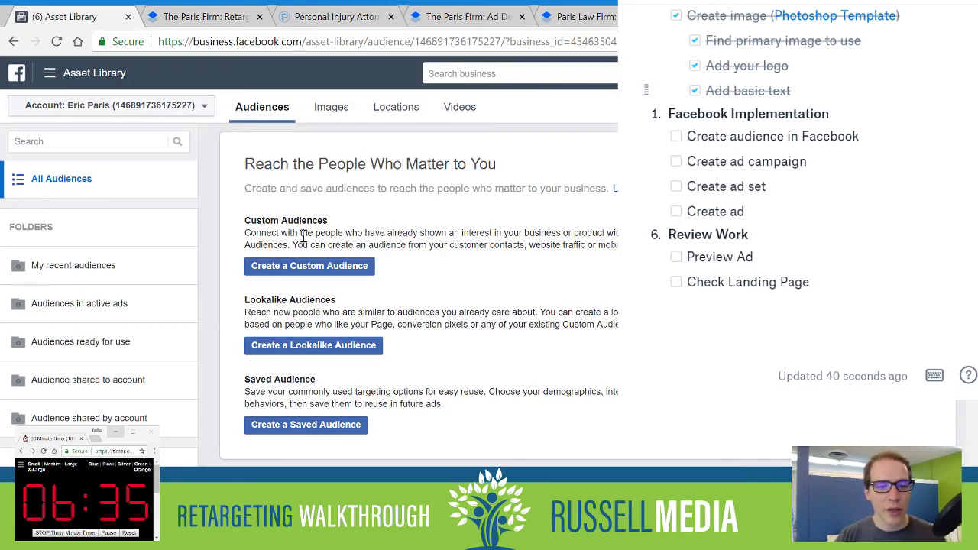
left_click(292, 272)
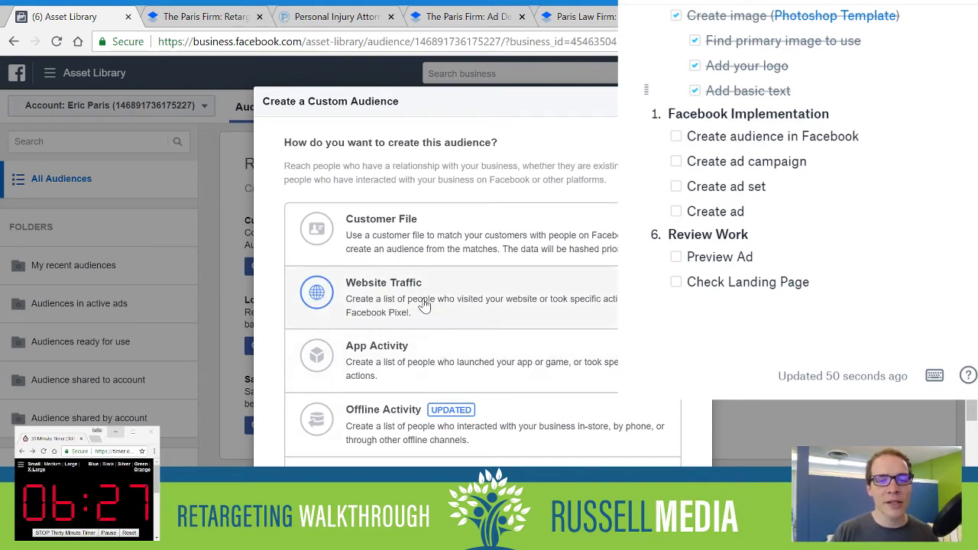
left_click(396, 296)
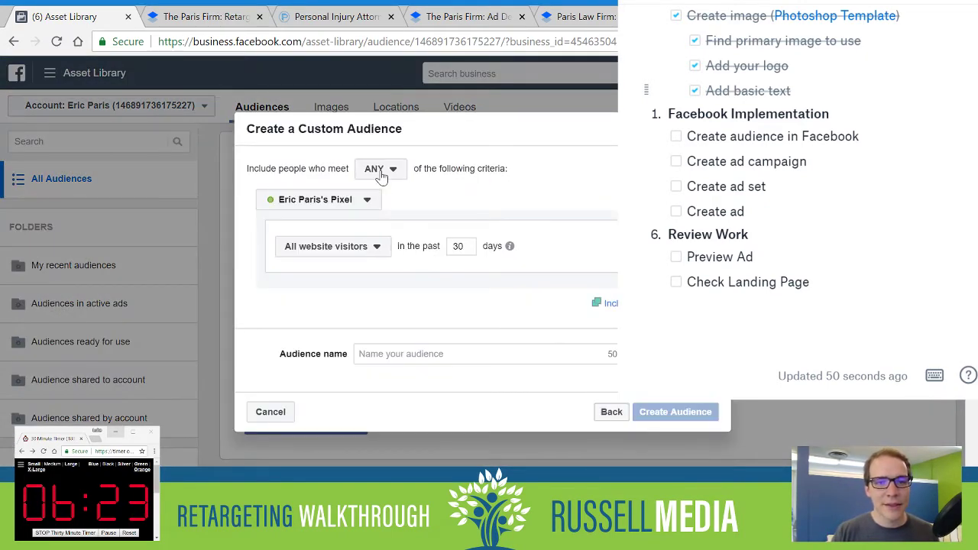
left_click(329, 247)
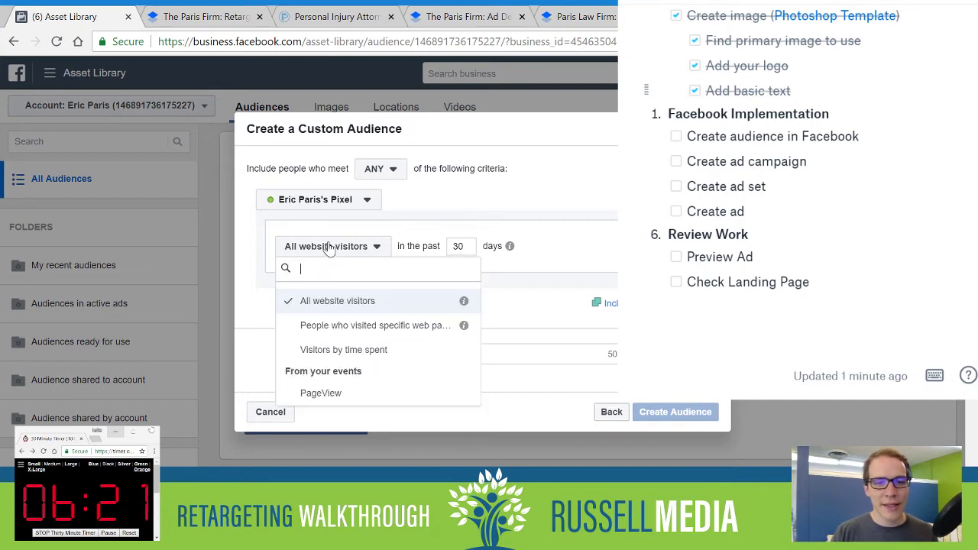
left_click(355, 326)
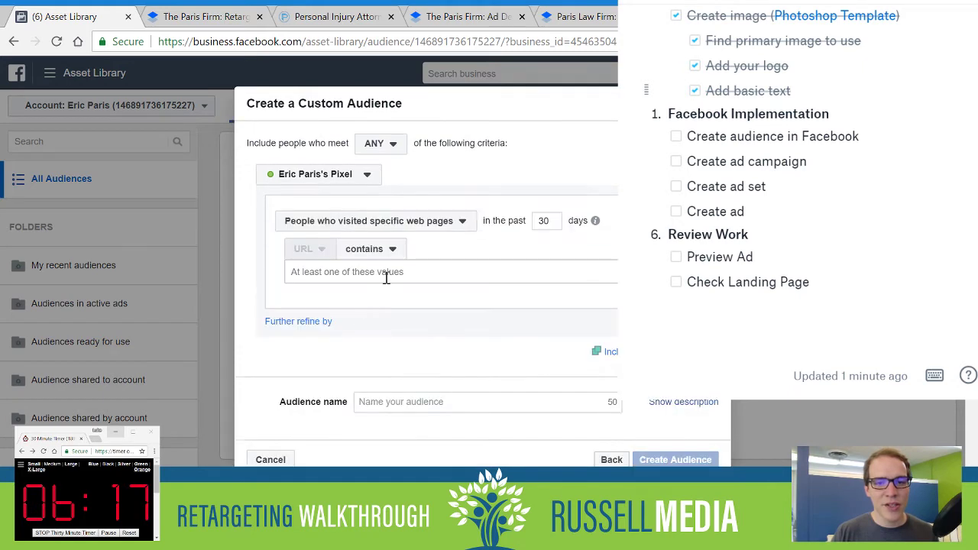
left_click(211, 19)
left_click_drag(385, 211, 200, 211)
key("ctrl+c")
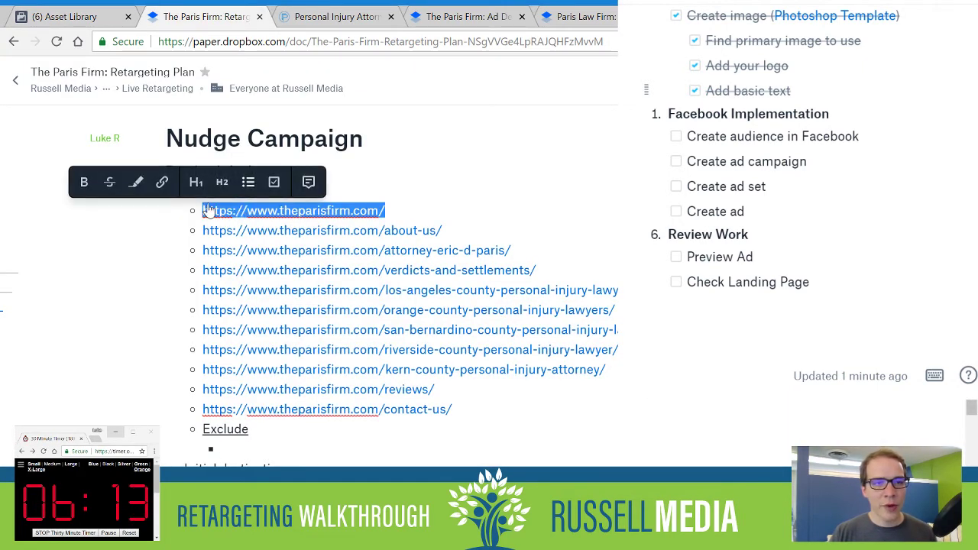
key("ctrl+1")
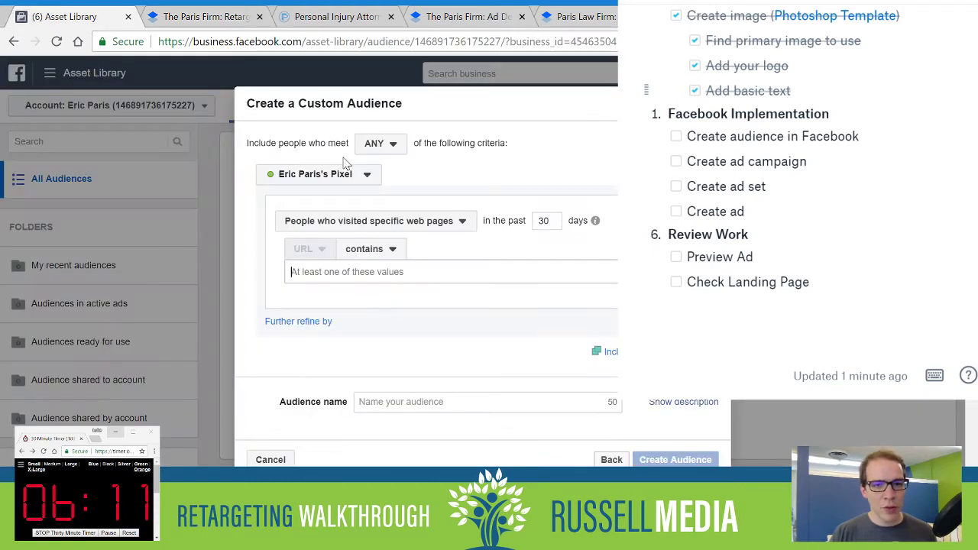
left_click(378, 249)
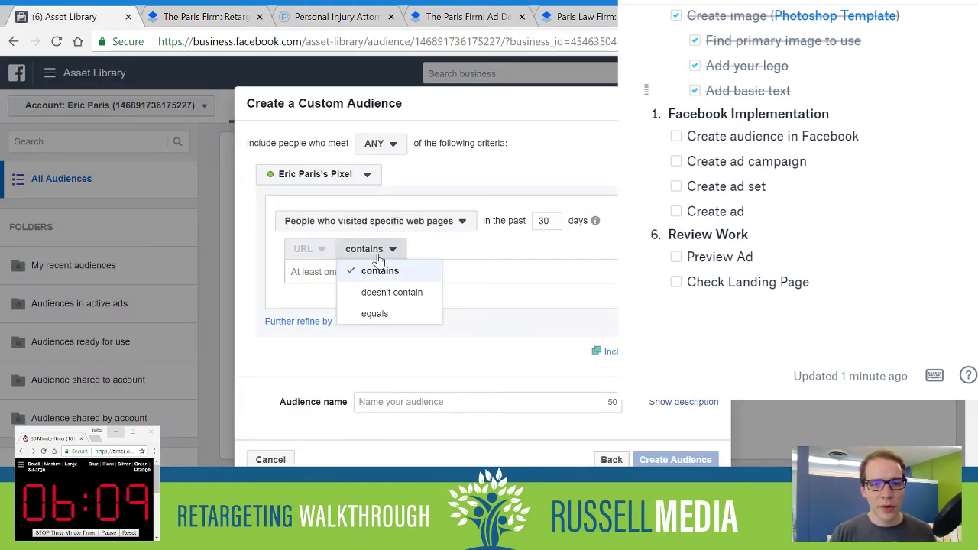
left_click(375, 312)
left_click(384, 273)
key("ctrl+v")
key("Return")
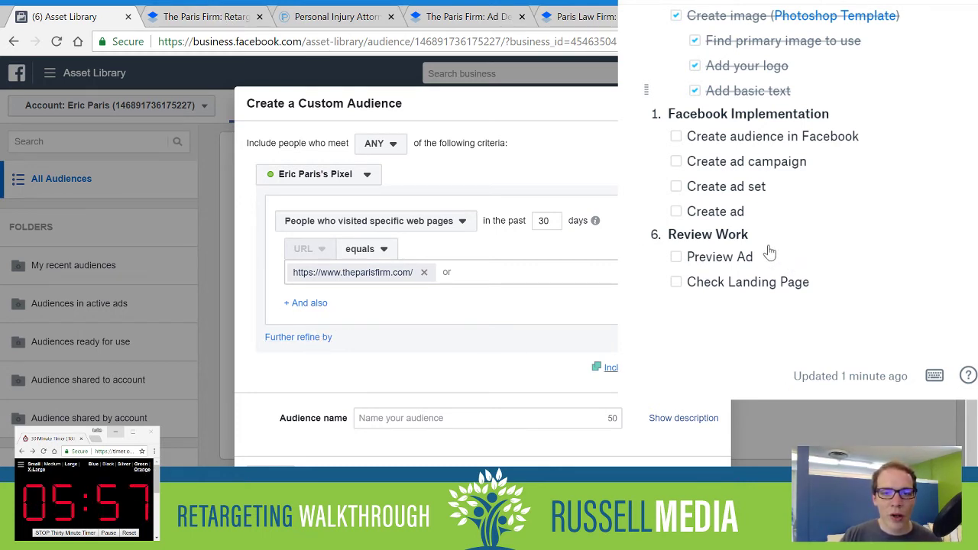
- Configure the audience's second include rule to target people who visited specific web pages
scroll(408, 375, "down", 2)
left_click(334, 327)
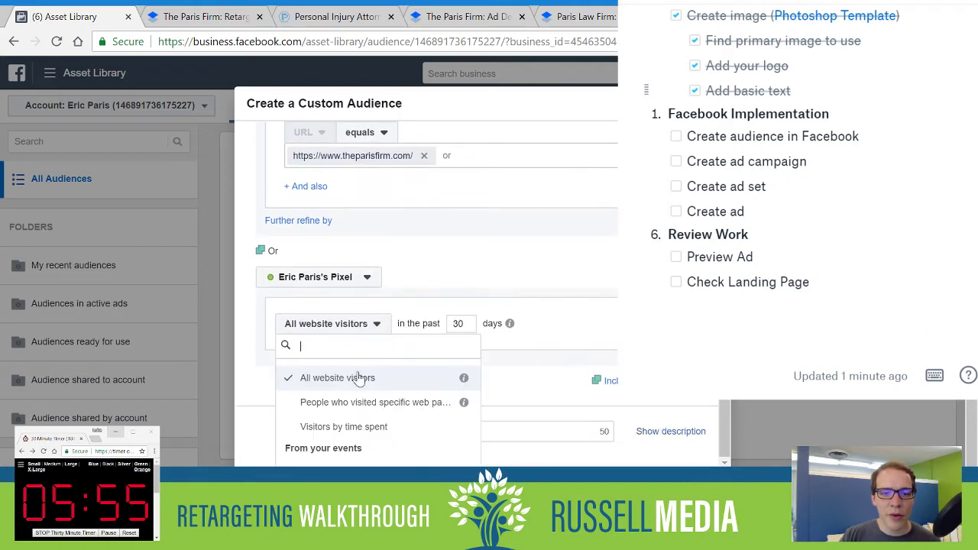
left_click(368, 403)
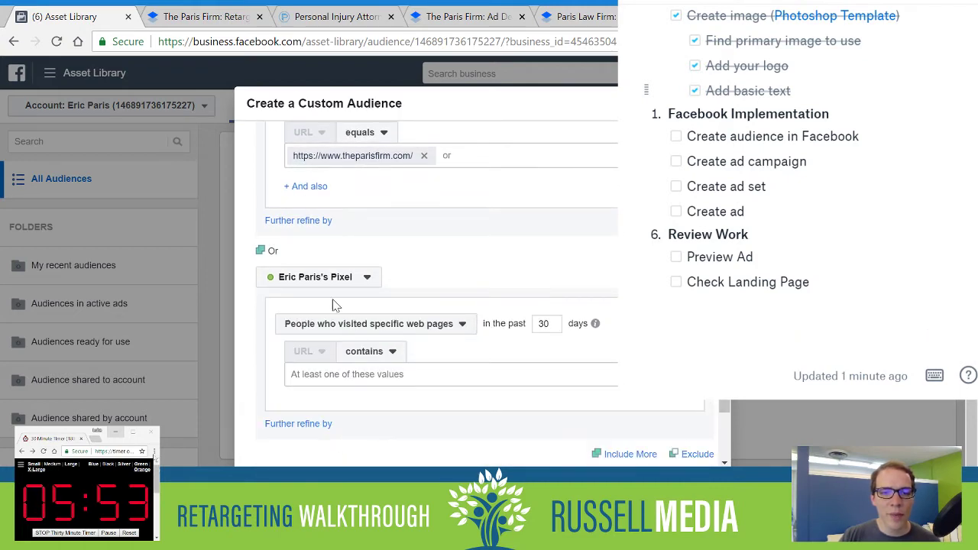
- Add /about-us/, copied from the Retargeting Plan's include list, as a contains value for the second rule's URL
left_click(221, 16)
left_click_drag(450, 230, 379, 230)
key("ctrl+c")
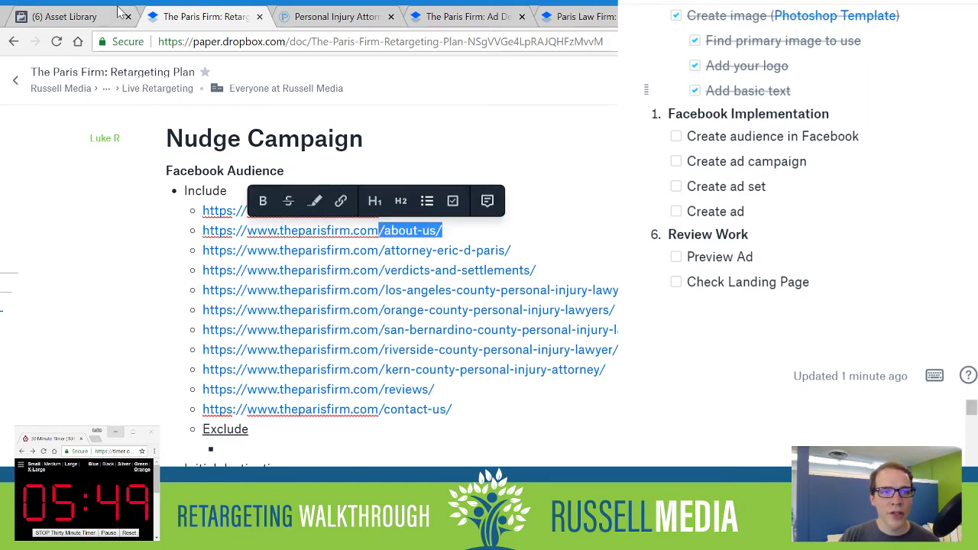
left_click(125, 14)
left_click(362, 375)
key("ctrl+v")
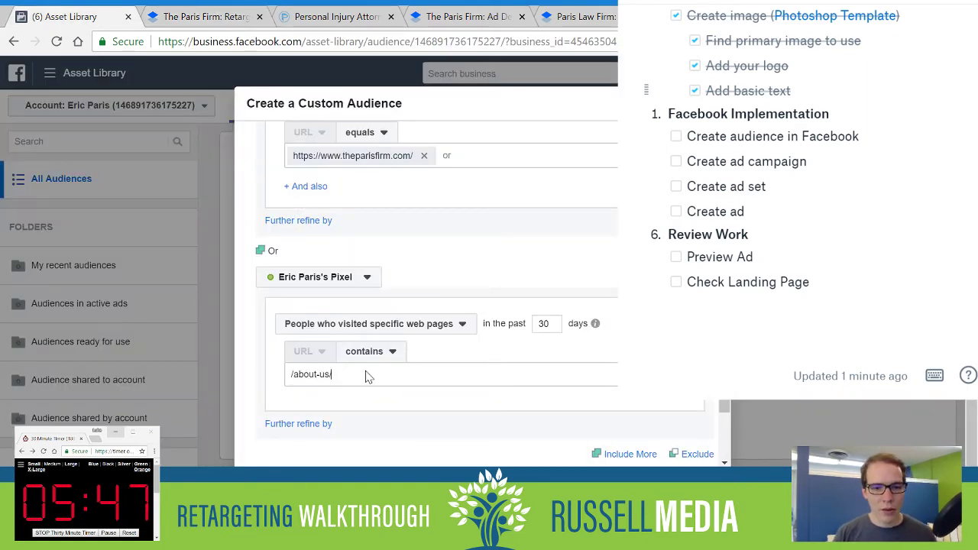
key("Return")
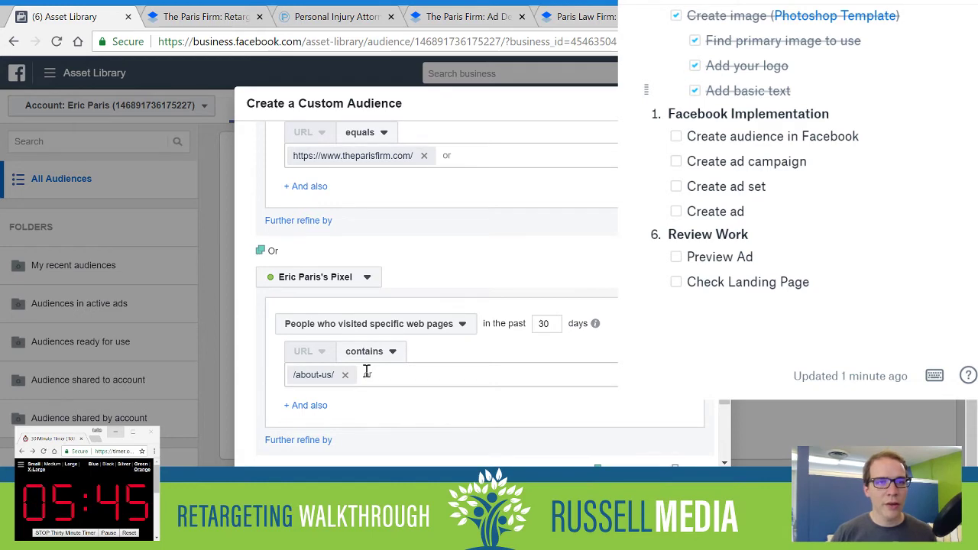
- Add the attorney profile page's path and /verdicts-and-settlements/ from the Retargeting Plan to the second rule's URL values
key("ctrl+Tab")
left_click_drag(519, 243, 381, 250)
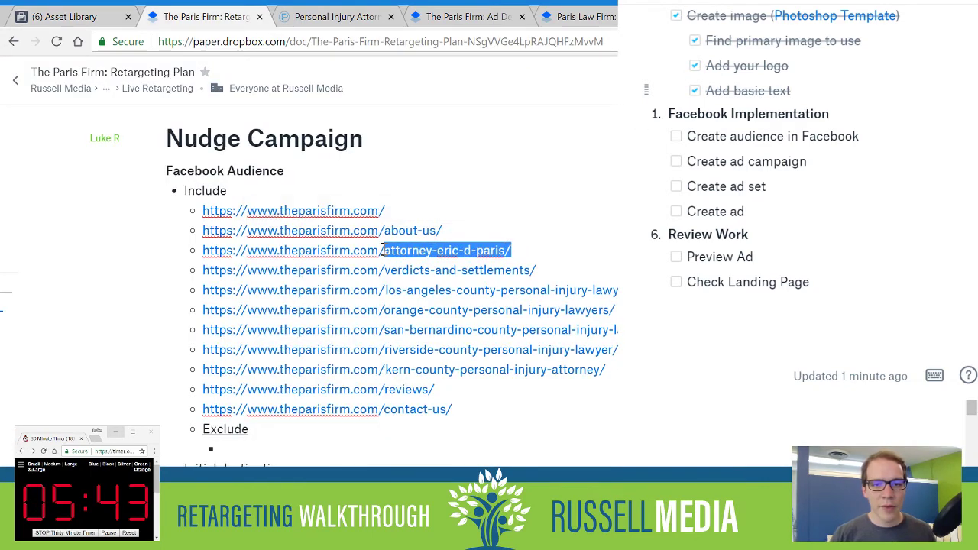
key("ctrl+c")
key("ctrl+shift+Tab")
key("ctrl+v")
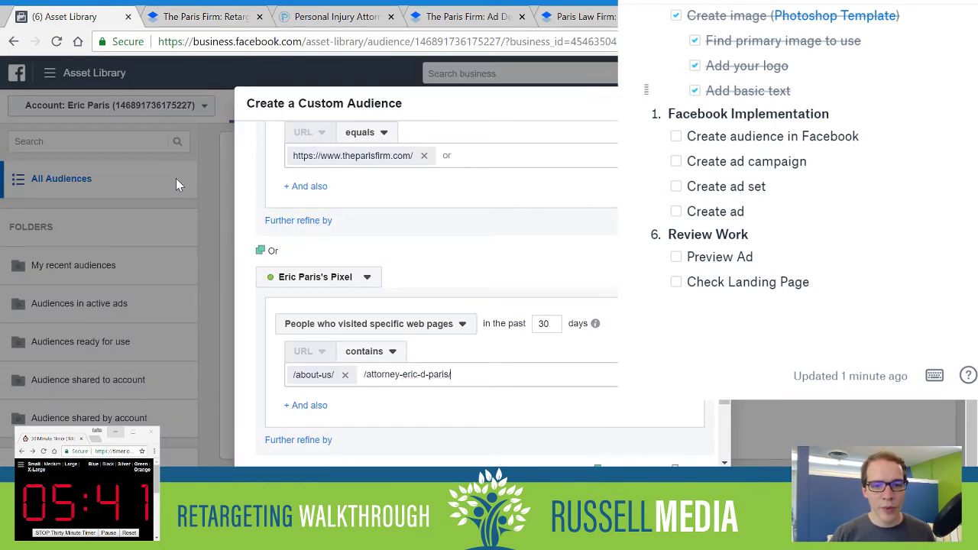
key("ctrl+Tab")
left_click_drag(537, 269, 382, 263)
key("ctrl+c")
key("ctrl+shift+Tab")
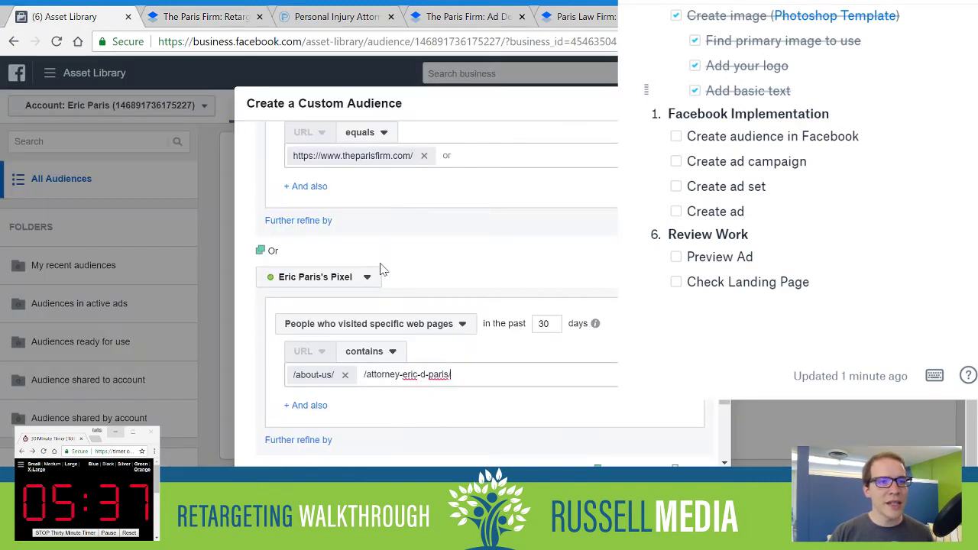
key("ctrl+v")
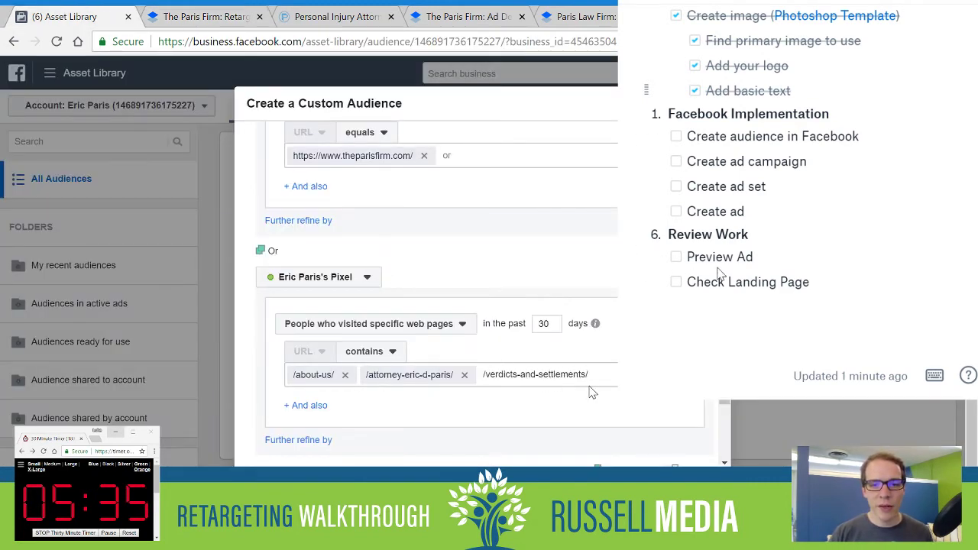
- Add los-angeles-county-personal-injury-lawyer/ and orange-county-personal-injury-lawyers/ from the Retargeting Plan to the second rule's URL values
key("ctrl+Tab")
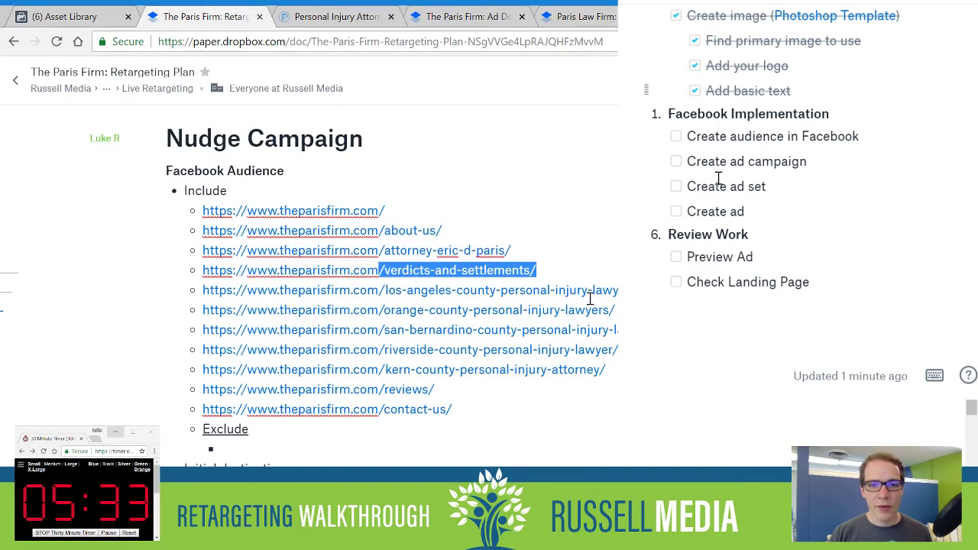
left_click_drag(617, 290, 386, 290)
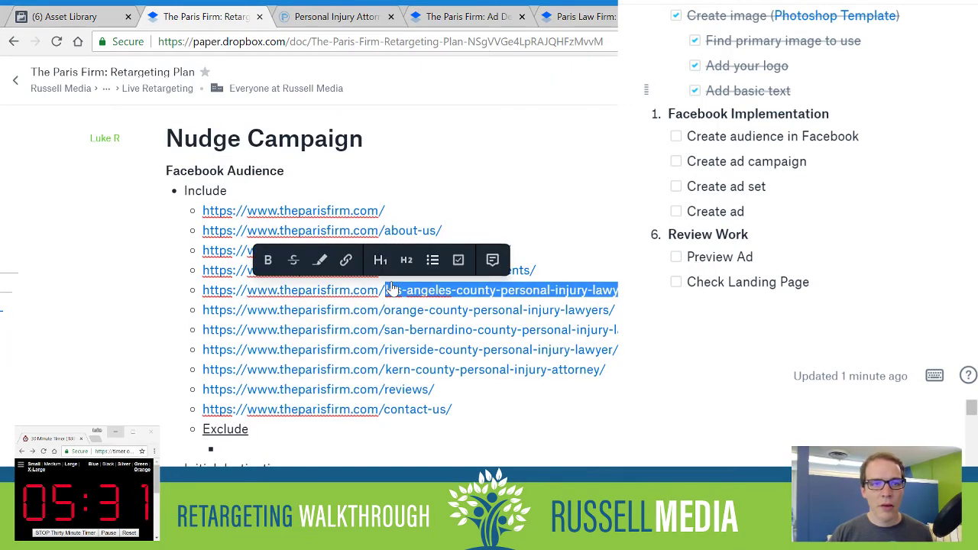
key("ctrl+c")
key("ctrl+shift+Tab")
key("ctrl+v")
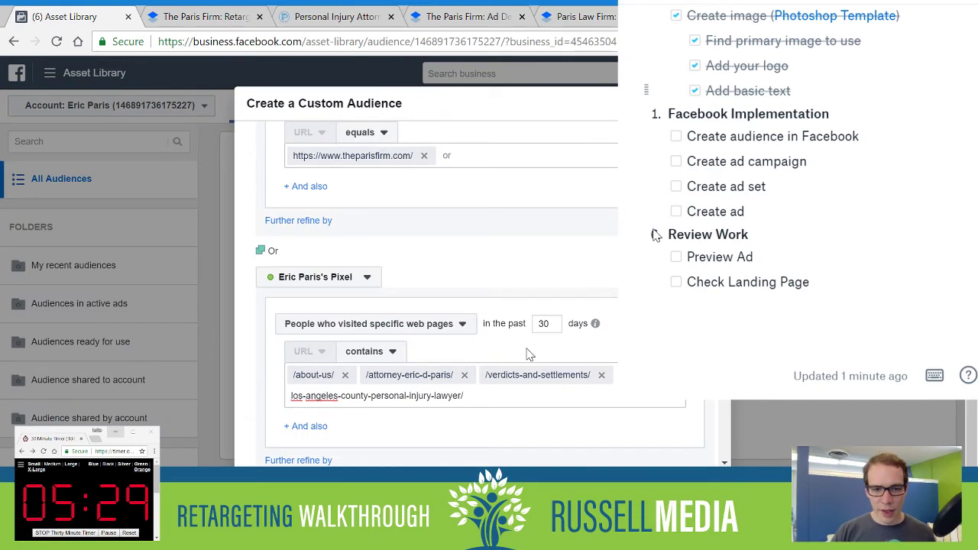
key("ctrl+Tab")
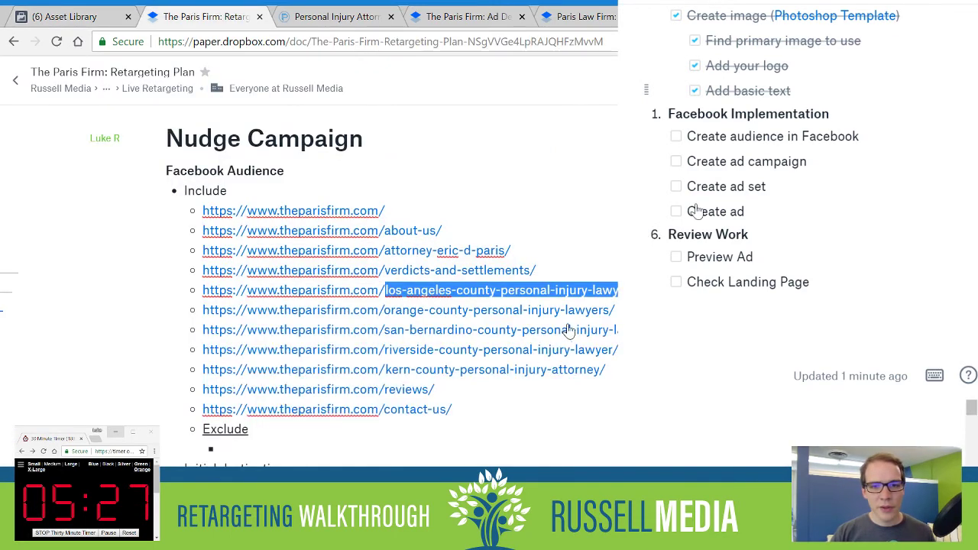
left_click_drag(616, 311, 385, 310)
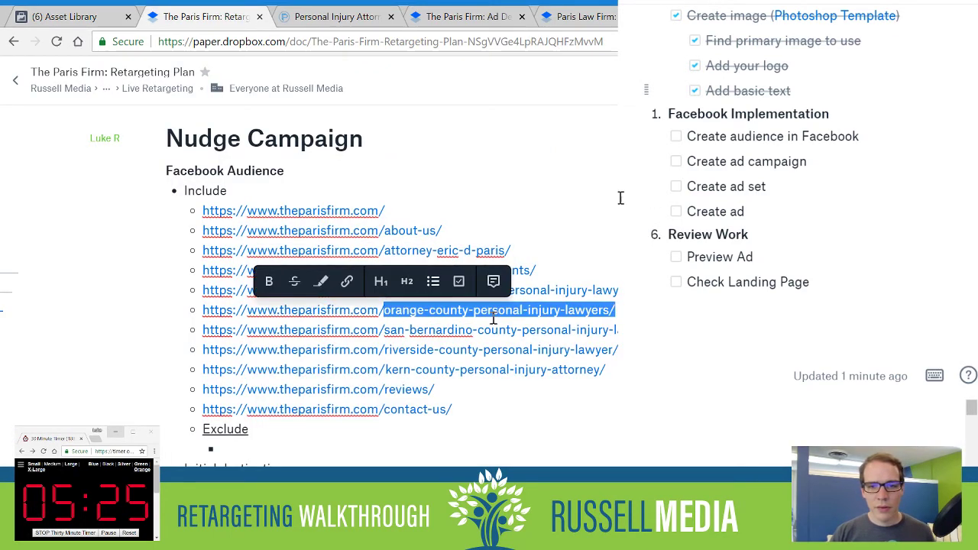
key("ctrl+c")
key("ctrl+shift+Tab")
key("Return")
key("ctrl+v")
- Add san-bernardino-county-personal-injury-lawyer/ and riverside-county-personal-injury-lawyer/ from the Retargeting Plan to the second rule's URL values
key("ctrl+Tab")
left_click_drag(616, 330, 386, 336)
key("ctrl+c")
key("ctrl+shift+Tab")
key("Return")
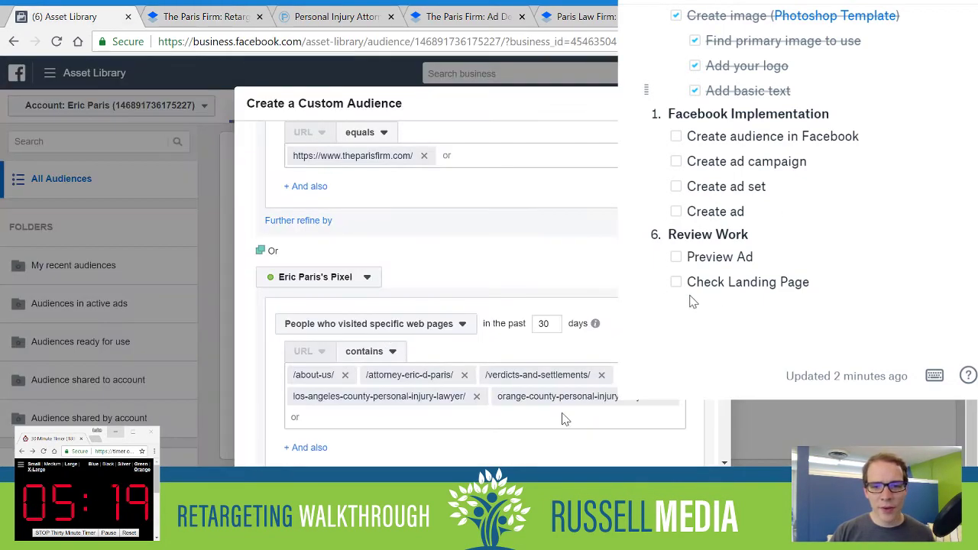
key("ctrl+v")
key("ctrl+Tab")
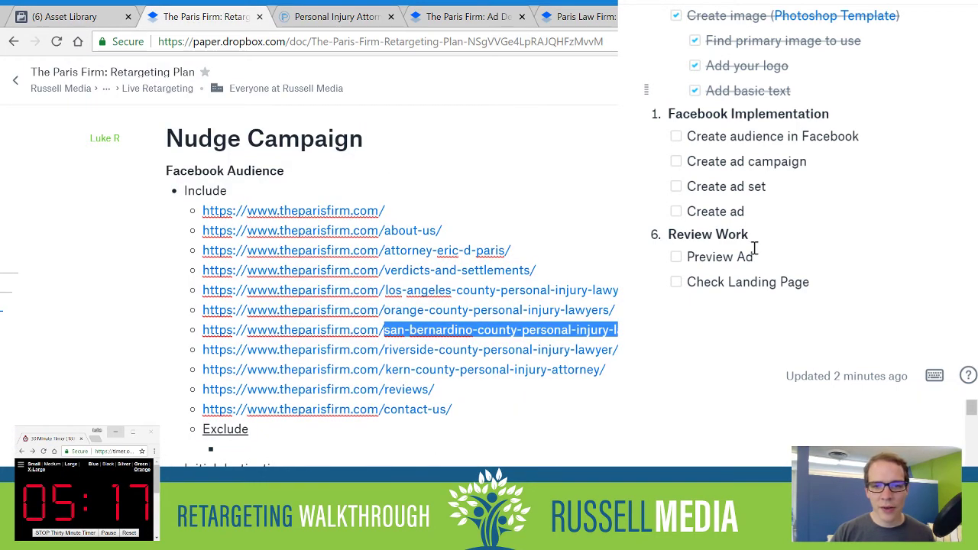
left_click_drag(617, 349, 383, 350)
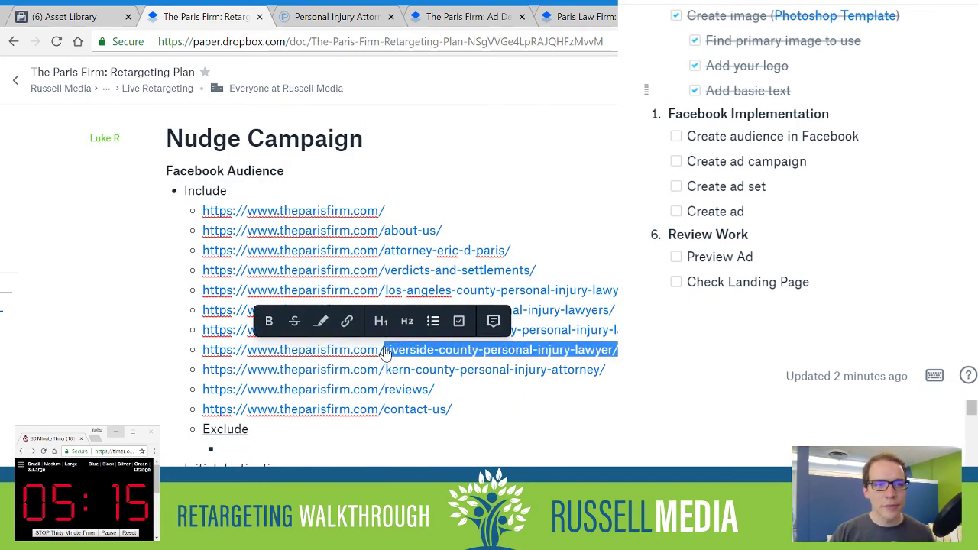
key("ctrl+c")
key("ctrl+shift+Tab")
key("Return")
key("ctrl+v")
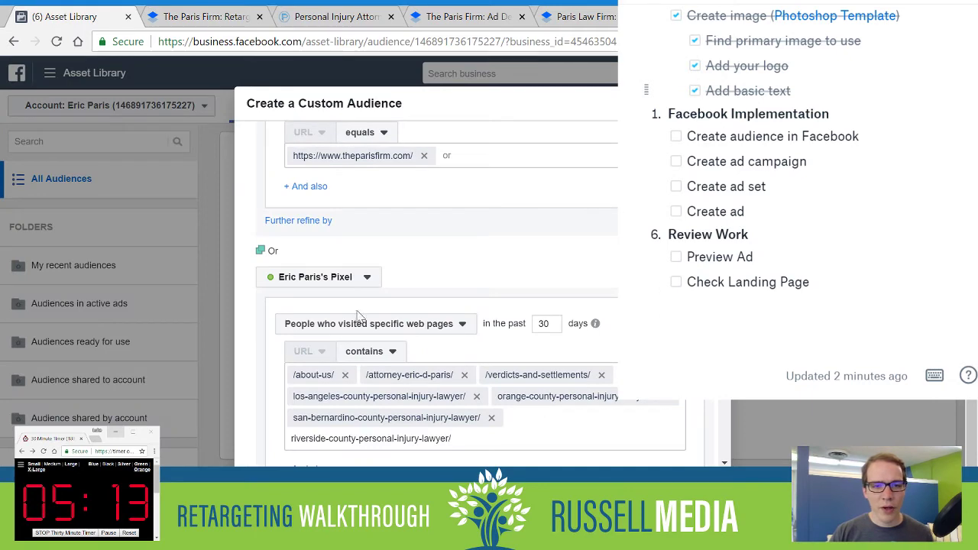
- Add kern-county-personal-injury-attorney/ from the Retargeting Plan to the second rule's URL values
key("ctrl+Tab")
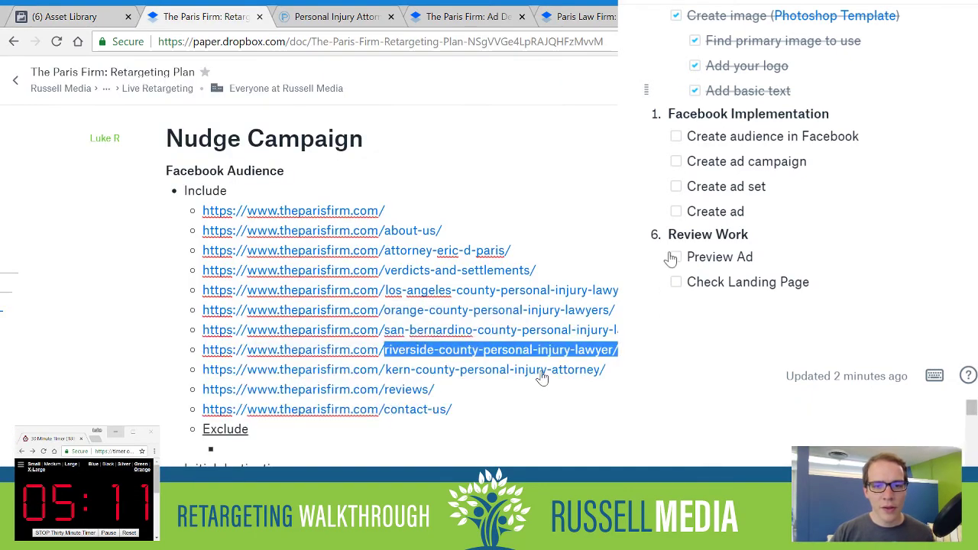
left_click_drag(607, 370, 385, 370)
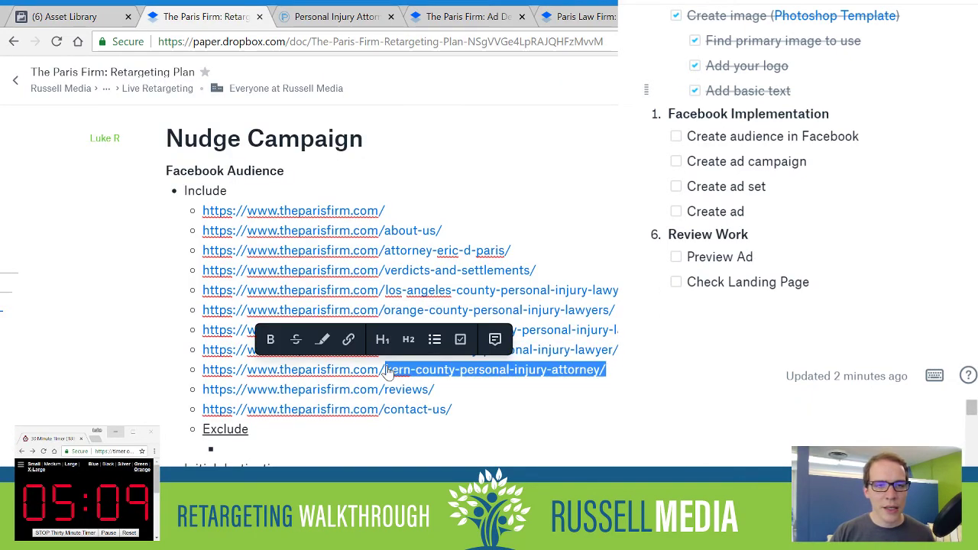
key("ctrl+c")
key("ctrl+shift+Tab")
key("Return")
key("ctrl+v")
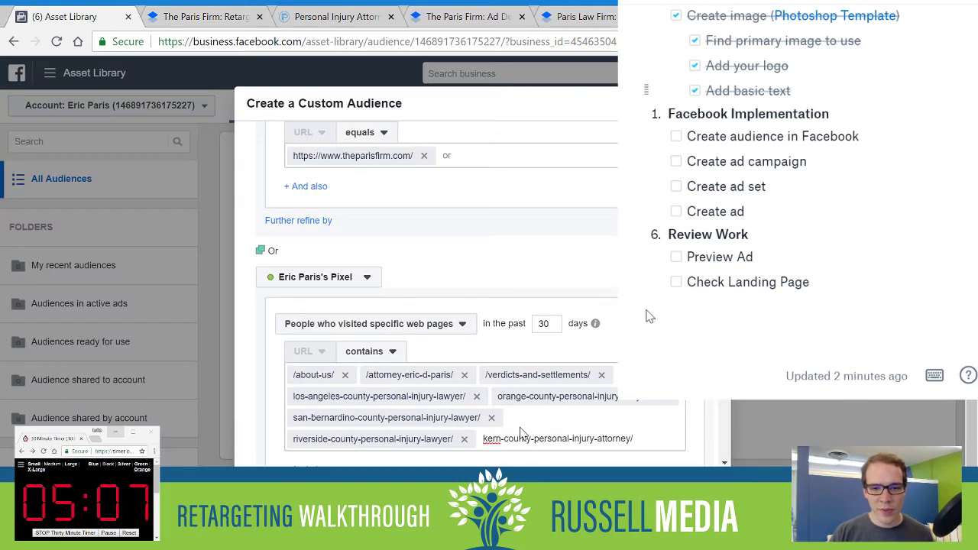
scroll(519, 421, "down", 2)
key("Return")
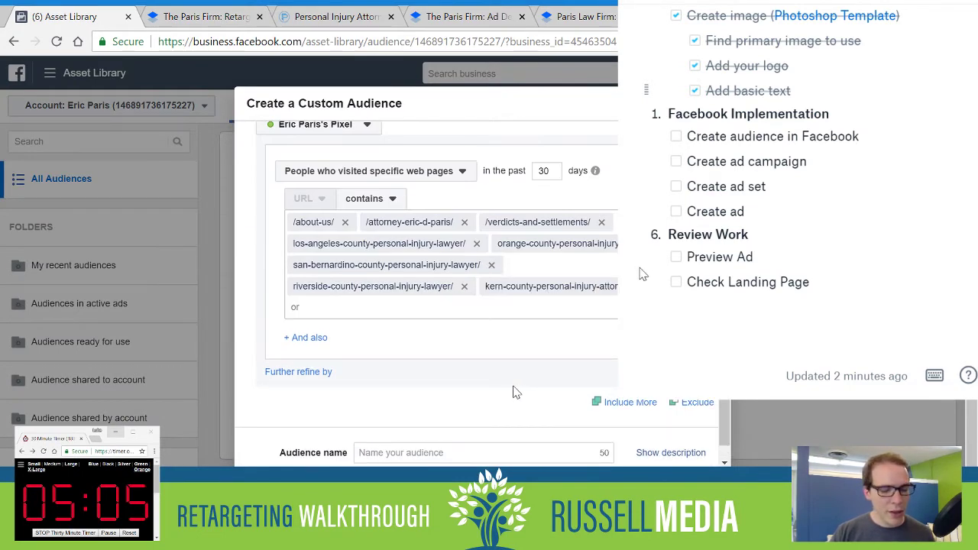
- Add /reviews/ and contact-us/ from the Retargeting Plan to the second rule's URL values
key("ctrl+Tab")
left_click_drag(455, 393, 383, 391)
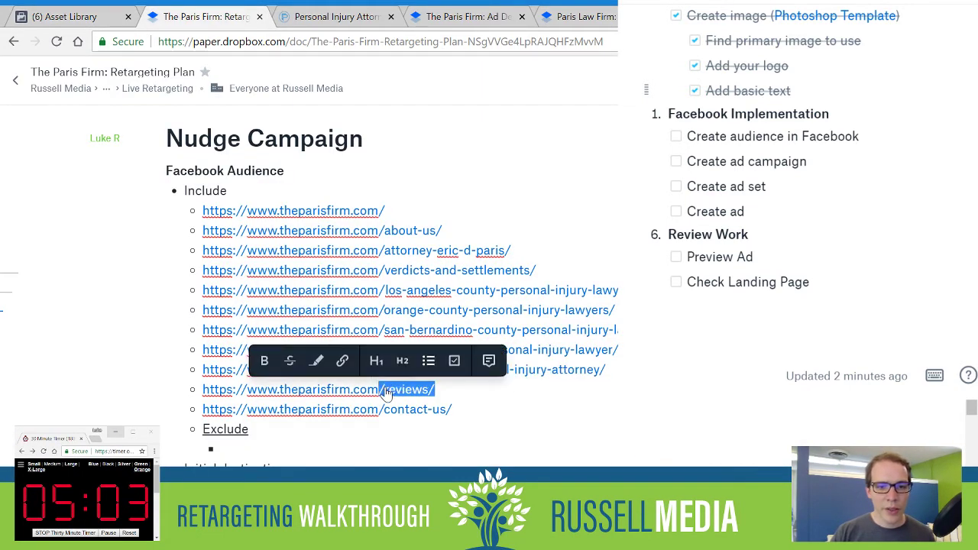
key("ctrl+shift+Tab")
key("ctrl+v")
key("Return")
key("ctrl+Tab")
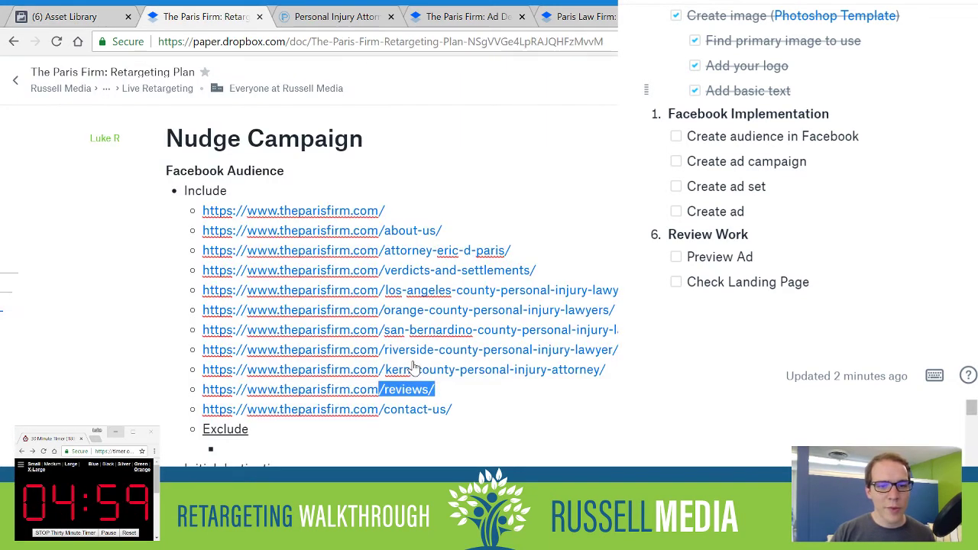
left_click_drag(465, 405, 384, 410)
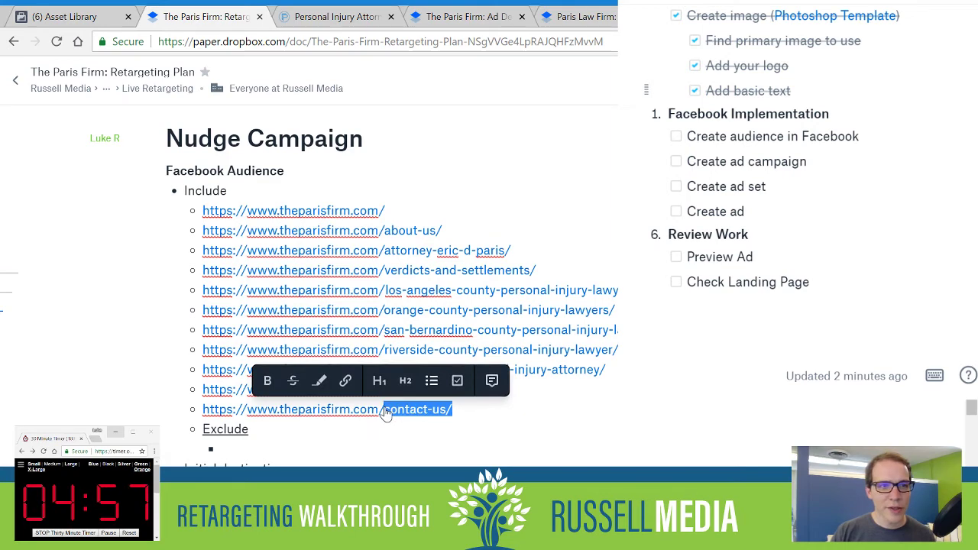
key("ctrl+shift+Tab")
key("ctrl+v")
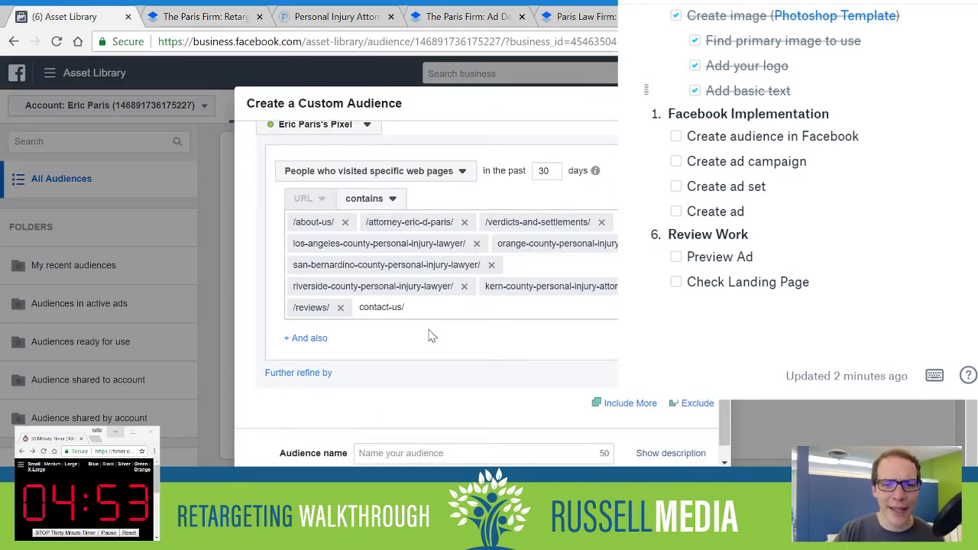
key("Return")
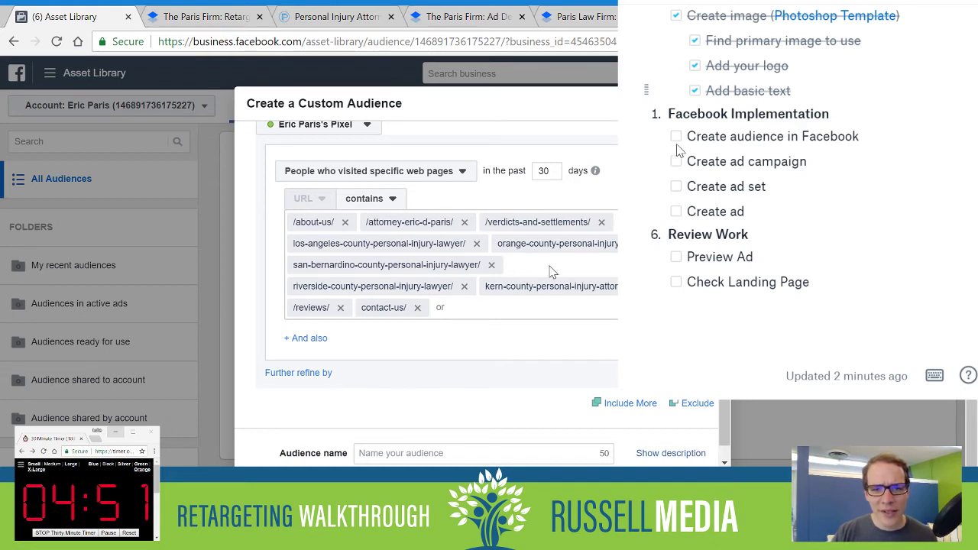
scroll(501, 307, "up", 1)
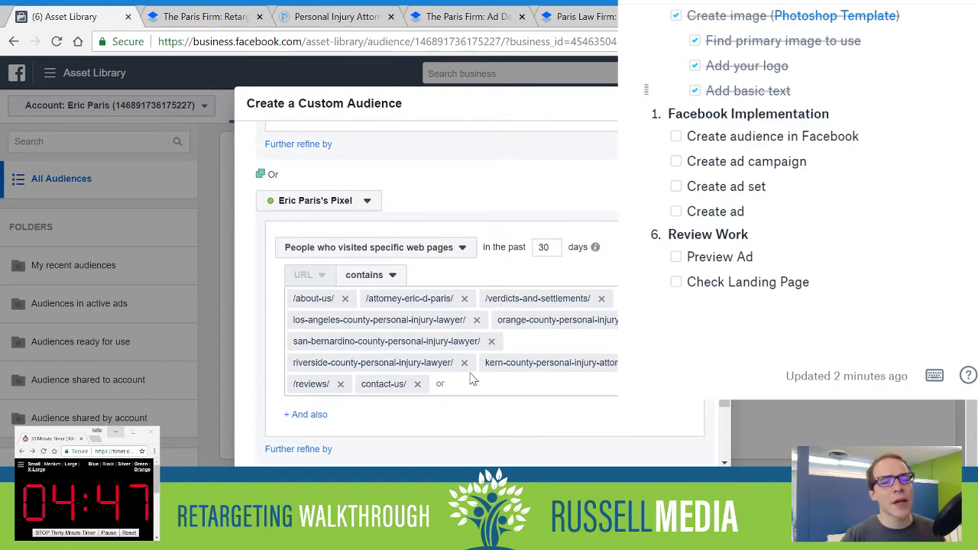
scroll(450, 401, "down", 1)
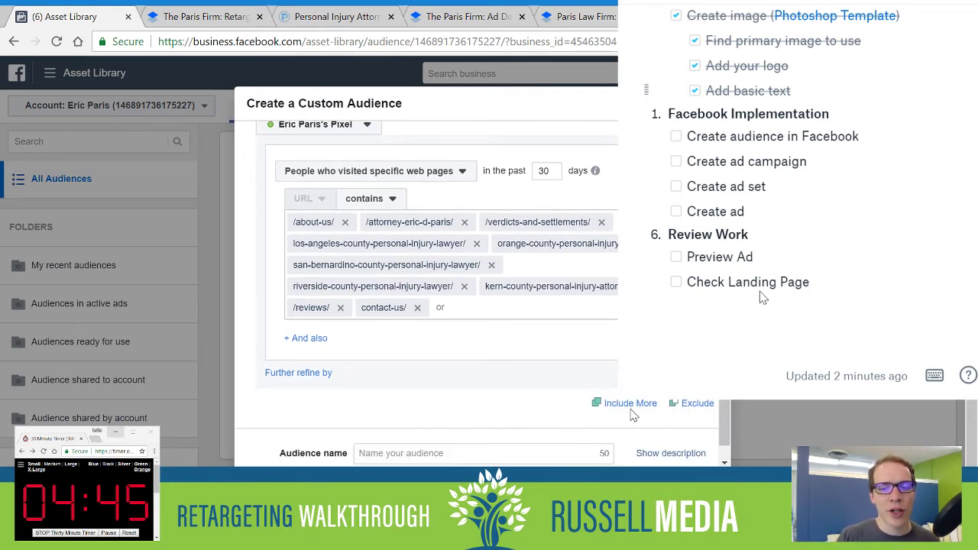
scroll(543, 399, "up", 1)
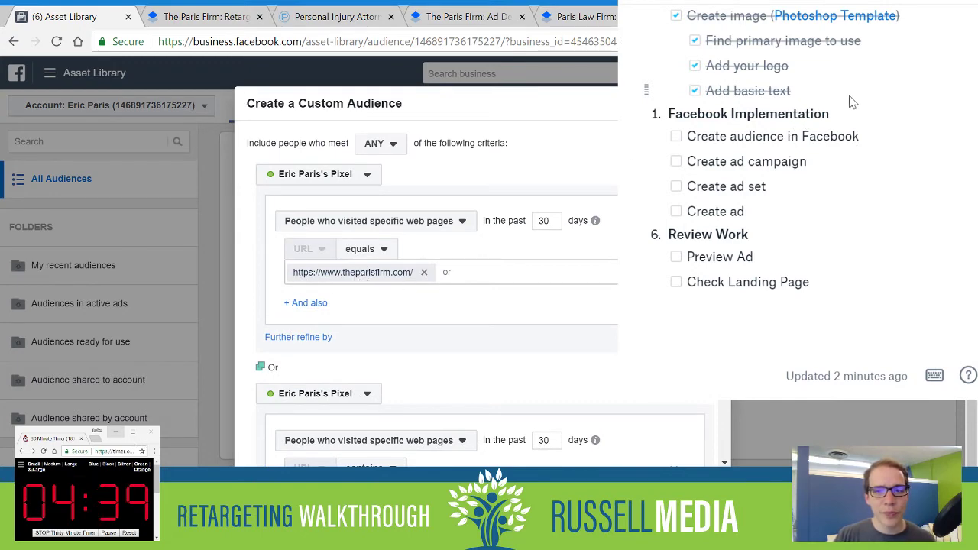
left_click(424, 273)
key("ctrl+Tab")
left_click_drag(385, 210, 205, 216)
key("ctrl+c")
key("ctrl+shift+Tab")
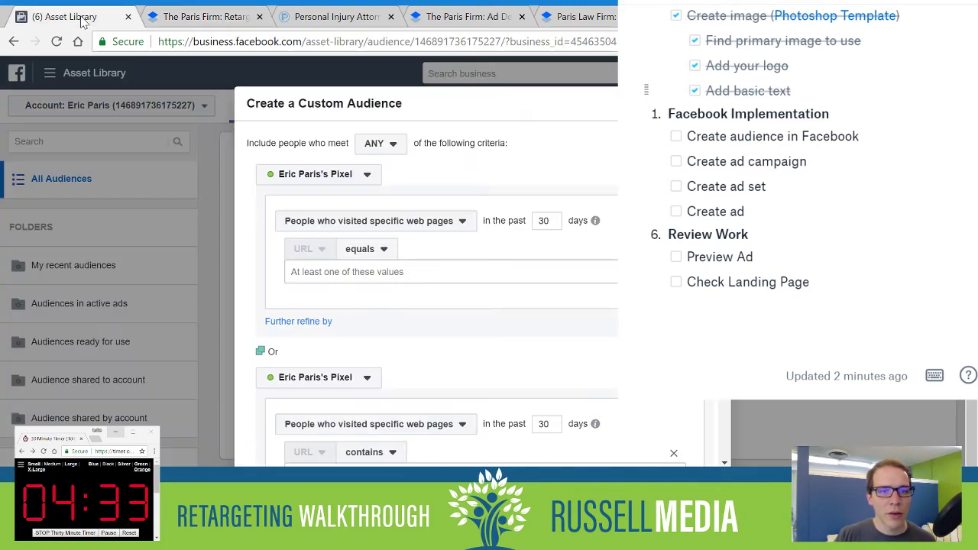
left_click(321, 272)
key("ctrl+v")
key("Return")
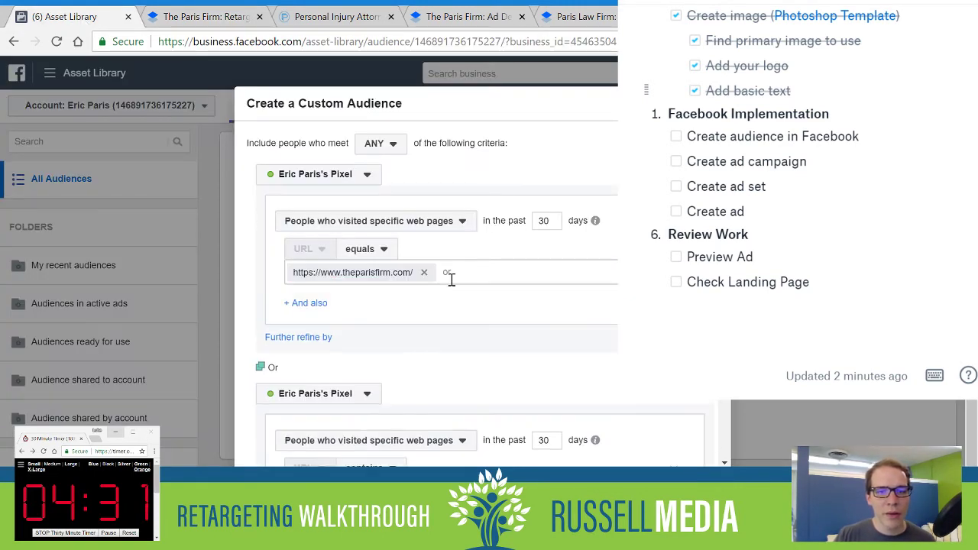
key("ctrl+v")
key("BackSpace")
key("Return")
left_click(203, 16)
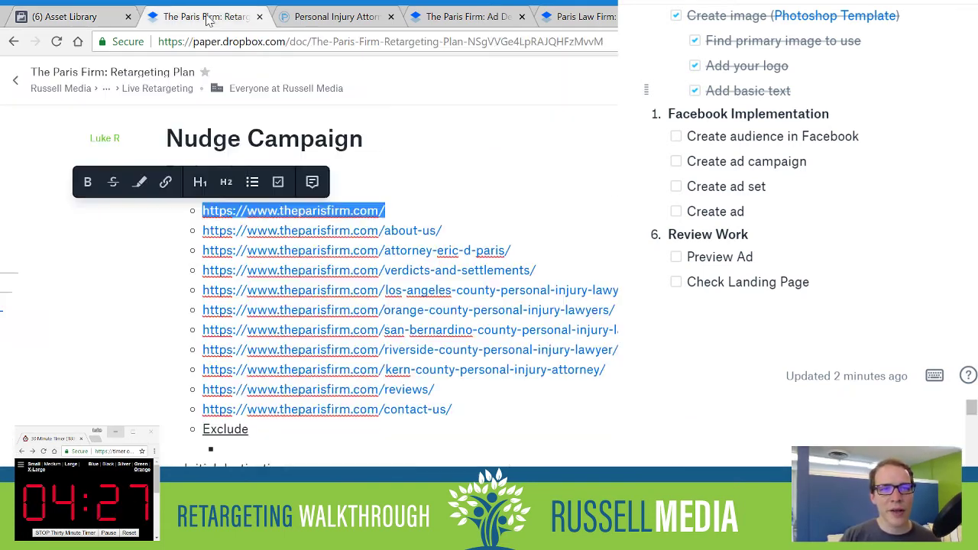
left_click(95, 14)
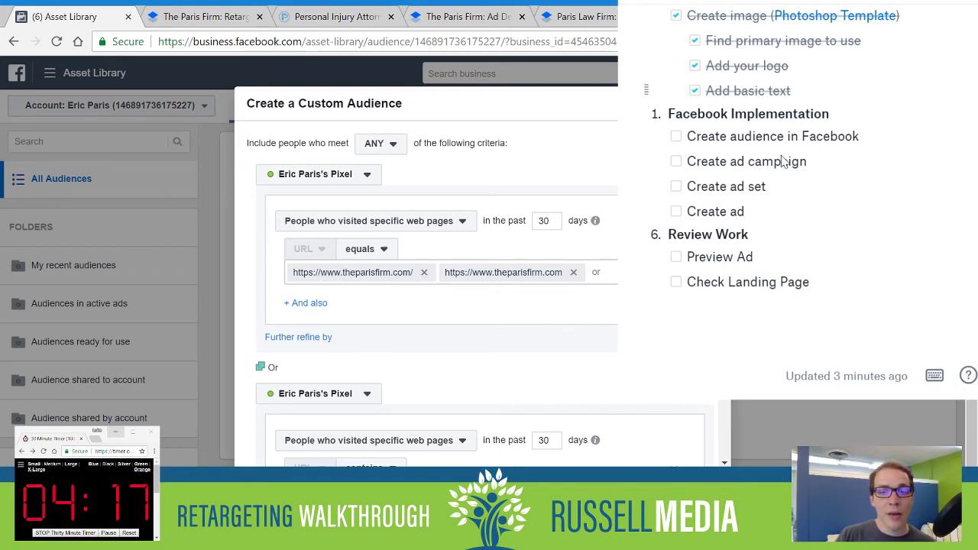
key("ctrl+v")
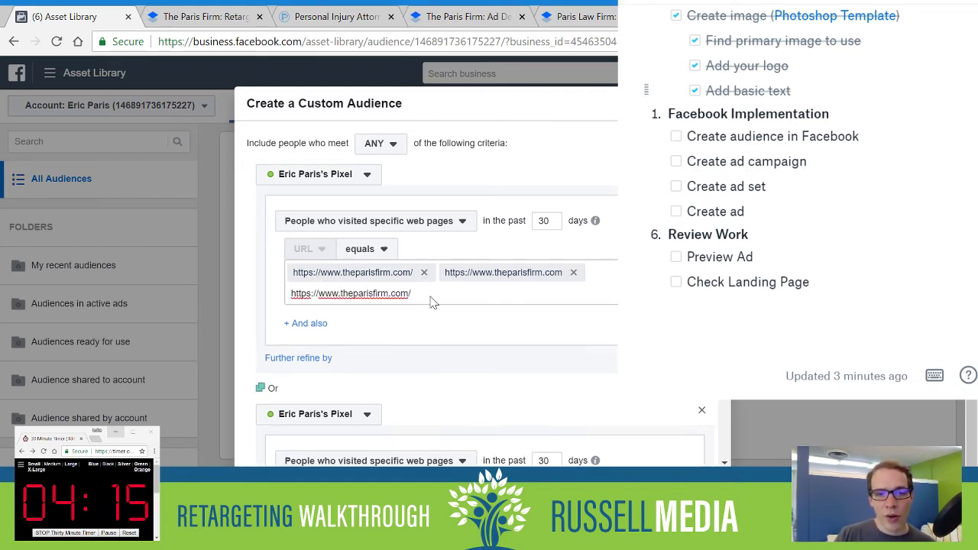
triple_click(357, 299)
left_click(338, 293)
triple_click(338, 292)
left_click(338, 292)
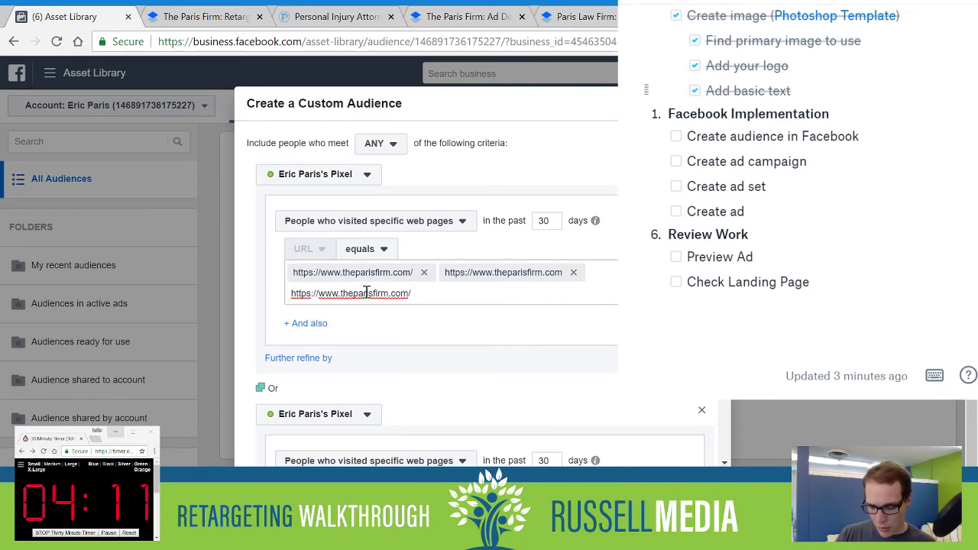
key("BackSpace")
key("BackSpace")
key("BackSpace")
key("Delete")
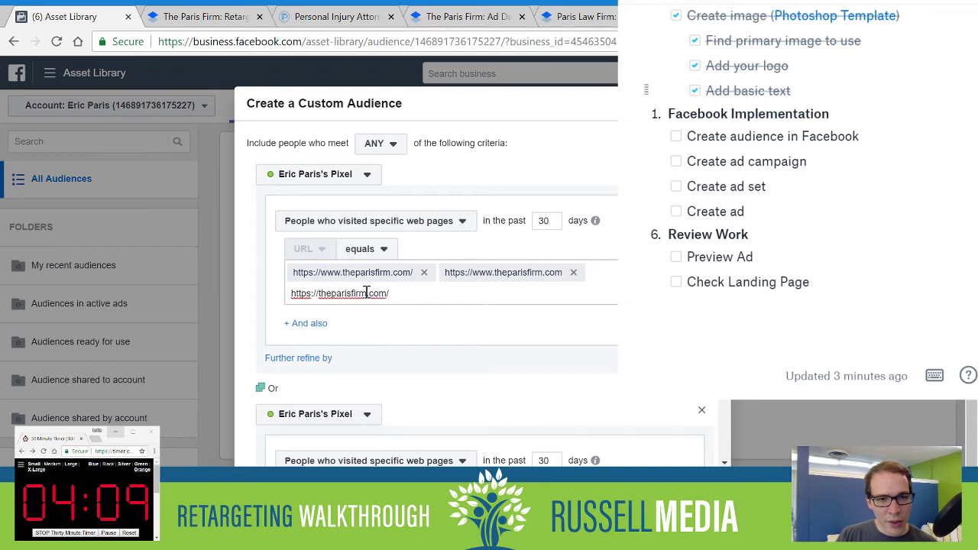
key("Return")
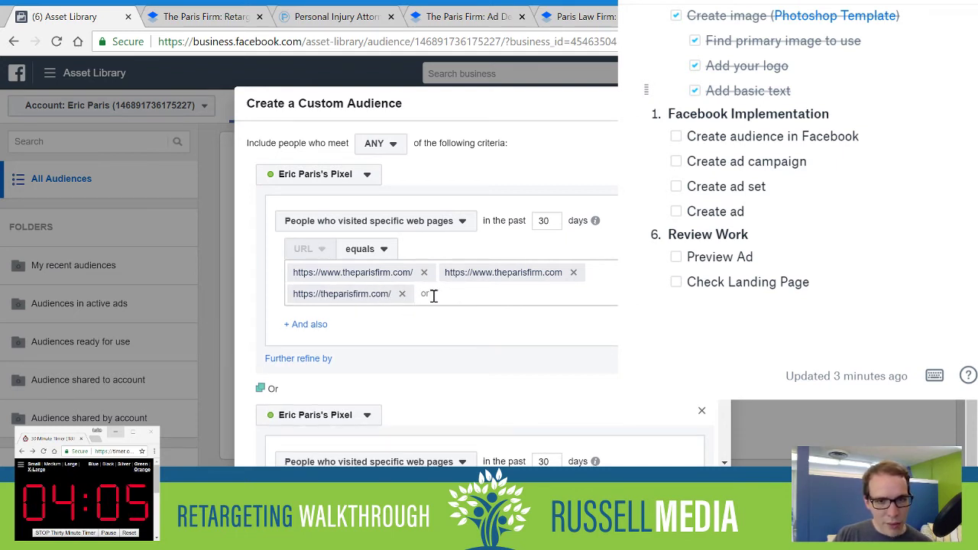
key("ctrl+v")
left_click(470, 294)
key("BackSpace")
key("BackSpace")
key("BackSpace")
key("BackSpace")
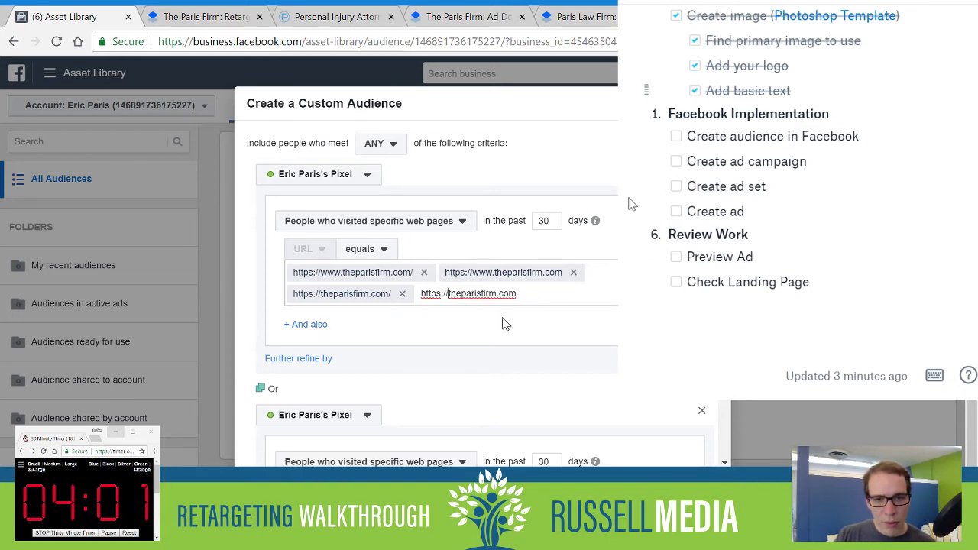
key("Return")
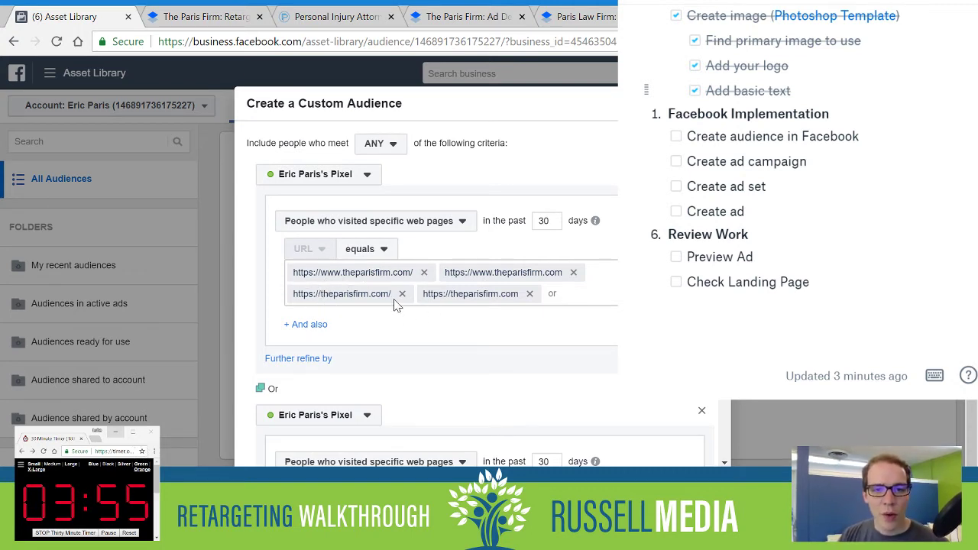
- Name the custom audience Nudge Campaign
scroll(555, 373, "down", 2)
scroll(555, 372, "down", 1)
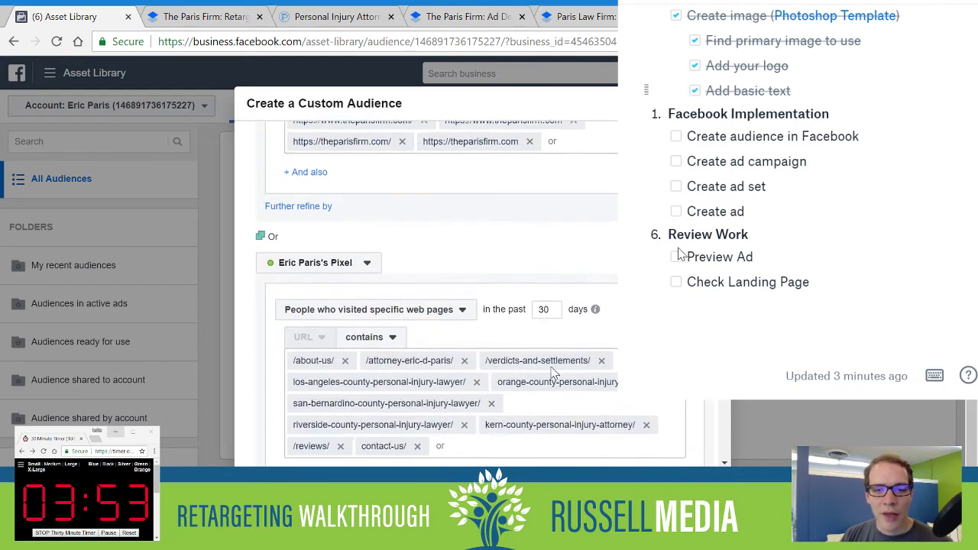
scroll(420, 447, "down", 4)
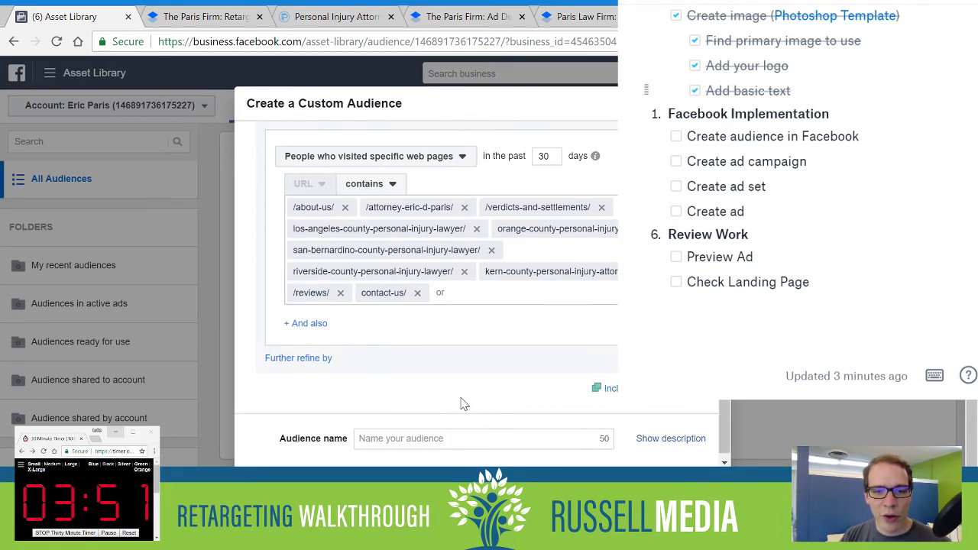
left_click(484, 430)
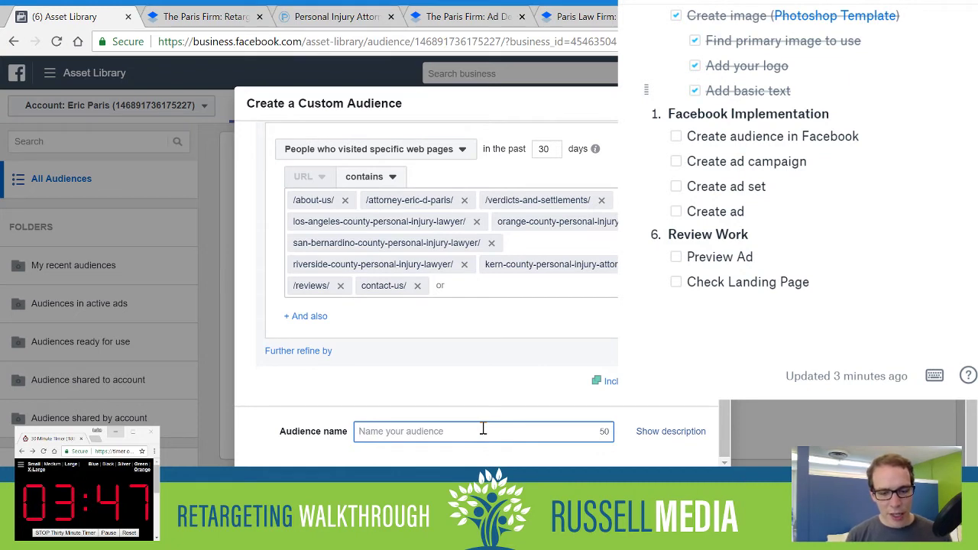
type("nUDGE")
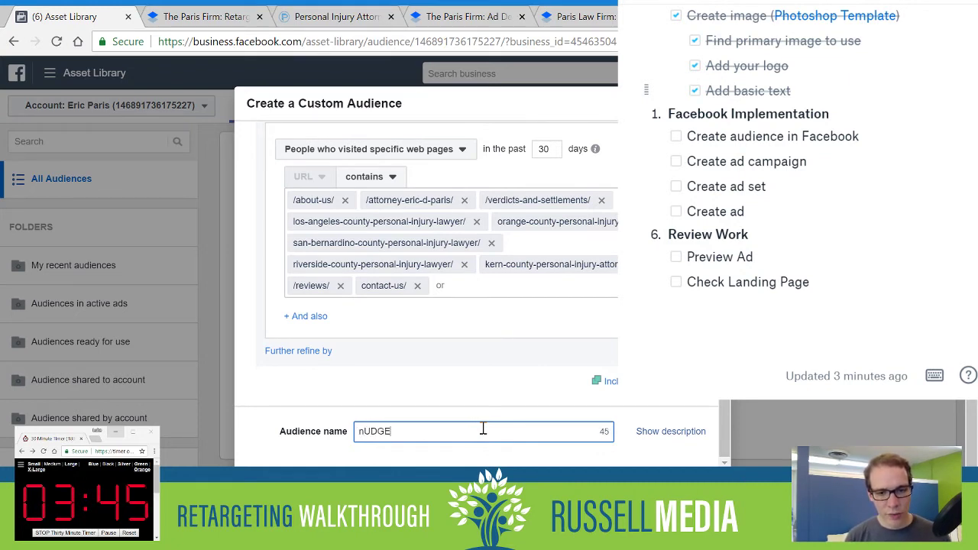
key("ctrl+a")
type("Nud")
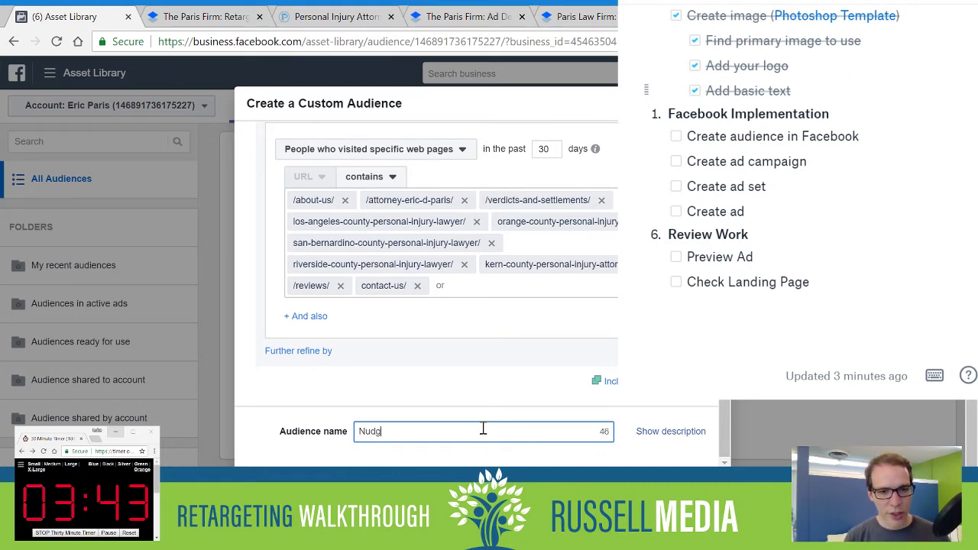
type("ge Campaign")
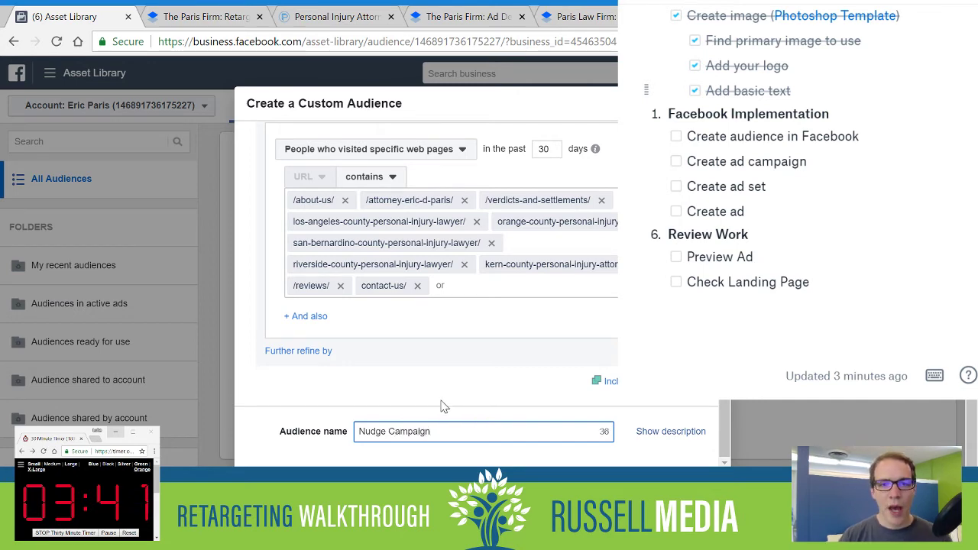
- Include a third rule on the same pixel for visitors by time spent, using the top 10% percentile
scroll(447, 407, "up", 5)
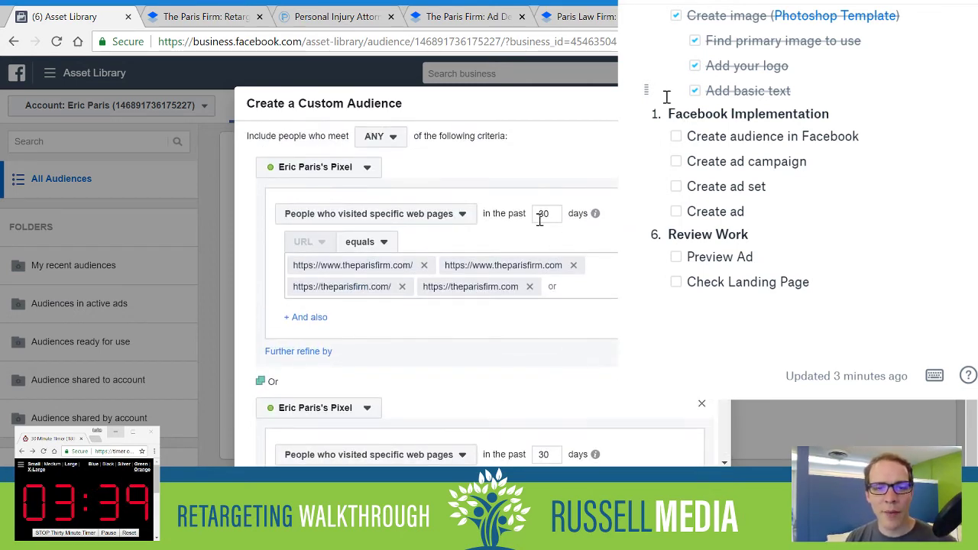
scroll(497, 343, "down", 5)
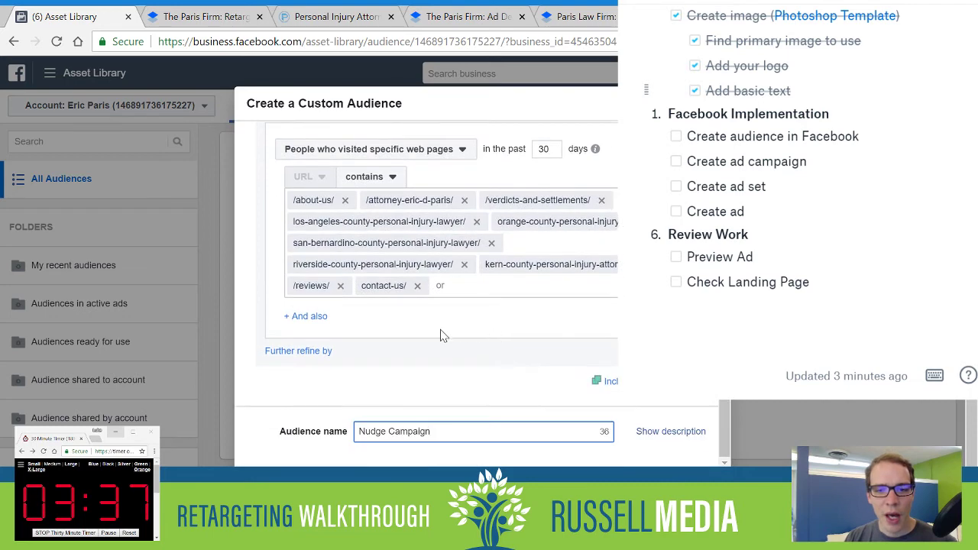
scroll(461, 334, "down", 2)
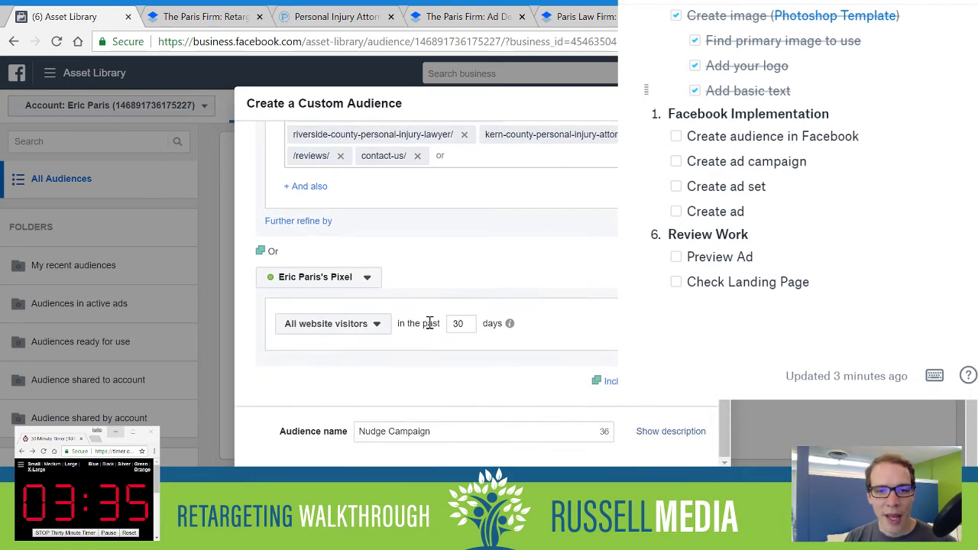
left_click(359, 327)
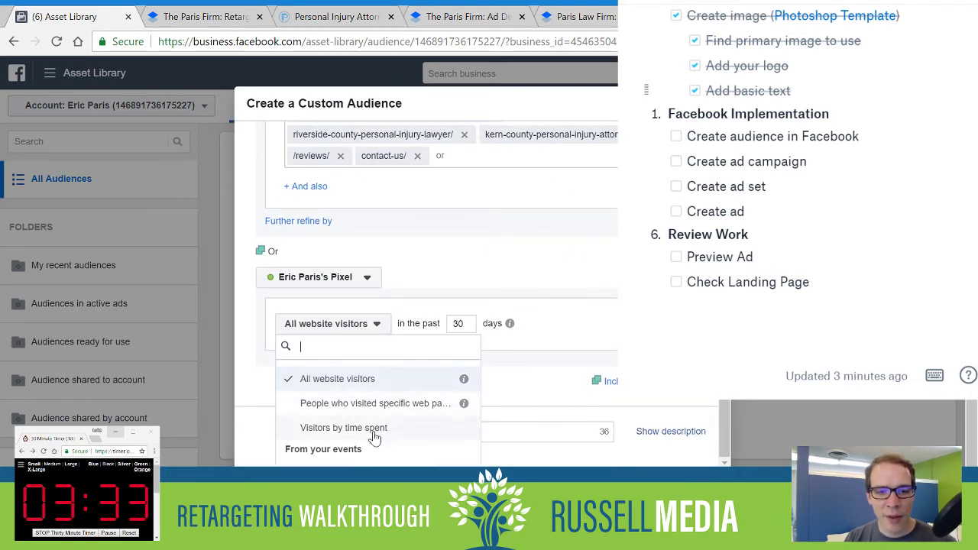
left_click(333, 430)
left_click(463, 326)
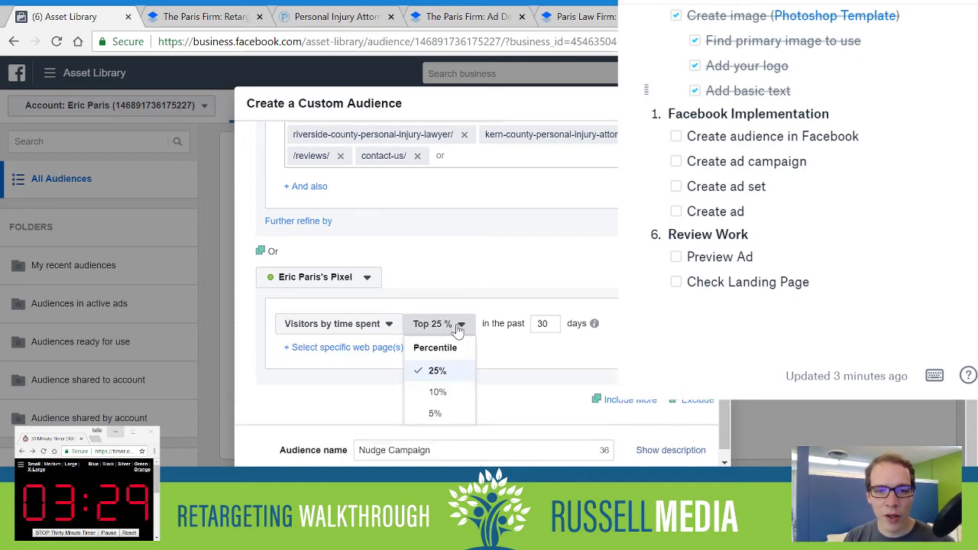
left_click(433, 393)
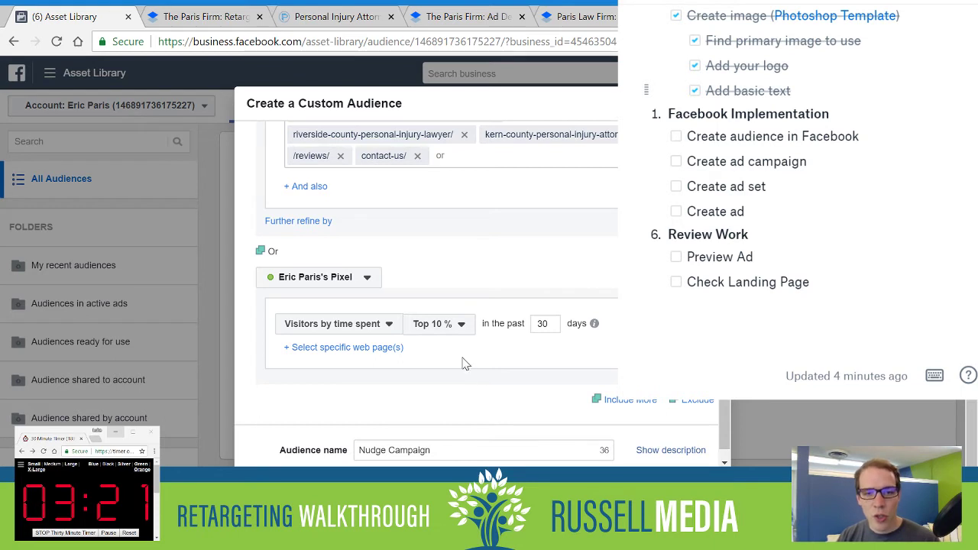
- Set the time-spent rule's period to the past 180 days
double_click(543, 324)
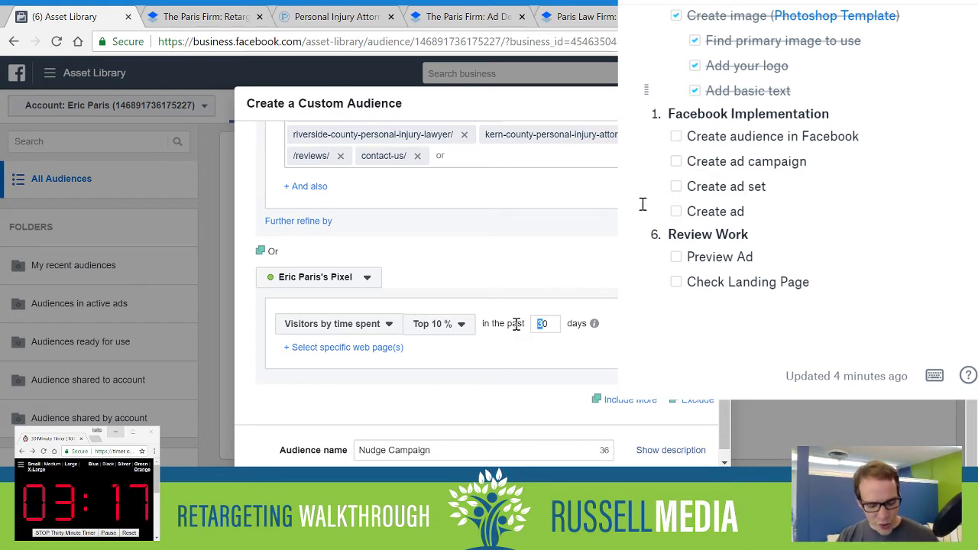
type("1800")
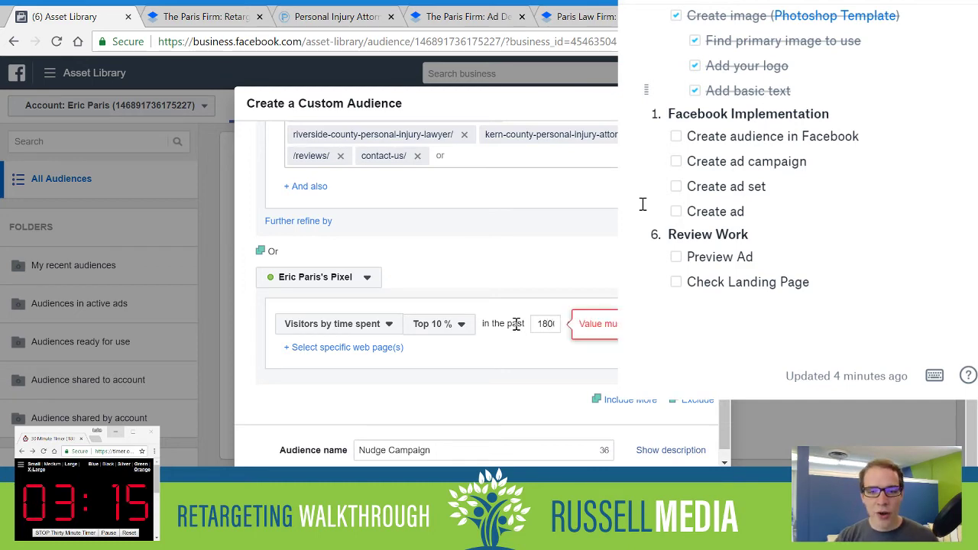
key("BackSpace")
- Set the period of both specific-web-pages rules to 180 days and create the audience
scroll(527, 290, "up", 4)
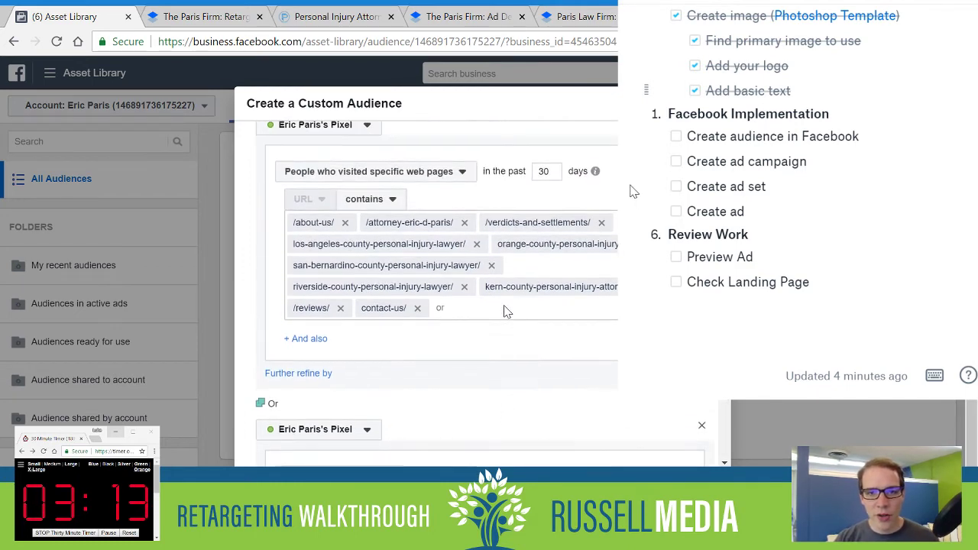
scroll(532, 266, "down", 2)
scroll(533, 259, "up", 1)
left_click_drag(544, 248, 519, 249)
type("180")
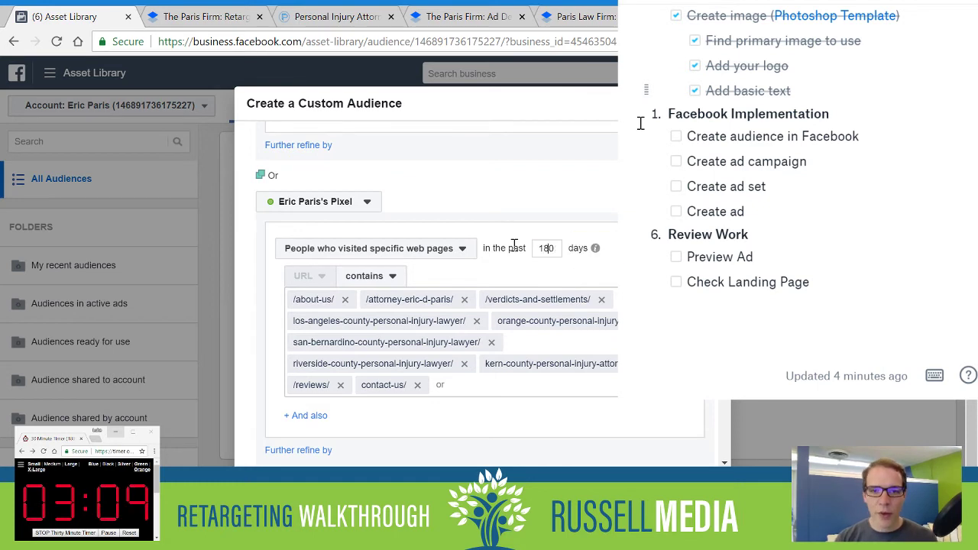
scroll(514, 243, "up", 3)
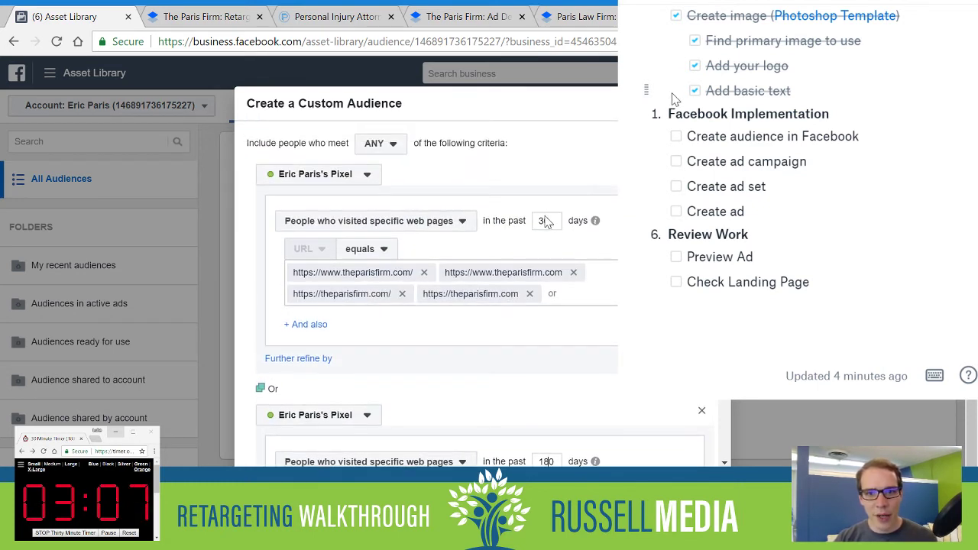
double_click(544, 221)
type("180")
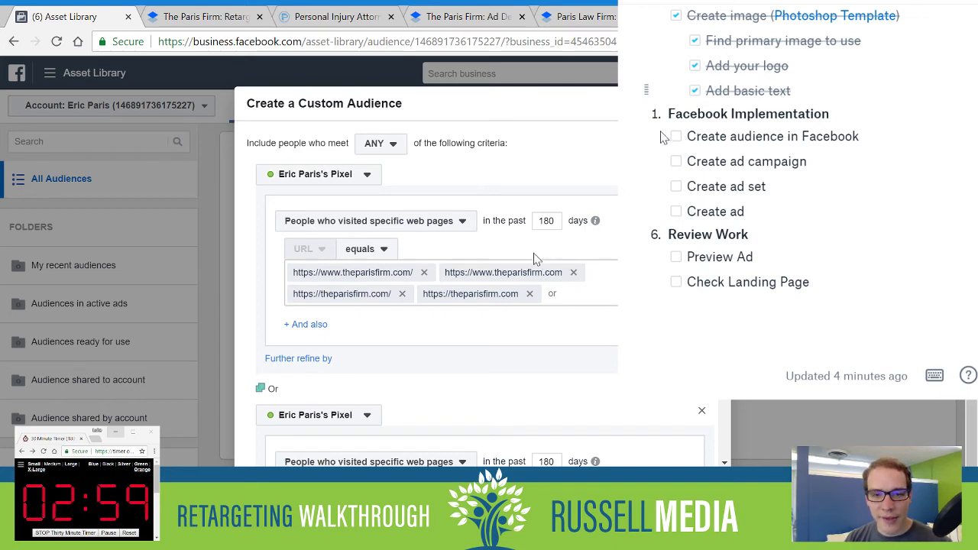
scroll(536, 343, "down", 4)
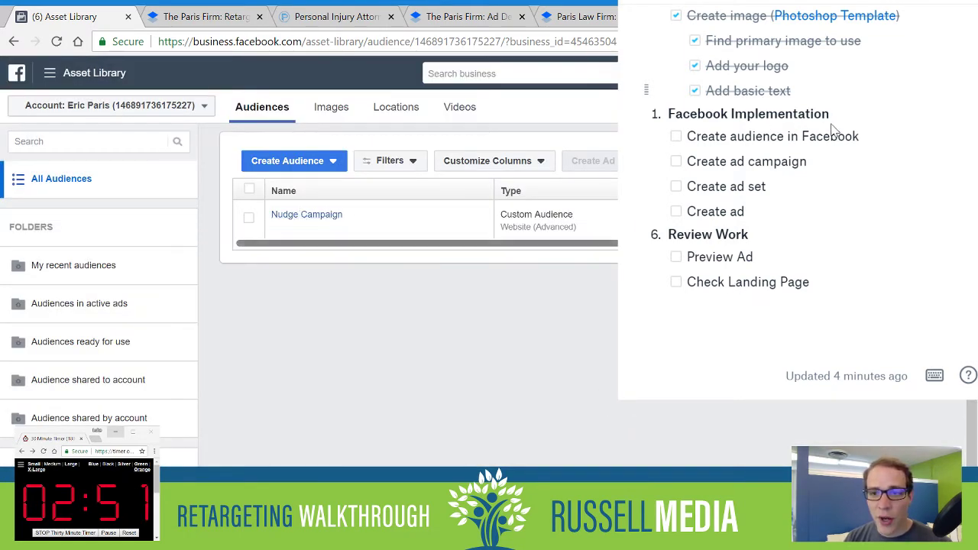
- Switch from the Asset Library to Ads Manager and check off "Create audience in Facebook" in the checklist
left_click(87, 77)
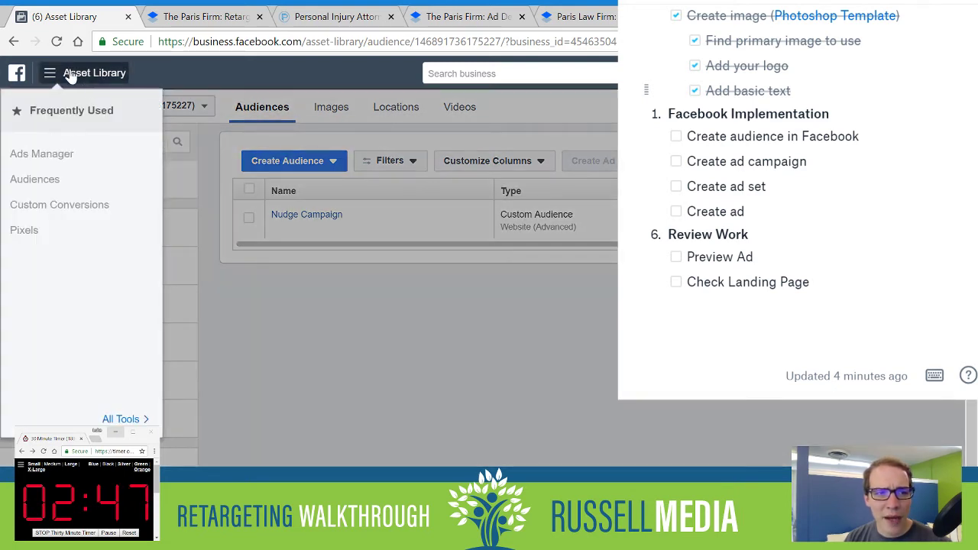
left_click(37, 155)
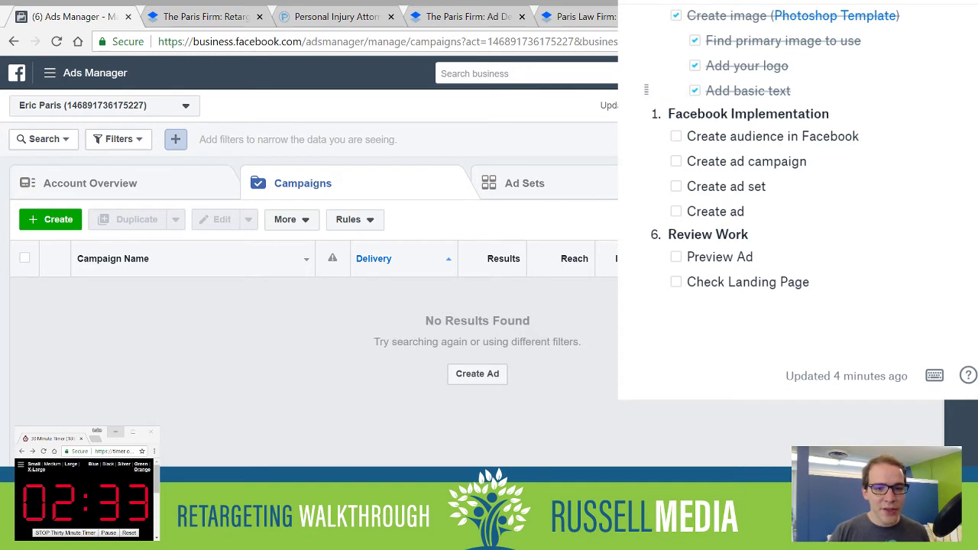
left_click(676, 136)
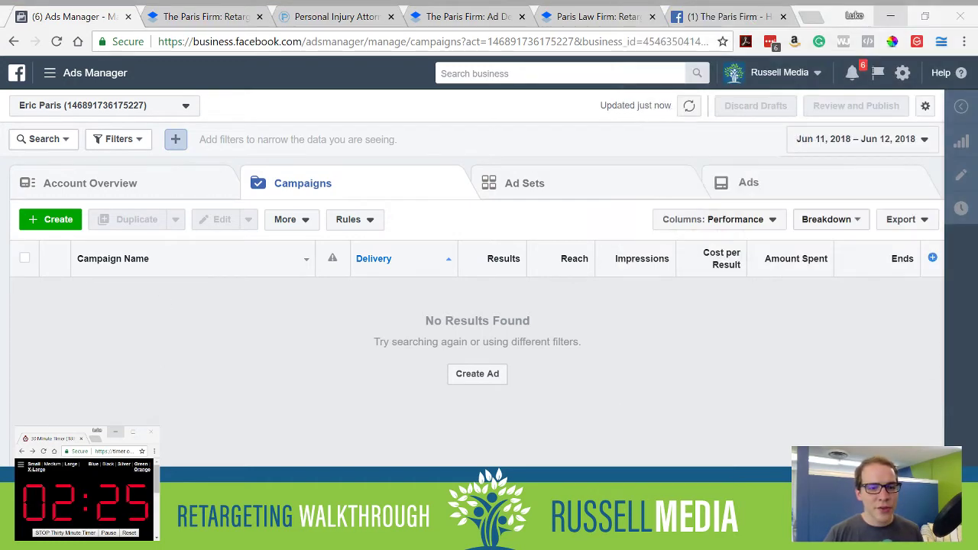
- Start a new campaign in Quick Creation and name it RM | Nudge Campaign
left_click(43, 219)
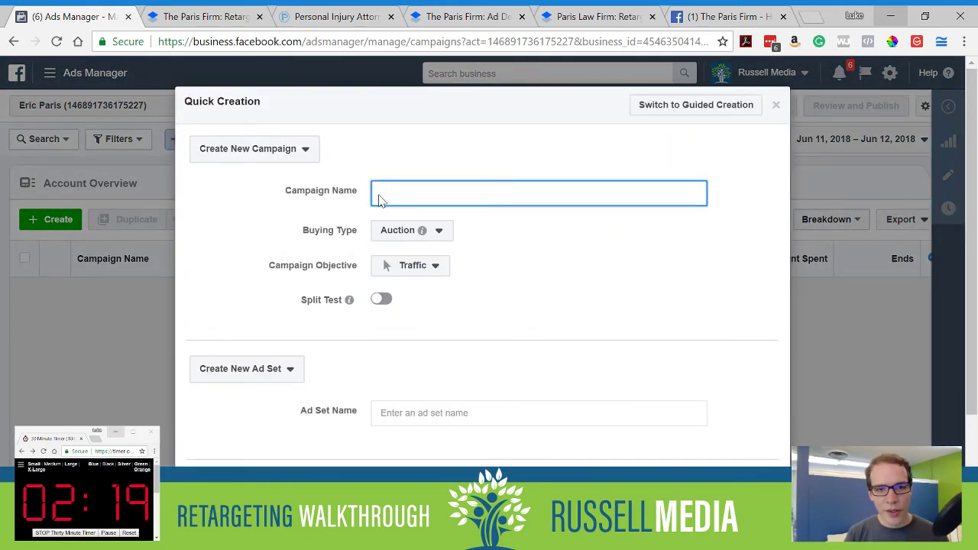
type("RM ")
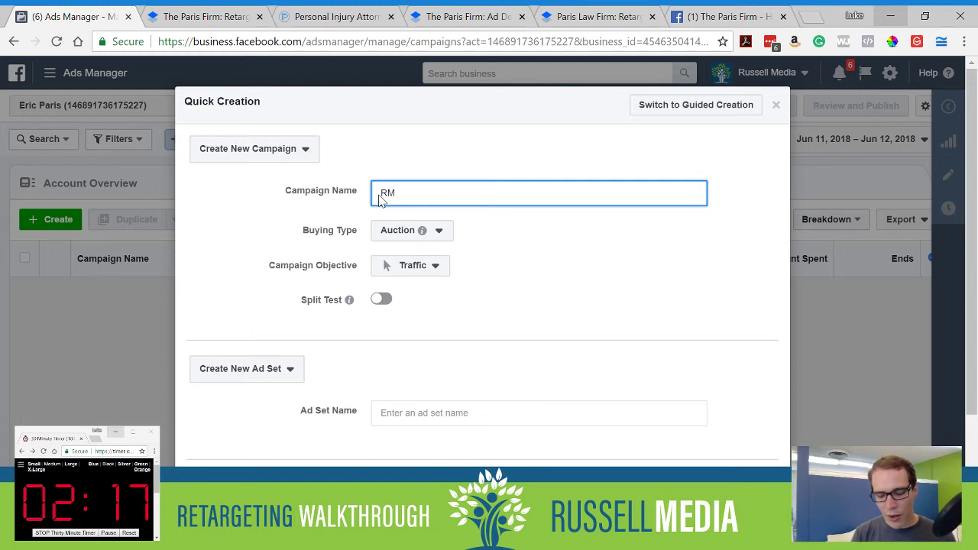
type(" | Nudge Campaign")
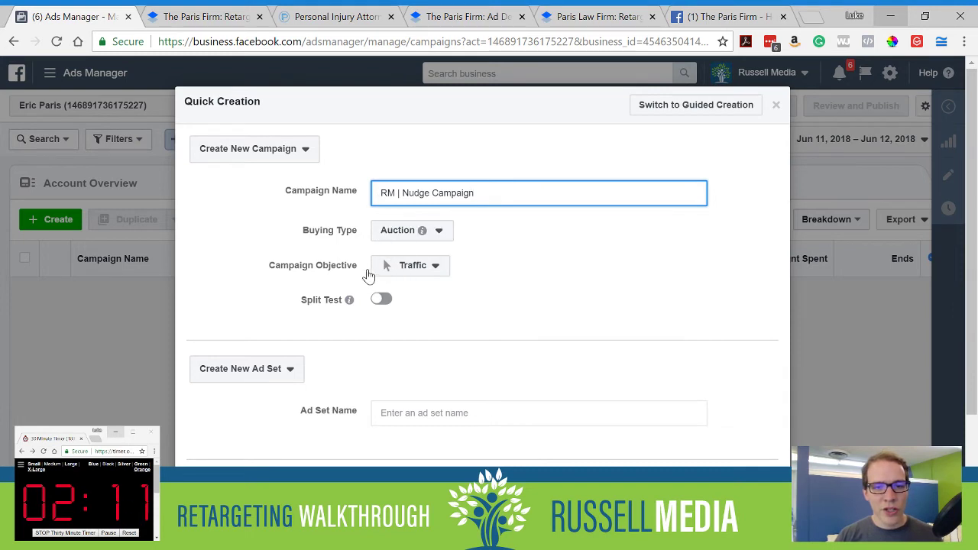
left_click(484, 295)
- Name both the new ad set and the new ad Video Screenshot and save the campaign as a draft
scroll(489, 292, "down", 1)
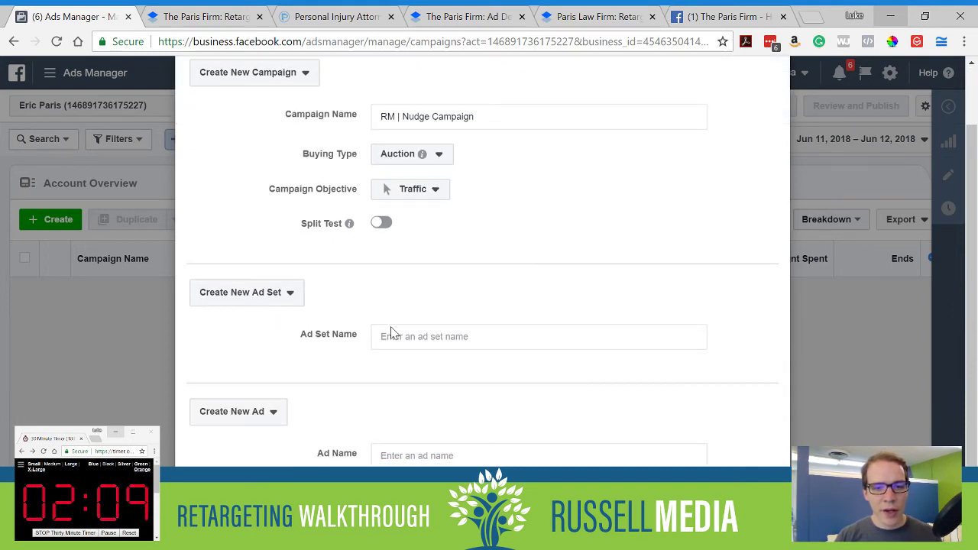
left_click(432, 334)
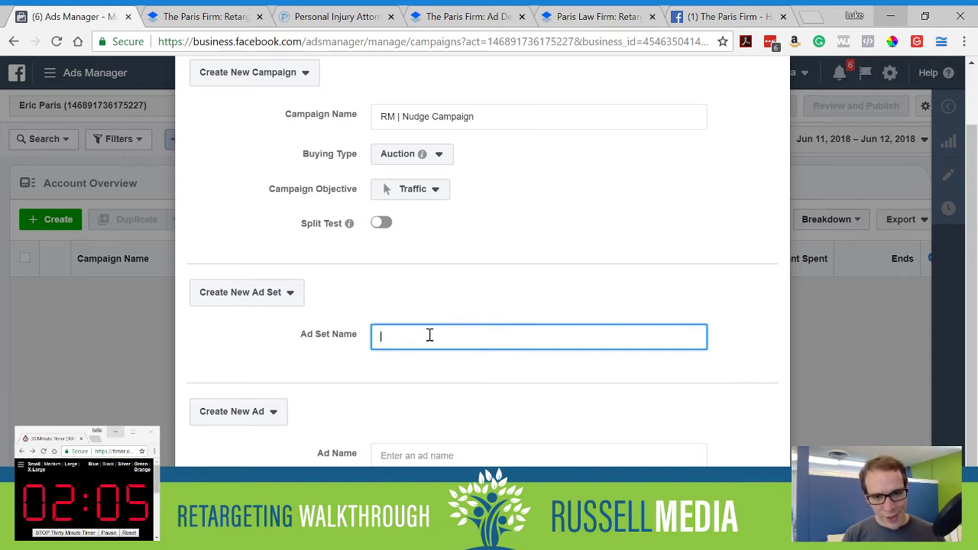
type("Video Screenshot")
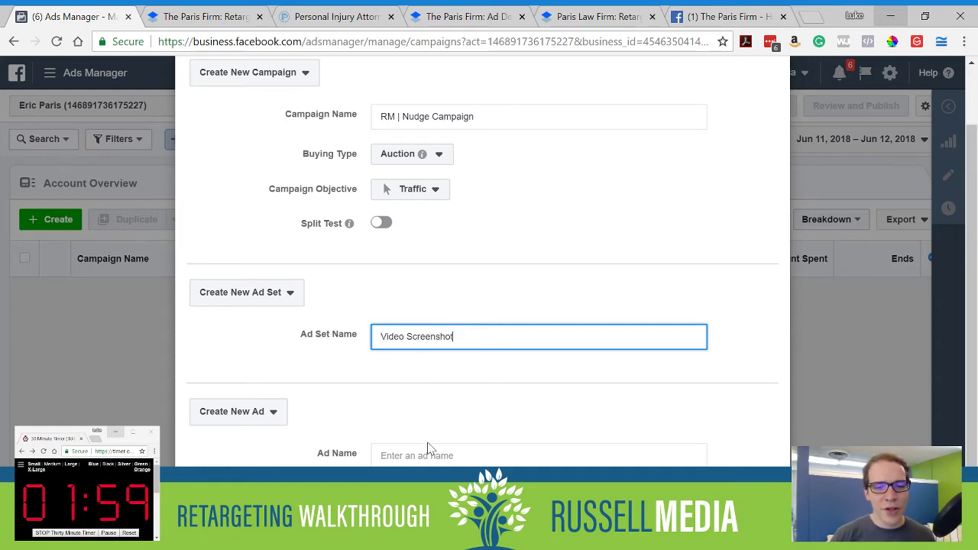
left_click_drag(480, 335, 367, 340)
key("ctrl+c")
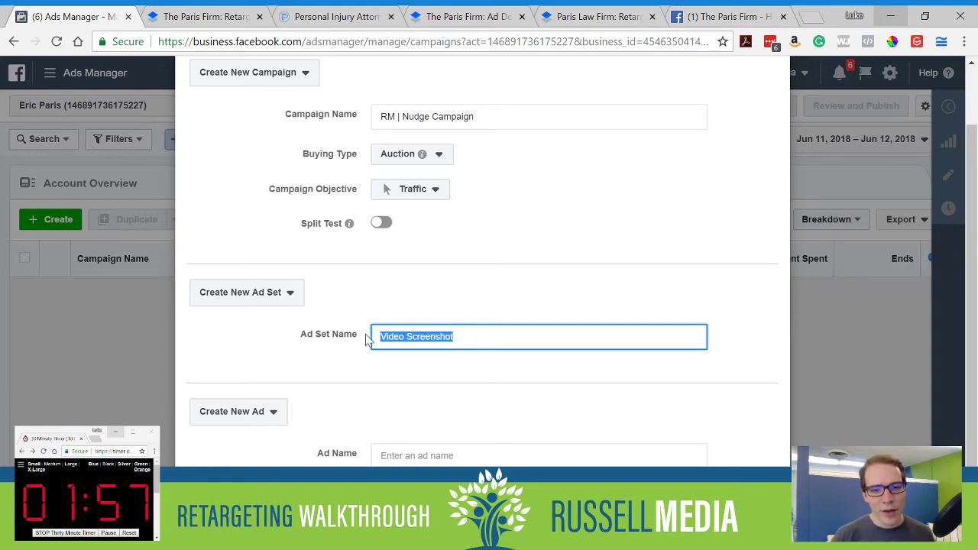
left_click(395, 453)
key("ctrl+v")
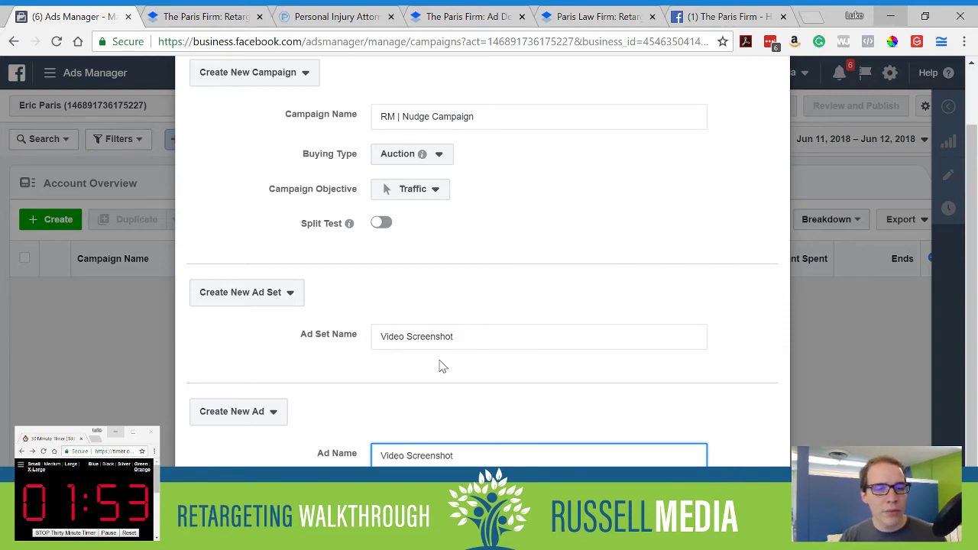
scroll(440, 366, "down", 1)
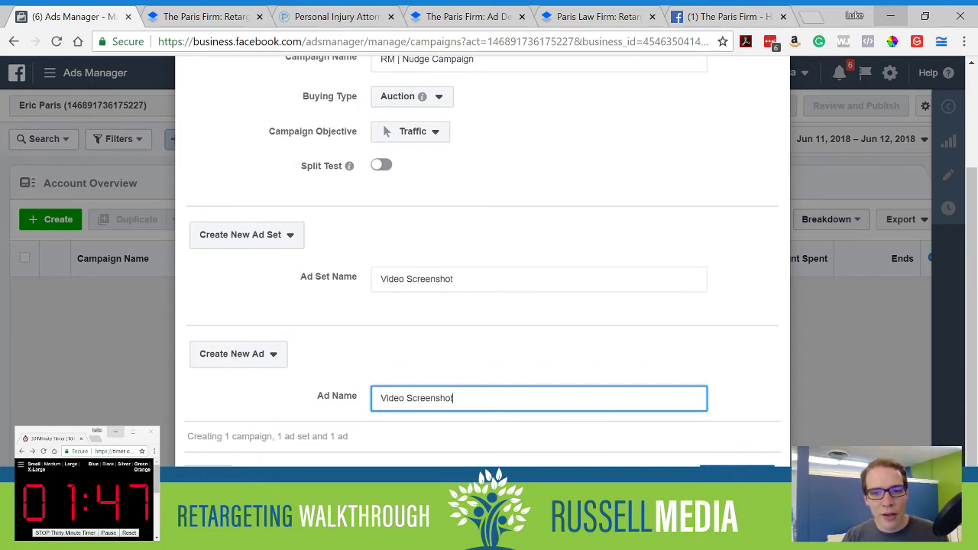
left_click(737, 476)
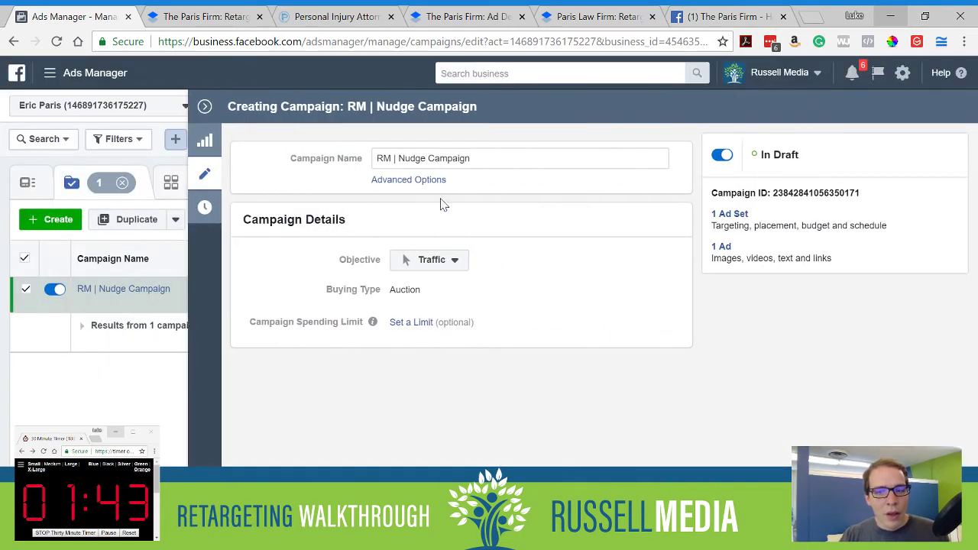
- Open the Video Screenshot ad set for editing and add the Nudge Campaign custom audience
left_click(204, 107)
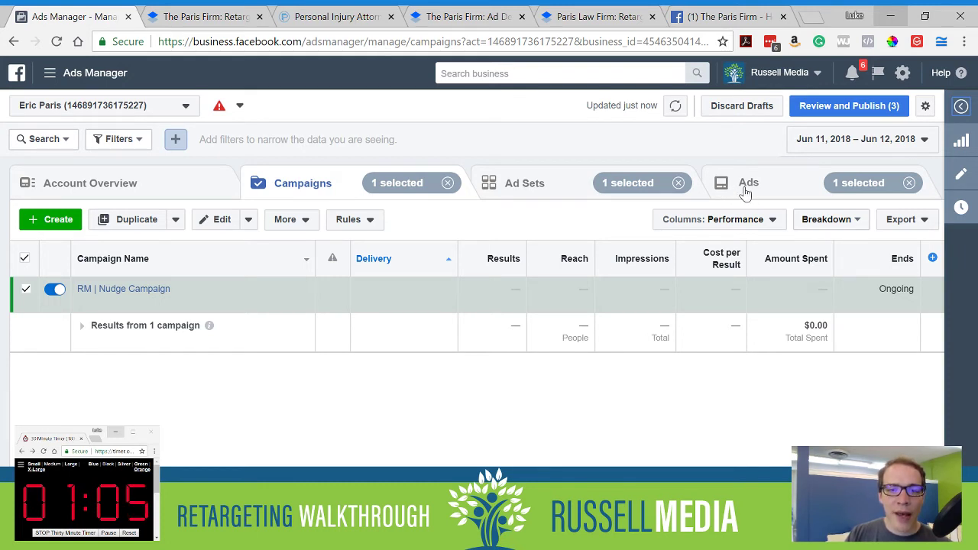
left_click(524, 184)
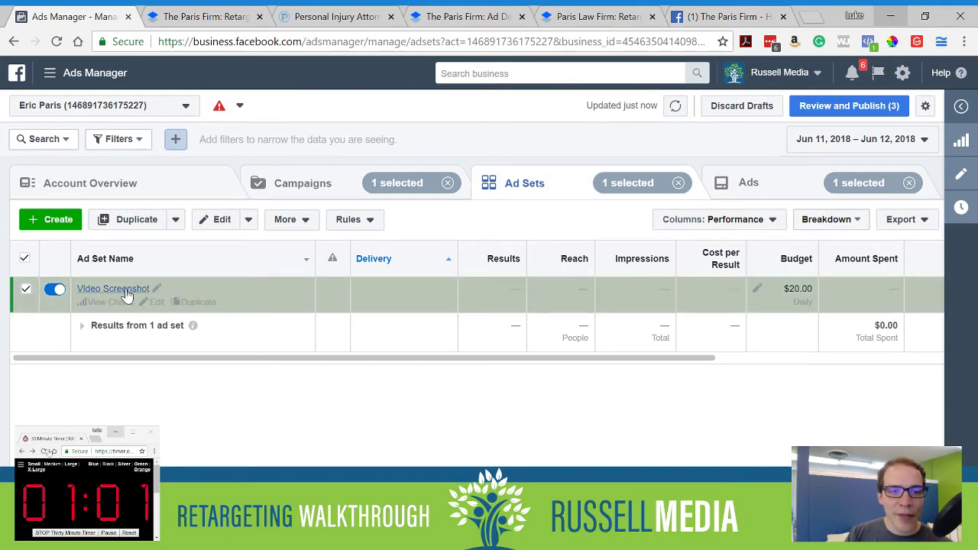
left_click(156, 303)
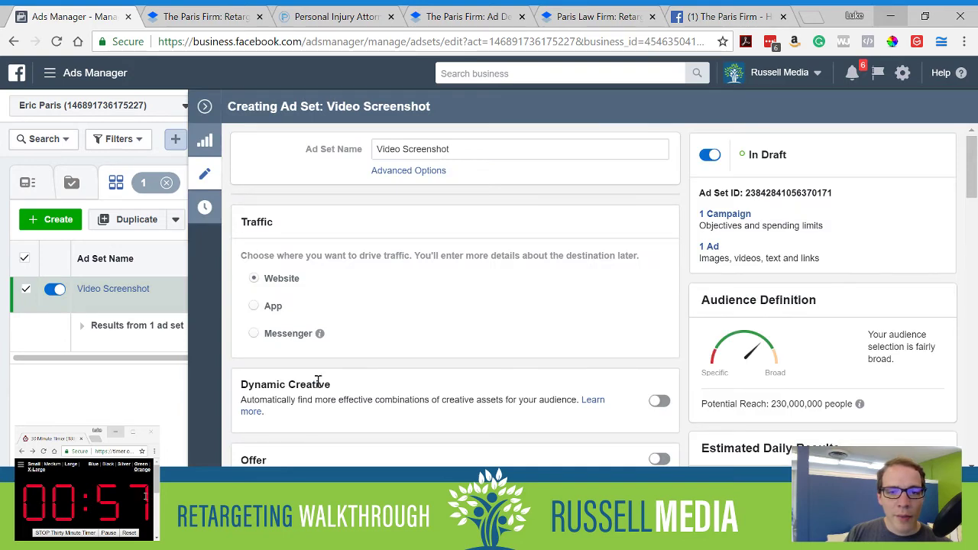
scroll(319, 382, "down", 2)
scroll(320, 386, "down", 1)
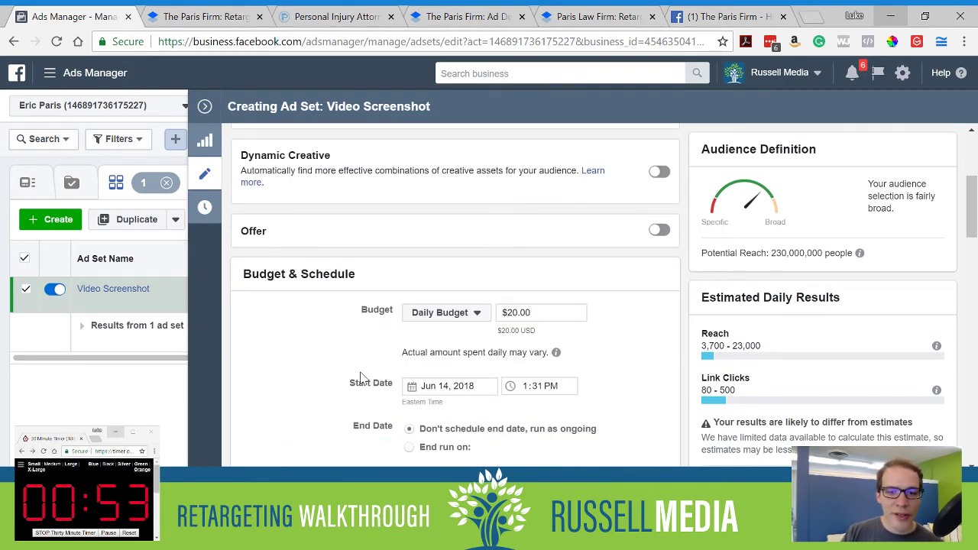
scroll(382, 375, "down", 1)
scroll(334, 293, "down", 3)
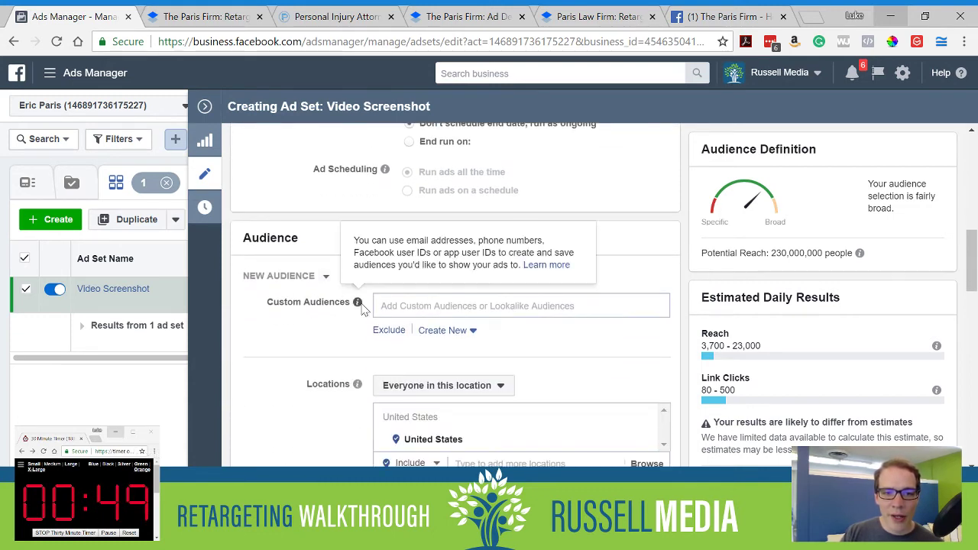
left_click(417, 306)
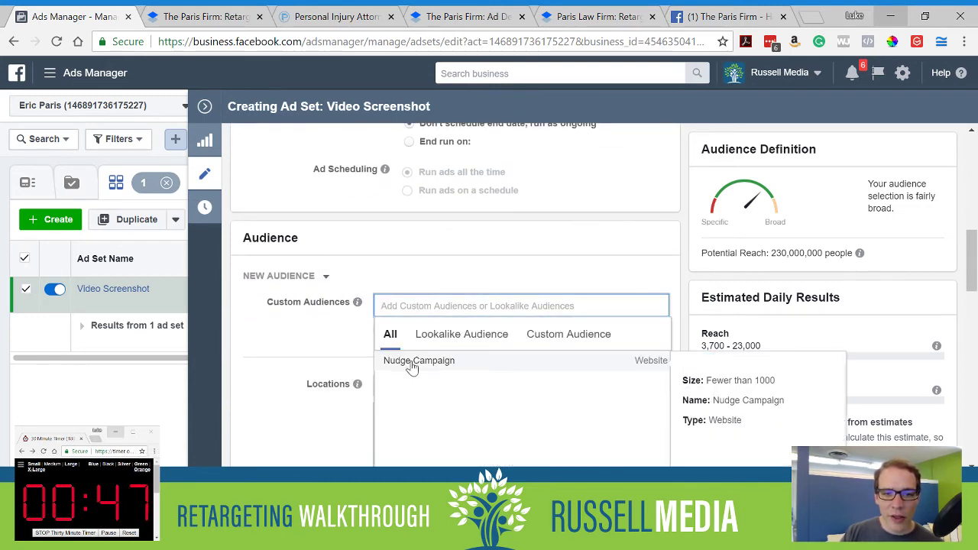
left_click(412, 360)
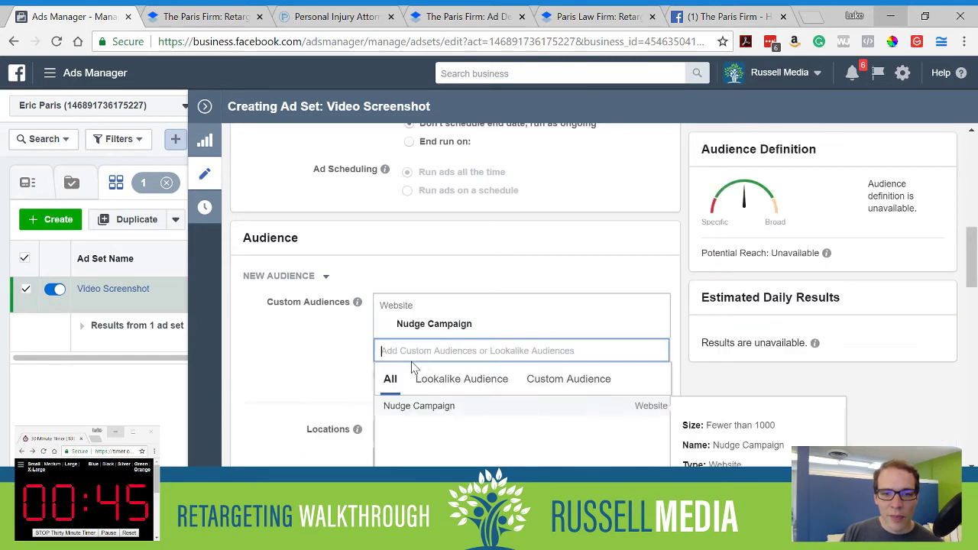
left_click(312, 353)
- Set the ad set's audience location to California, United States, and close the ad set editor
scroll(312, 351, "down", 1)
scroll(312, 350, "down", 1)
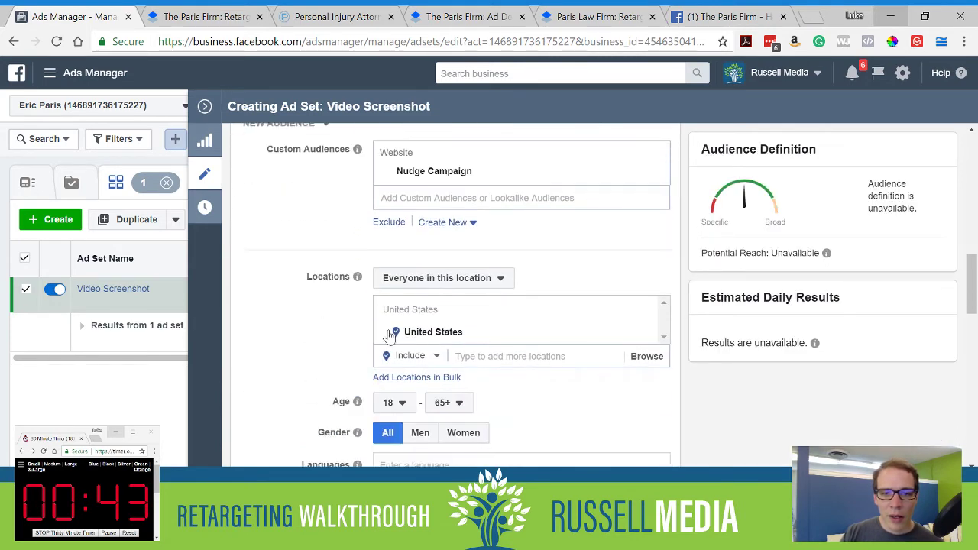
left_click(467, 356)
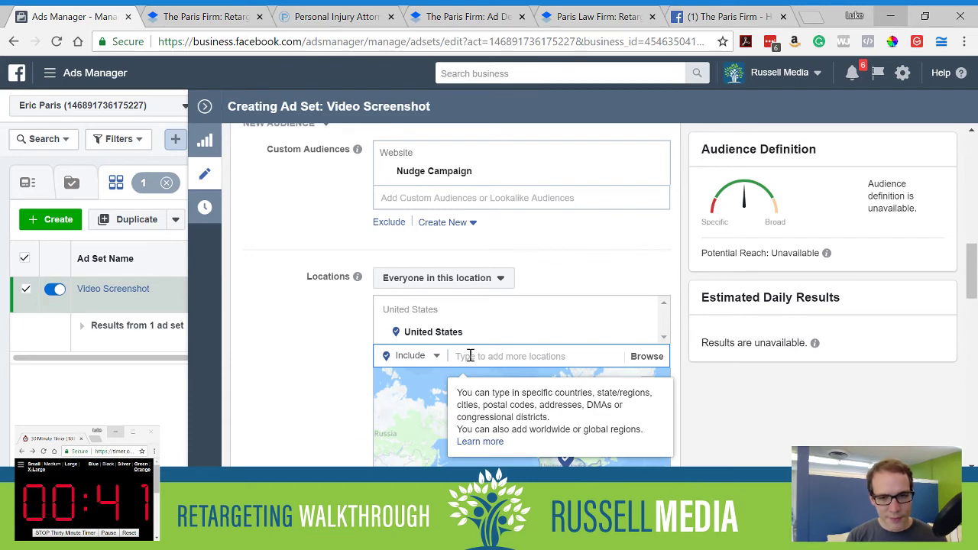
type("calif")
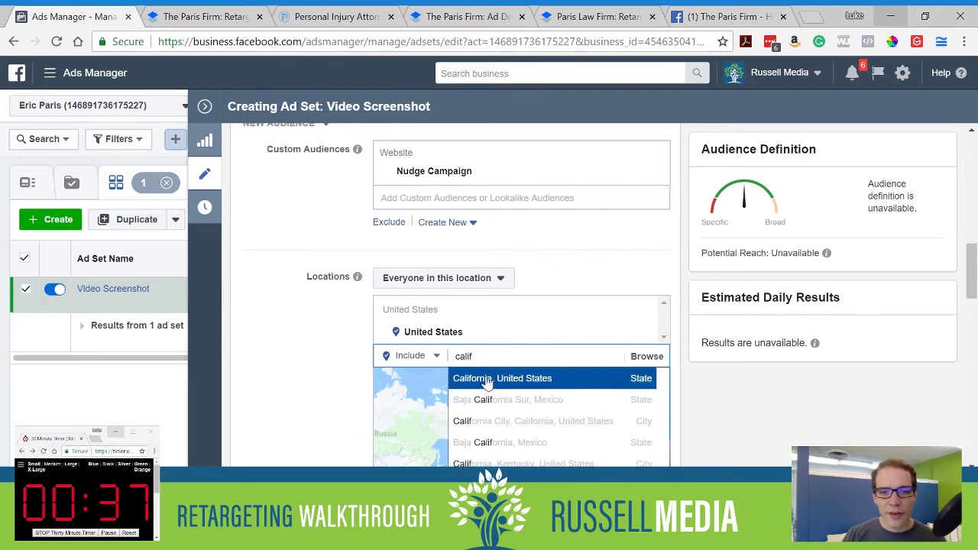
left_click(488, 382)
scroll(302, 373, "down", 2)
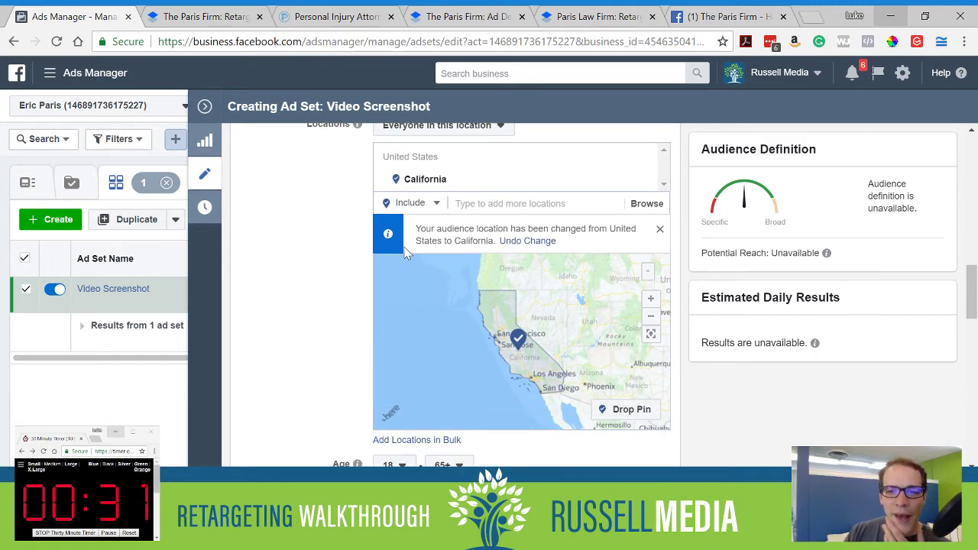
scroll(364, 295, "down", 3)
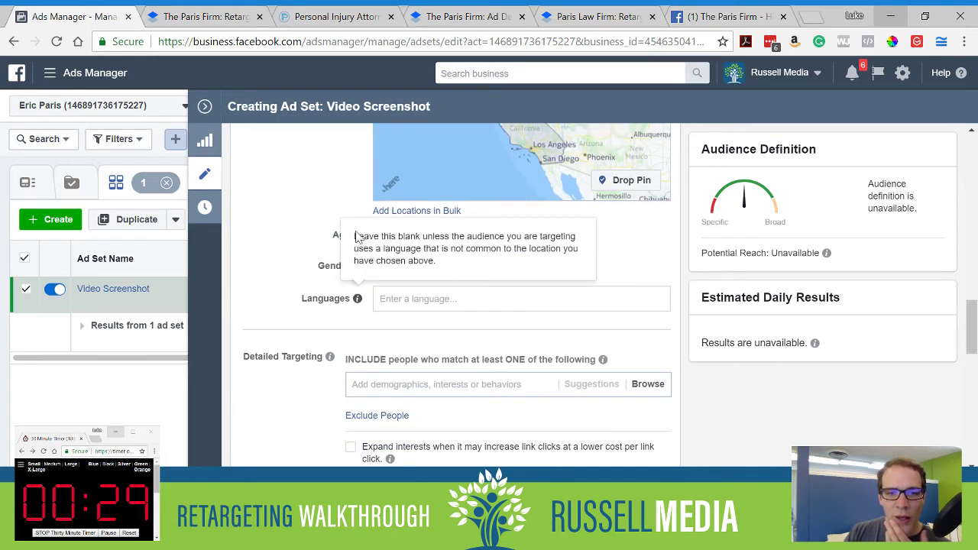
mouse_move(334, 346)
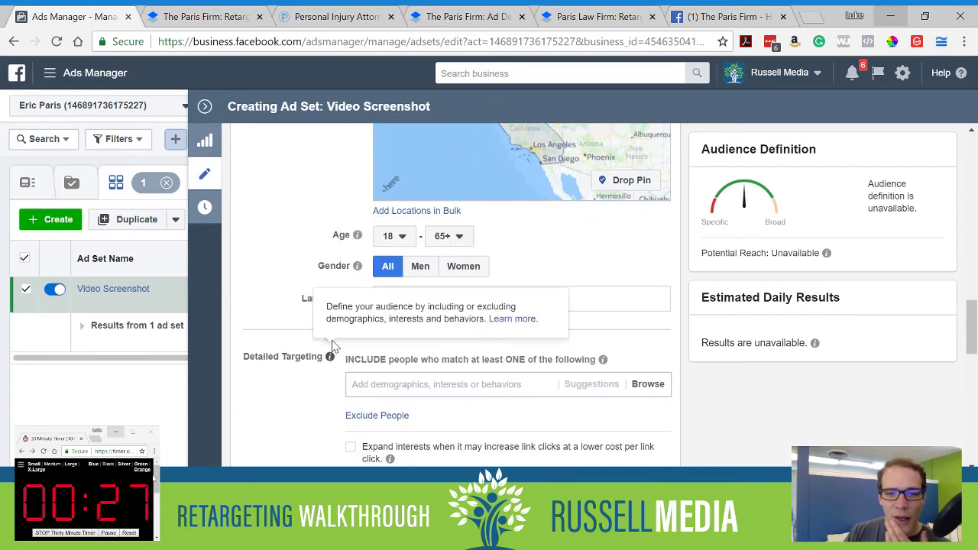
scroll(305, 387, "down", 4)
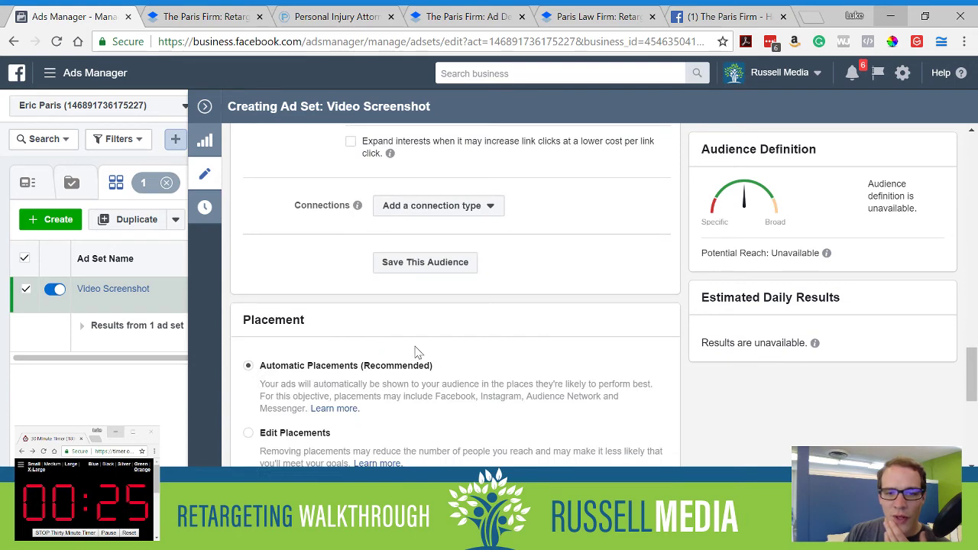
scroll(413, 355, "down", 5)
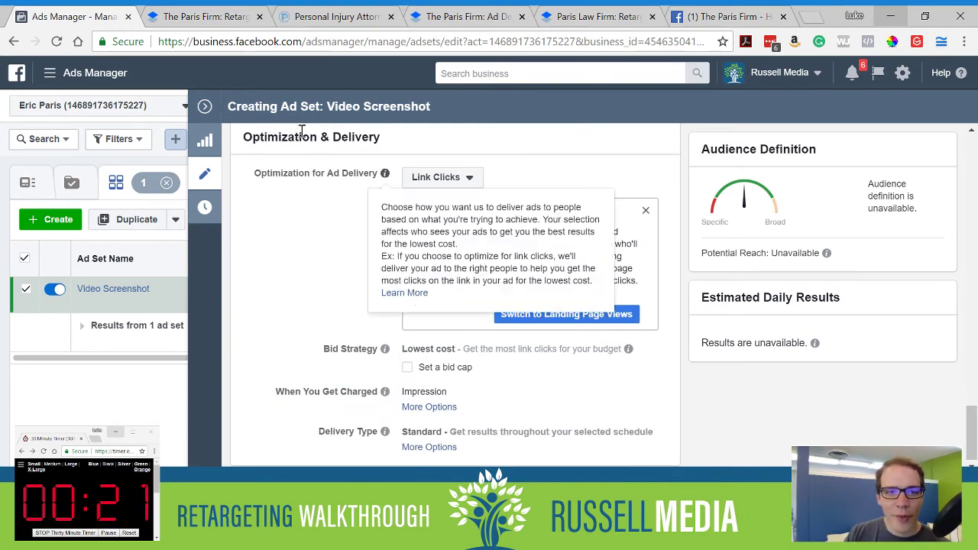
left_click(205, 106)
- Open the Video Screenshot ad for editing and set its Facebook Page to The Paris Firm
left_click(718, 192)
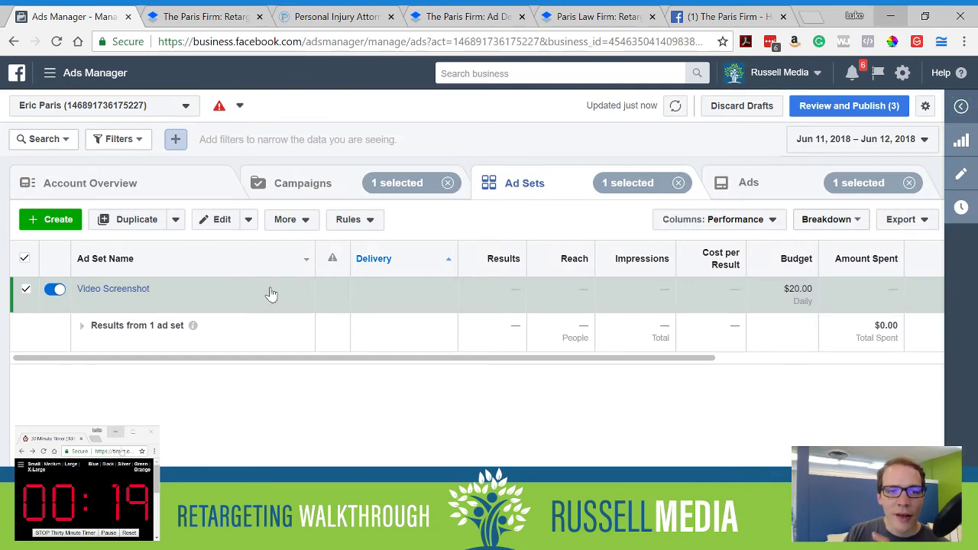
left_click(190, 303)
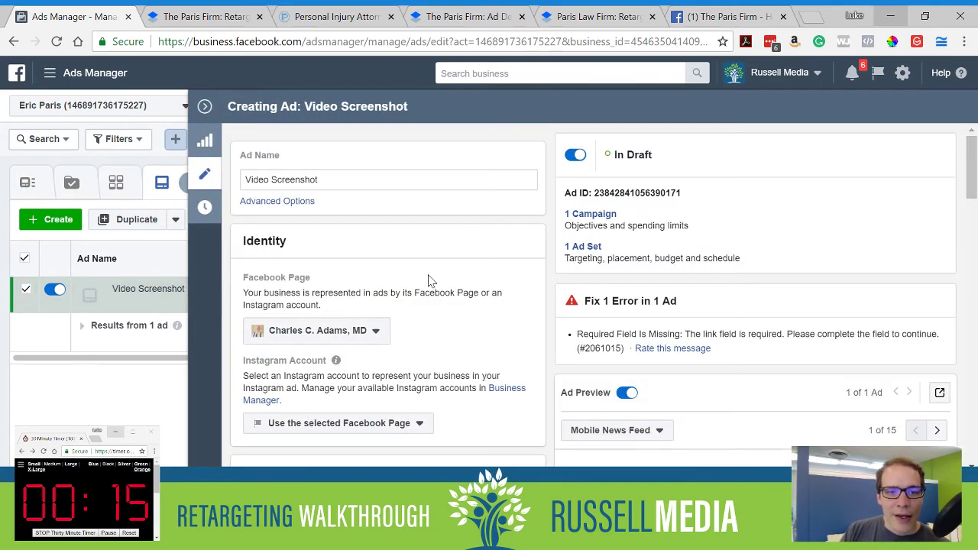
left_click(357, 332)
left_click(328, 385)
type("parl")
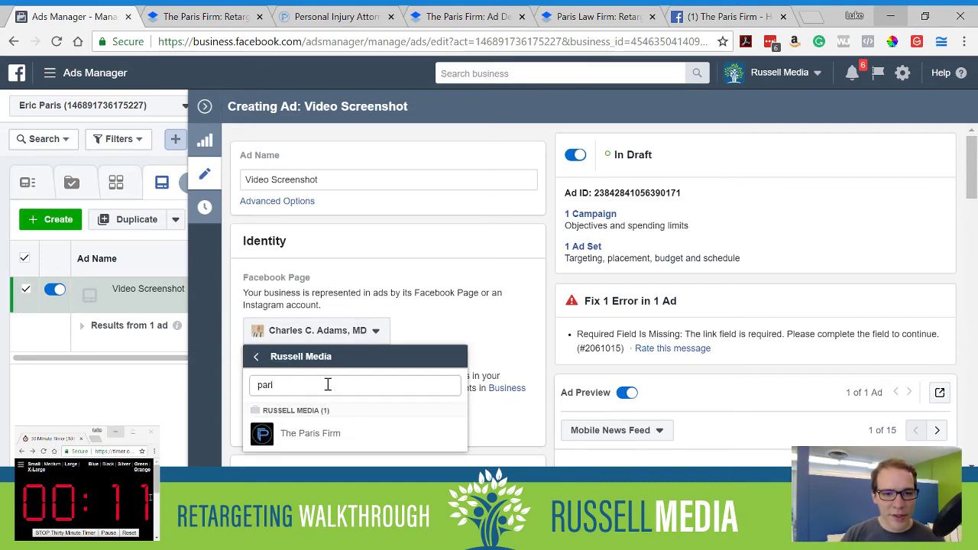
left_click(291, 433)
- Upload Paris Law Firm.jpg and use it as the image of the single-image ad
scroll(437, 360, "down", 1)
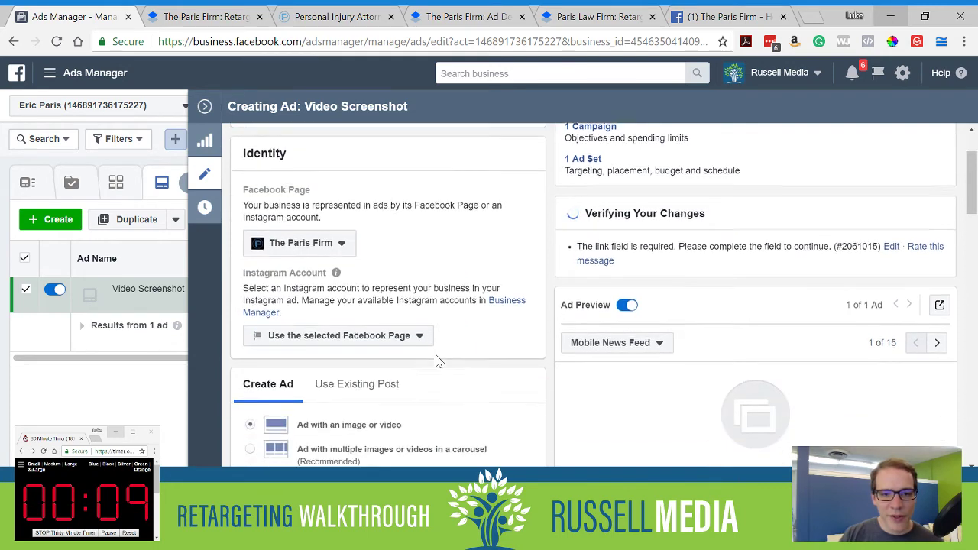
scroll(437, 360, "down", 3)
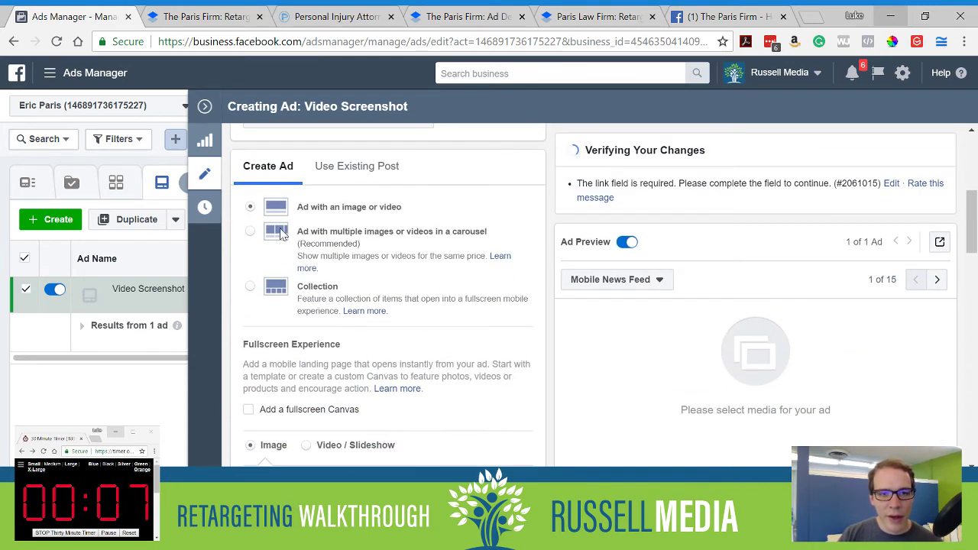
scroll(395, 339, "down", 3)
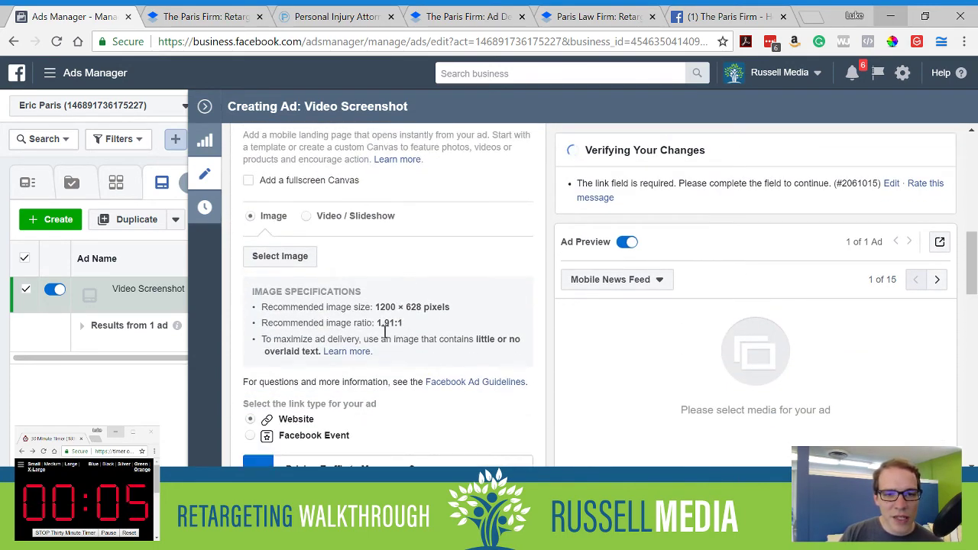
left_click(295, 255)
left_click(600, 155)
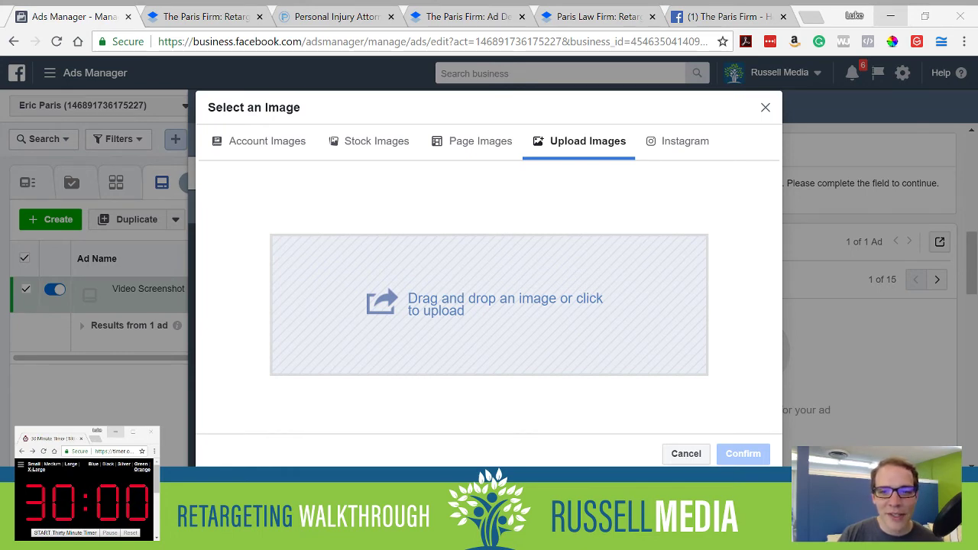
left_click_drag(0, 280, 644, 280)
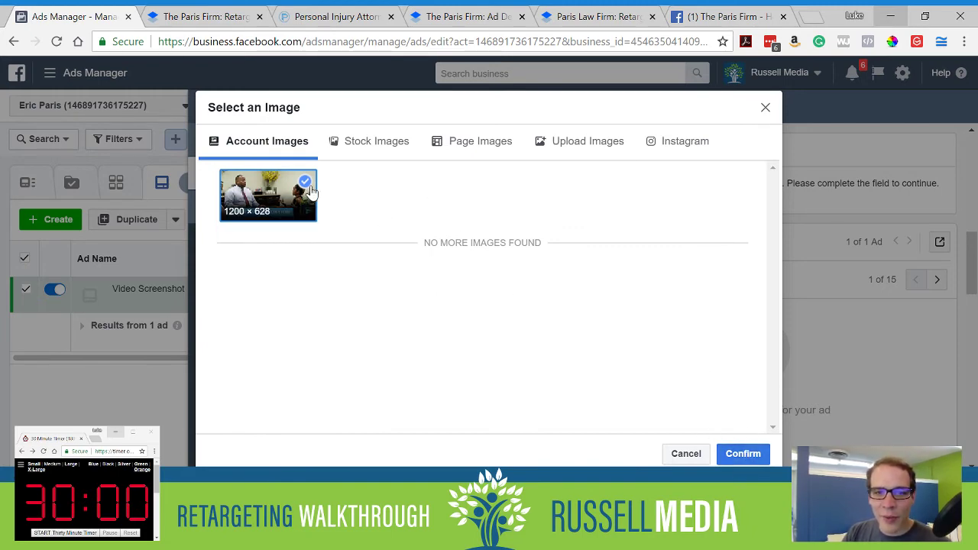
left_click(735, 451)
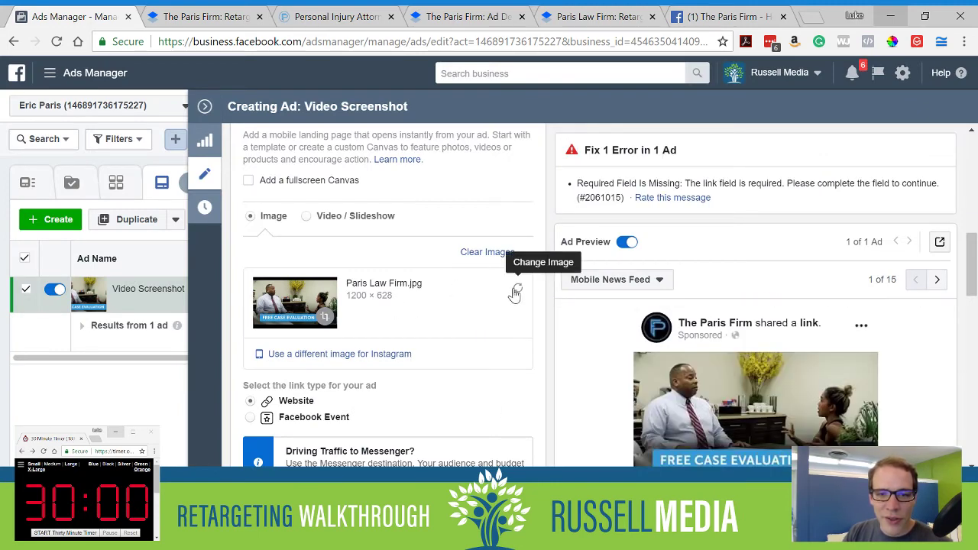
scroll(501, 367, "down", 1)
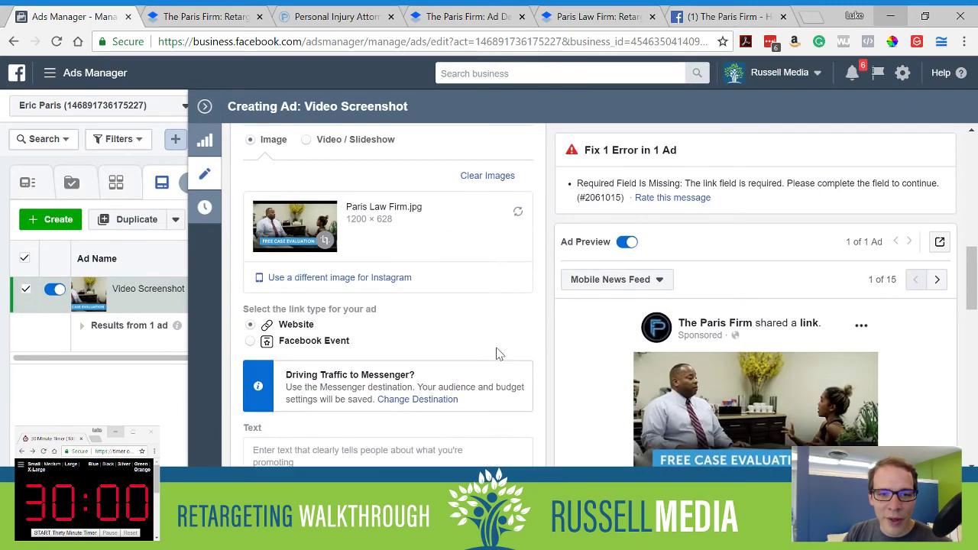
scroll(422, 310, "down", 1)
scroll(422, 310, "down", 1)
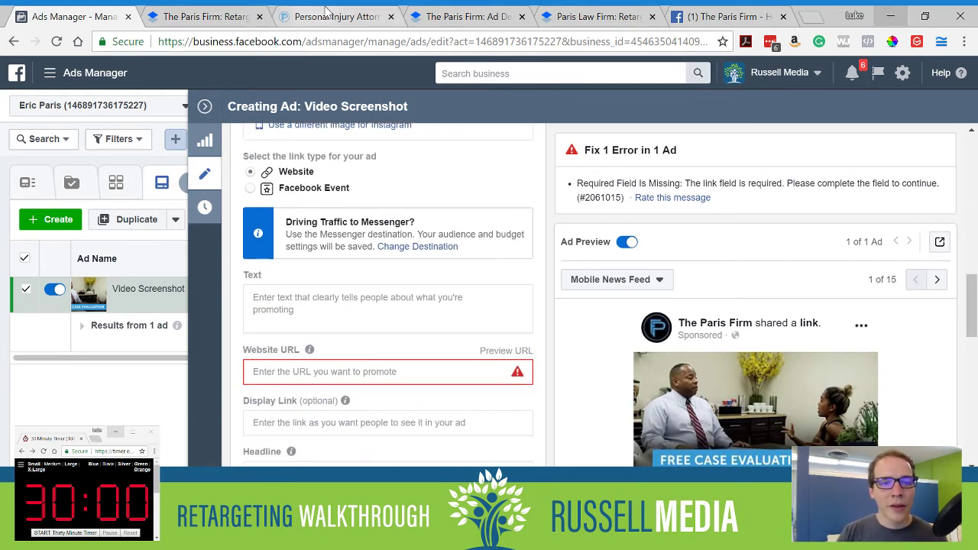
left_click(229, 16)
left_click_drag(385, 488, 202, 488)
left_click(100, 16)
left_click(371, 373)
type("https://www.theparisfirm.com/")
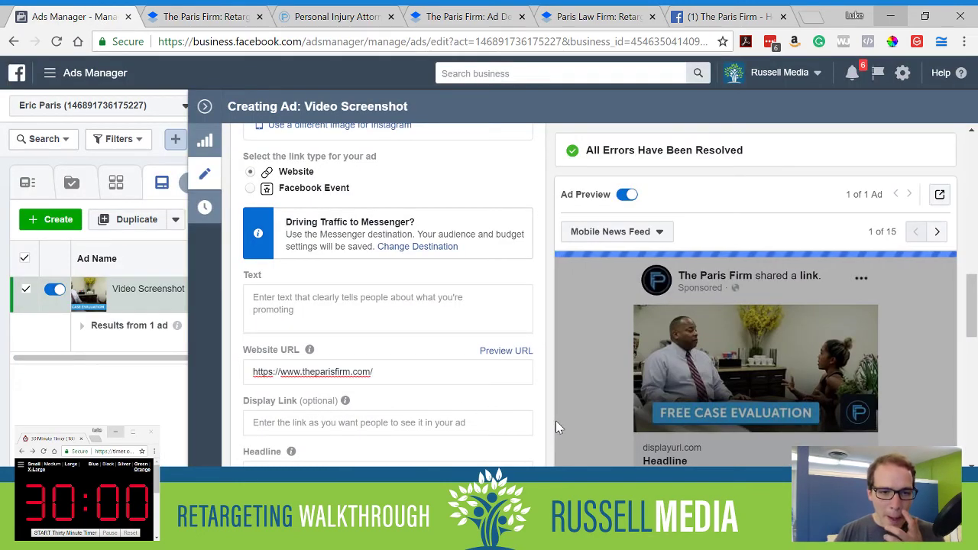
- Copy the Ad #1 body text from The Paris Firm: Ad Development document into the ad's Text field
scroll(489, 394, "down", 2)
left_click(323, 321)
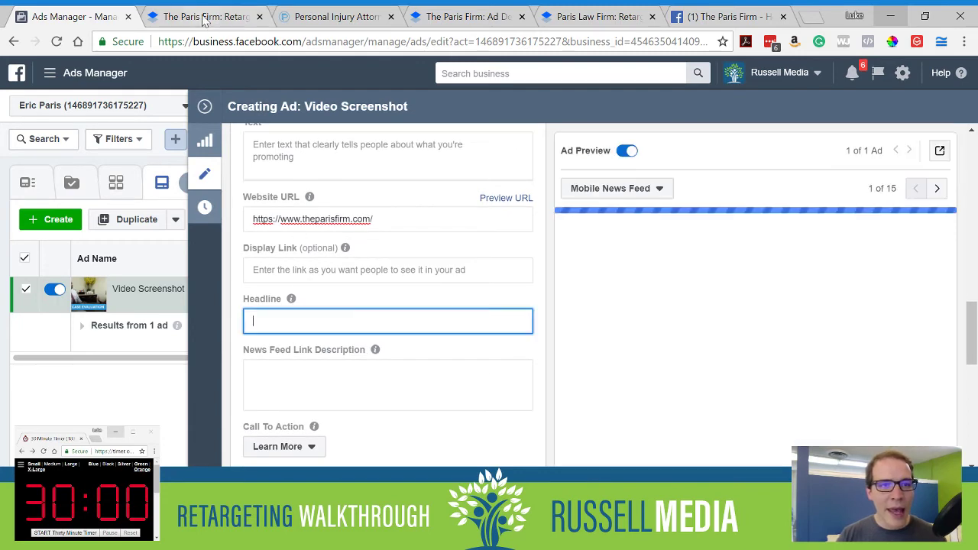
left_click(569, 16)
left_click_drag(428, 10, 168, 11)
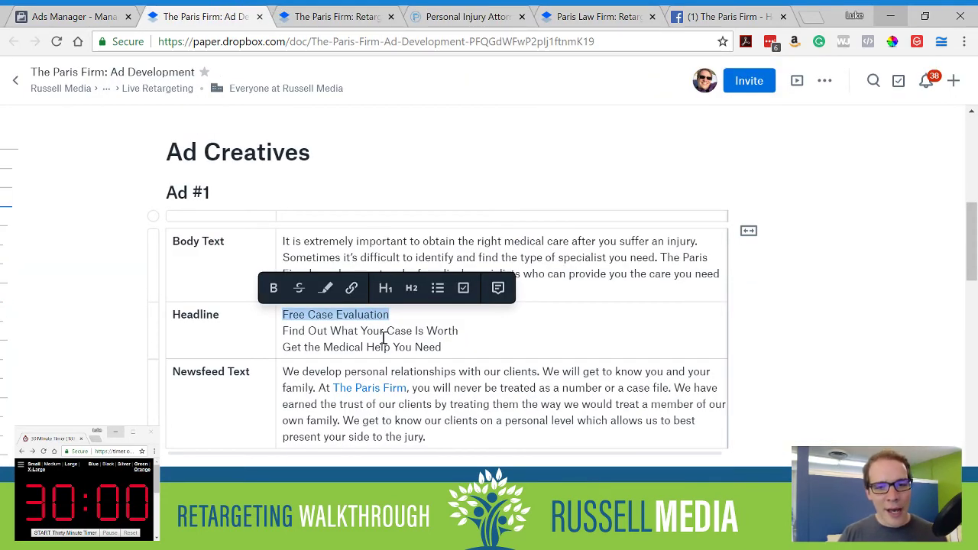
triple_click(385, 258)
key("ctrl+c")
left_click(86, 17)
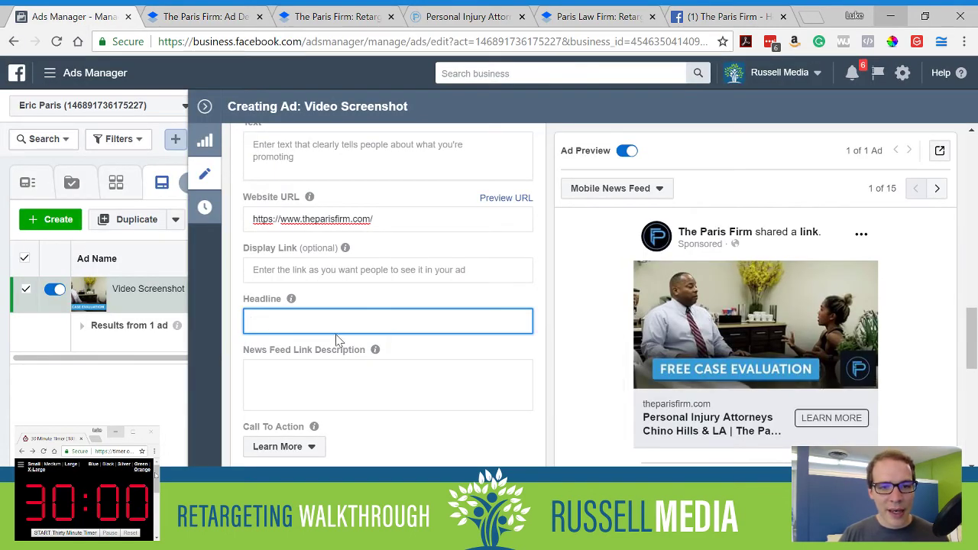
scroll(329, 229, "up", 2)
left_click(308, 245)
key("ctrl+v")
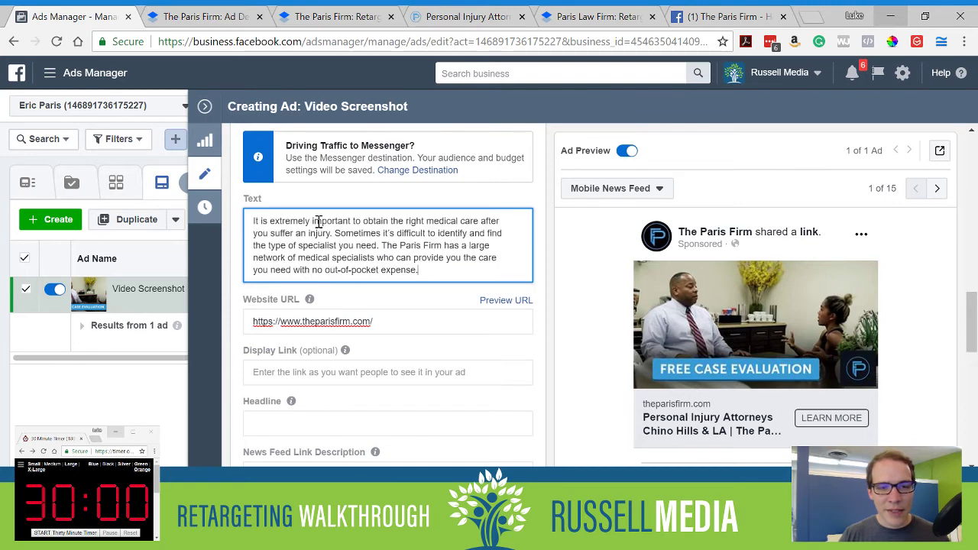
- Copy the Ad #1 newsfeed text from the Ad Development document into the ad's News Feed Link Description
left_click(203, 16)
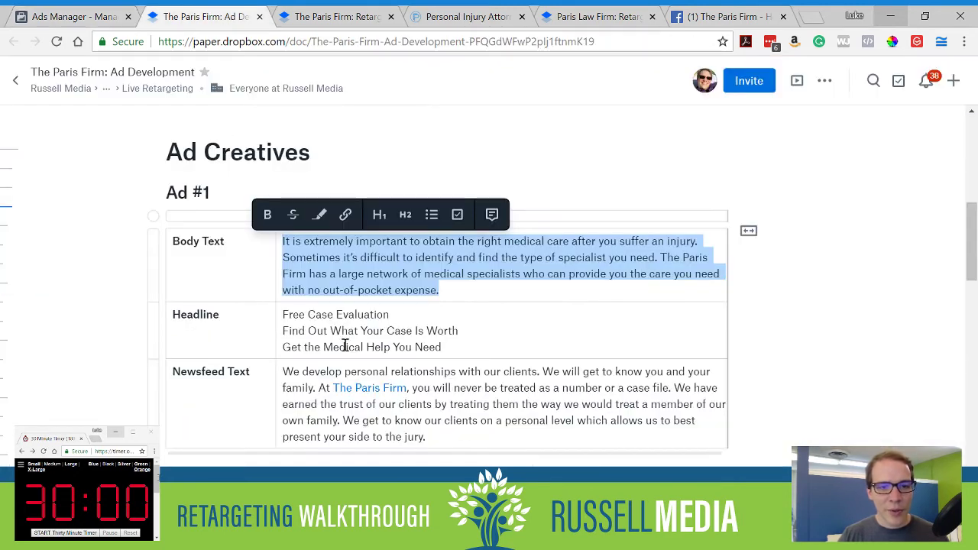
double_click(311, 388)
triple_click(311, 388)
key("ctrl+c")
key("ctrl+shift+Tab")
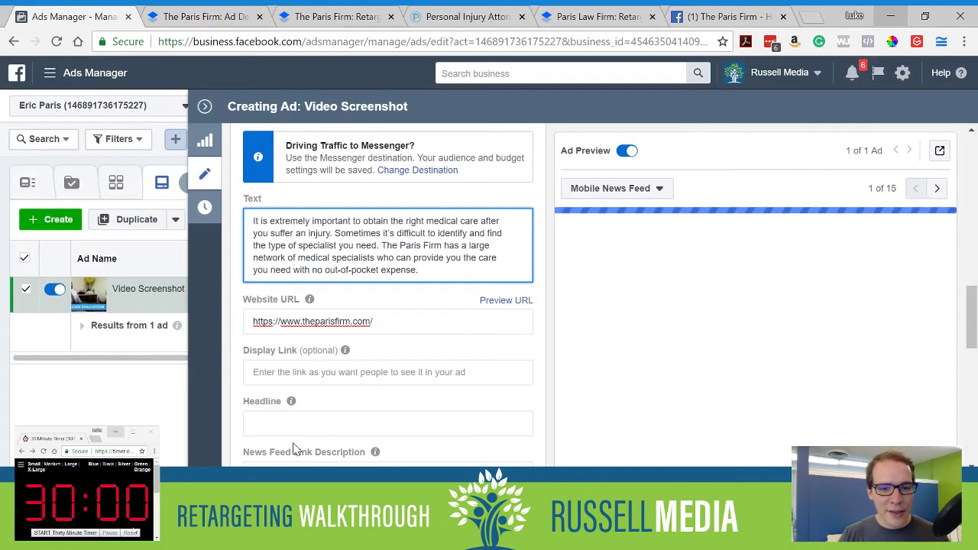
scroll(291, 458, "down", 1)
left_click(308, 399)
key("ctrl+v")
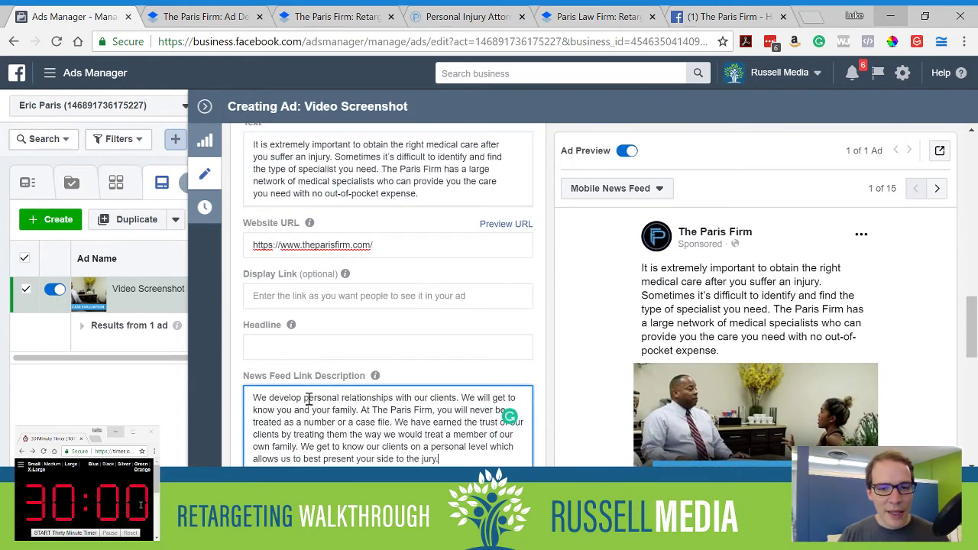
scroll(318, 366, "down", 1)
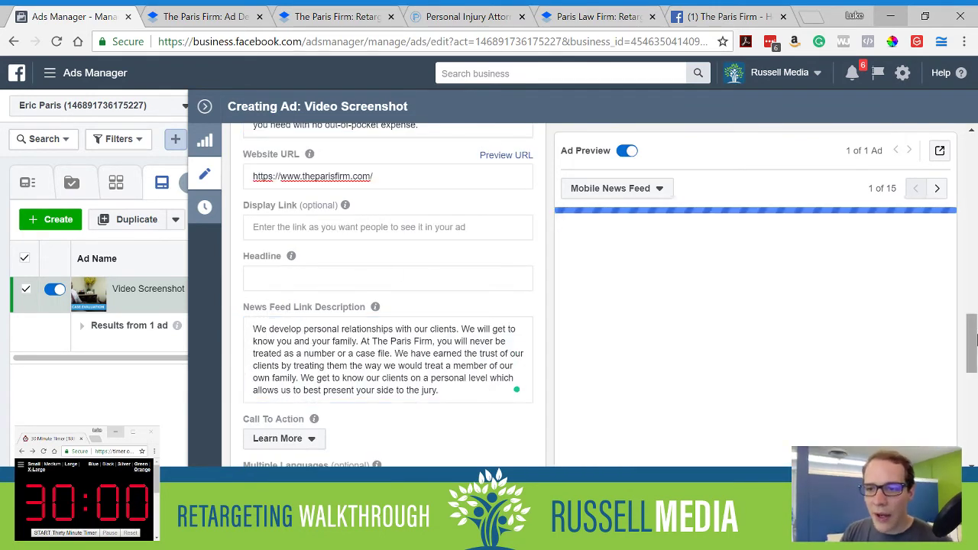
scroll(972, 350, "down", 1)
scroll(972, 350, "up", 1)
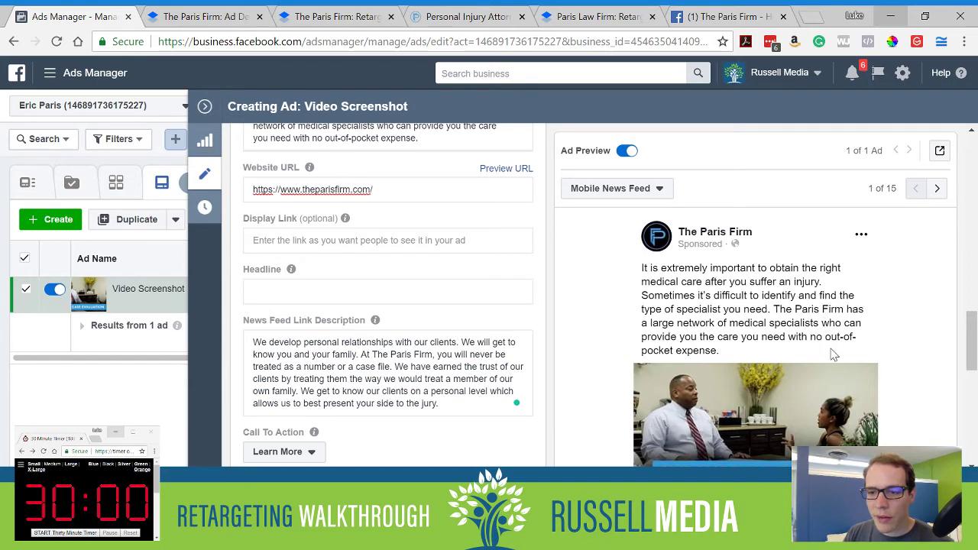
- Copy "Find Out What Your Case Is Worth" from the Ad #1 headlines in the document into the ad's Headline field
key("ctrl+minus")
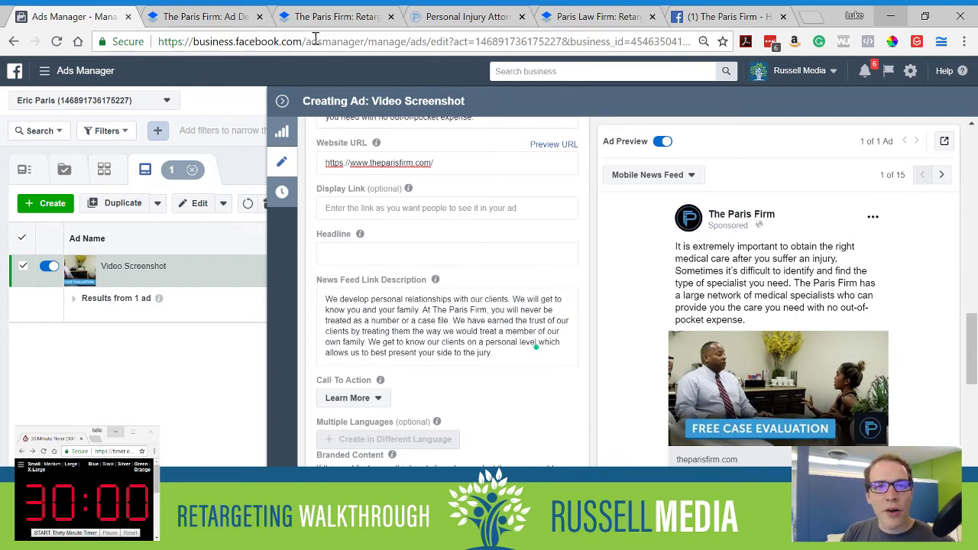
left_click(213, 17)
left_click(425, 318)
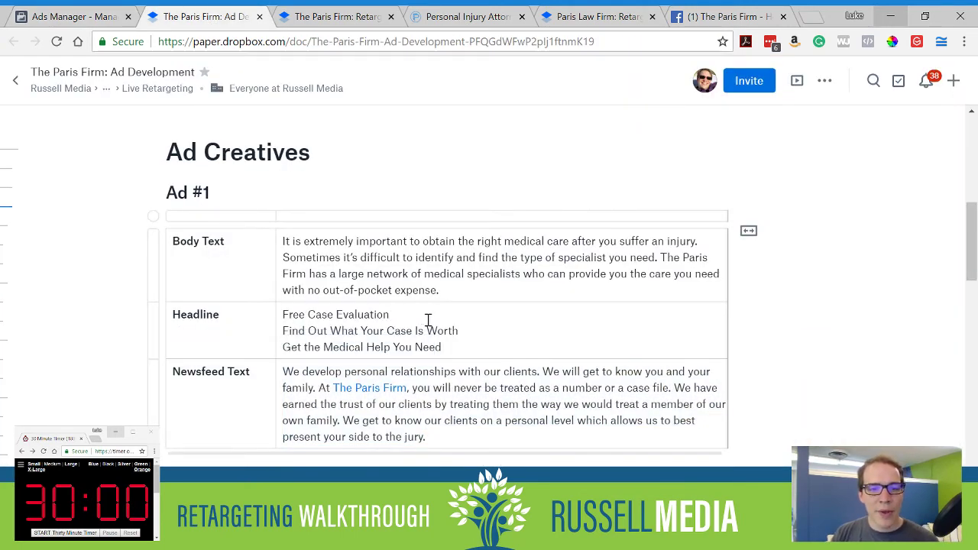
left_click_drag(458, 331, 278, 330)
key("ctrl+c")
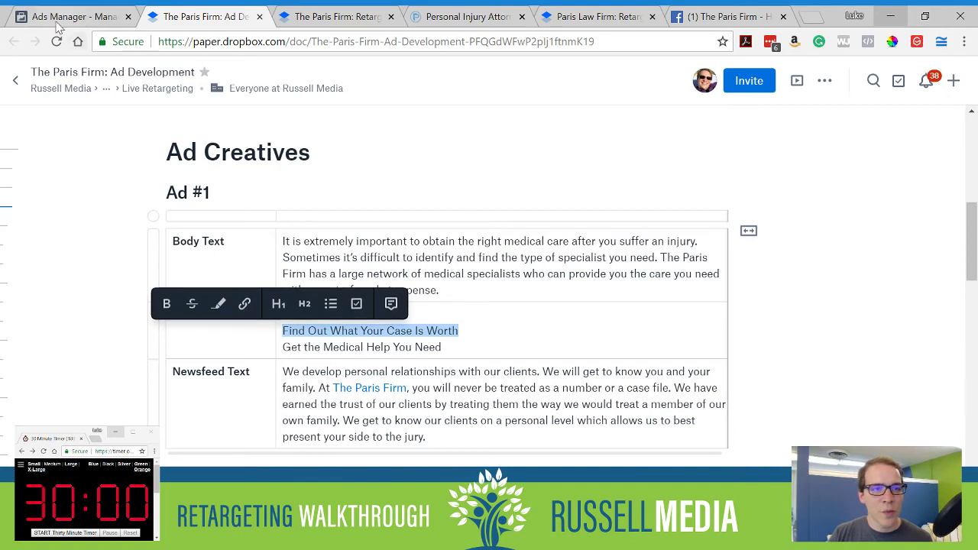
key("ctrl+1")
left_click(360, 253)
key("ctrl+v")
left_click(390, 299)
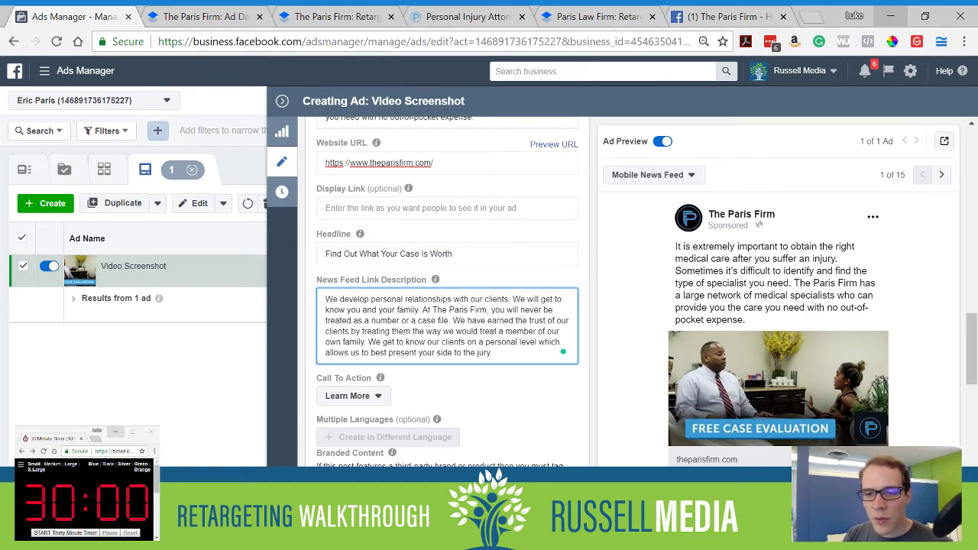
- Set the ad's call to action to Contact Us
left_click(372, 399)
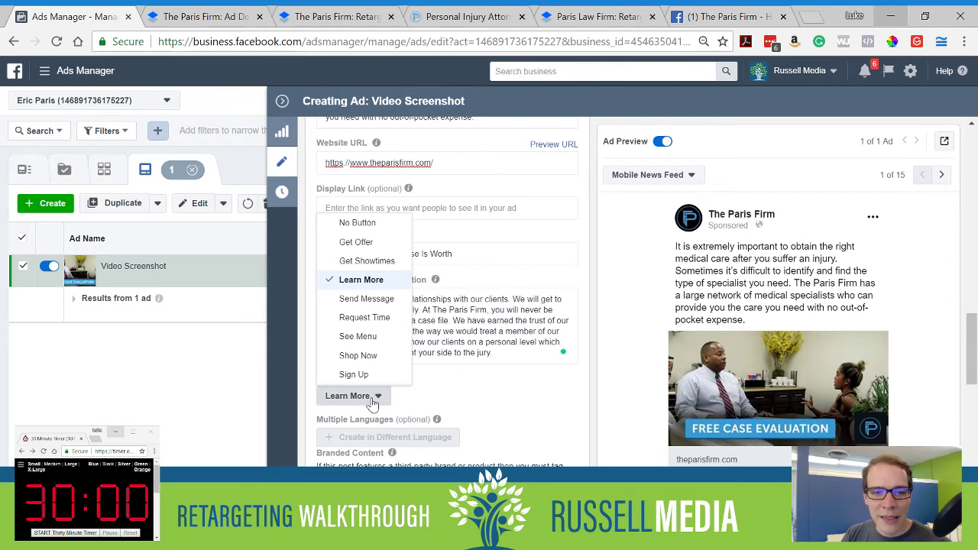
scroll(363, 281, "down", 2)
scroll(362, 283, "down", 1)
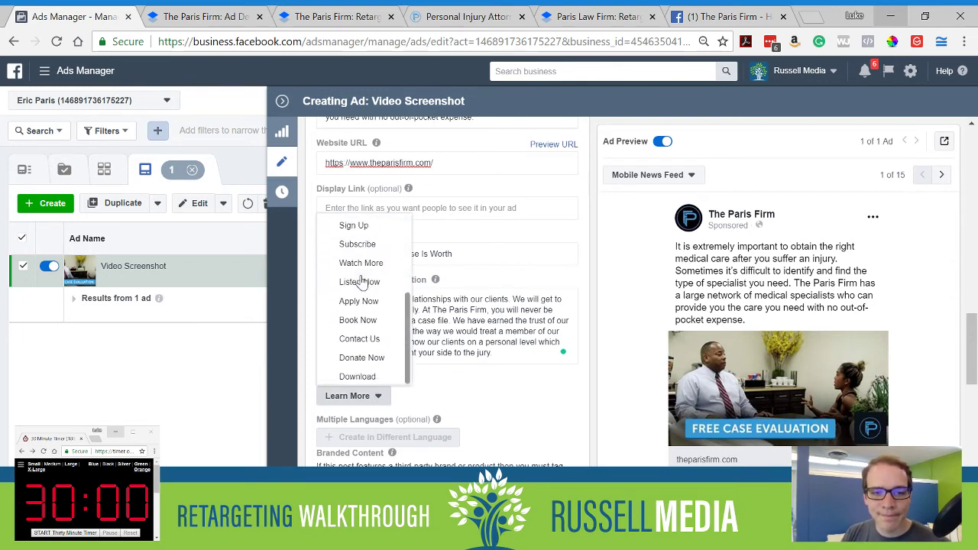
left_click(360, 339)
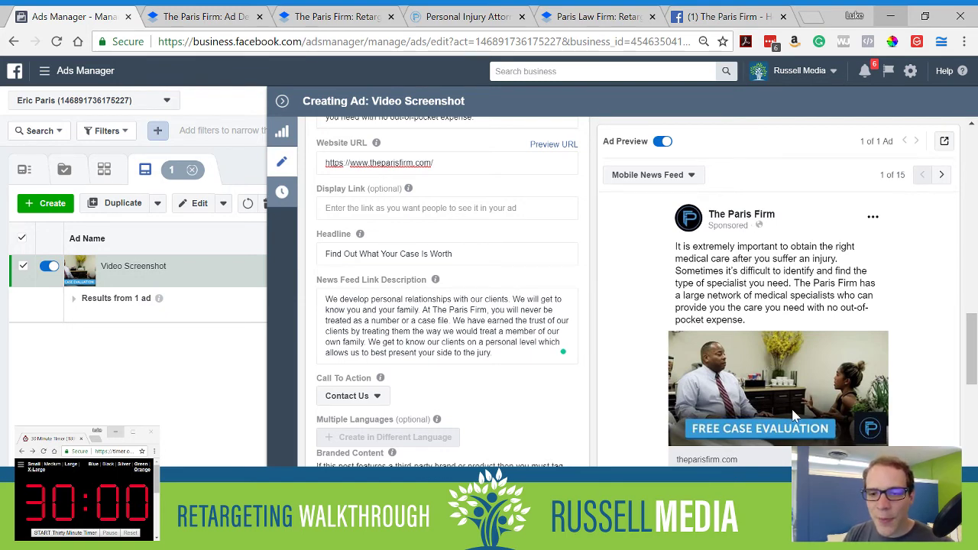
- Review the ad's tracking settings and compare its placement previews, ending on Desktop News Feed
scroll(533, 378, "down", 3)
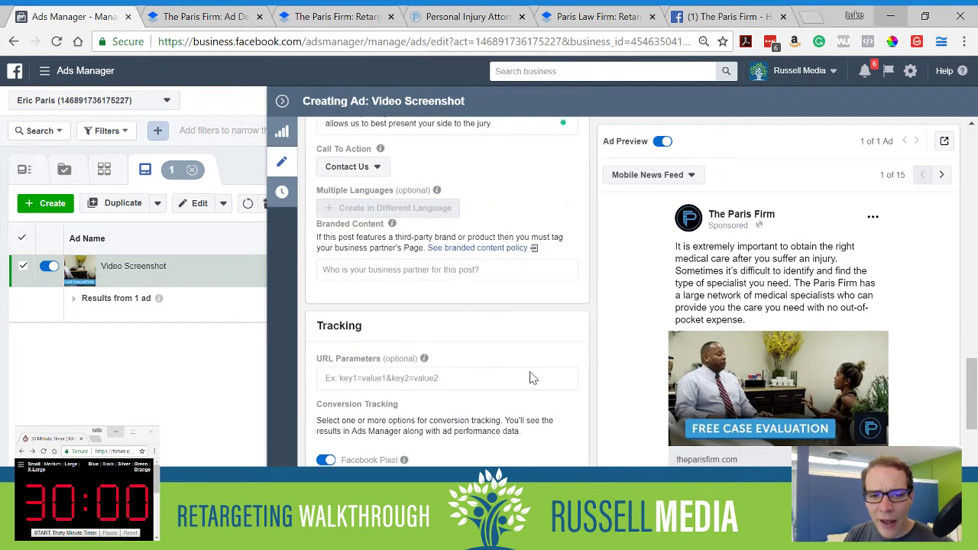
scroll(533, 377, "down", 2)
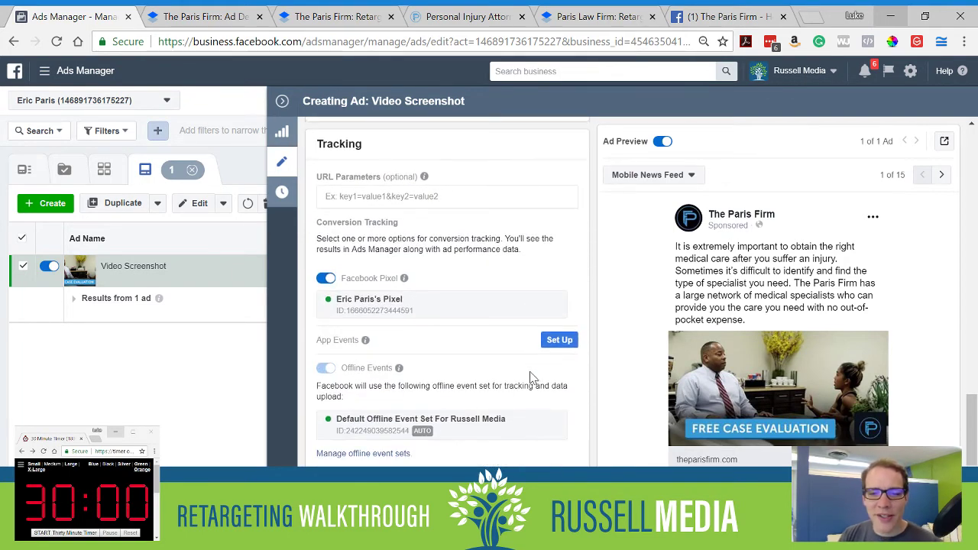
scroll(533, 378, "up", 9)
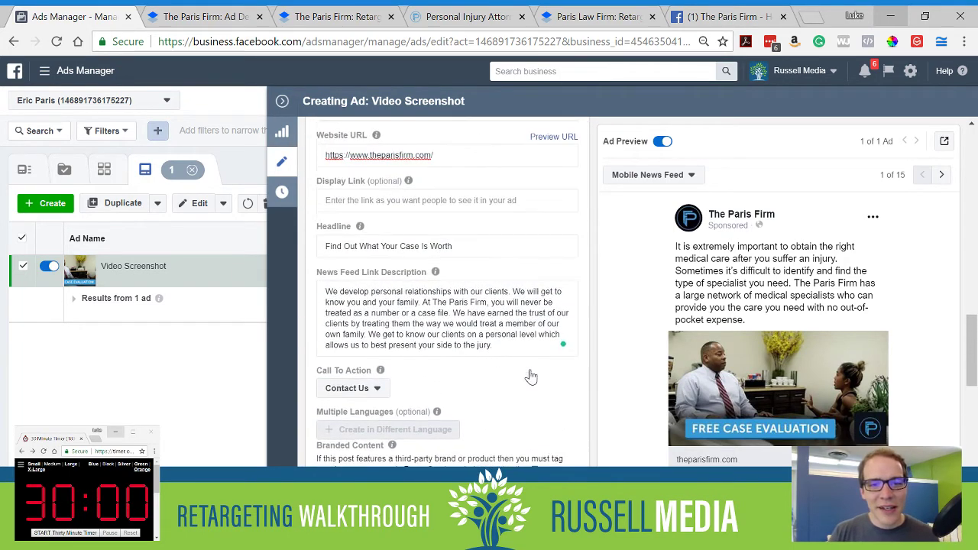
left_click(343, 301)
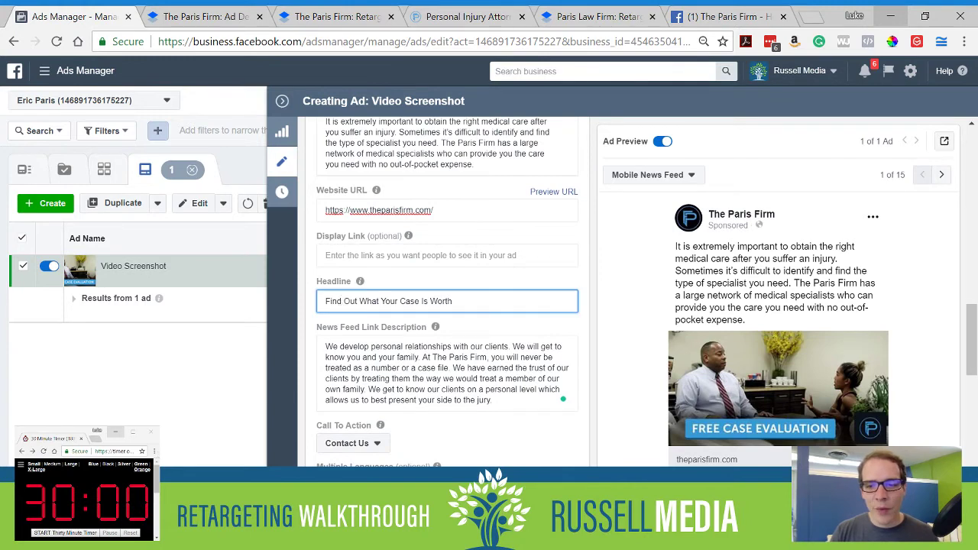
left_click(941, 175)
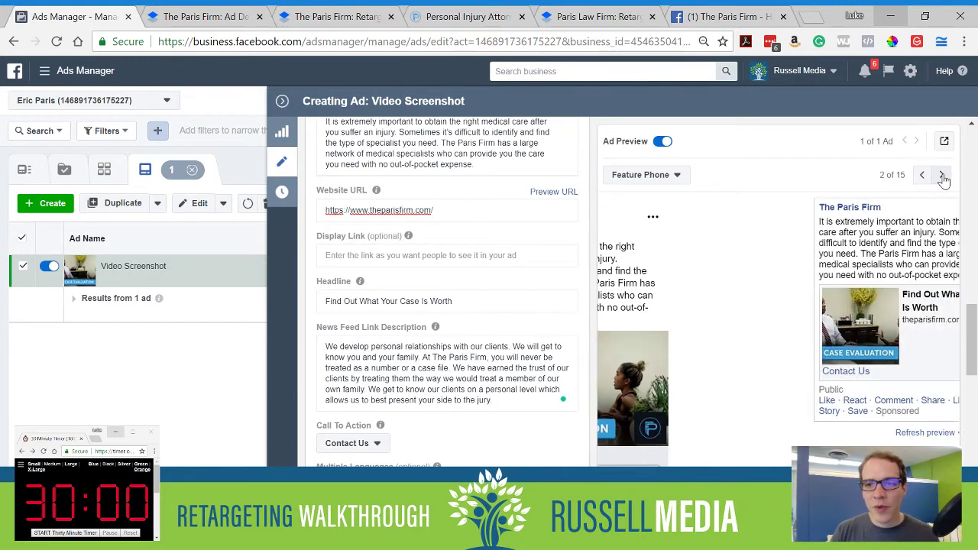
left_click(941, 175)
left_click(941, 175)
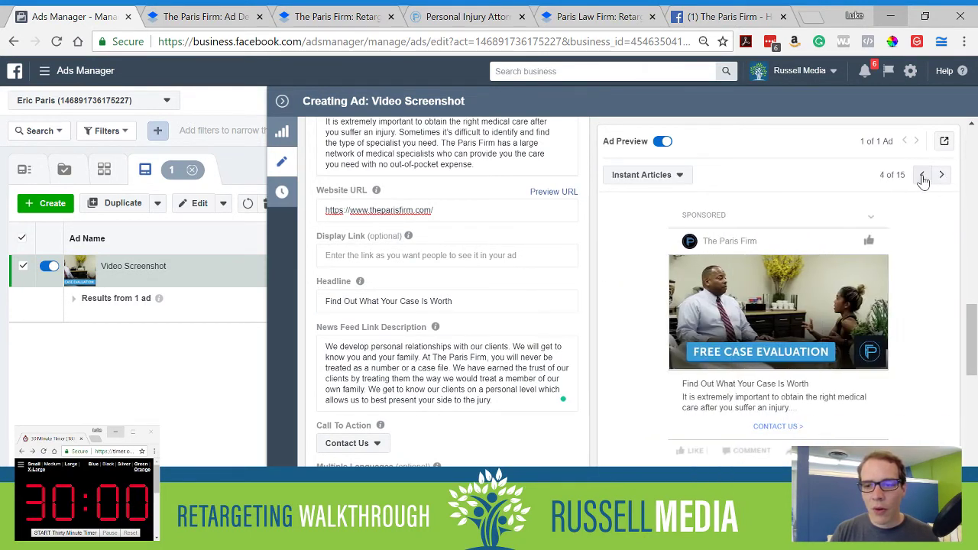
left_click(921, 175)
scroll(972, 340, "down", 1)
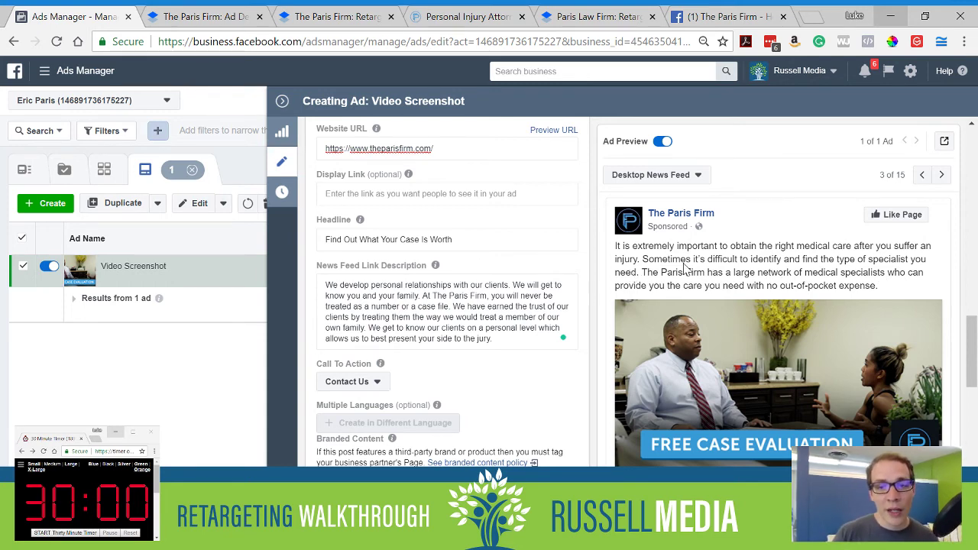
- Try adding the news feed description as a second paragraph of the ad text and check the Mobile News Feed preview
left_click_drag(509, 340, 326, 285)
scroll(425, 304, "up", 1)
left_click(487, 181)
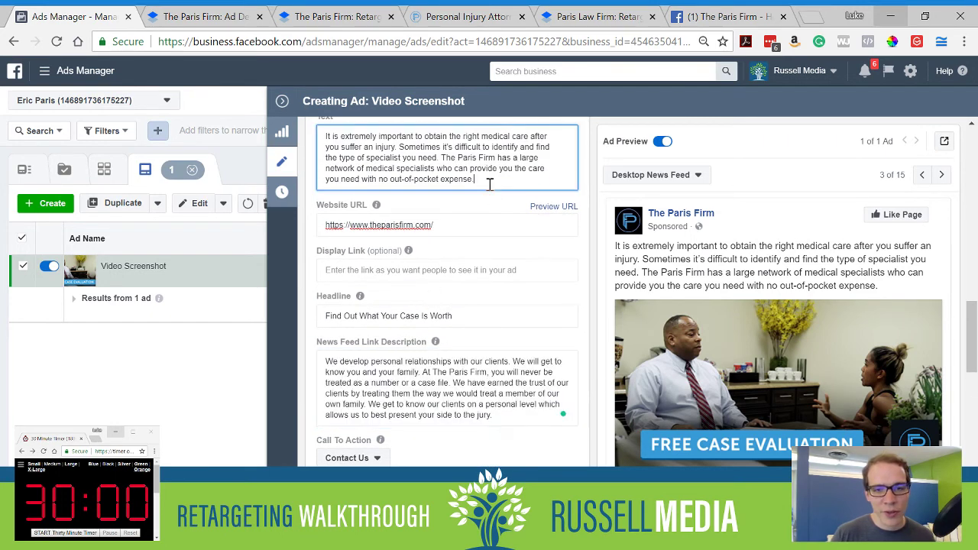
key("Return")
key("Return")
type("We develop personal relationships with our clients. We will get to know you and your family. At The Paris Firm, you will never be treated as a number or a case file. We have earned the trust of our clients by treating them the way we would treat a member of our own family. We get to know our clients on a personal level which allows us to best present your side to the jury.")
left_click(922, 175)
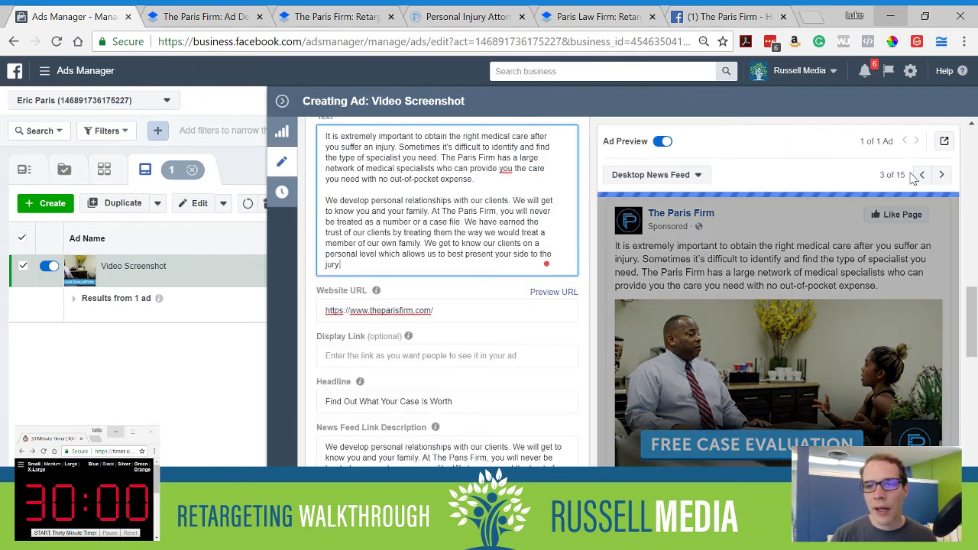
left_click(922, 174)
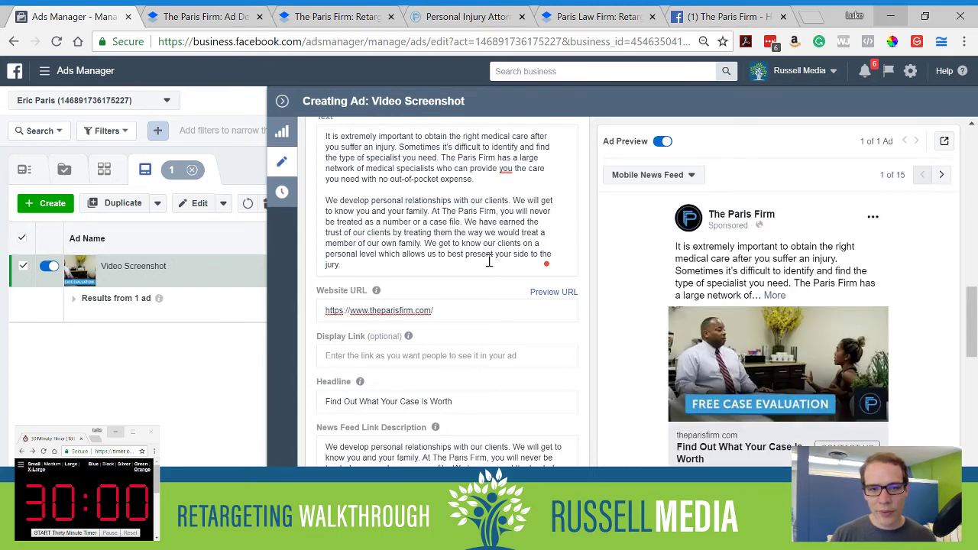
- Remove the second paragraph and its blank lines from the ad text, leaving only the original body text
left_click_drag(383, 265, 319, 200)
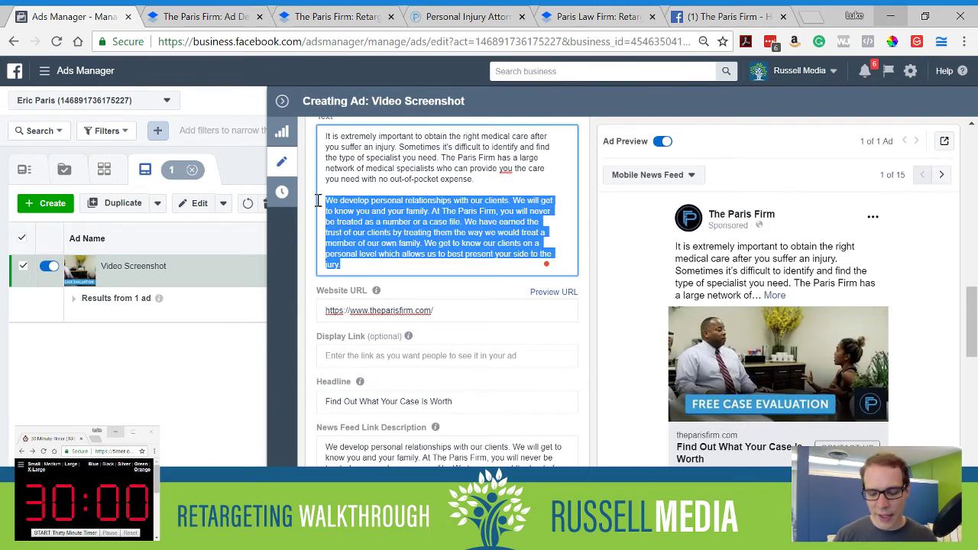
key("BackSpace")
key("BackSpace")
key("BackSpace")
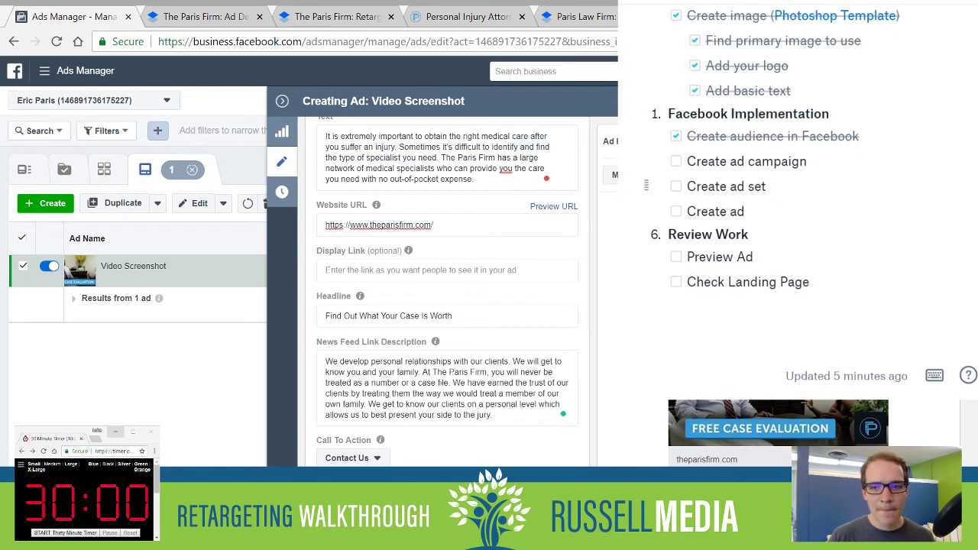
- Mark Create ad campaign, Create ad set and Create ad as done under Facebook Implementation in the checklist
left_click(675, 161)
left_click(676, 186)
left_click(675, 212)
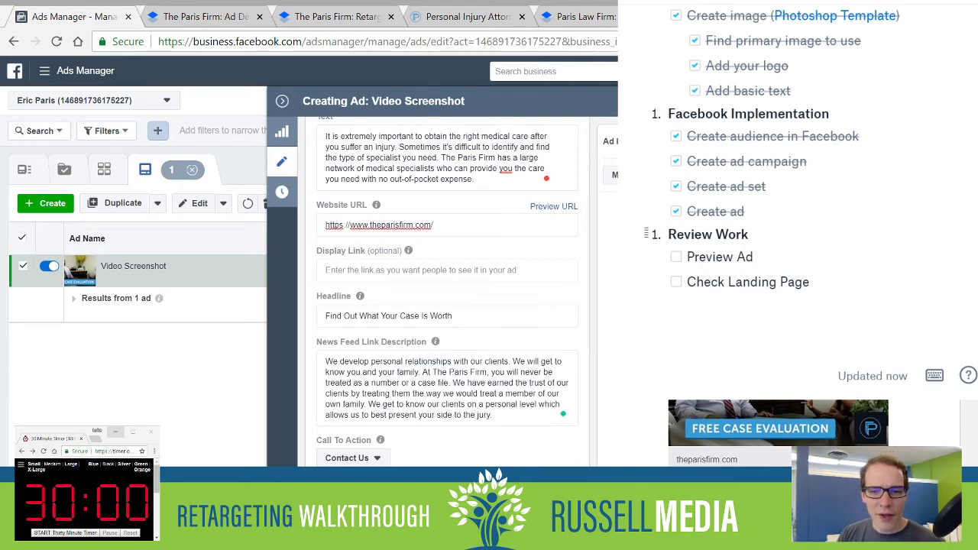
- Publish the Video Screenshot ad in Ads Manager and close its editor
key("alt+Tab")
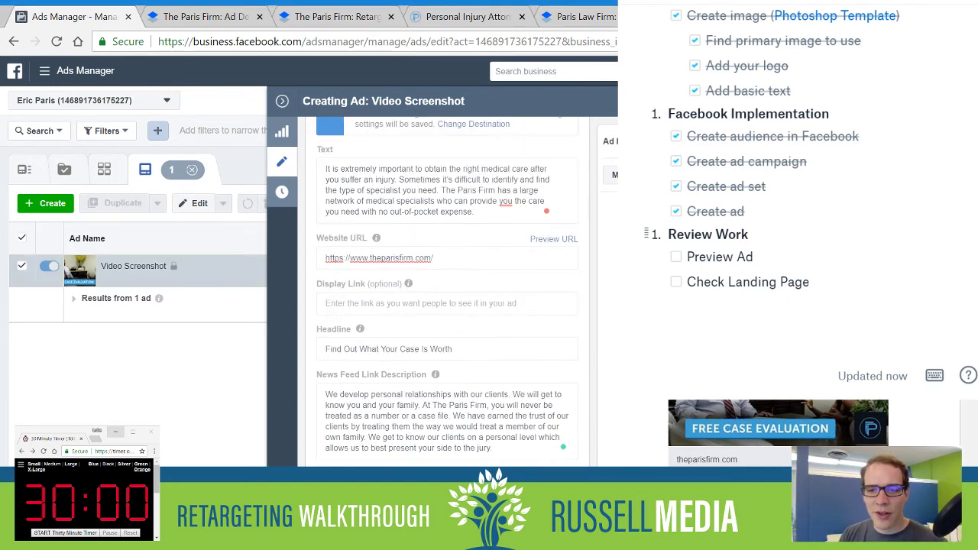
left_click(282, 103)
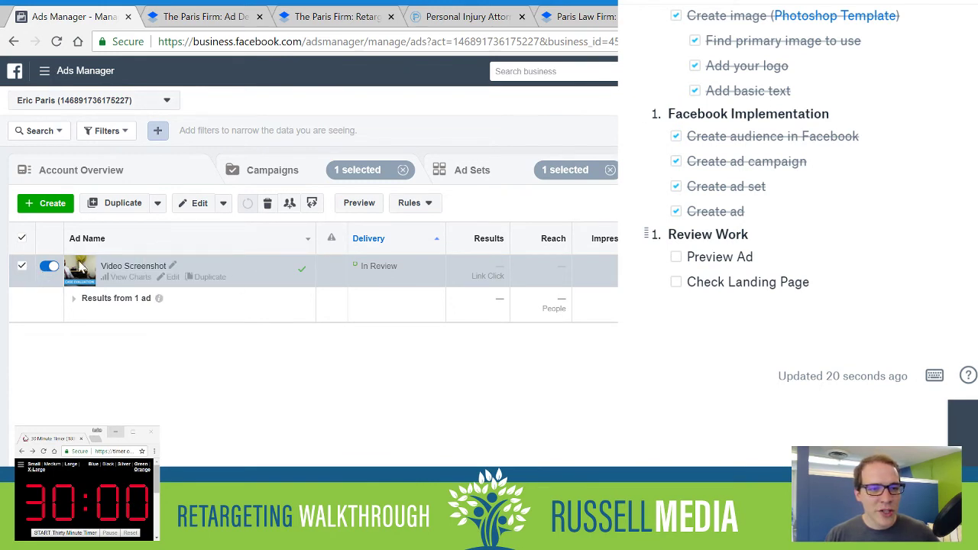
- Preview the Video Screenshot ad, open it as a Facebook Post with Comments, and examine its image, headline and description
left_click(356, 208)
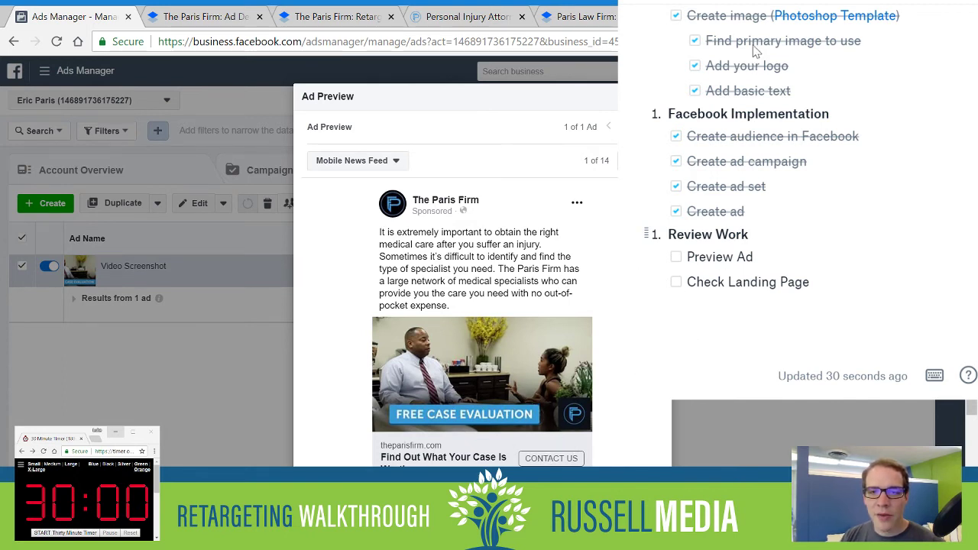
left_click(777, 4)
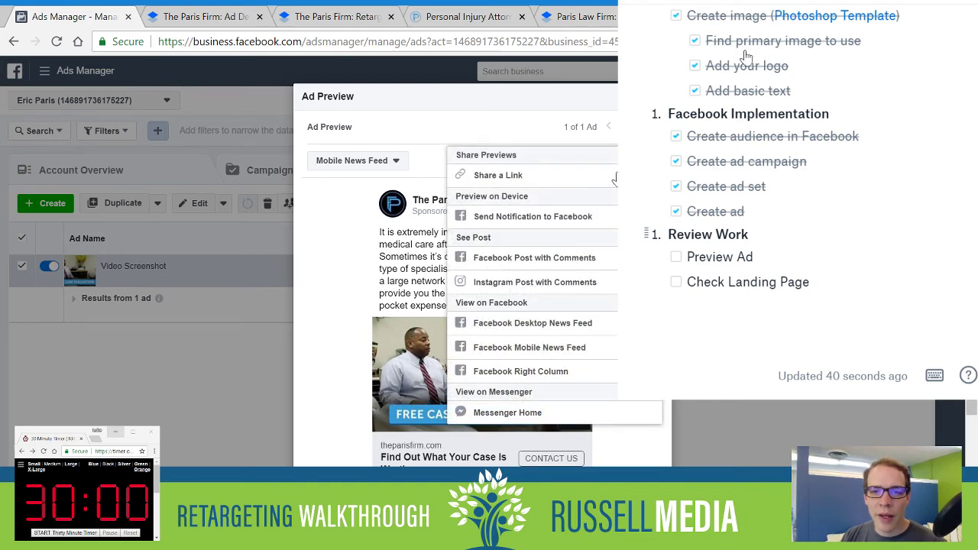
left_click(500, 259)
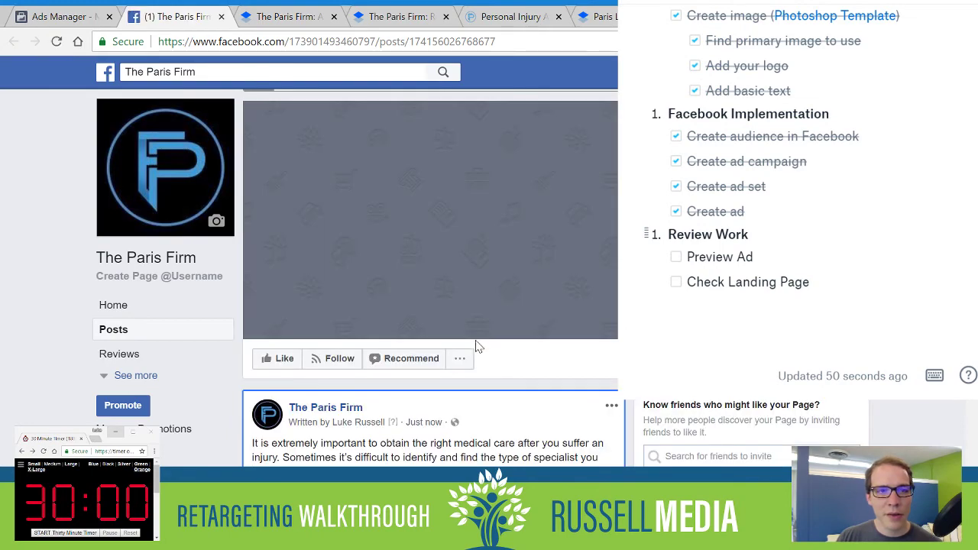
scroll(472, 347, "down", 3)
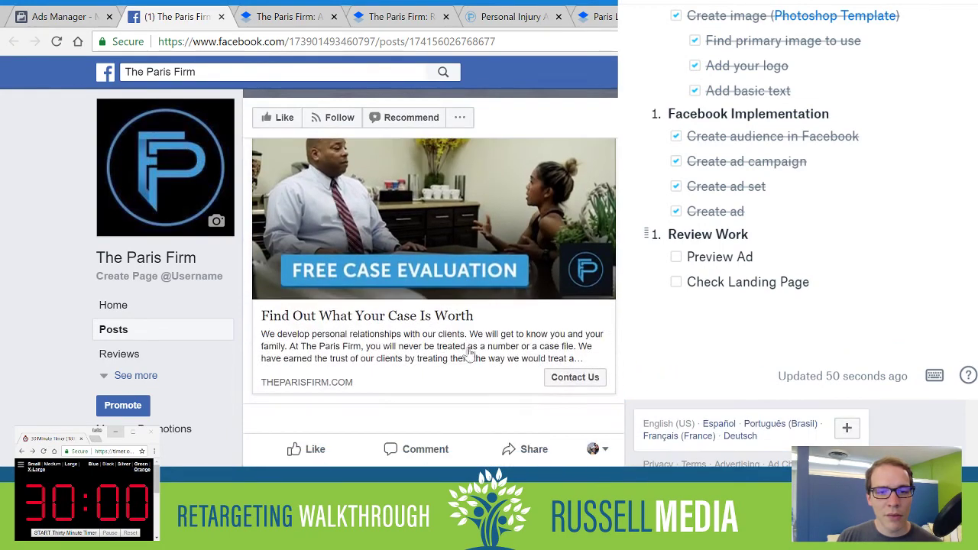
- Open the ad's landing page from its Contact Us link and mark Preview Ad and Check Landing Page as done under Review Work
left_click(564, 379)
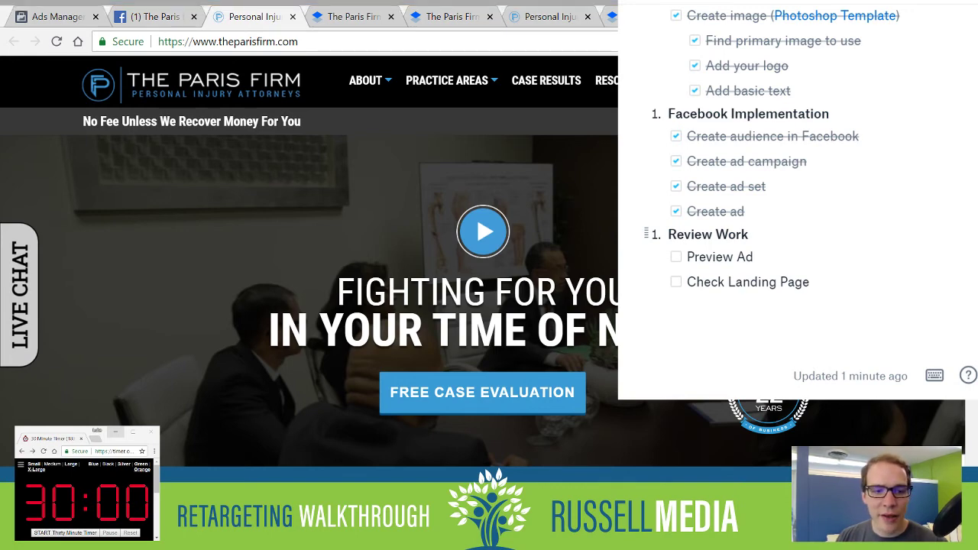
left_click(676, 258)
left_click(676, 282)
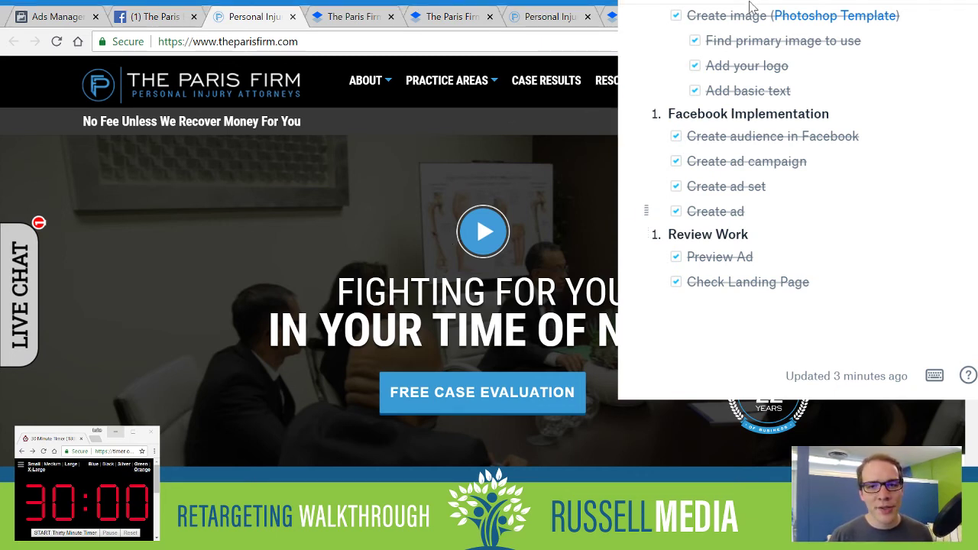
- Open The Paris Firm's blog page, look through its latest posts, and decline the live chat offer
left_click(620, 84)
left_click(621, 128)
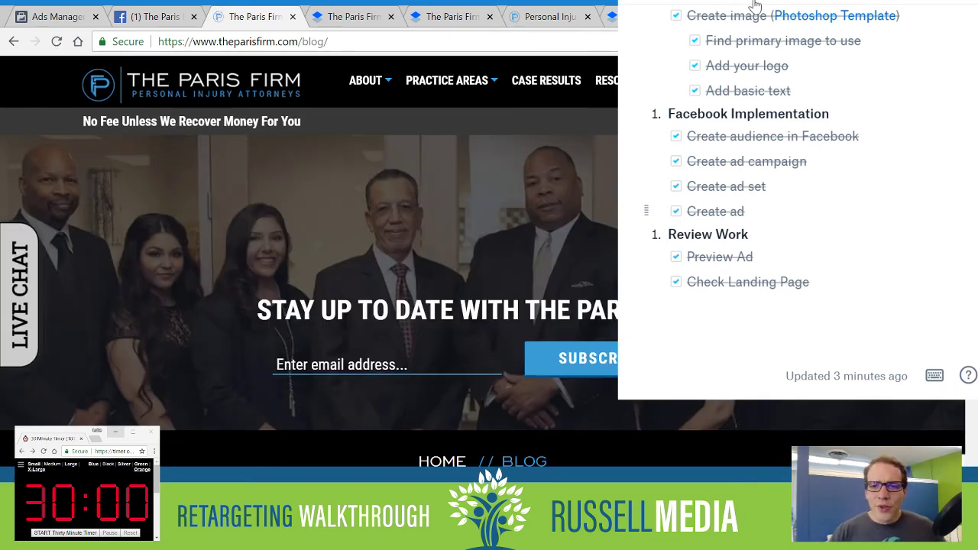
scroll(604, 260, "down", 2)
scroll(603, 259, "down", 2)
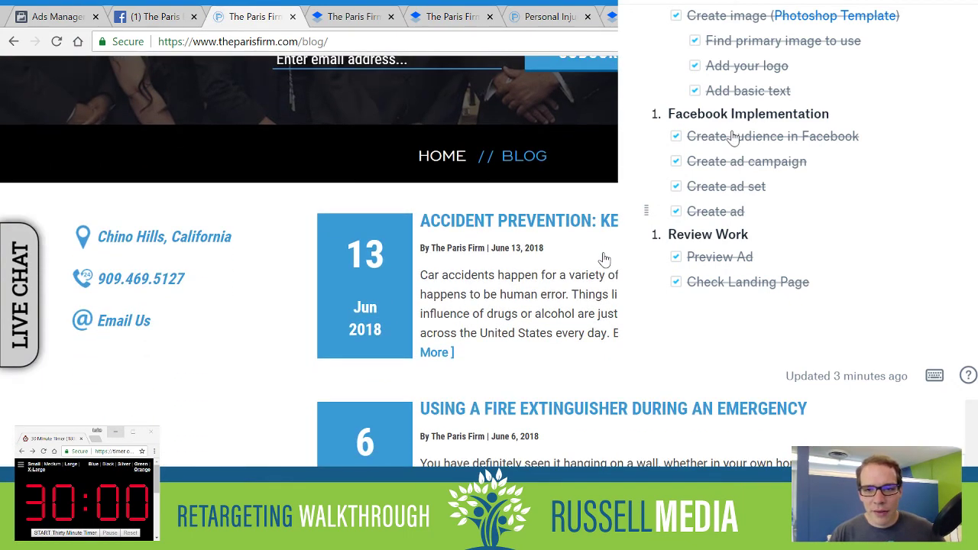
scroll(604, 260, "down", 1)
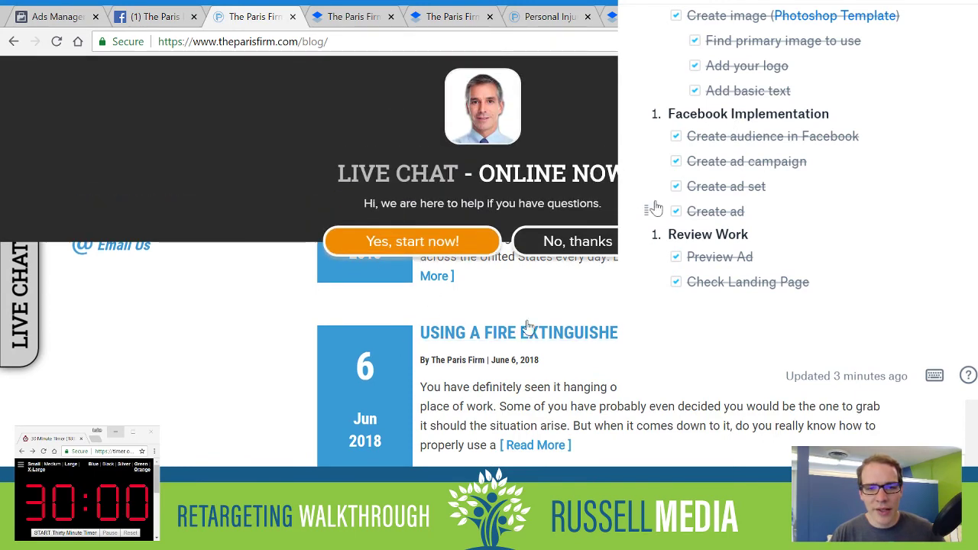
left_click(595, 243)
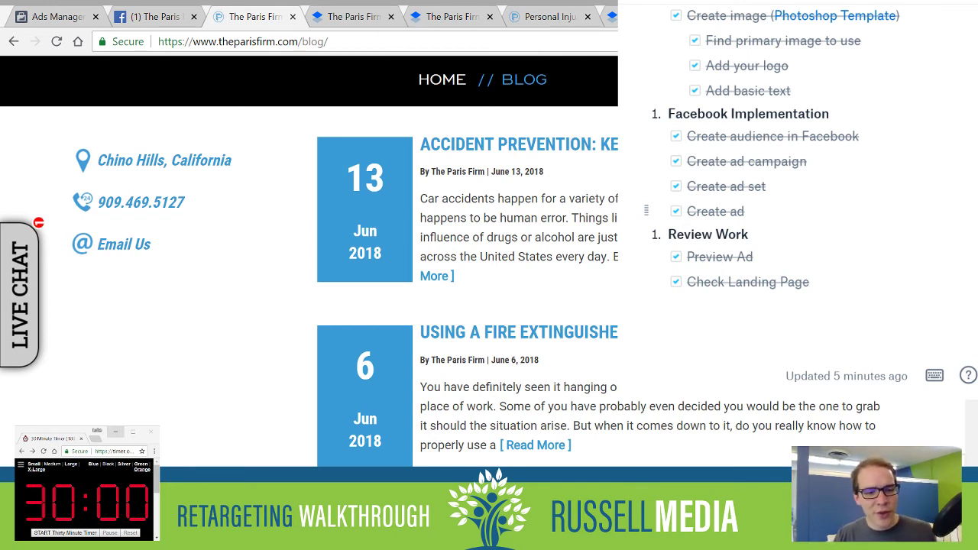
scroll(251, 231, "up", 5)
mouse_move(430, 100)
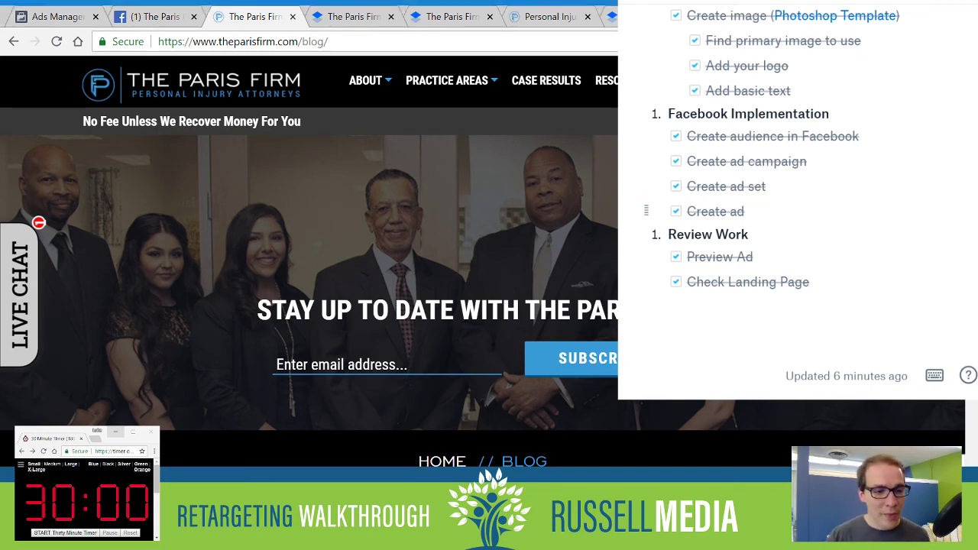
- Open the Russell Media retargeting page at russellmedia.us/retargeting in a new browser tab
key("ctrl+t")
type("rus")
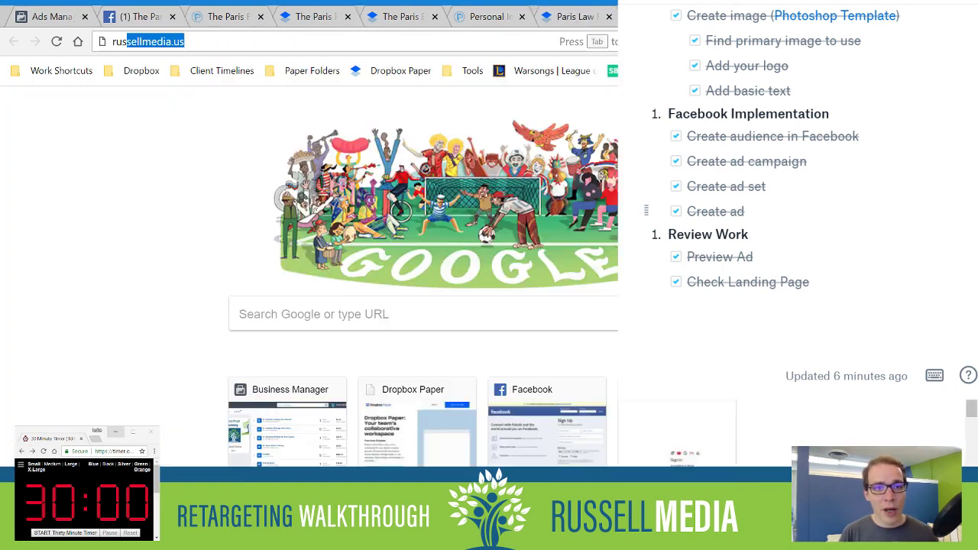
key("Down")
key("Down")
key("Return")
- View The Paris Firm's Facebook page and the Russell Media retargeting page, and return to the Video Screenshot ad preview in Ads Manager
left_click(138, 16)
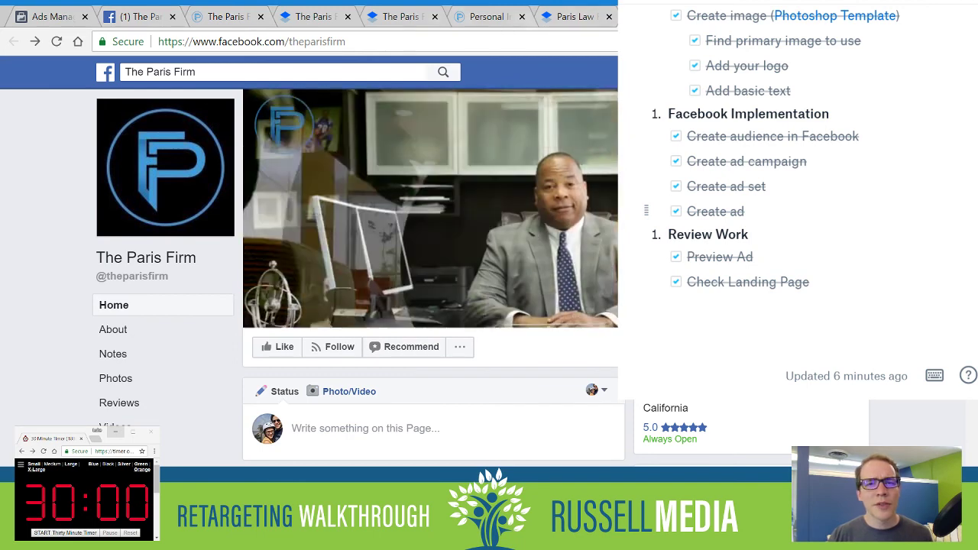
key("ctrl+shift+Tab")
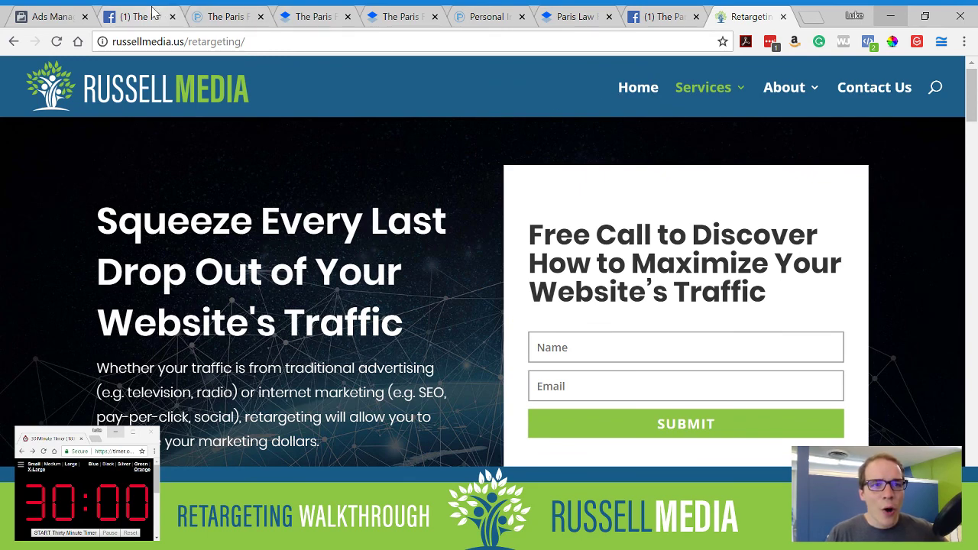
left_click(70, 15)
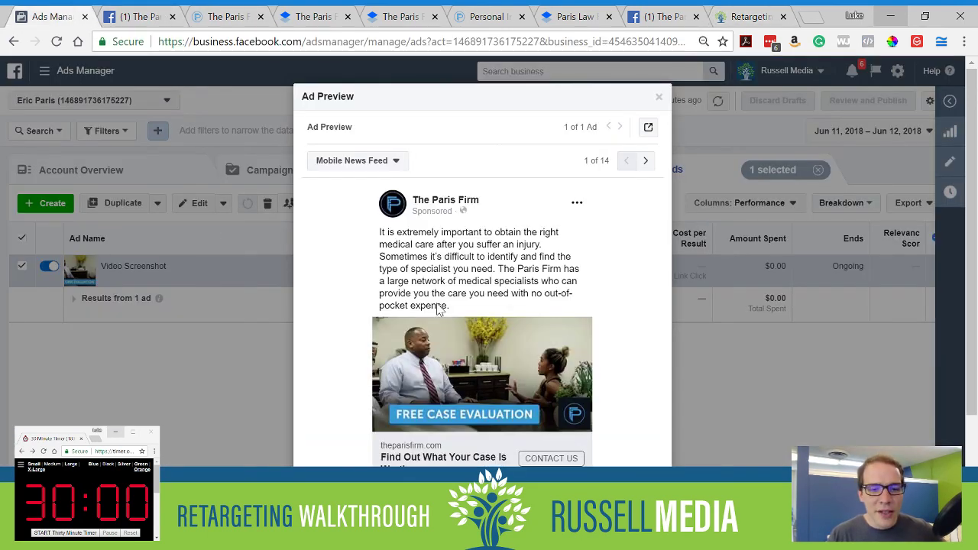